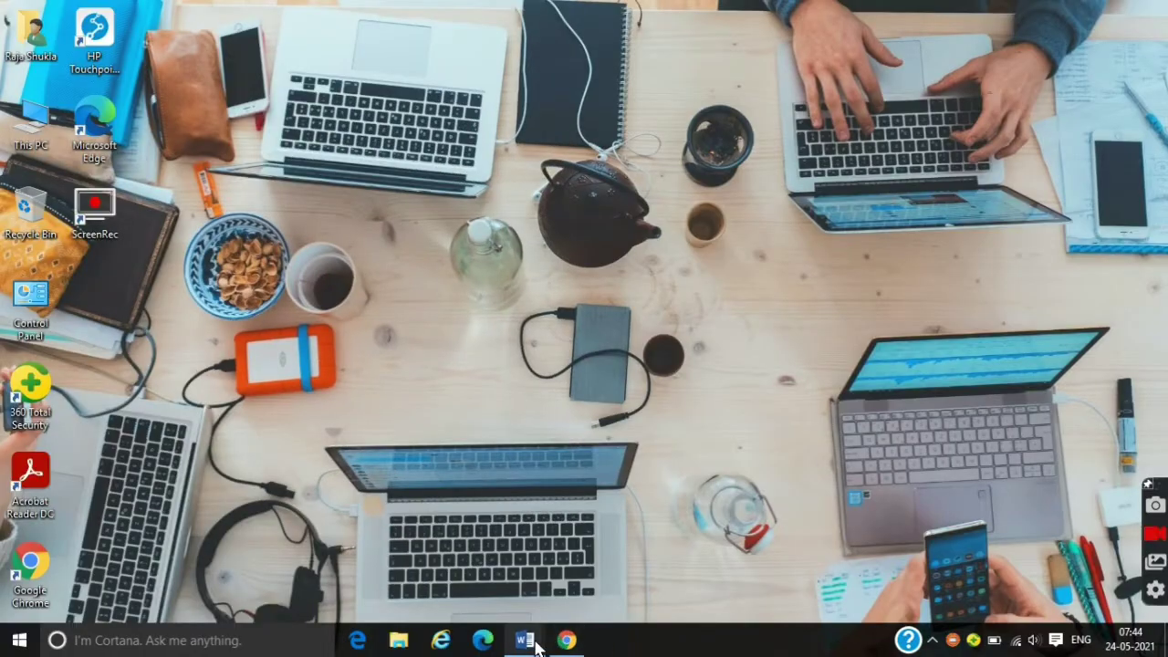
- View the shortcut table in Document1, and switch to the blank Document4 to raise its font size to 72
mouse_move(362, 615)
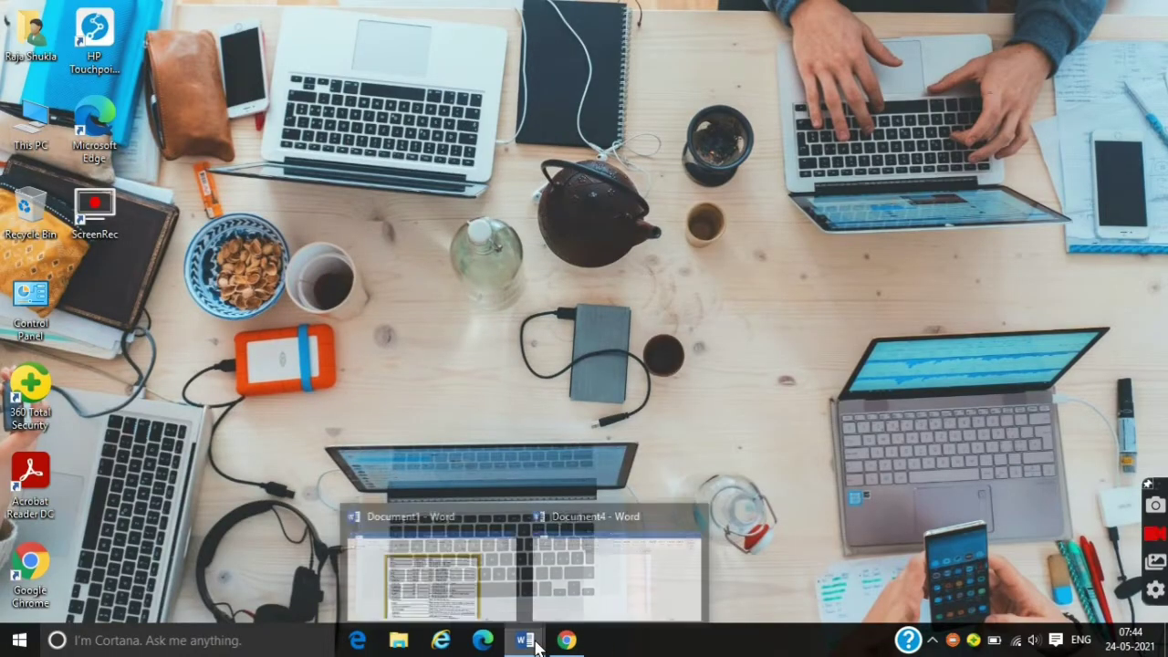
left_click(420, 597)
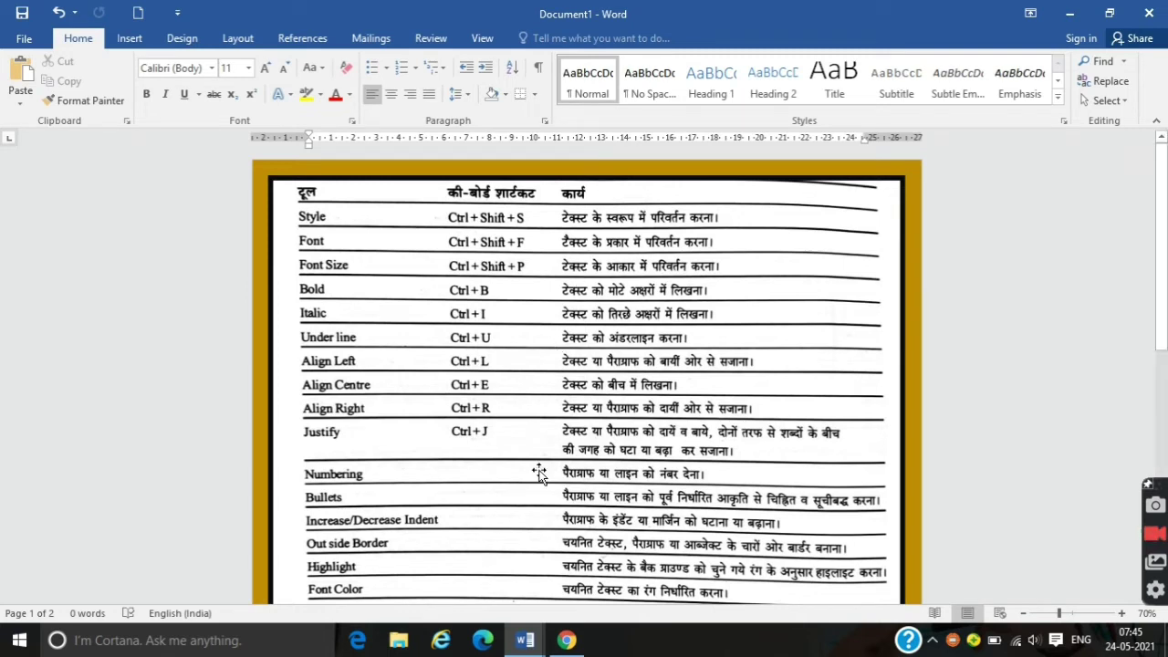
left_click(606, 583)
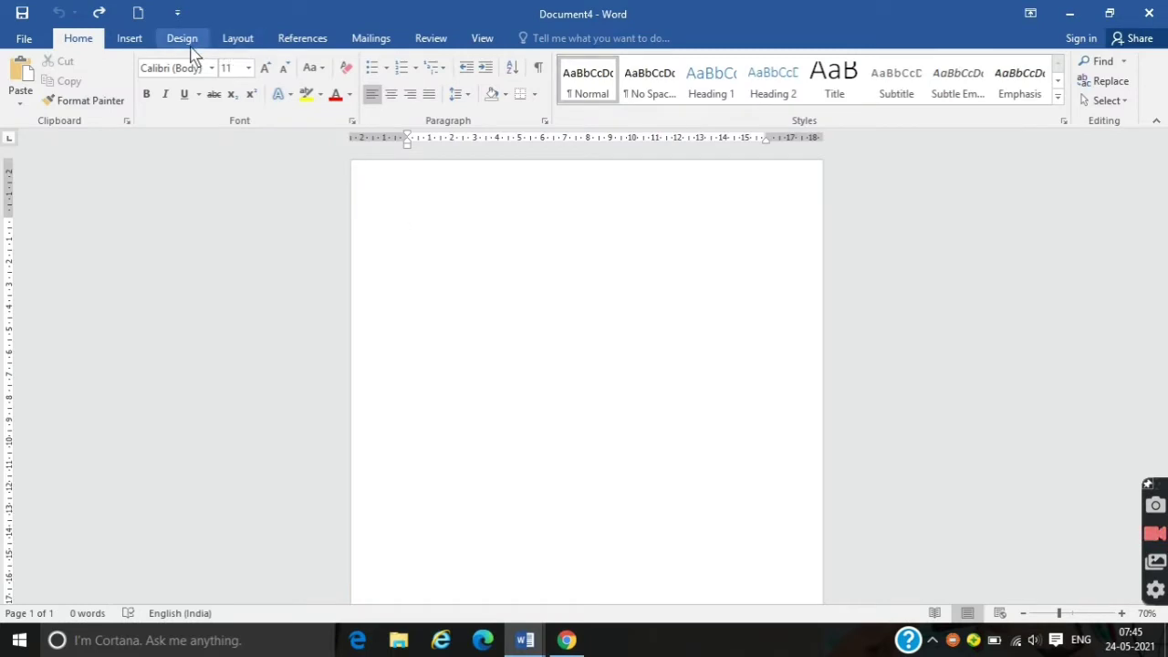
left_click(266, 69)
left_click(265, 69)
left_click(266, 68)
left_click(266, 69)
left_click(266, 68)
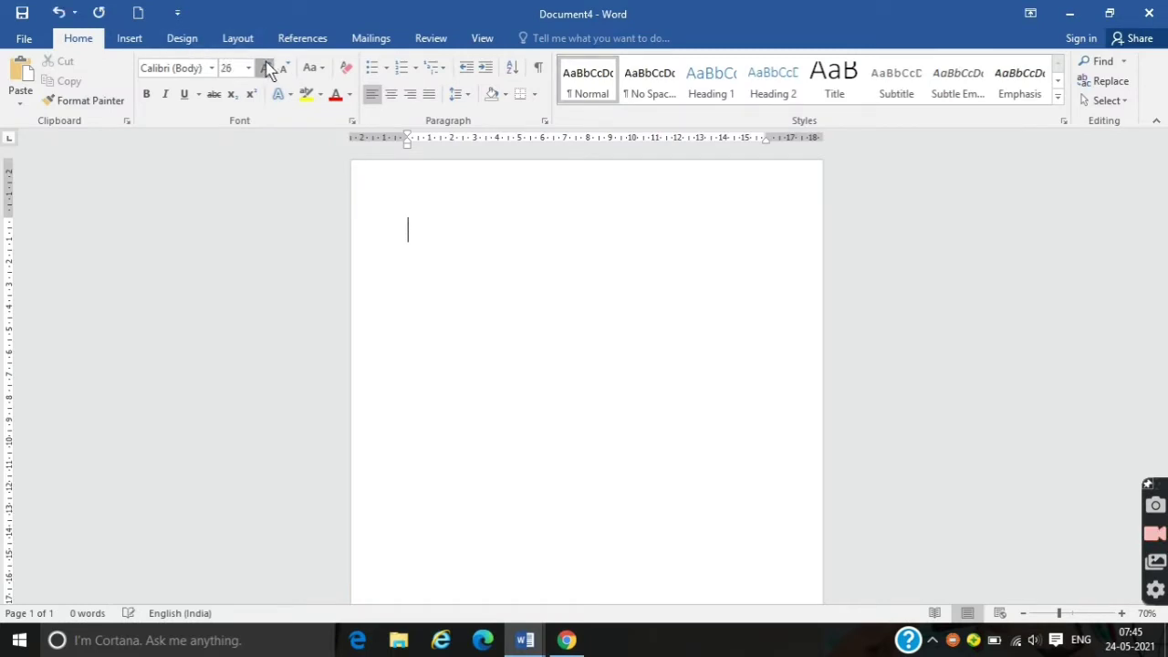
left_click(265, 69)
left_click(266, 68)
left_click(265, 68)
left_click(265, 69)
- Enter the text "Technical Gyan" on the first line of Document4
type("T")
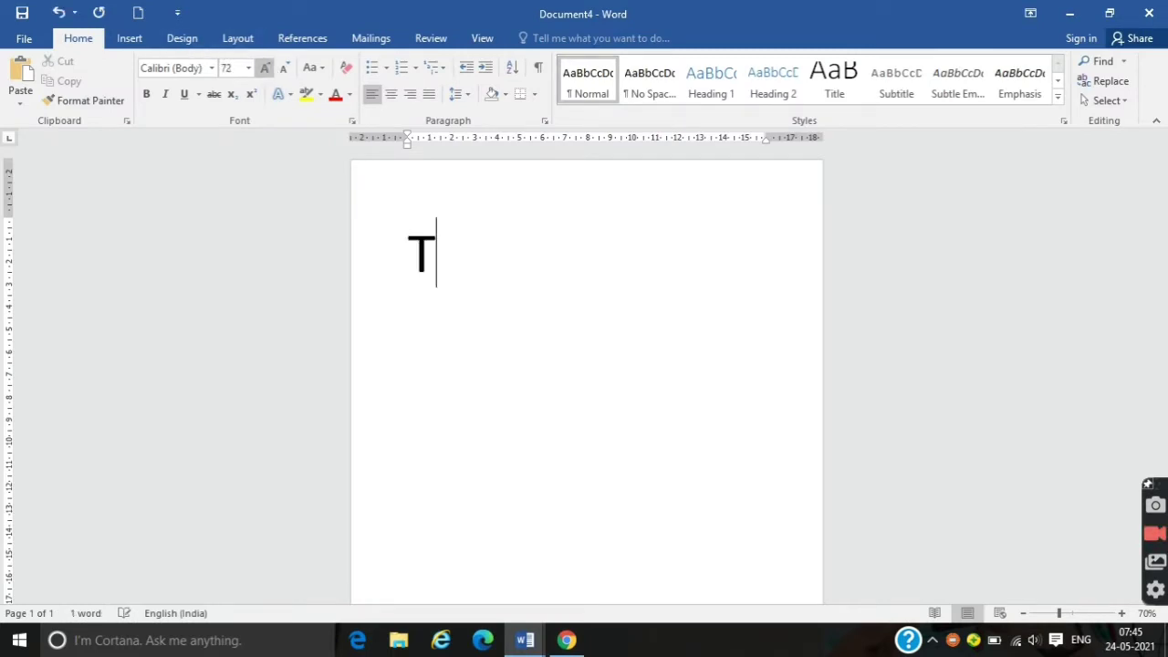
type("ech")
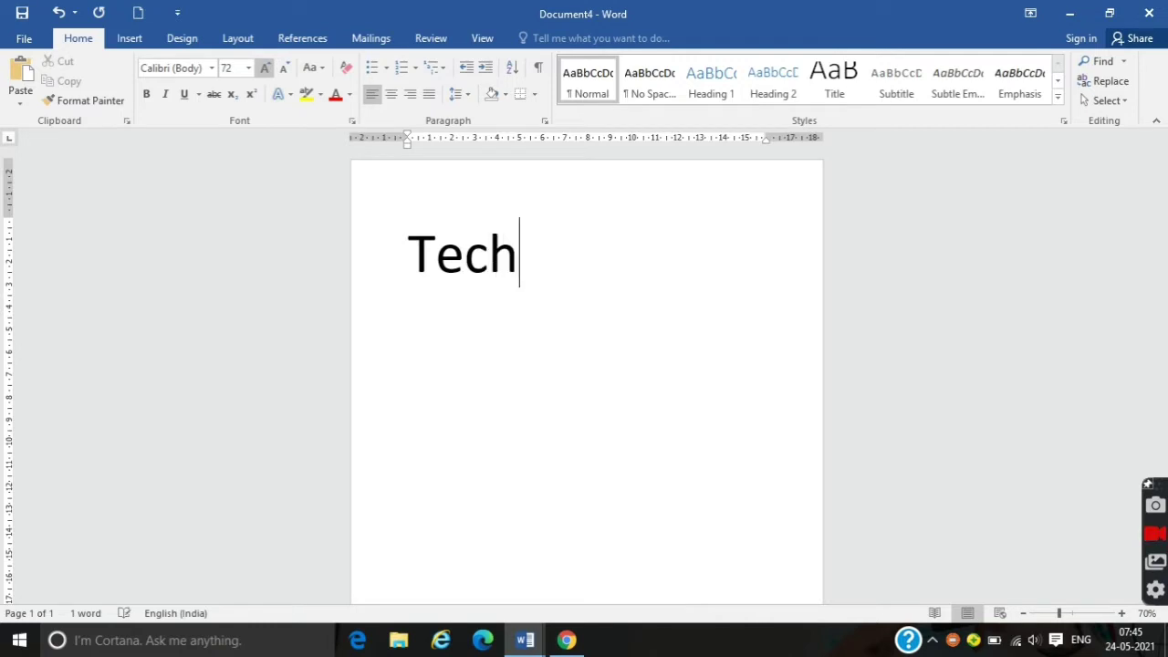
type("nical")
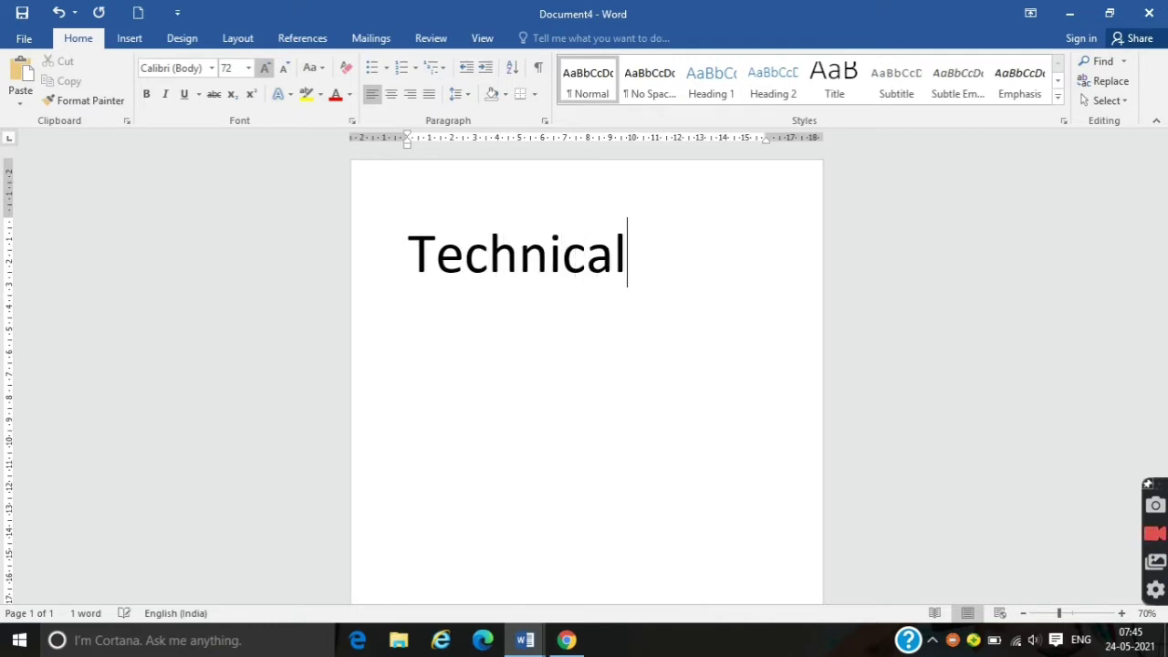
type(" Gyan")
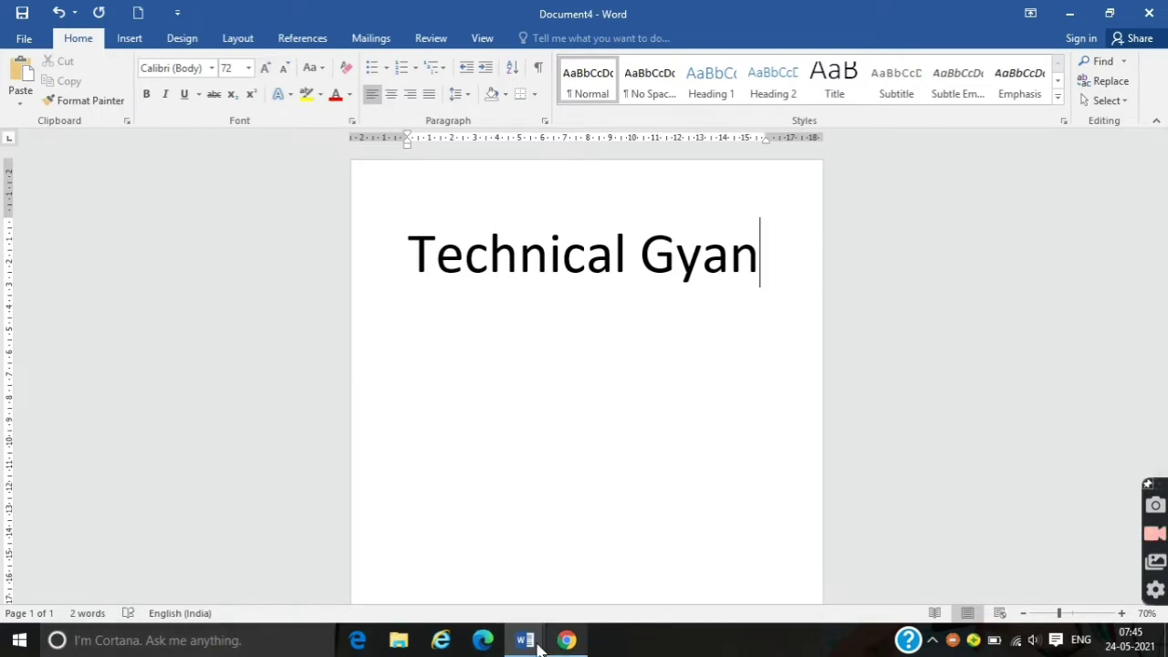
- Check the shortcut table in Document1, and try the Heading 1 style on the "Technical Gyan" text in Document4, undoing it again
mouse_move(538, 646)
left_click(456, 595)
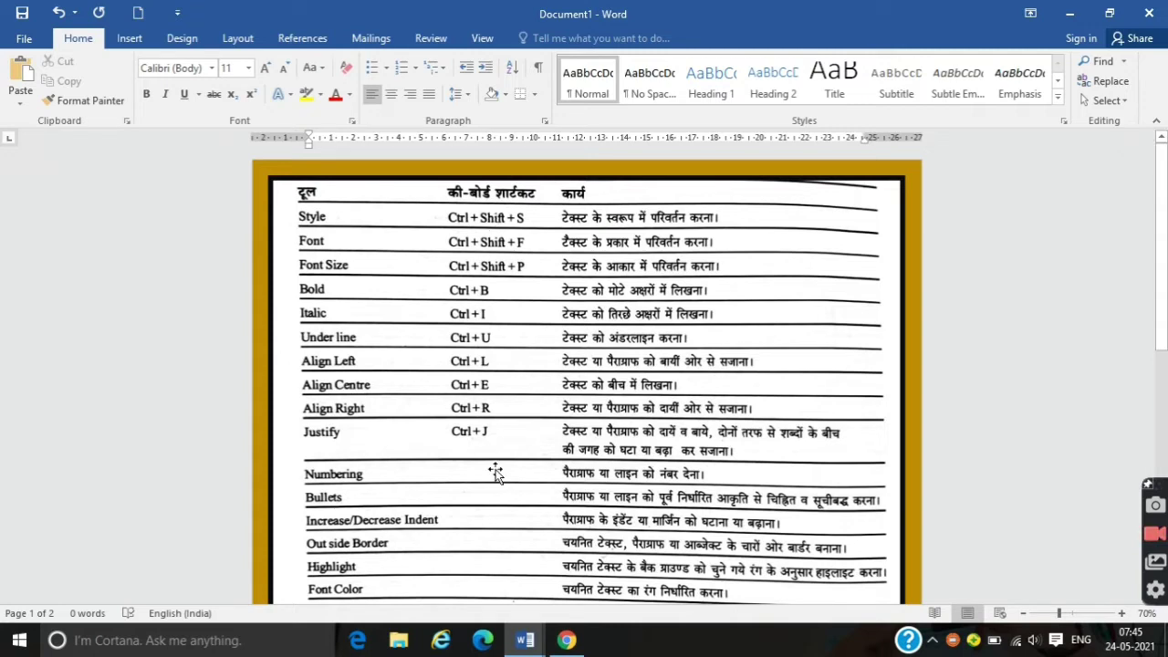
left_click(528, 643)
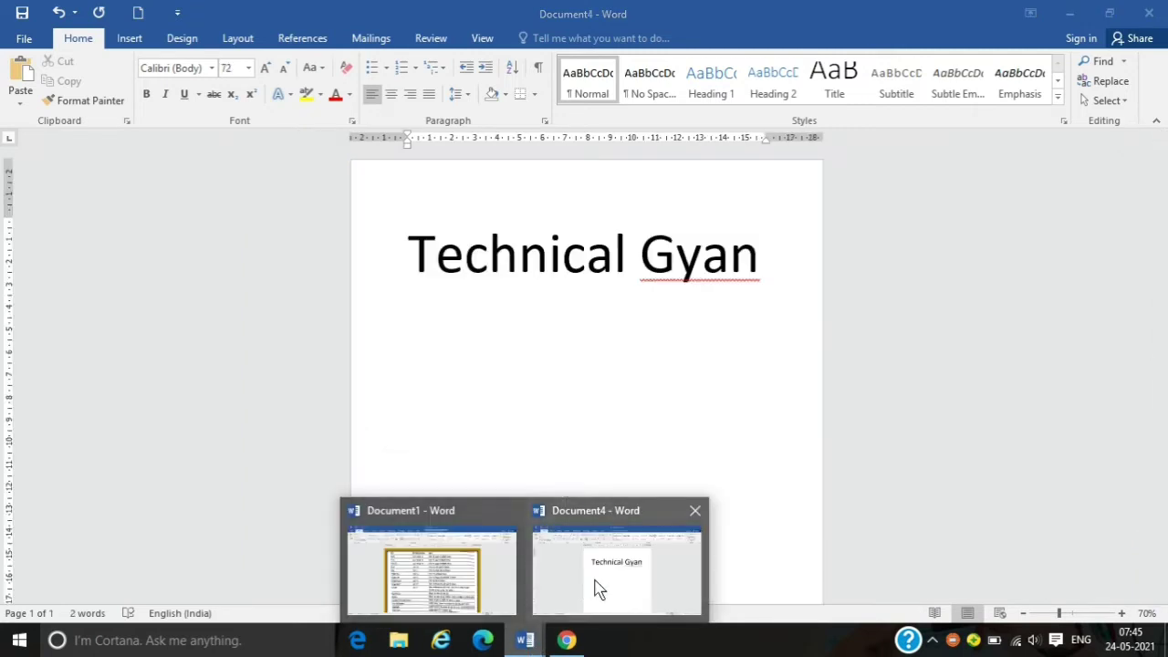
left_click(595, 588)
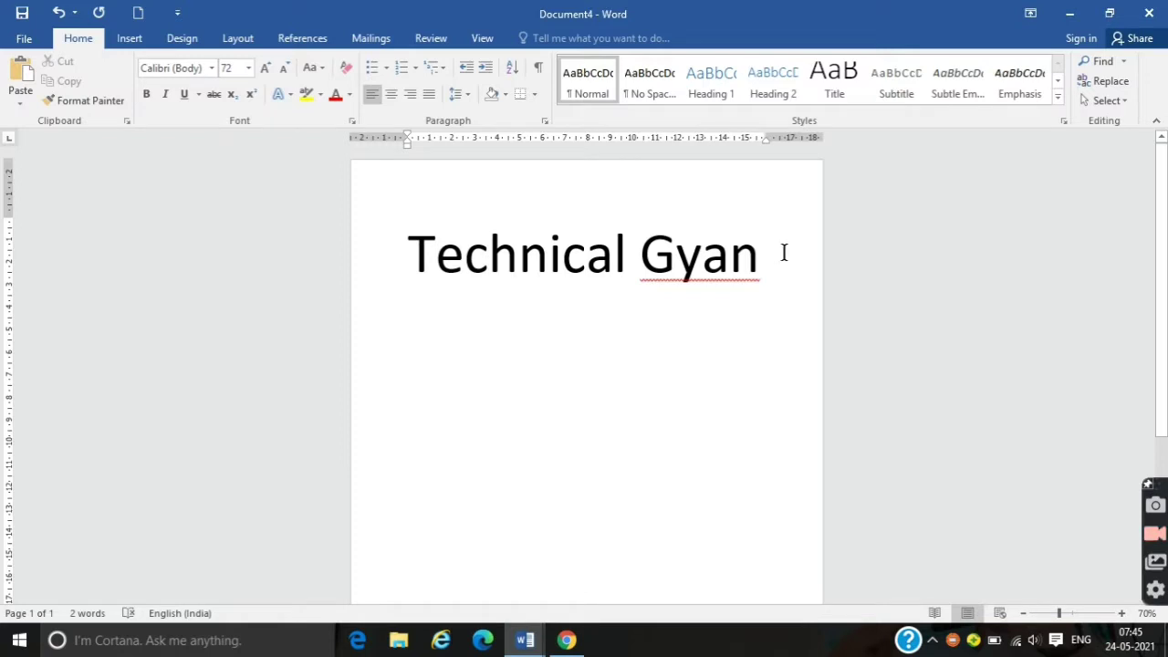
left_click_drag(743, 253, 359, 284)
key("ctrl+shift+s")
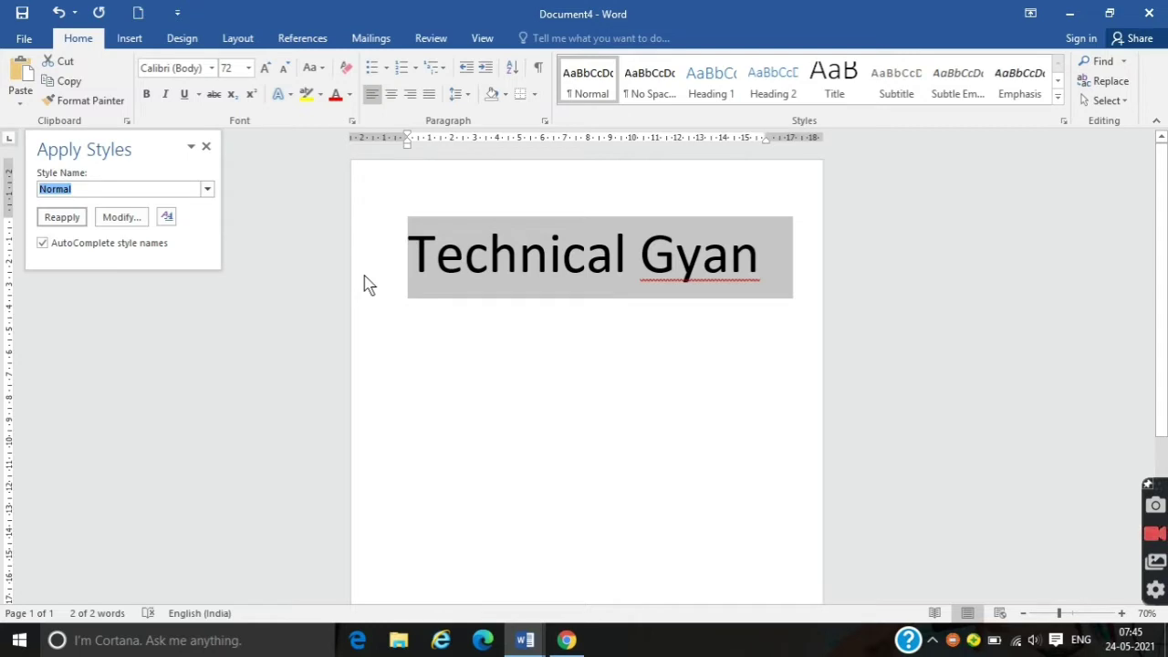
left_click_drag(149, 152, 166, 165)
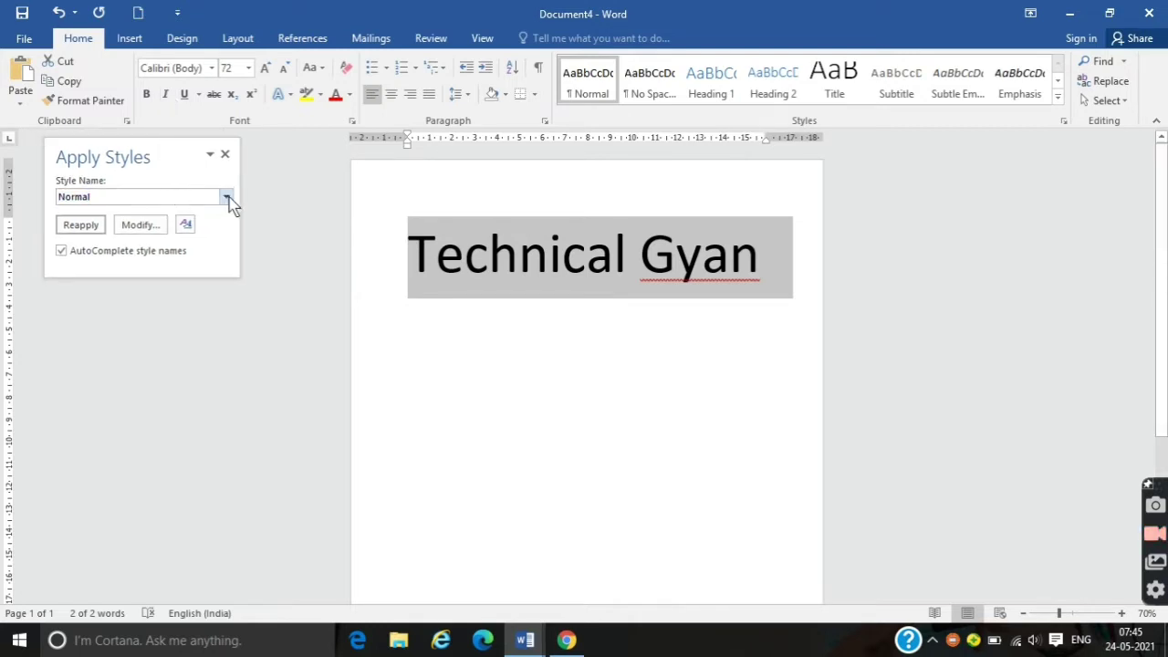
left_click(226, 197)
left_click(128, 246)
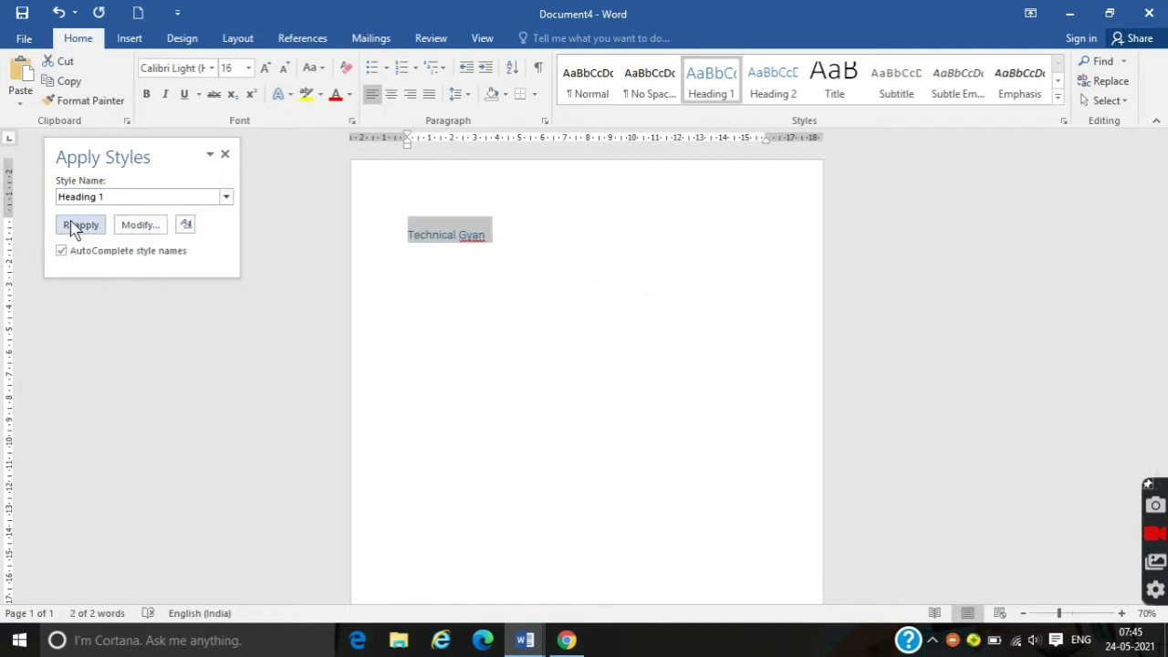
left_click(224, 154)
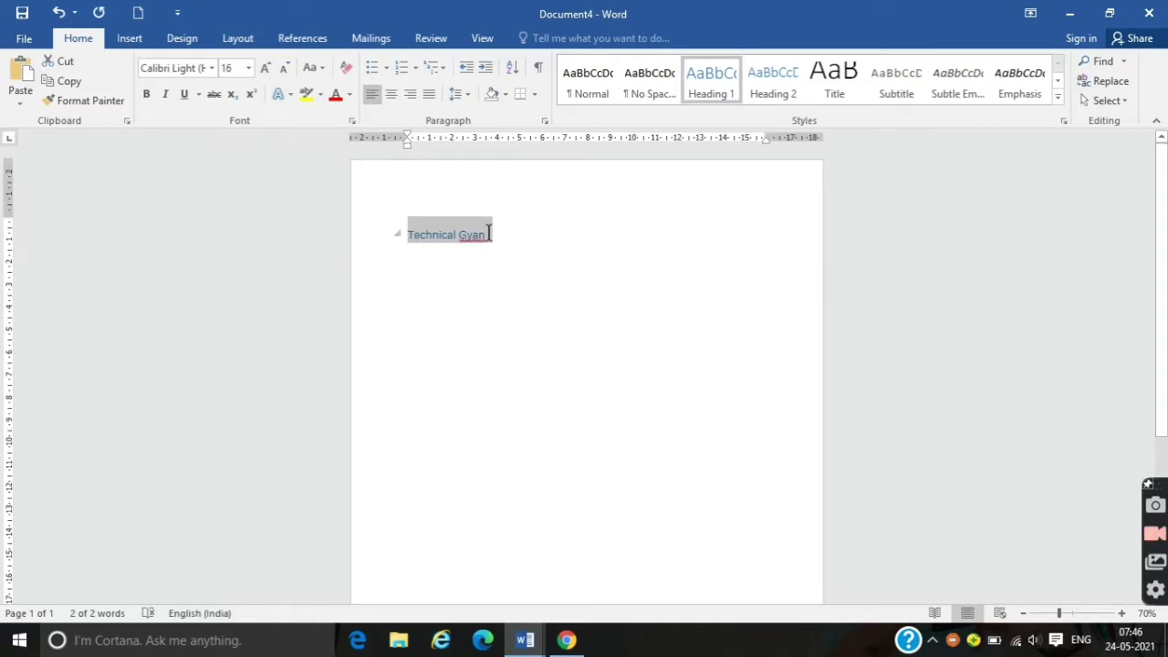
key("ctrl+shift+n")
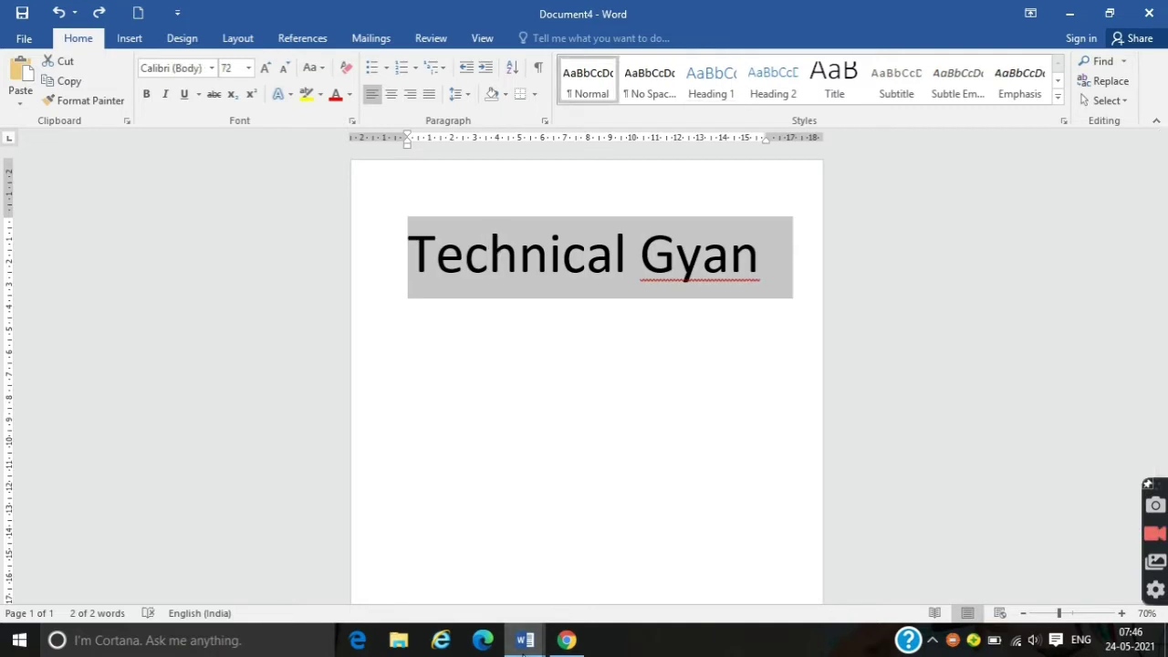
- Consult the table's Font row in Document1, and try Yu Gothic UI, Italic, size 36 on "Technical Gyan" in Document4, undoing the change
mouse_move(525, 639)
left_click(425, 540)
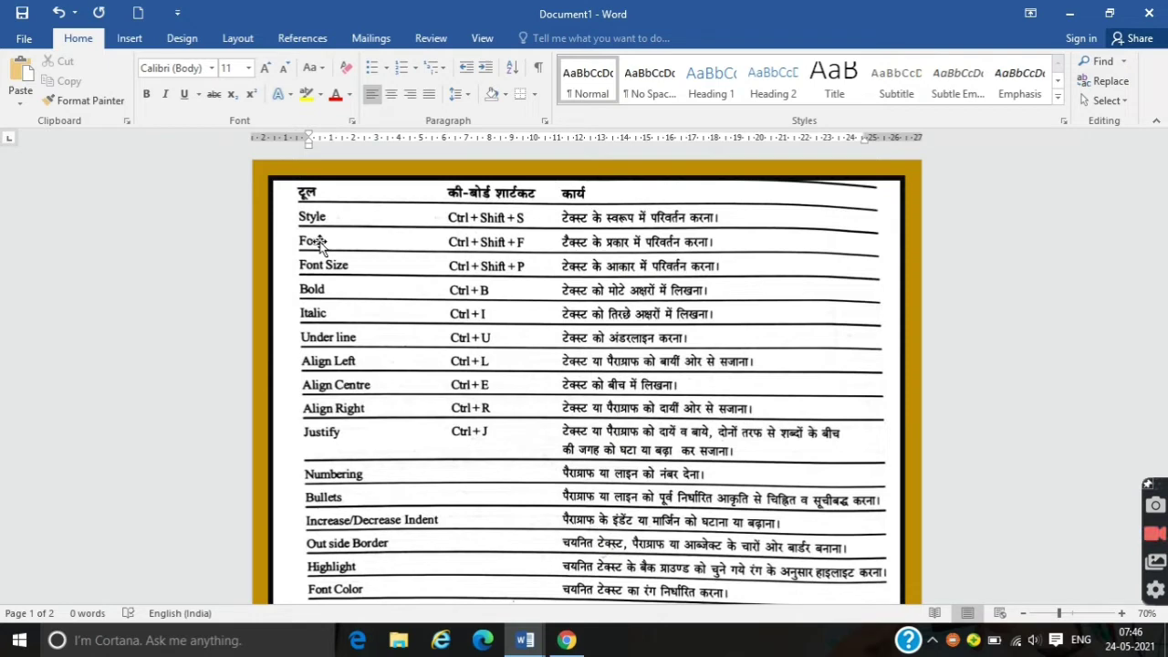
mouse_move(524, 639)
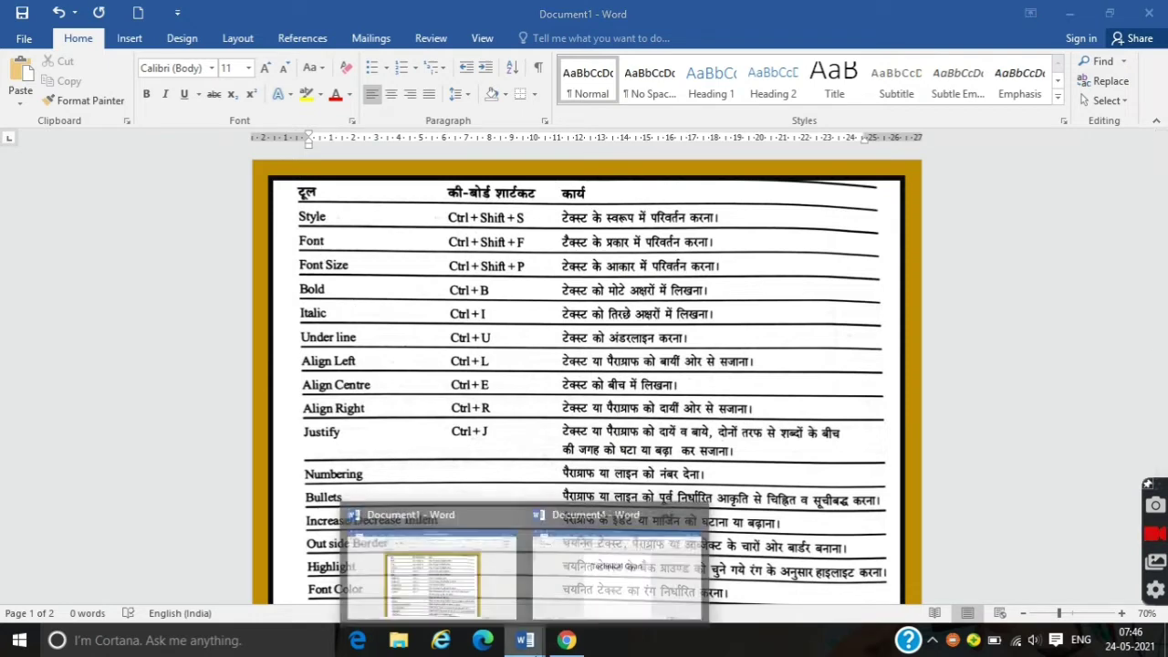
left_click(563, 584)
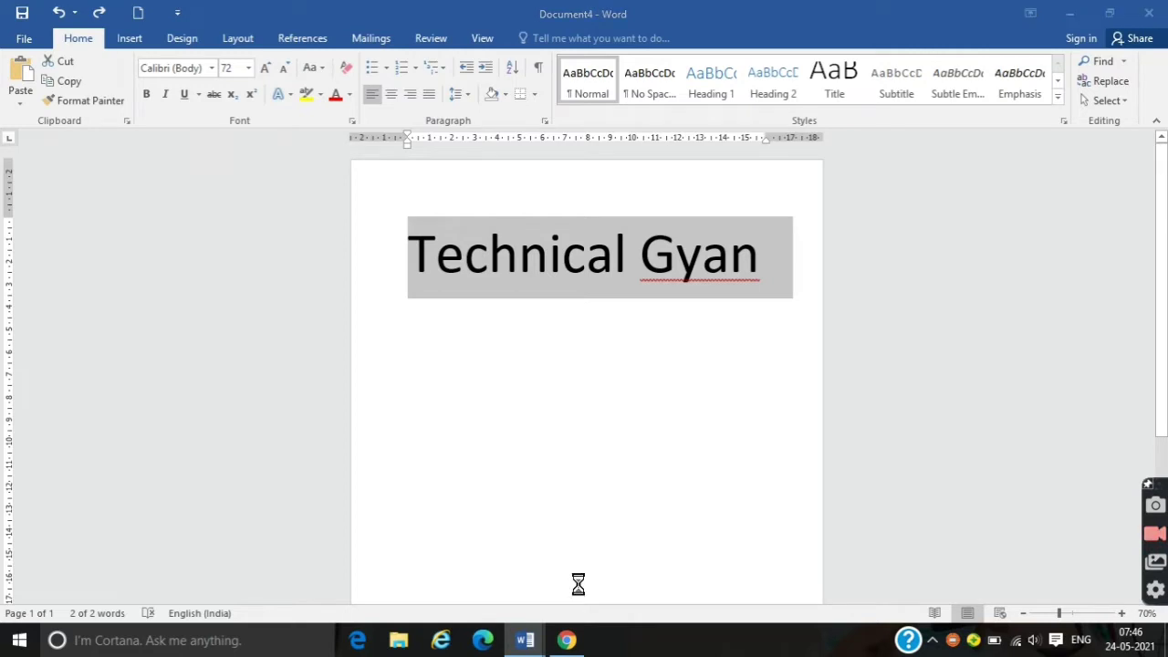
key("ctrl+d")
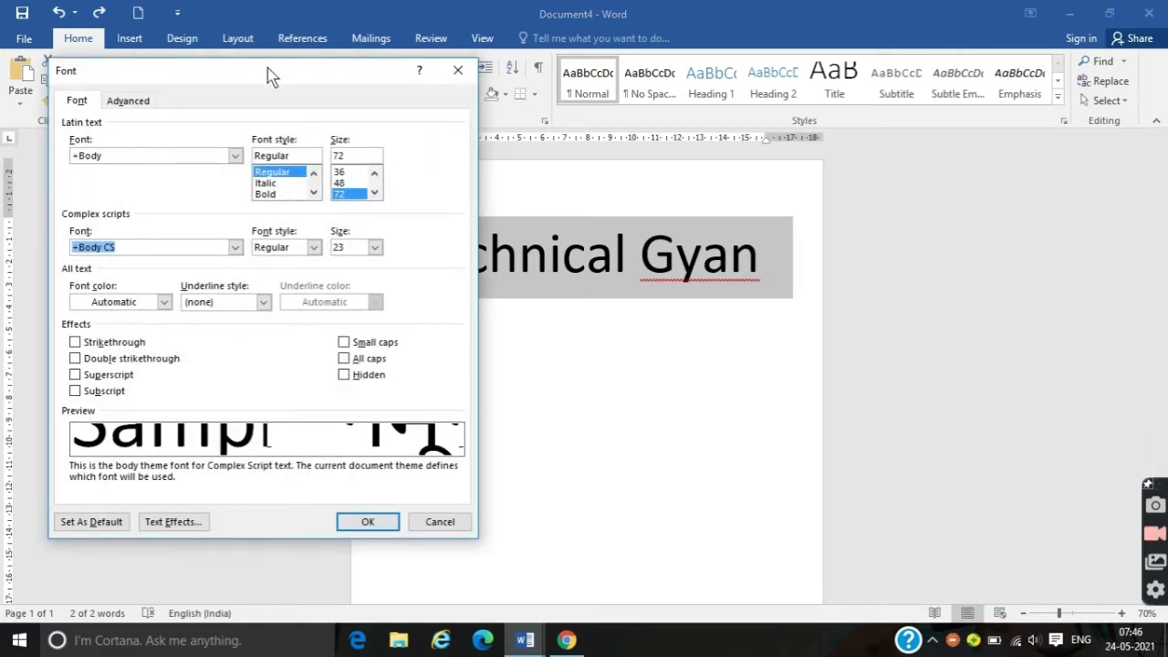
left_click_drag(271, 74, 233, 77)
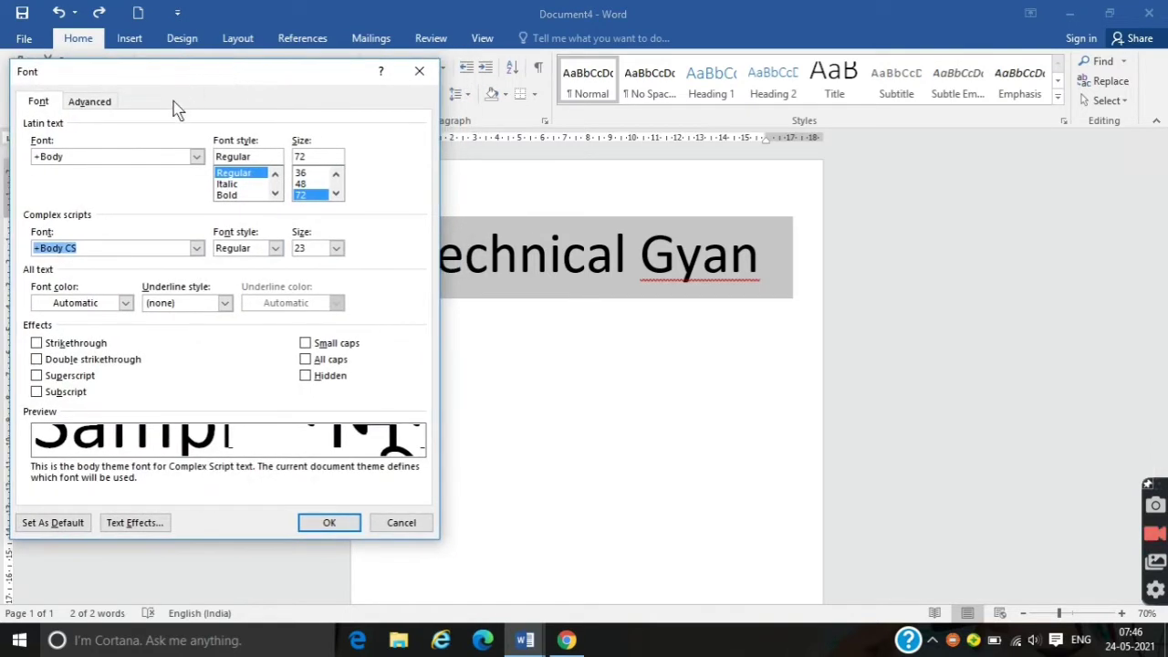
left_click(196, 156)
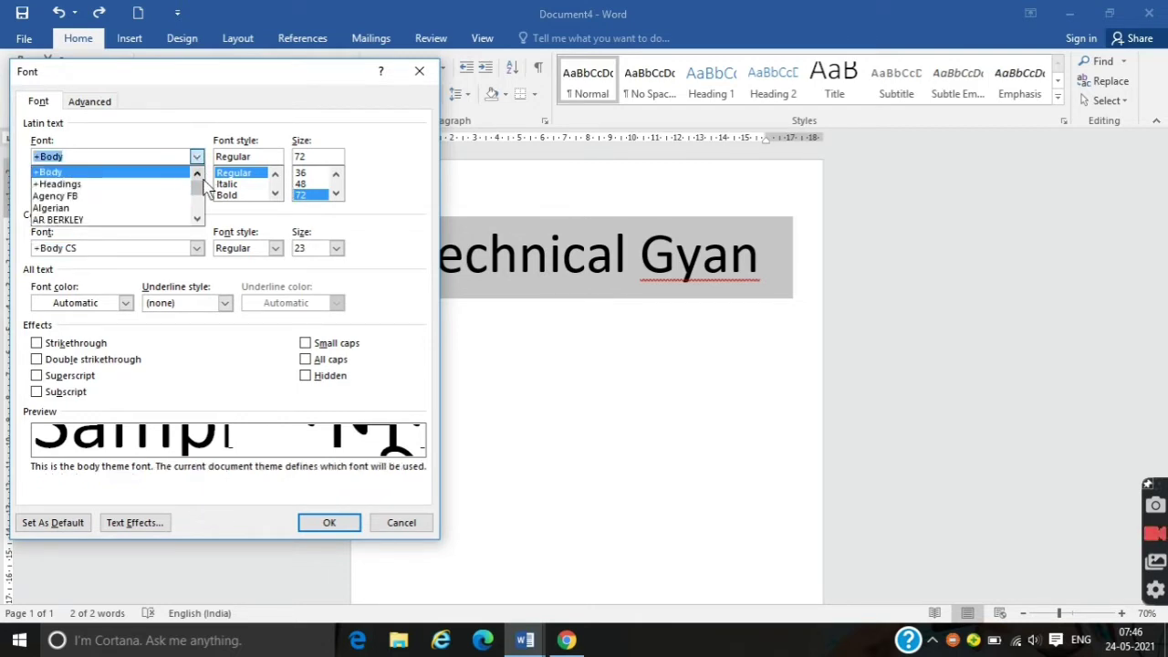
left_click_drag(197, 179, 177, 198)
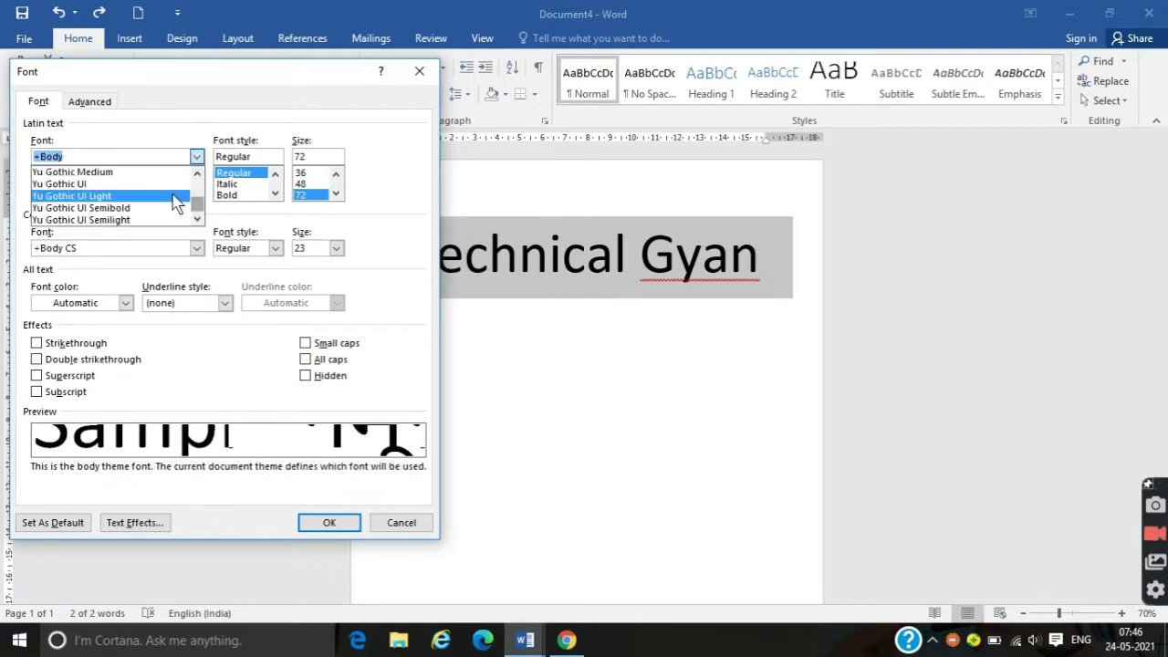
left_click(151, 186)
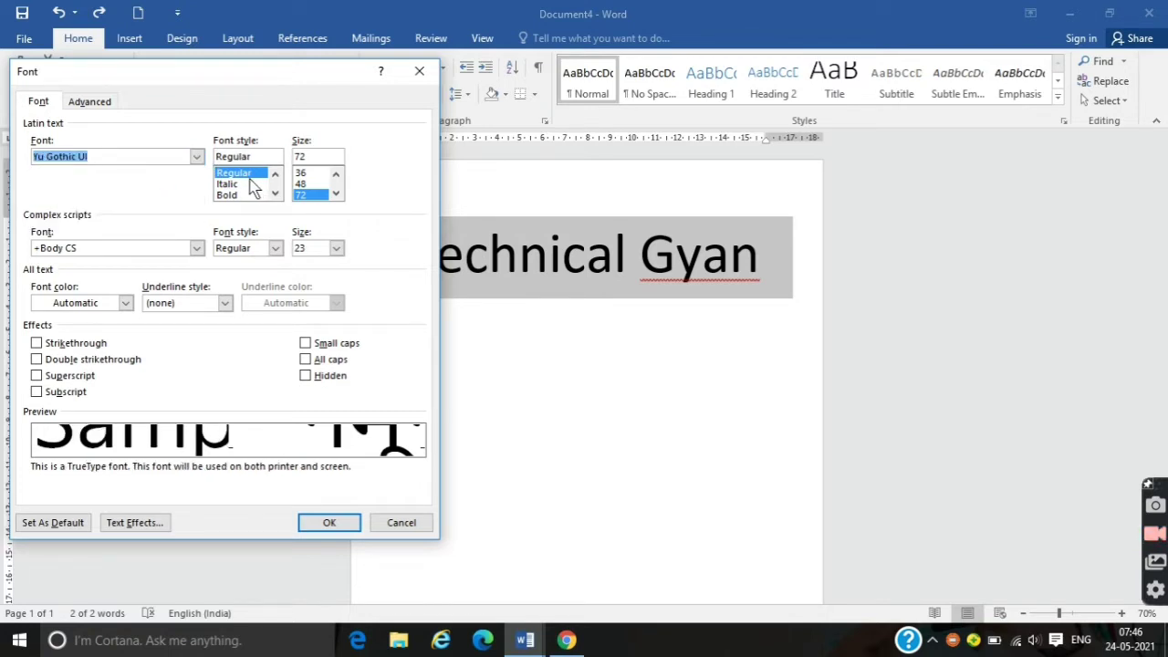
left_click(242, 184)
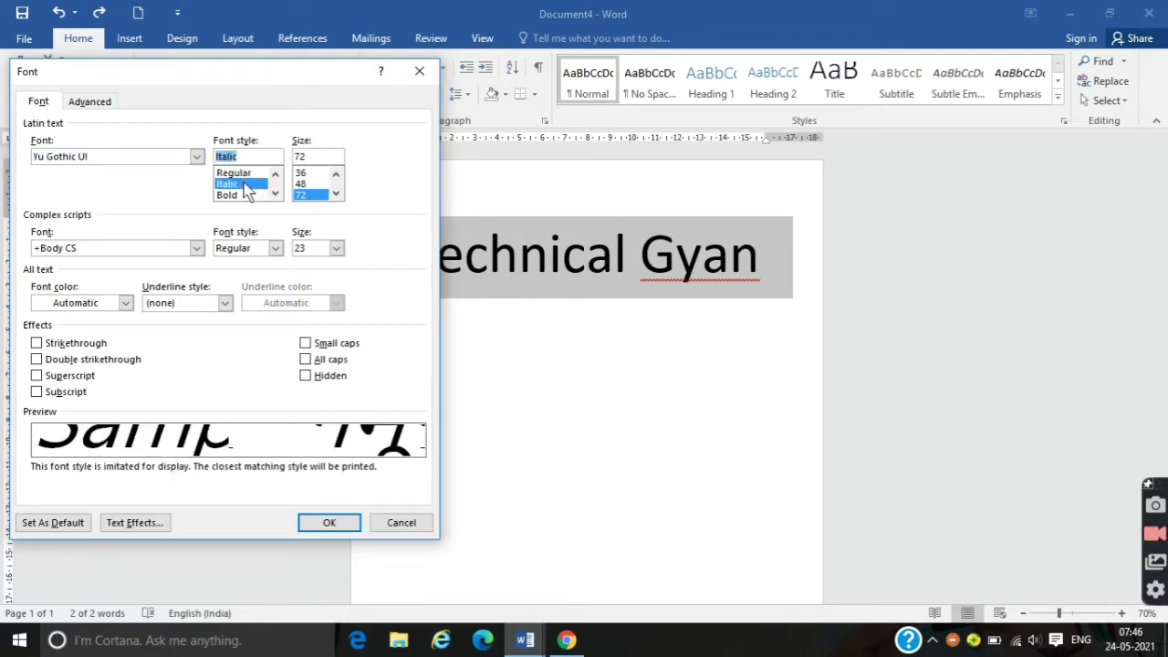
left_click(309, 173)
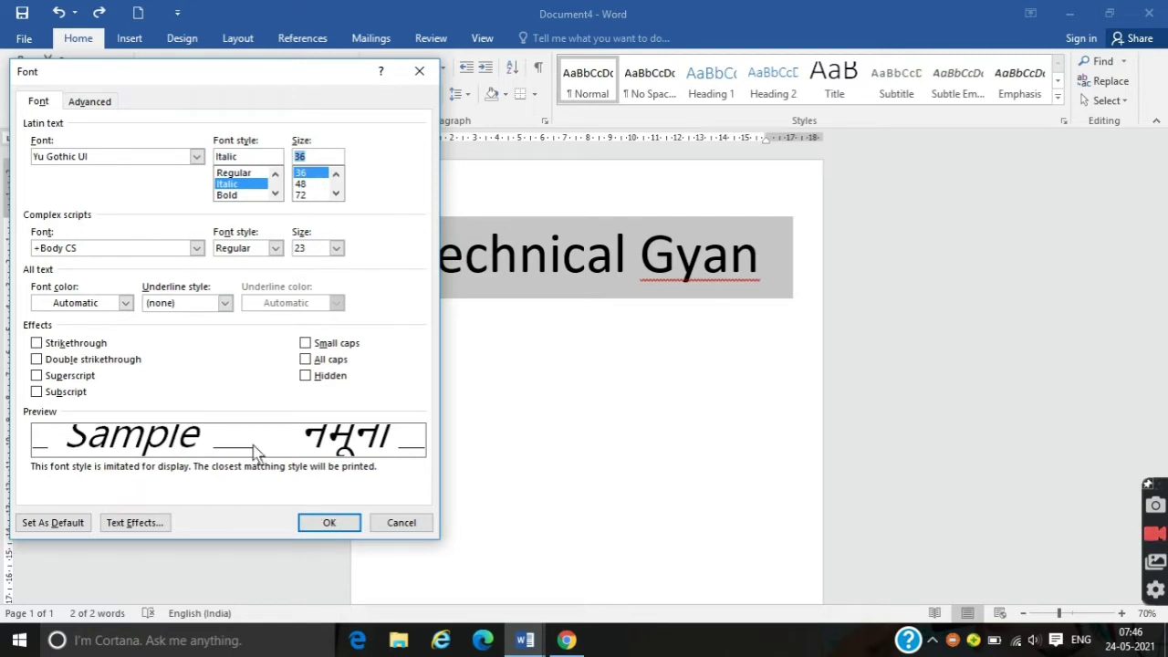
left_click(324, 527)
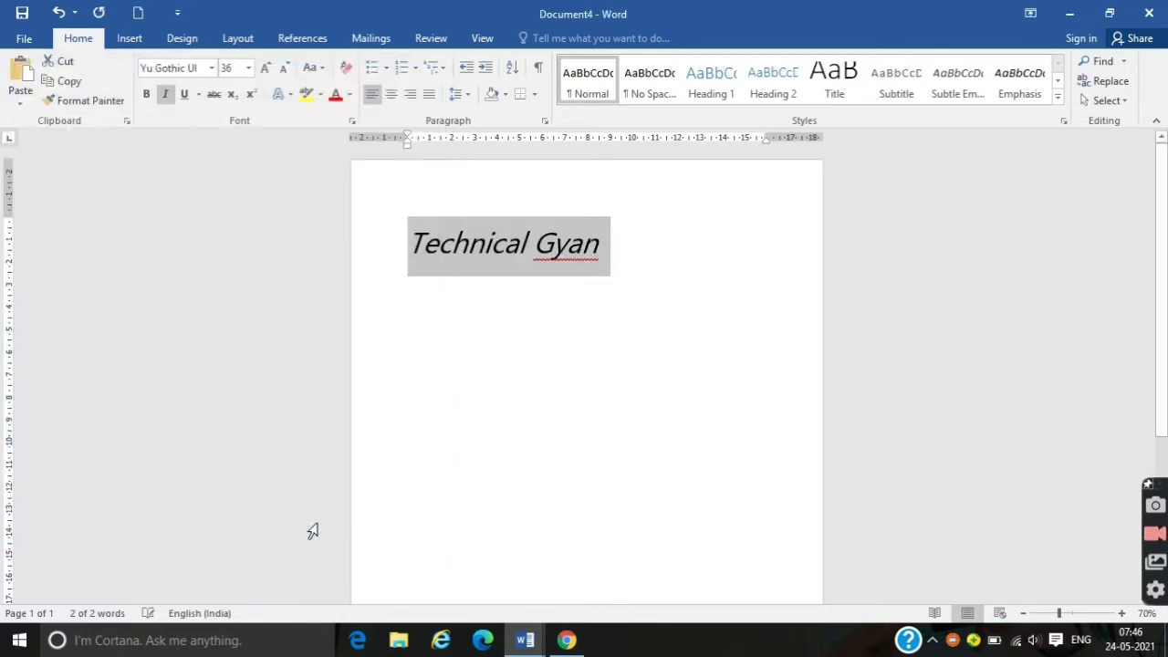
left_click_drag(643, 236, 398, 281)
key("ctrl+z")
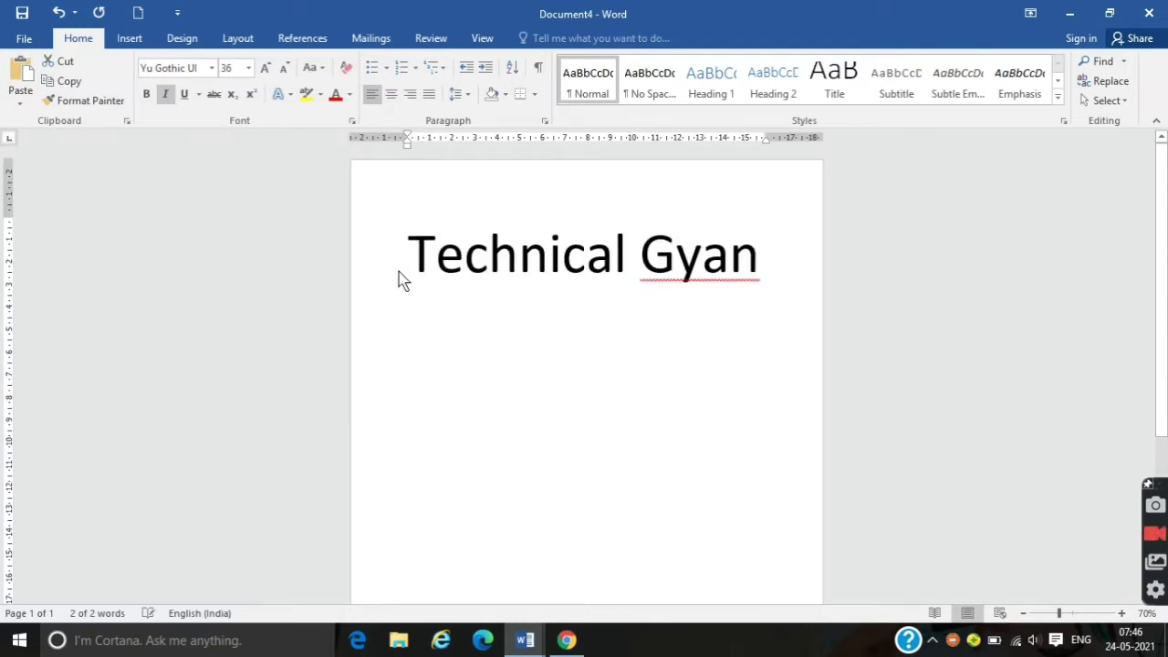
- Review the shortcut table in Document1, and set the font size of "Technical Gyan" in Document4 to 80 in the Font dialog
mouse_move(535, 651)
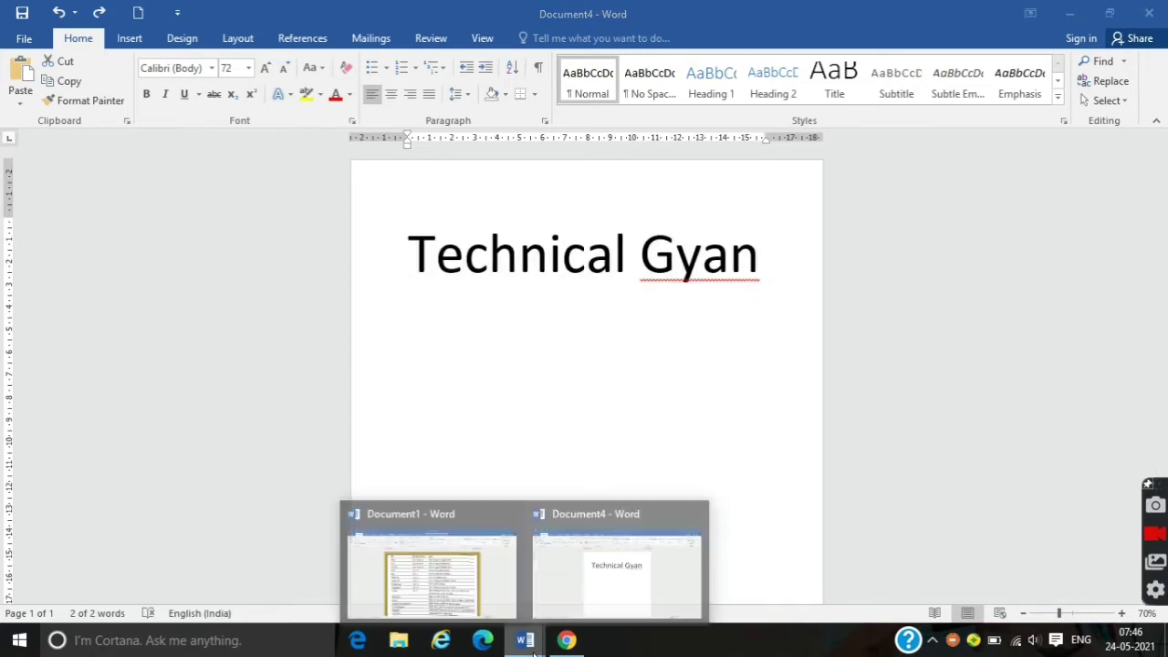
left_click(486, 573)
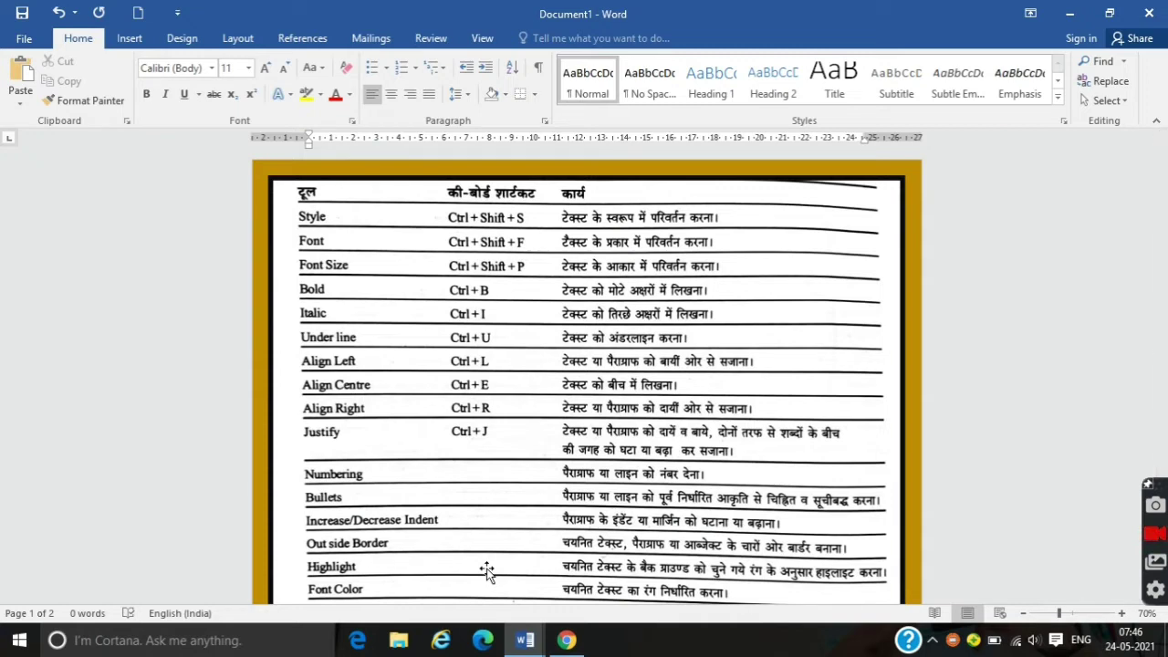
left_click(534, 646)
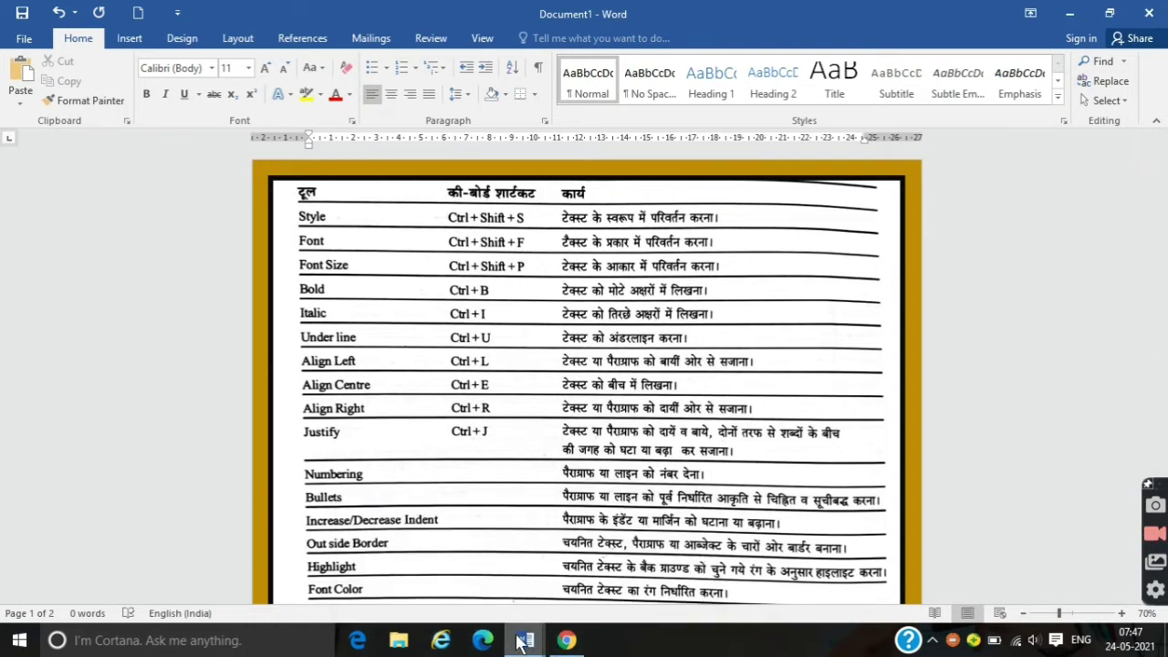
mouse_move(526, 643)
left_click(593, 573)
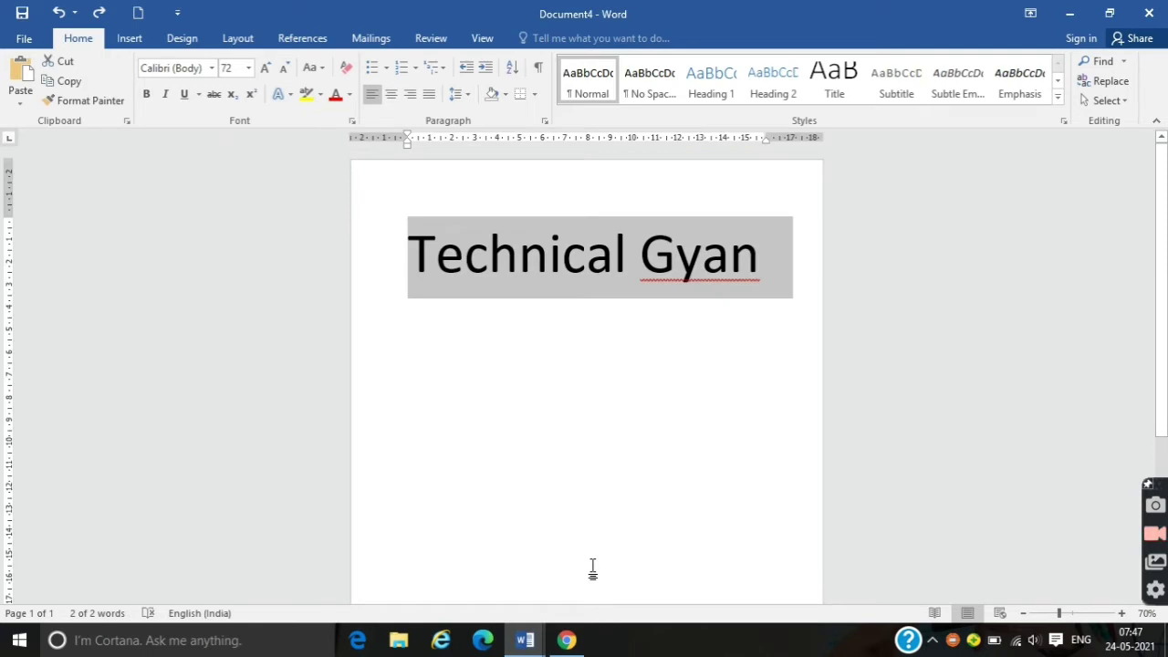
key("ctrl+d")
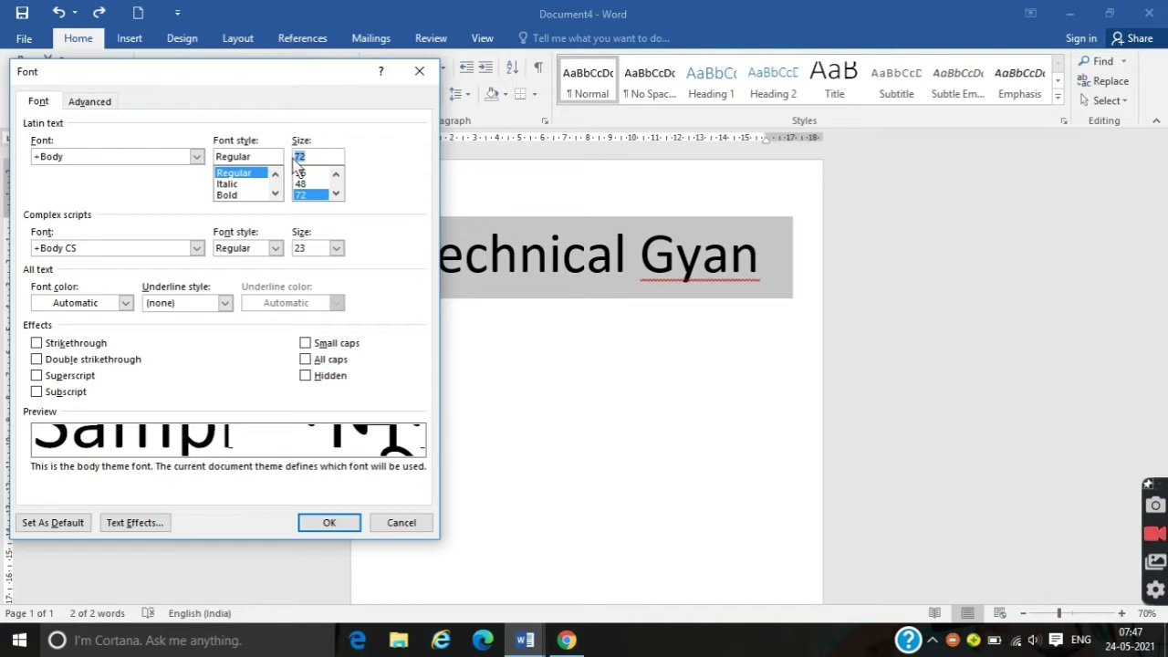
type("80")
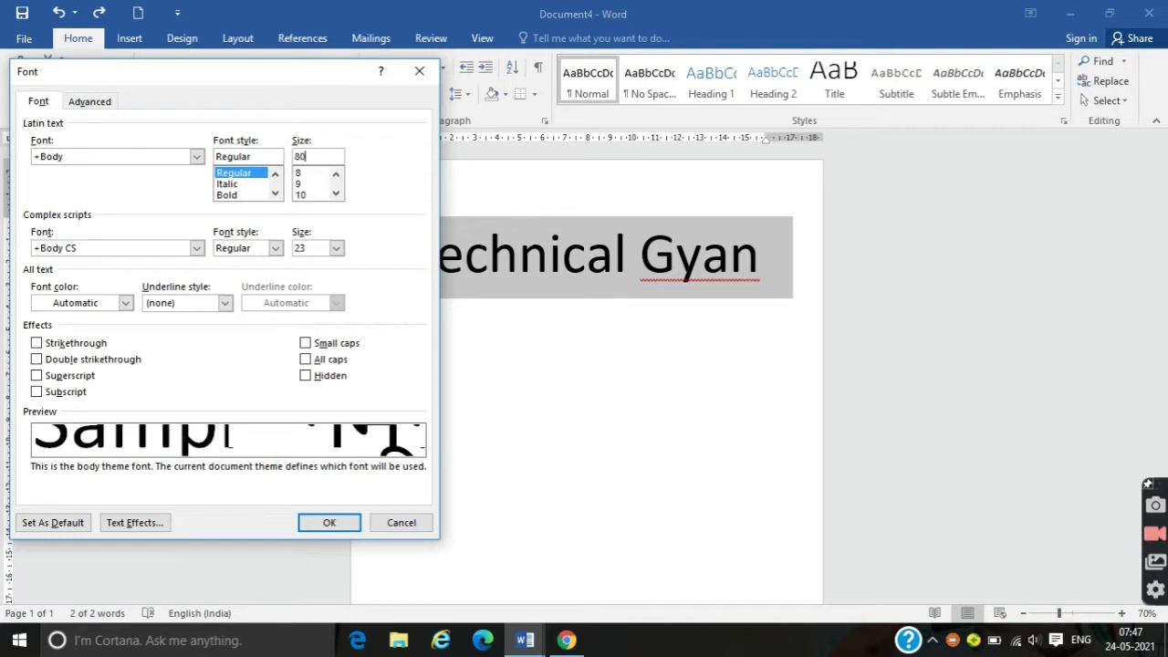
left_click(322, 521)
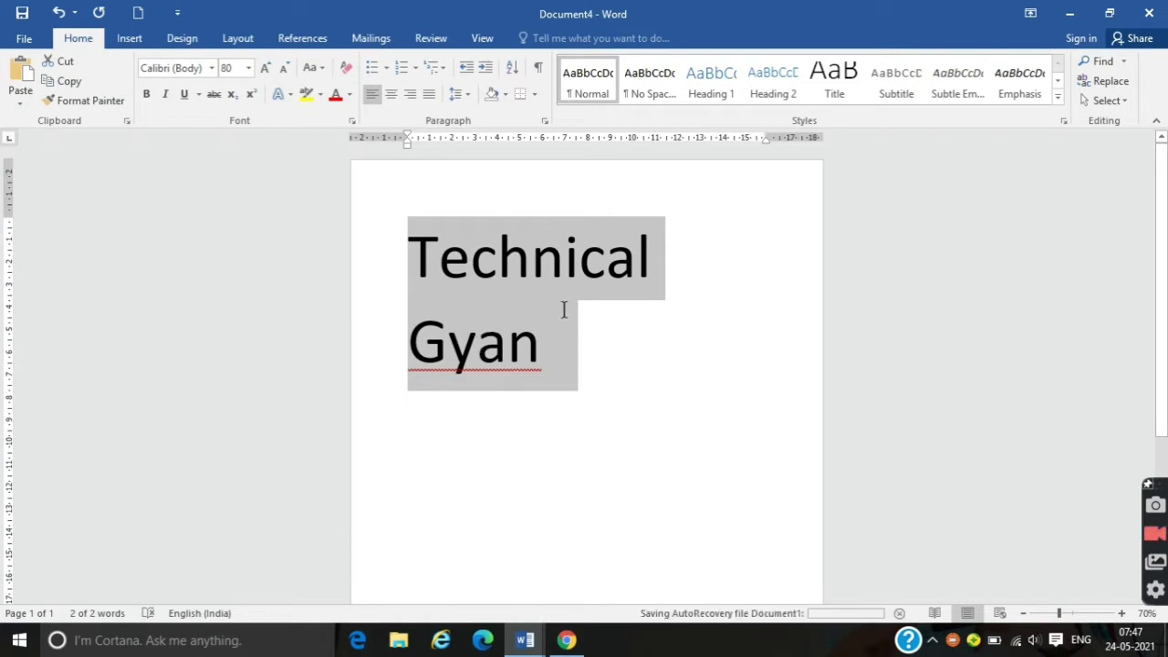
- Undo the last font size change on "Technical Gyan", and consult the Bold row of the shortcut table in Document1 before returning to Document4
key("ctrl+z")
left_click(527, 640)
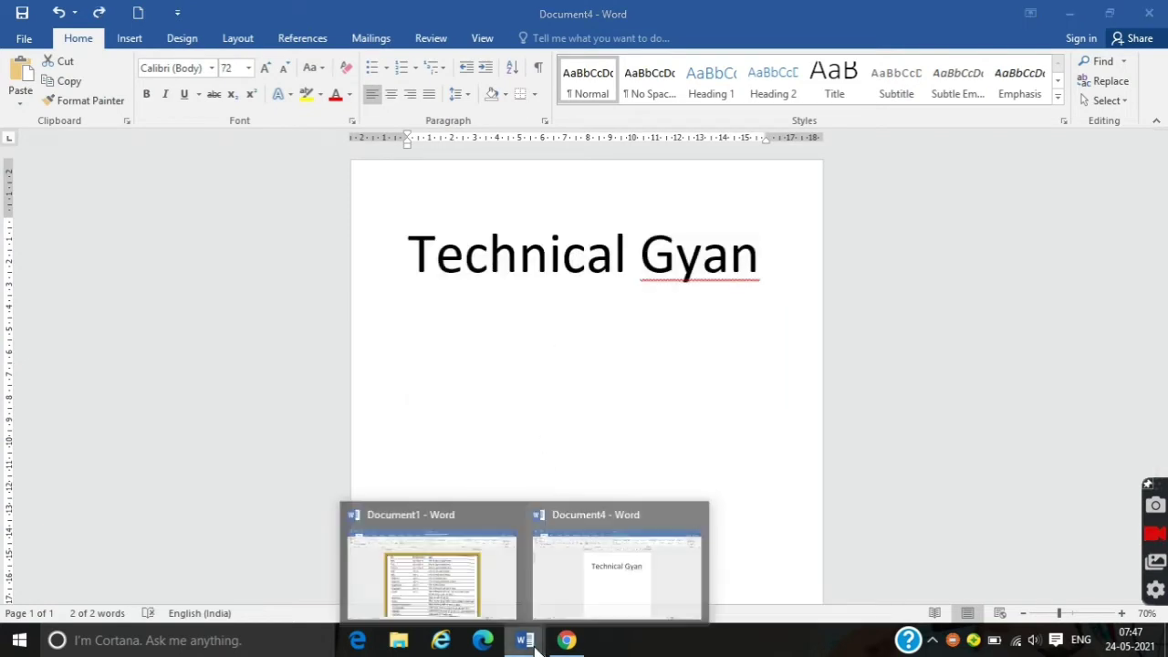
left_click(463, 595)
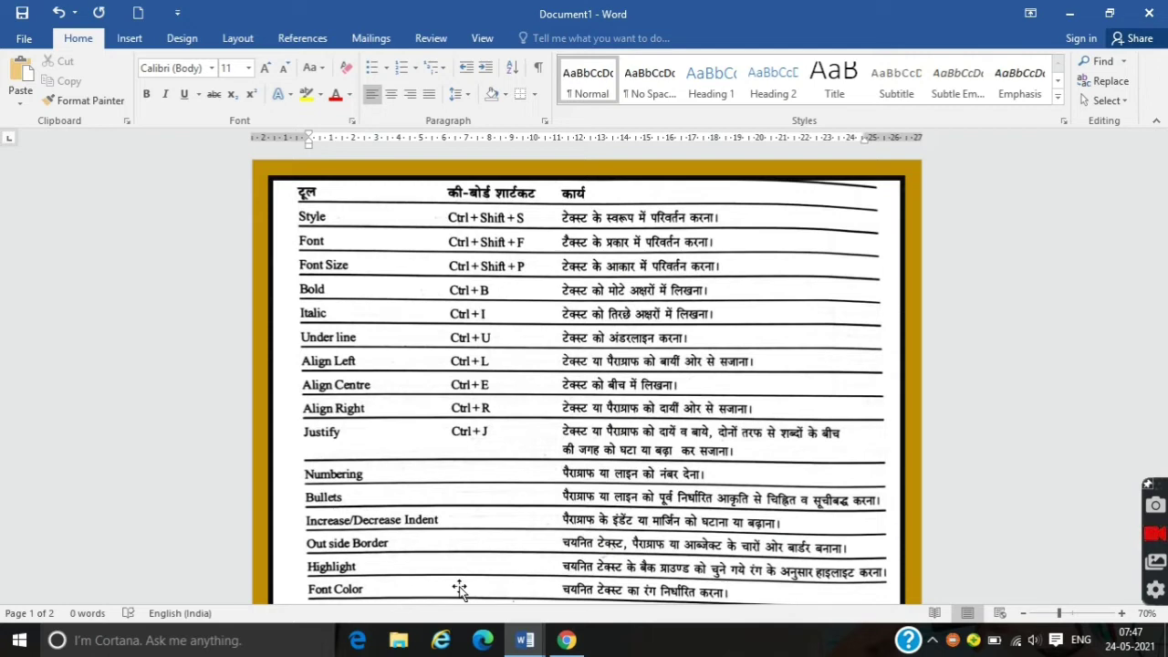
mouse_move(524, 640)
left_click(601, 561)
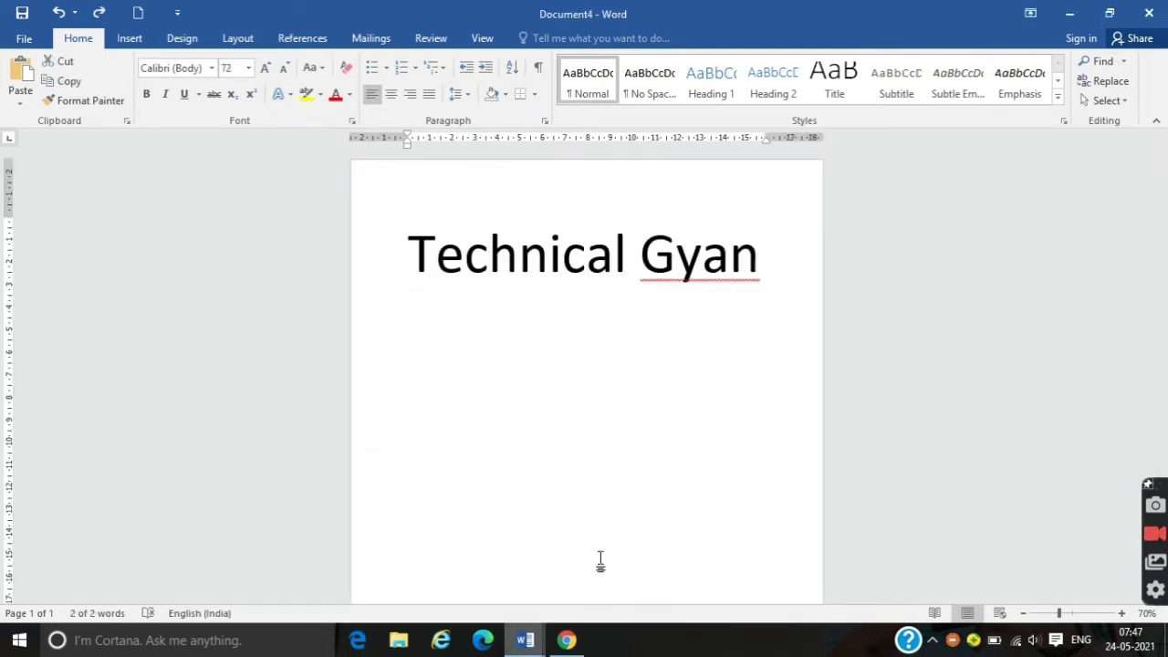
- Select all the text in Document4, and switch Bold on and off again twice on "Technical Gyan"
key("ctrl+a")
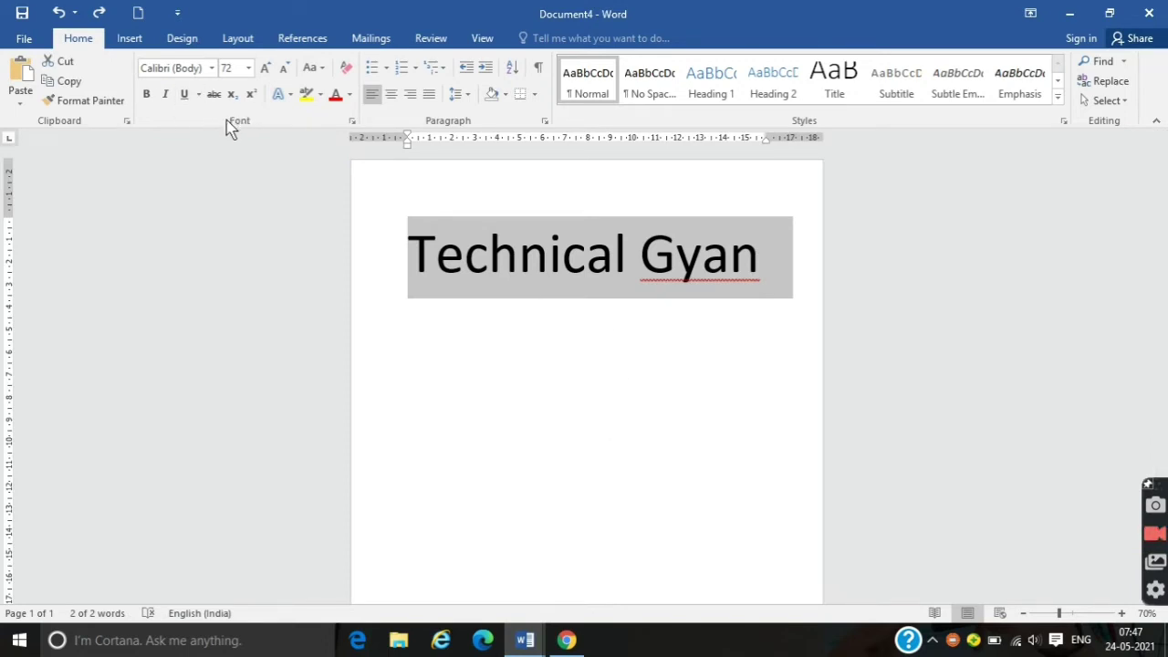
left_click(148, 94)
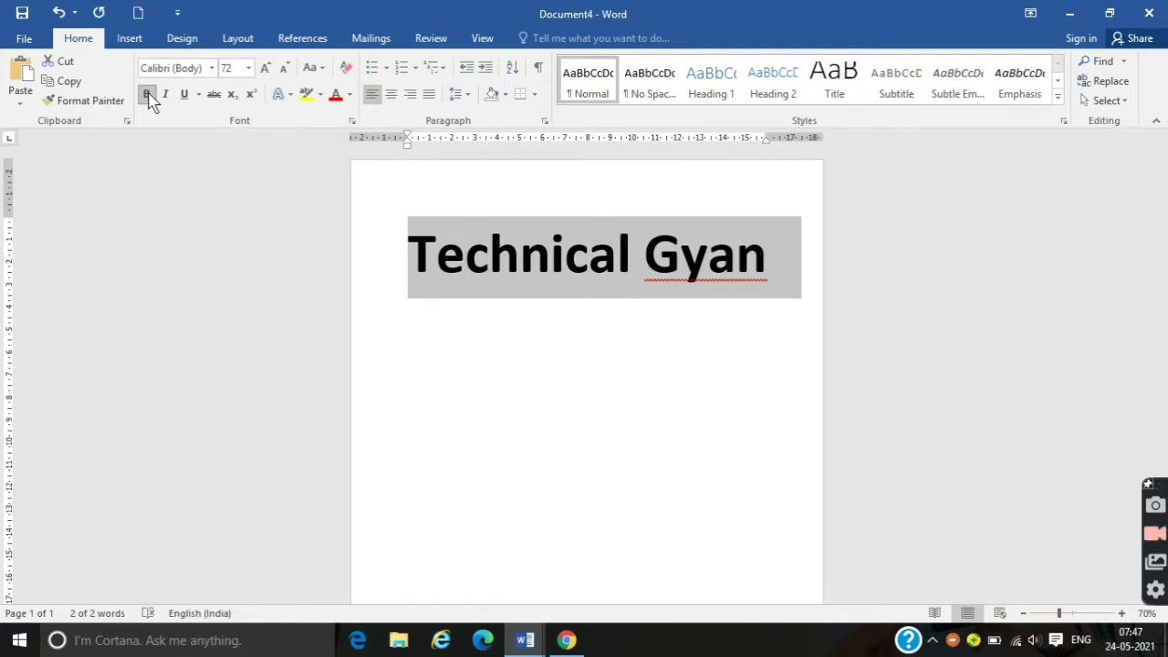
left_click(147, 95)
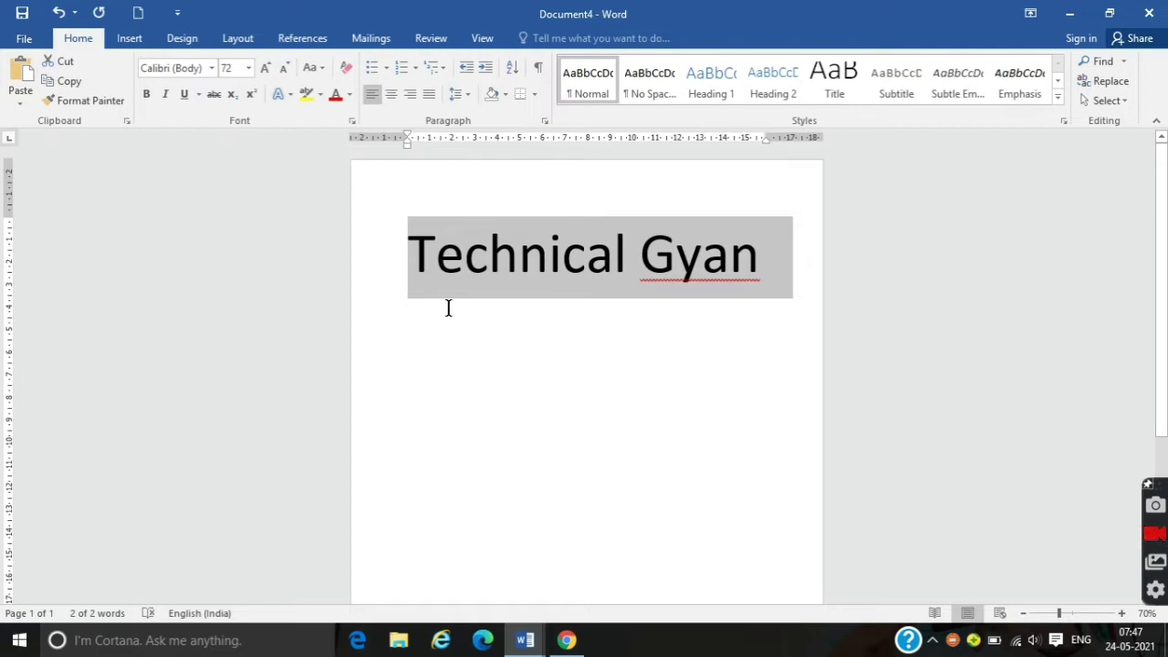
key("ctrl+b")
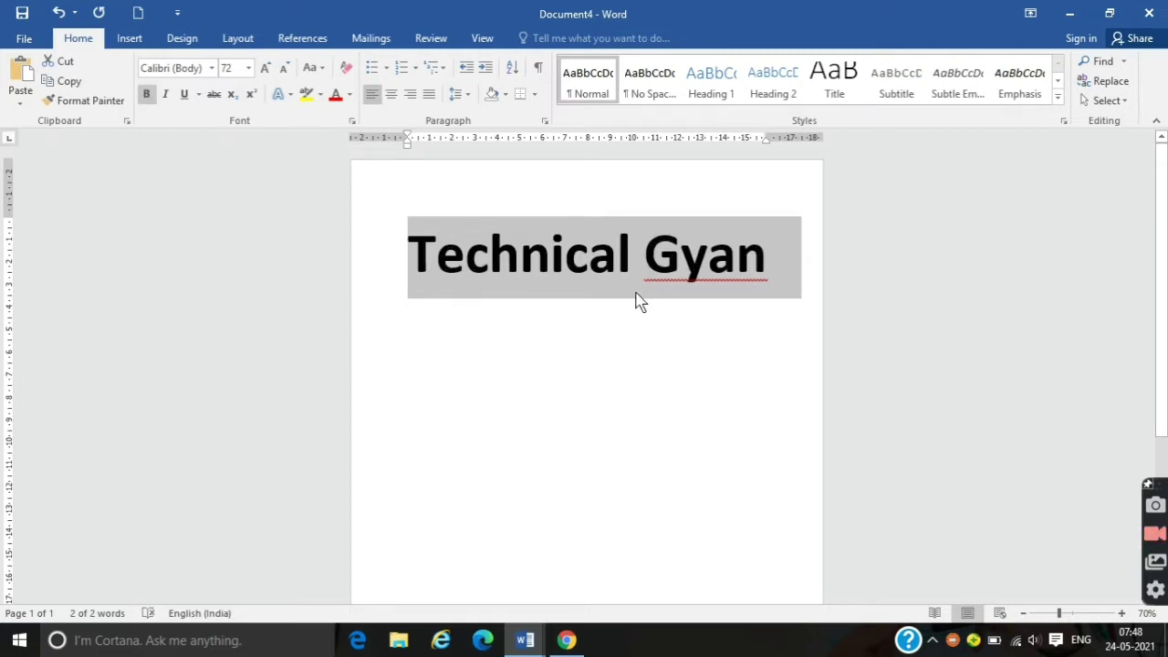
key("ctrl+b")
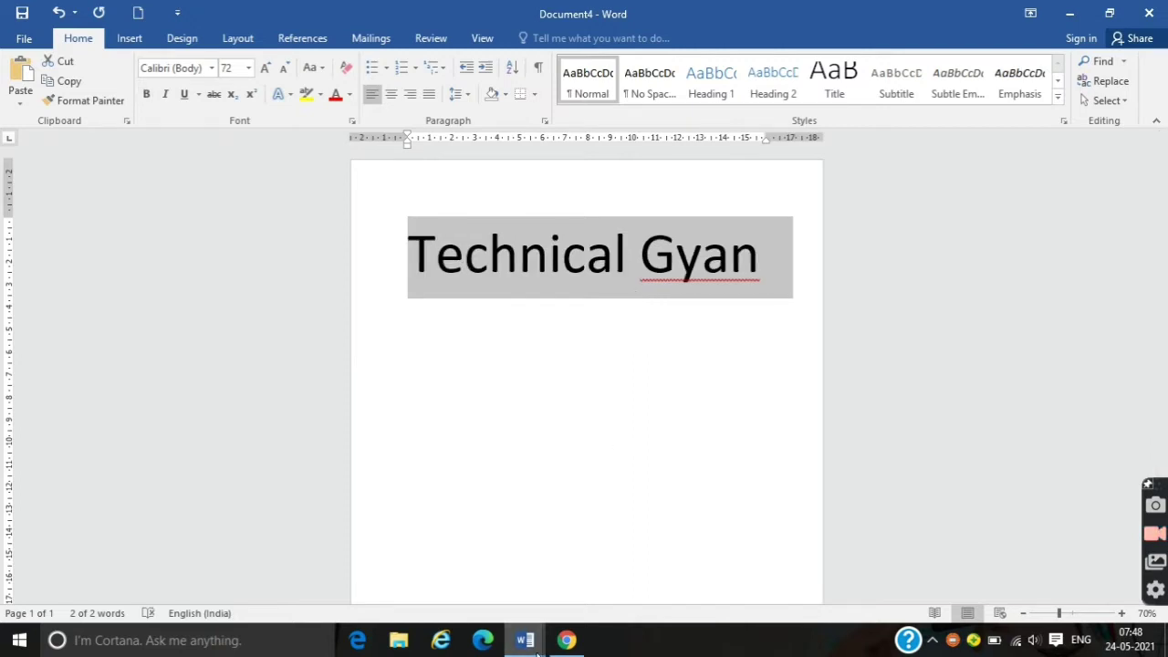
- Consult the table's Italic row in Document1, and switch Italic on and off again twice on "Technical Gyan" in Document4
mouse_move(525, 640)
left_click(448, 567)
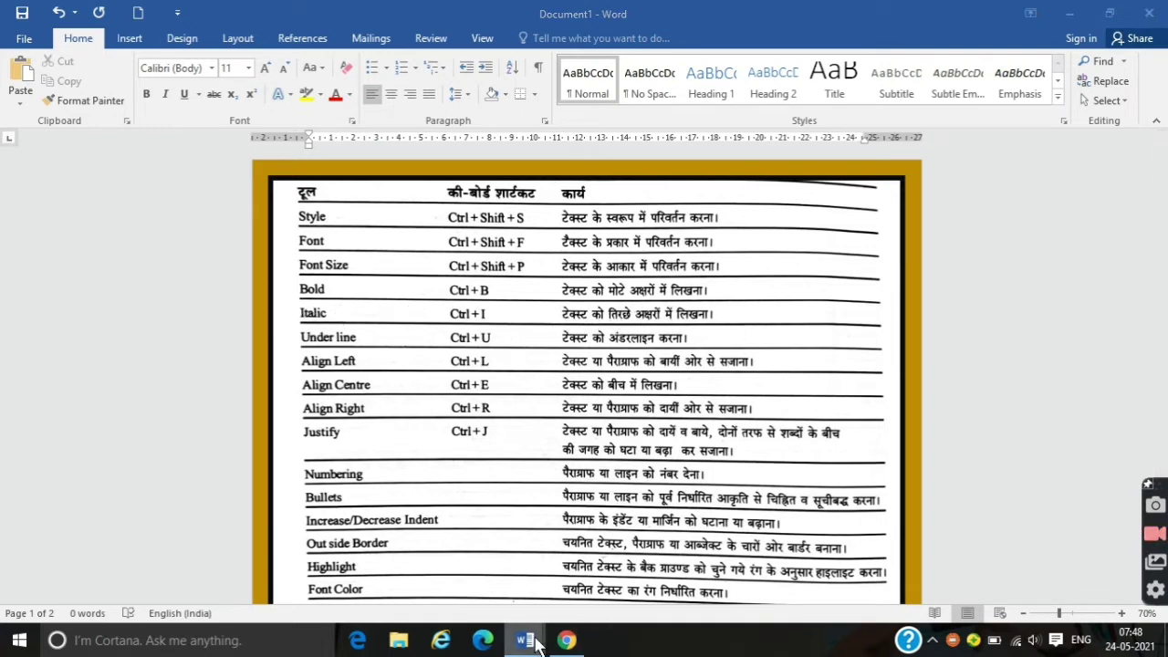
mouse_move(524, 638)
left_click(582, 588)
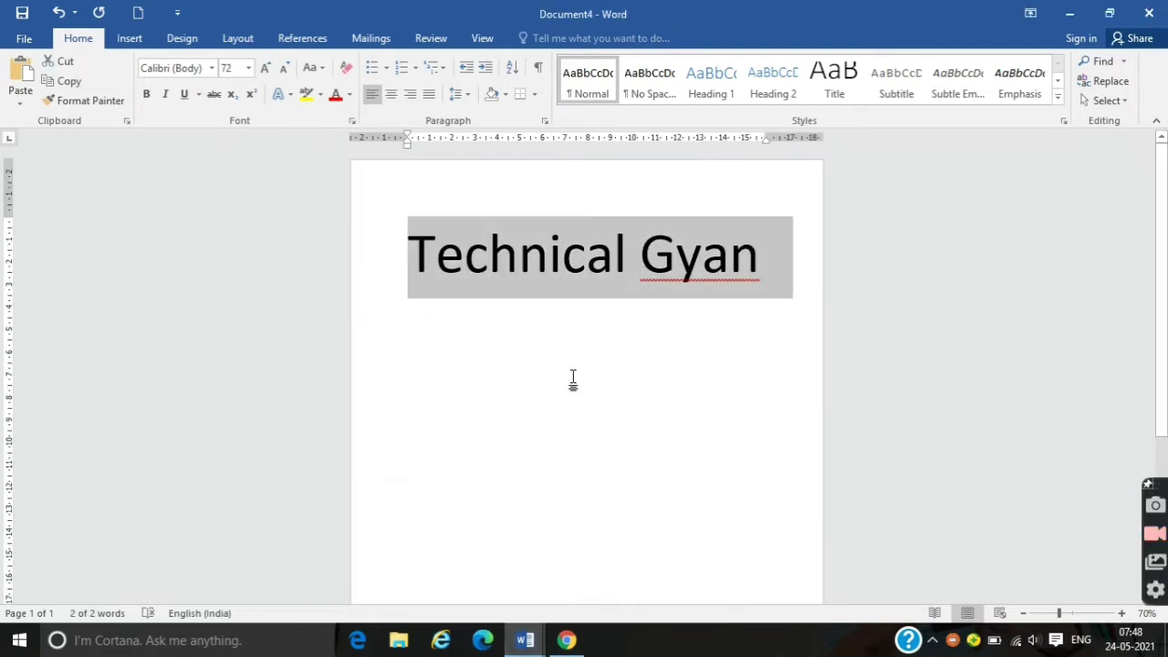
left_click(166, 95)
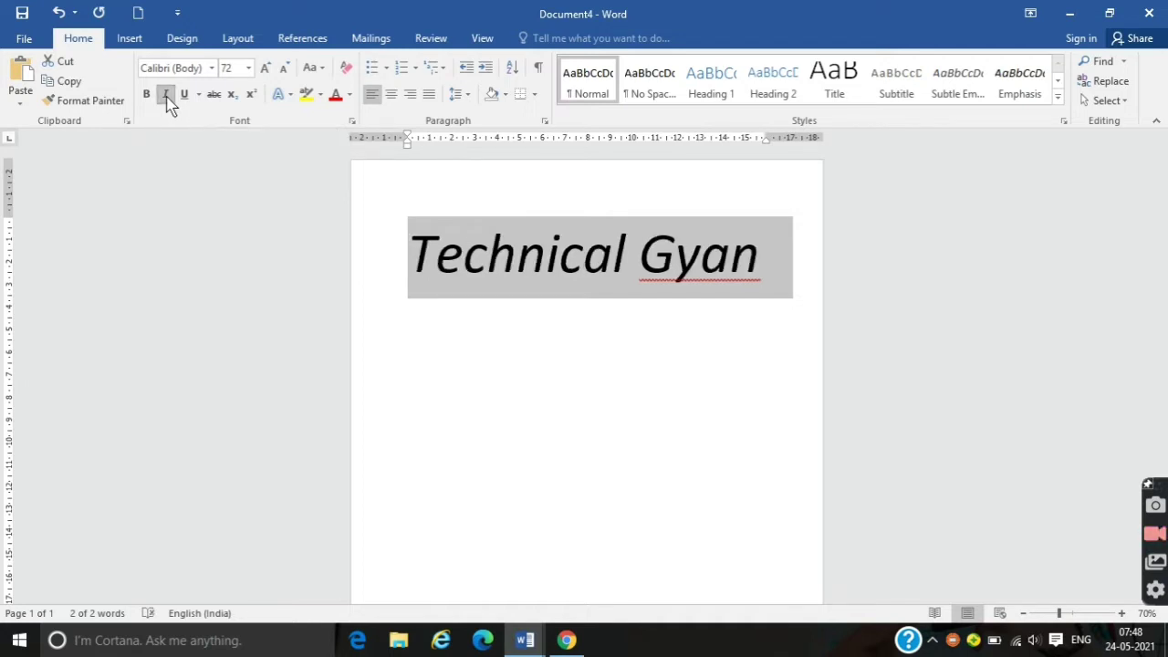
left_click(166, 95)
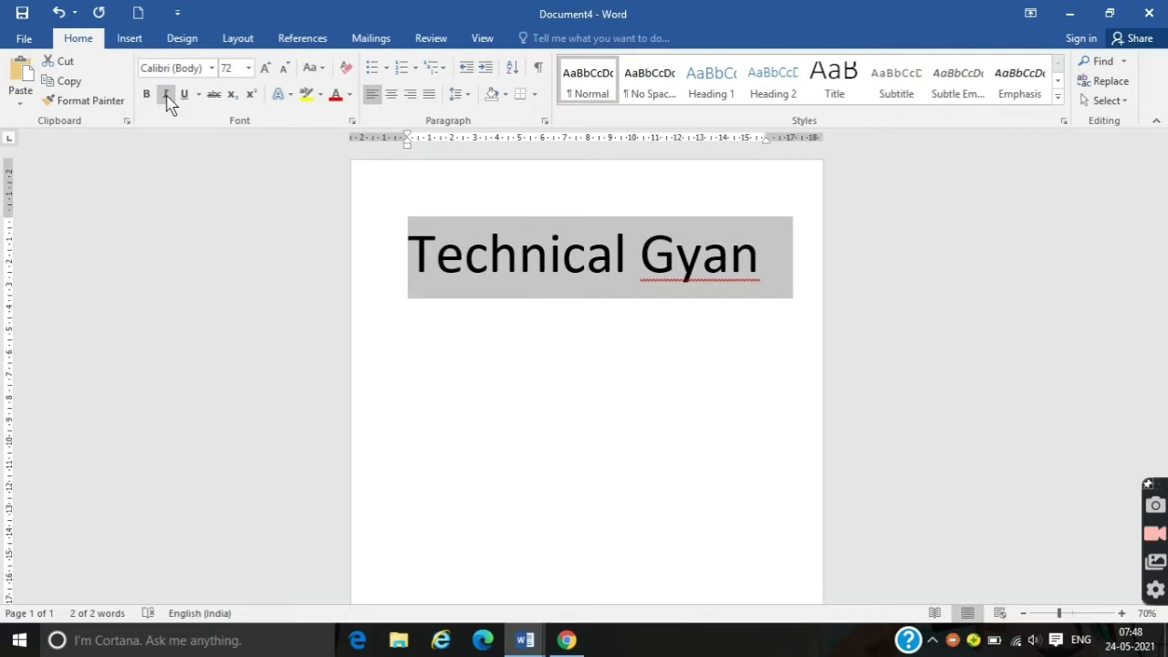
left_click(166, 94)
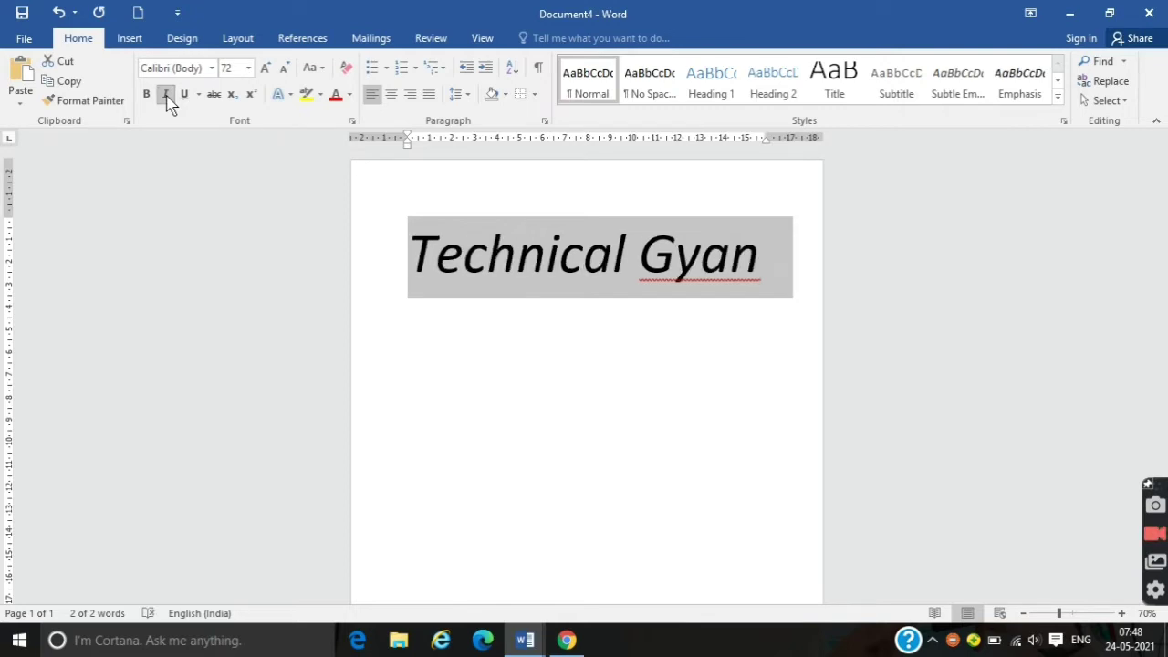
left_click(167, 96)
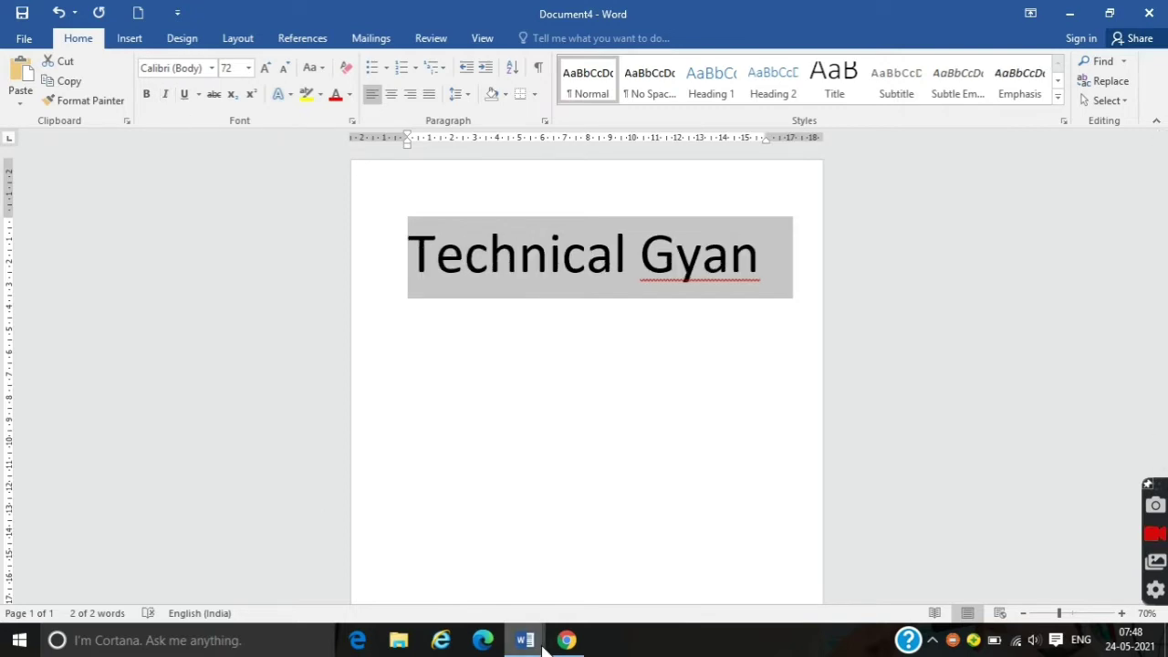
- Consult the table's Under line row in Document1, and switch Underline on and off again twice on "Technical Gyan" in Document4
mouse_move(542, 644)
left_click(444, 590)
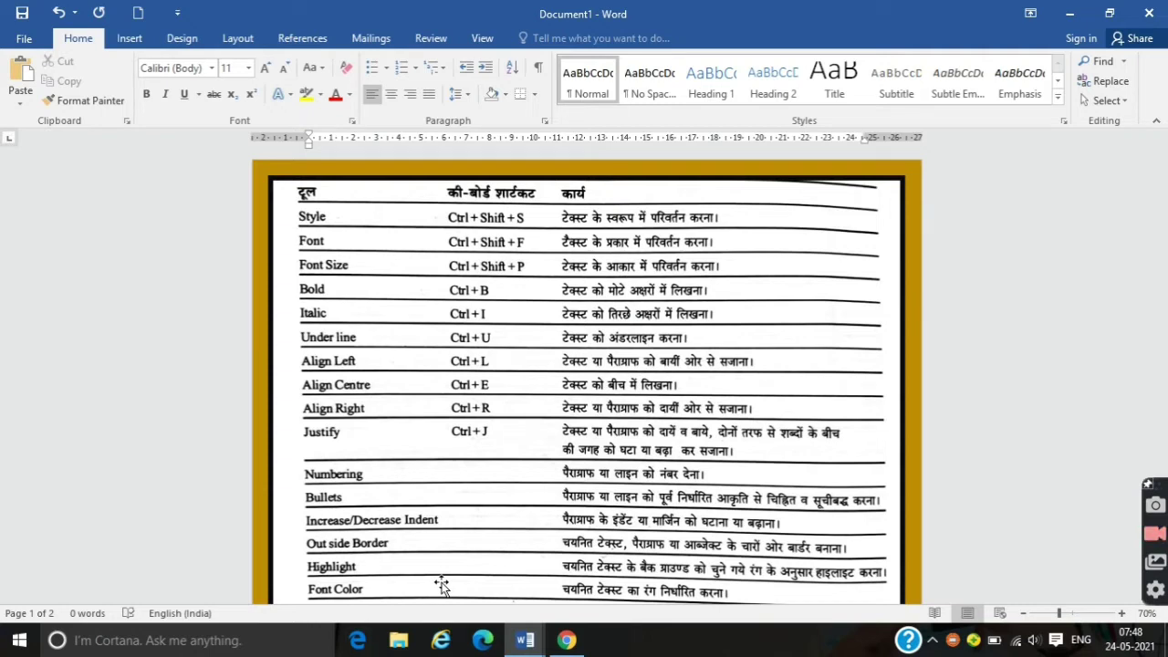
mouse_move(527, 643)
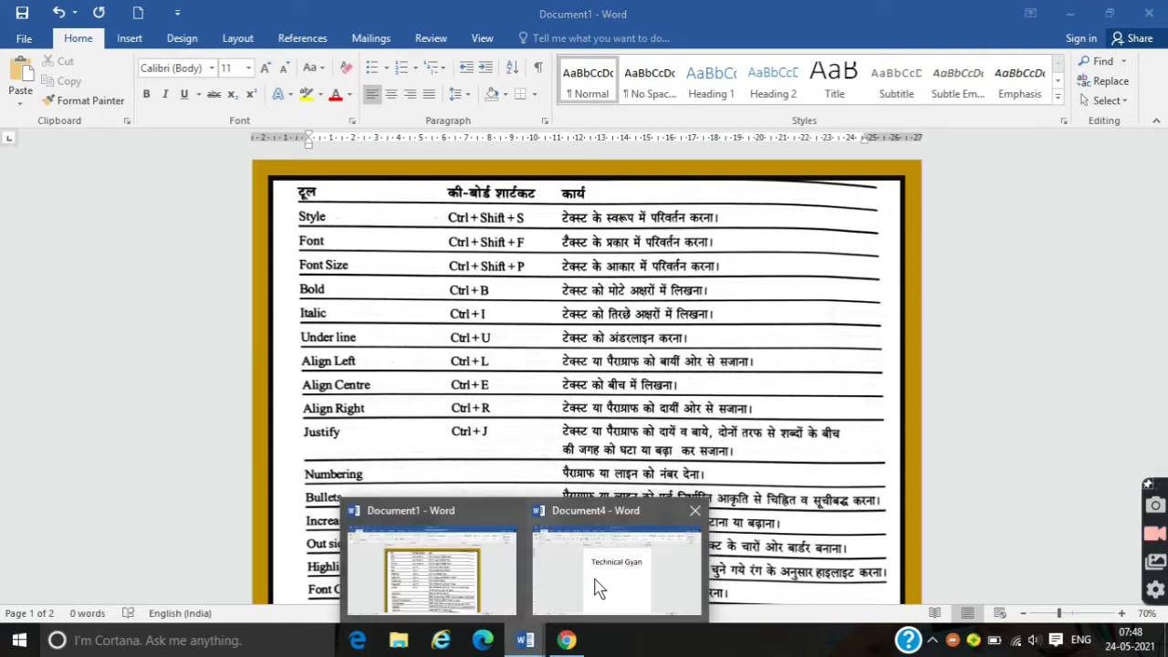
left_click(596, 580)
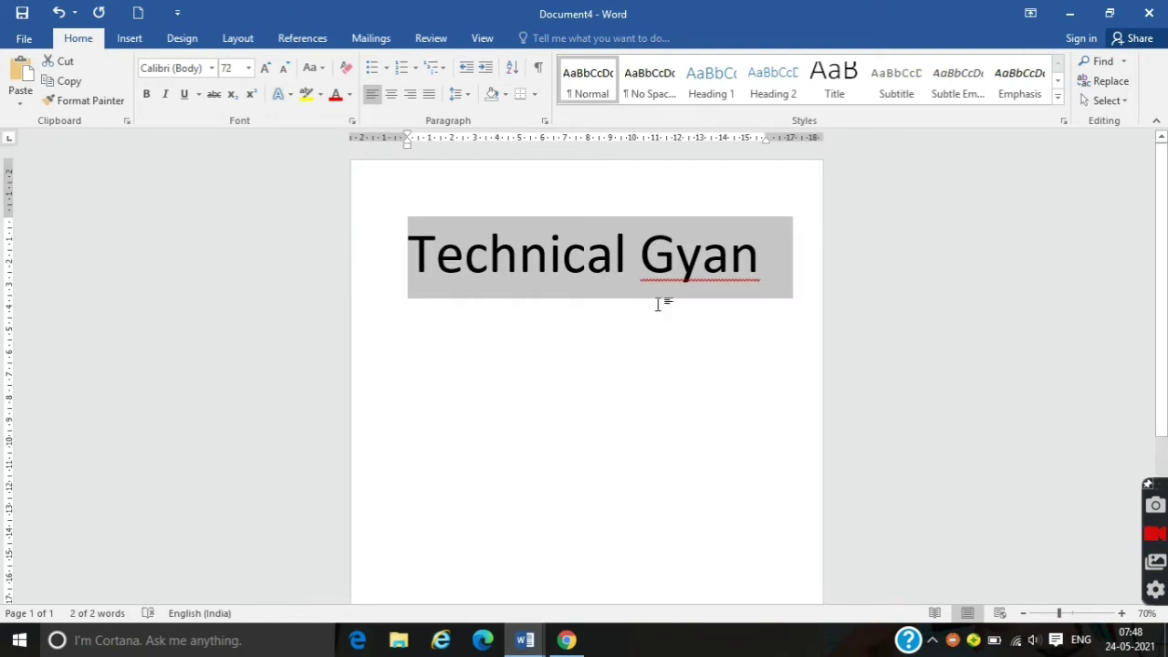
left_click(185, 95)
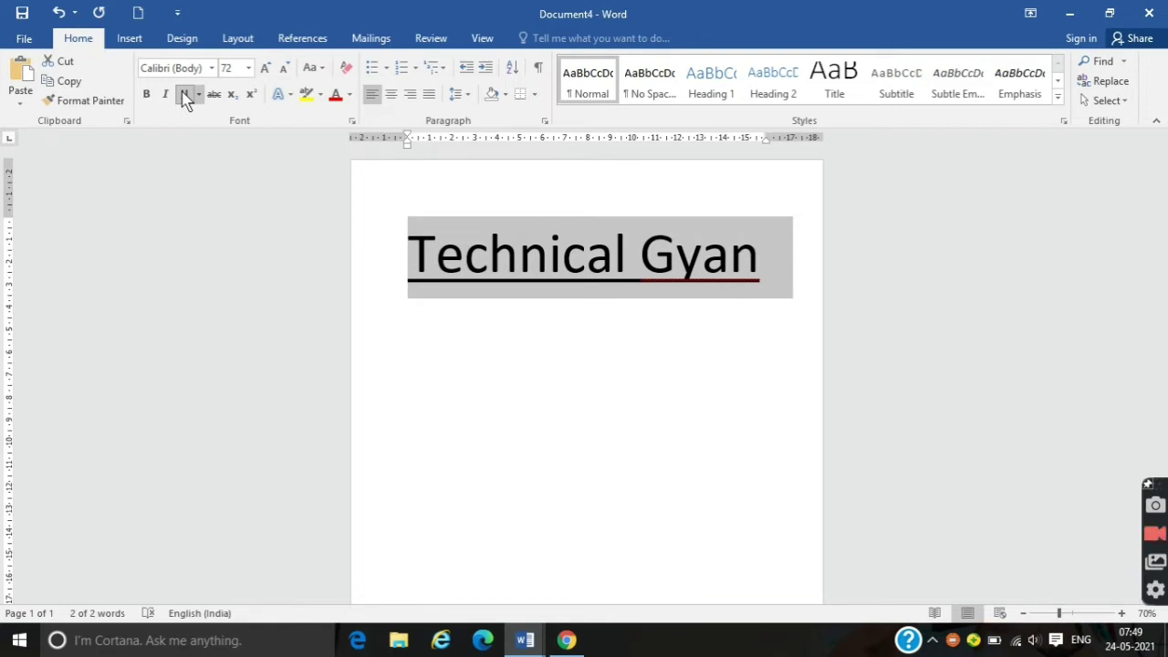
left_click(185, 95)
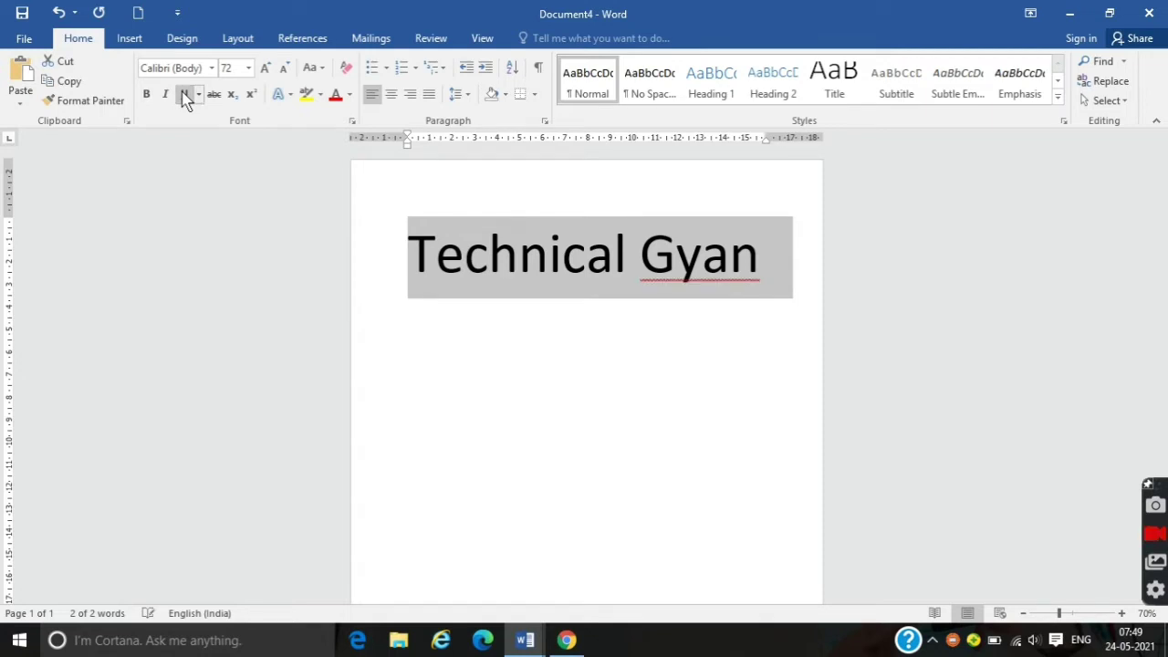
left_click(185, 95)
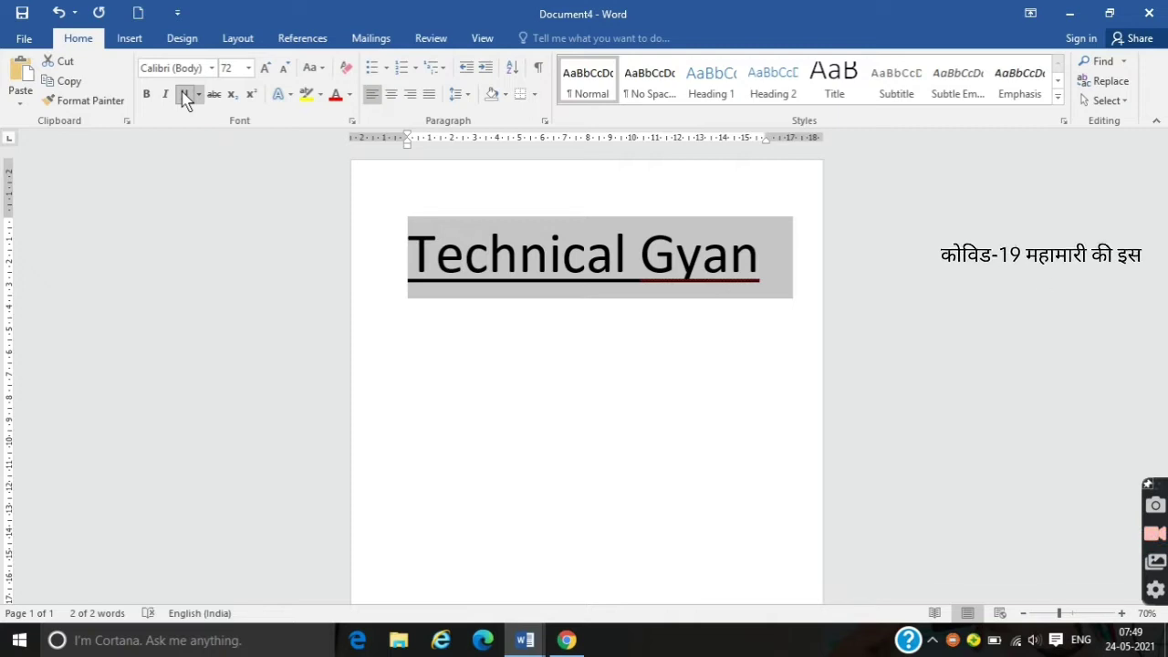
left_click(185, 95)
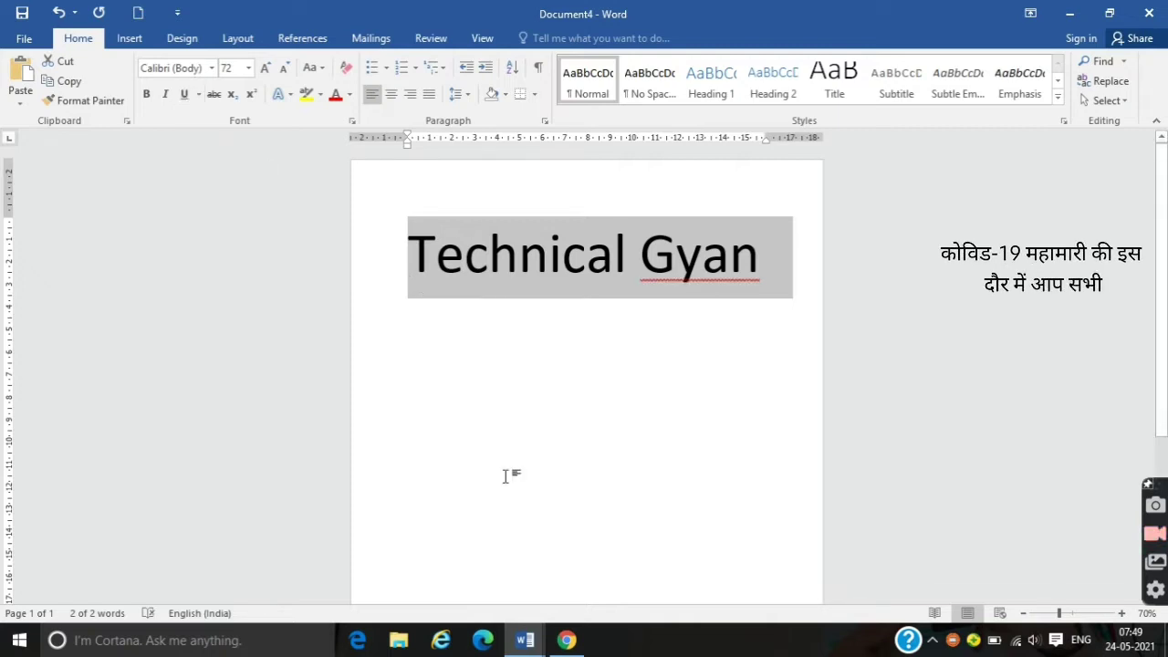
- Review the alignment rows of the shortcut table in Document1, and reduce "Technical Gyan" in Document4 to font size 36
mouse_move(546, 636)
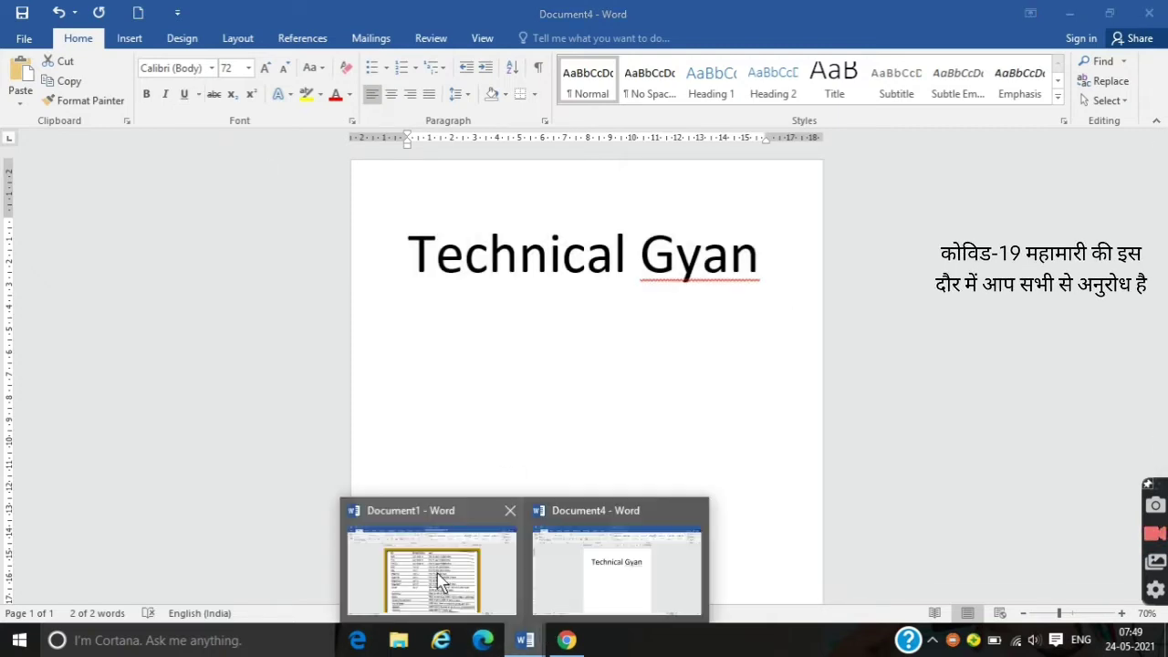
left_click(436, 574)
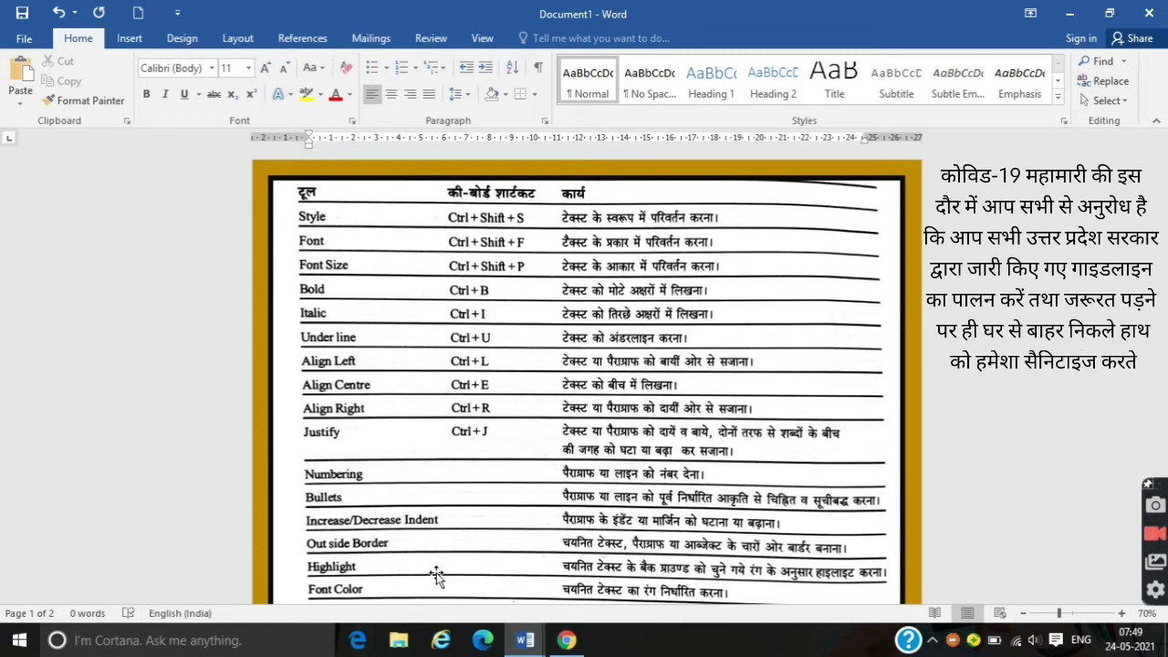
mouse_move(525, 639)
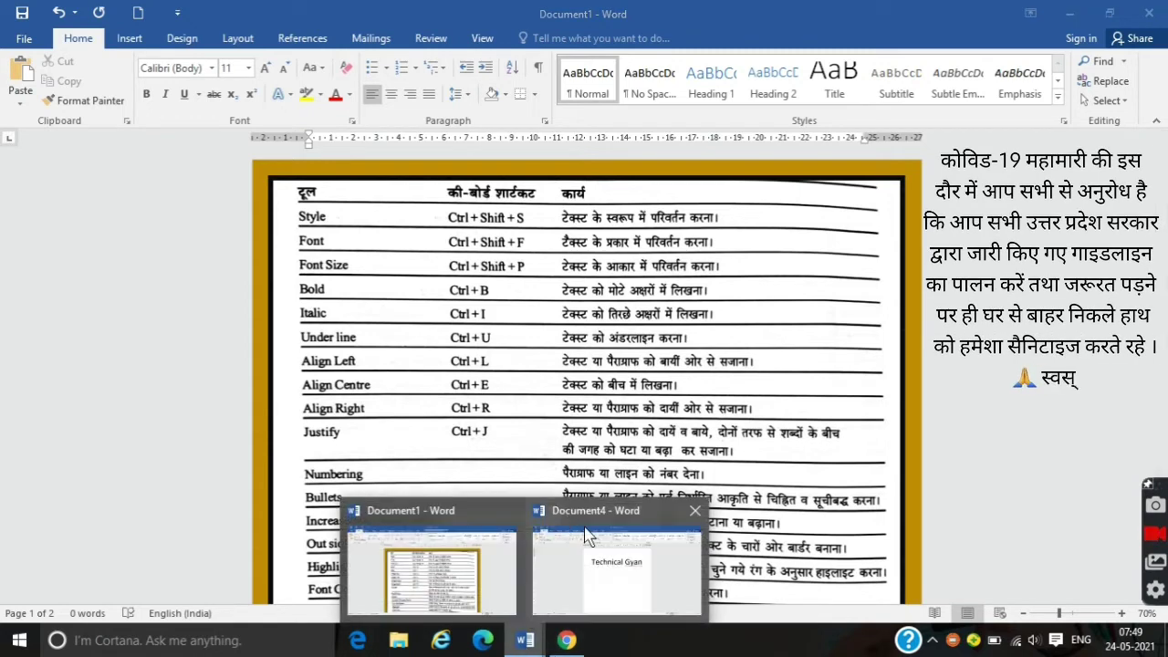
left_click(585, 534)
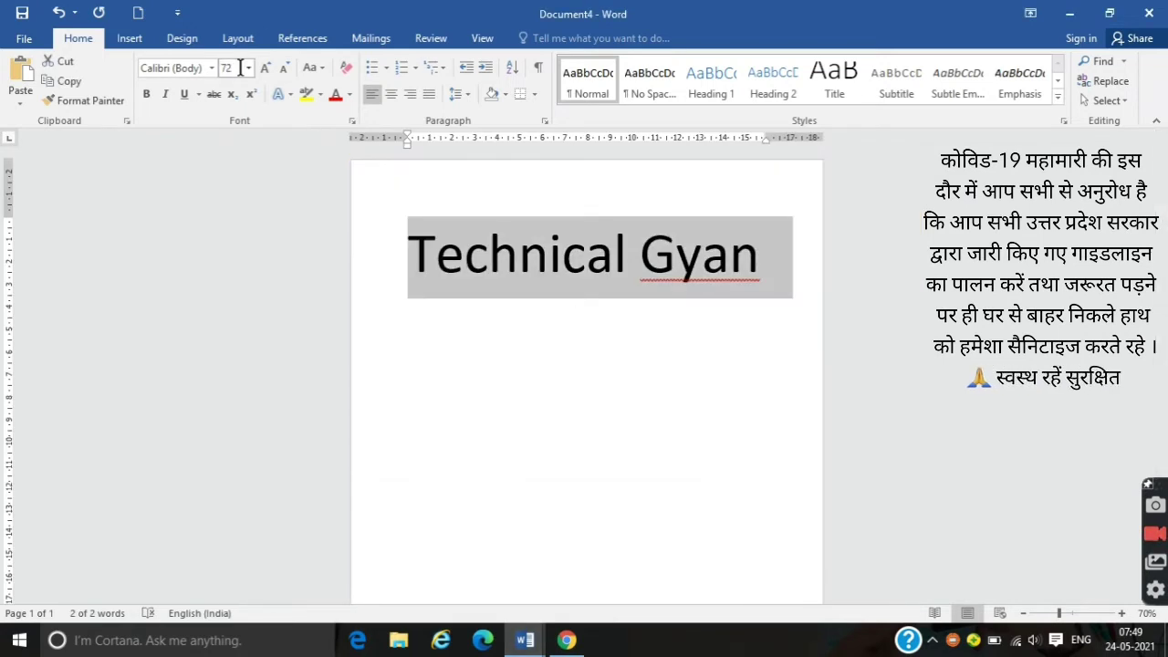
left_click(284, 69)
left_click(283, 69)
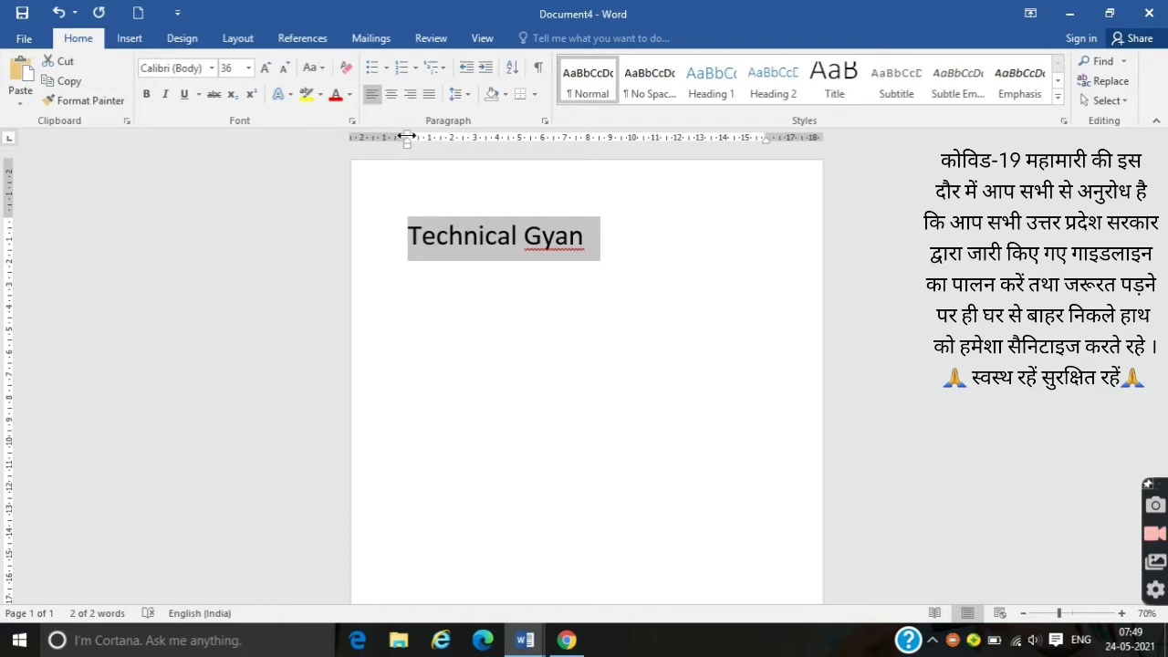
- Widen Document4's text area to about 20 cm by moving both side margins outwards, and try right and centre alignment on "Technical Gyan"
left_click_drag(407, 137, 355, 136)
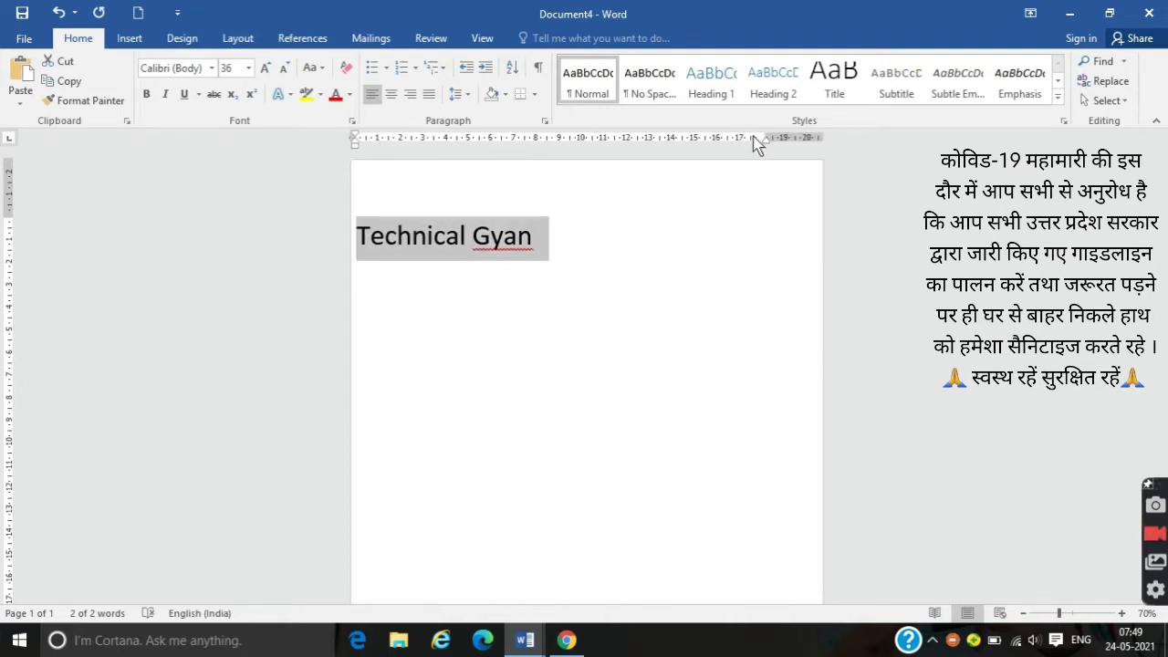
left_click_drag(762, 137, 808, 137)
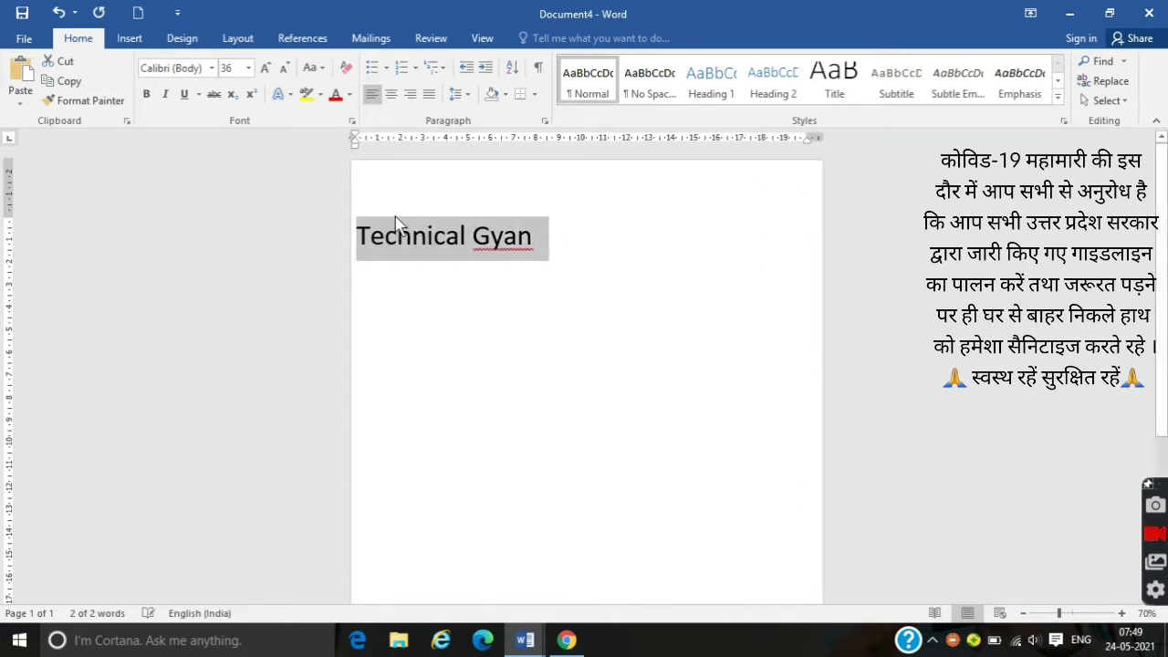
left_click(410, 94)
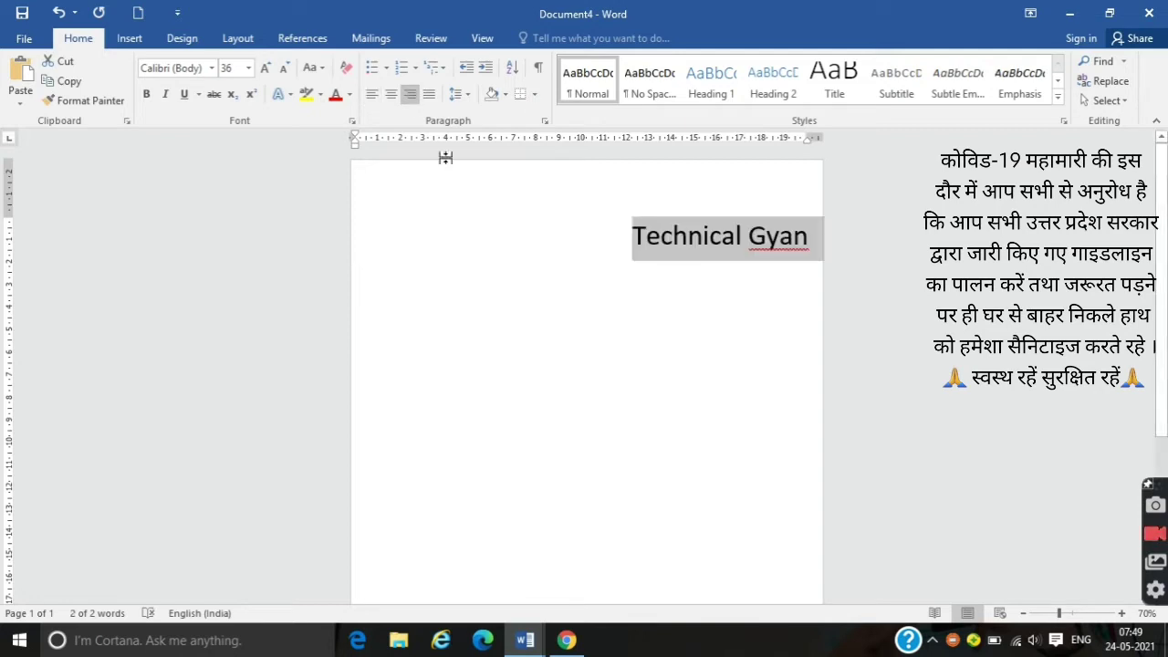
left_click(390, 95)
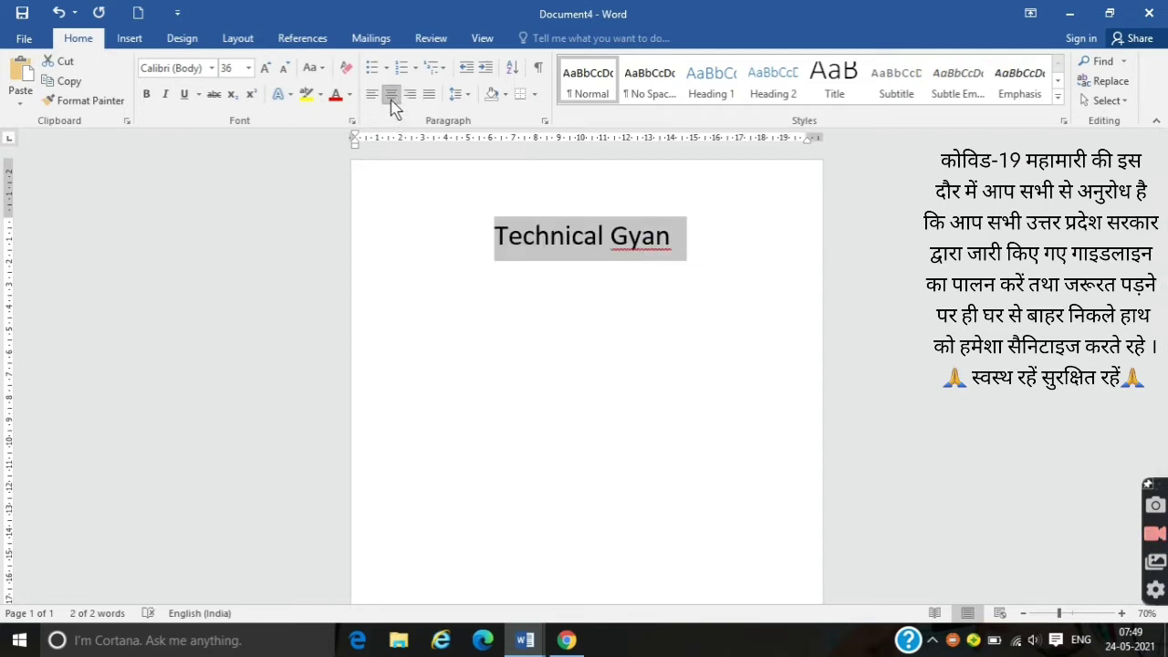
- Check the table's Align Left row in Document1, and left-align "Technical Gyan" in Document4
mouse_move(525, 639)
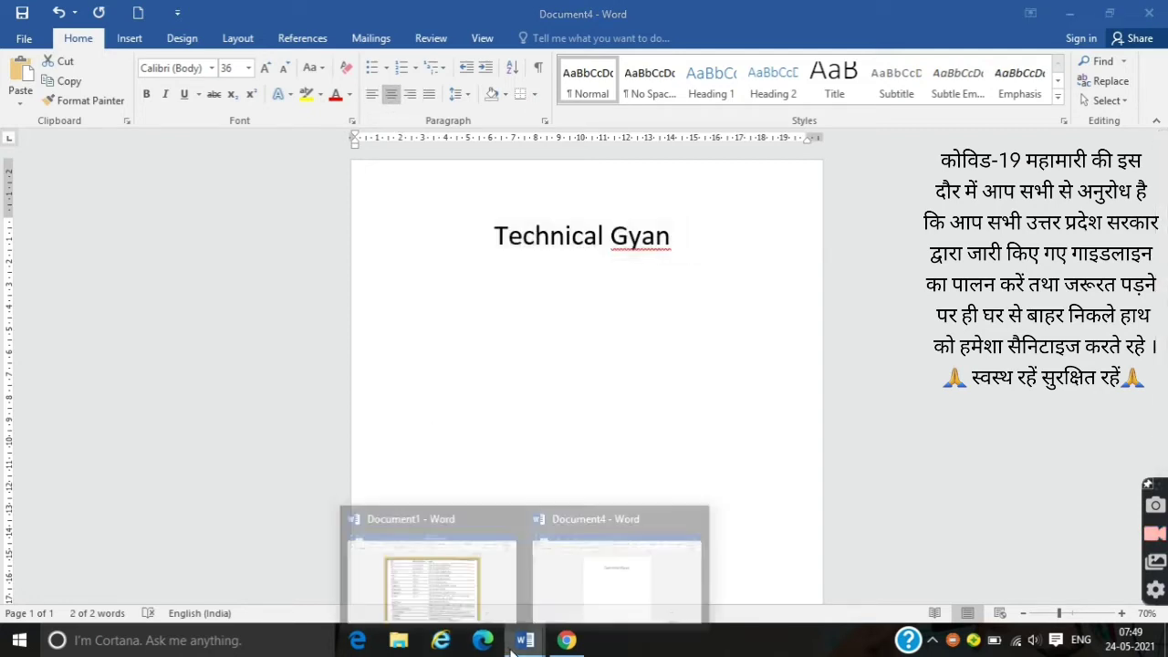
left_click(413, 570)
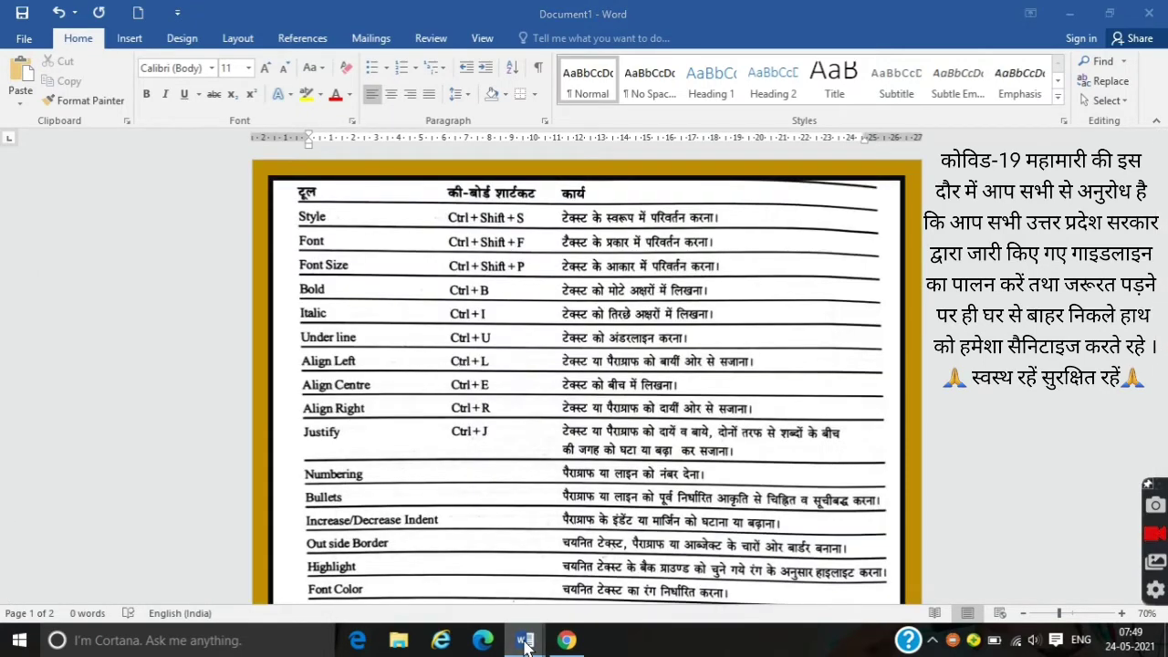
mouse_move(525, 639)
left_click(599, 579)
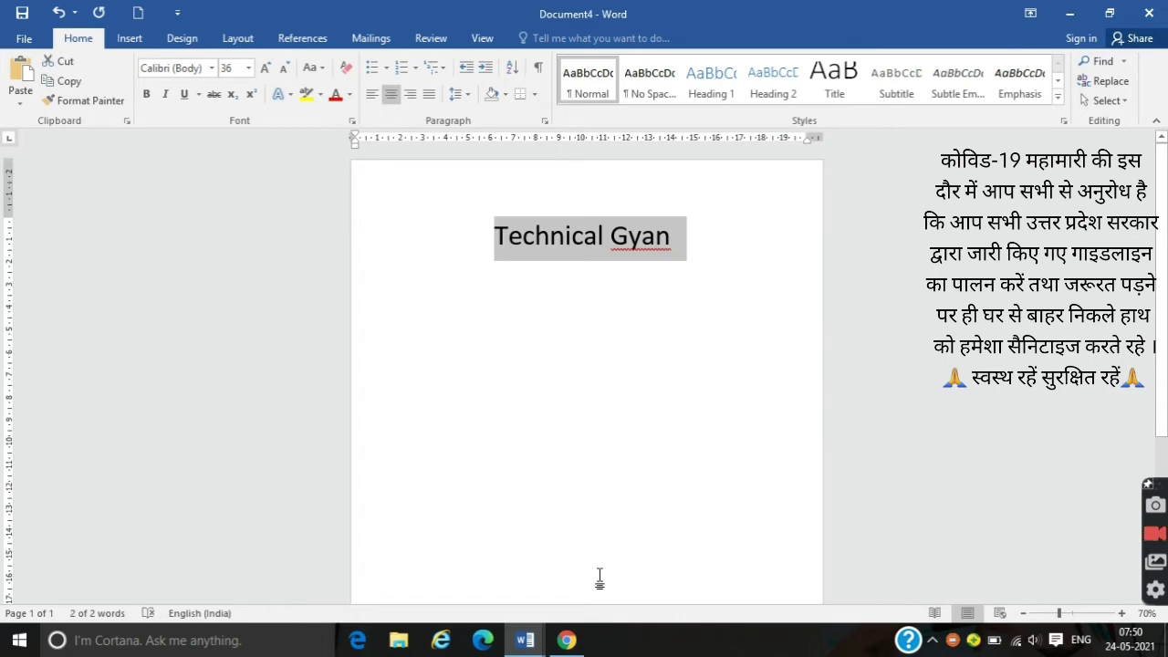
key("ctrl+l")
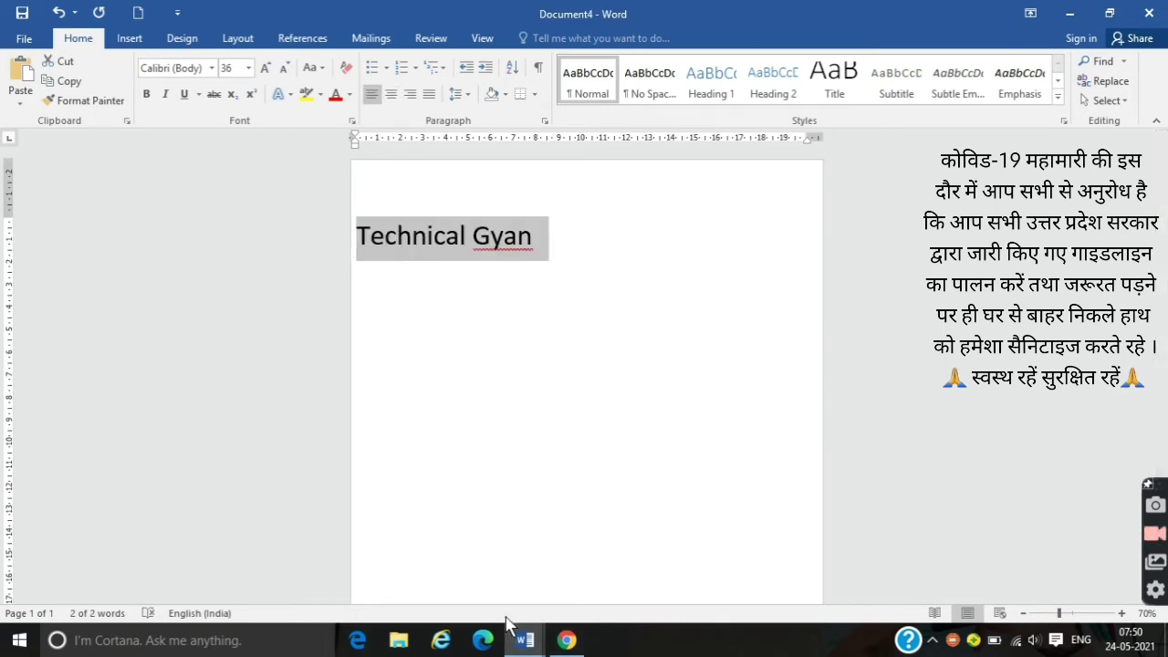
mouse_move(517, 648)
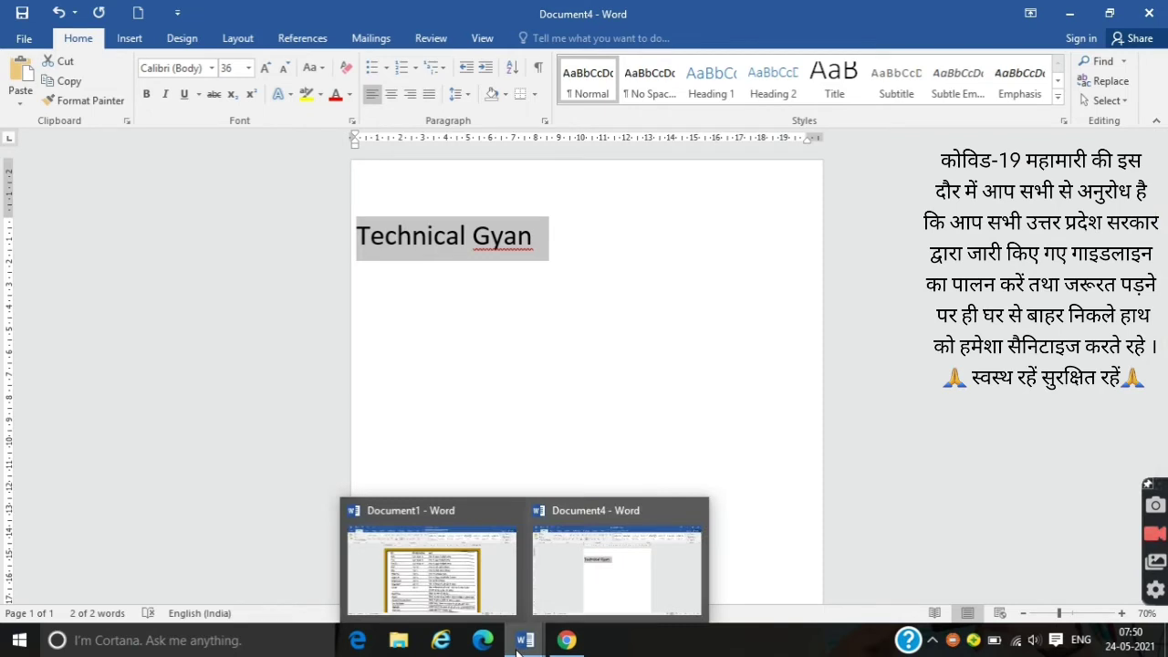
- Check the table's Align Centre row in Document1, and centre "Technical Gyan" in Document4
left_click(517, 648)
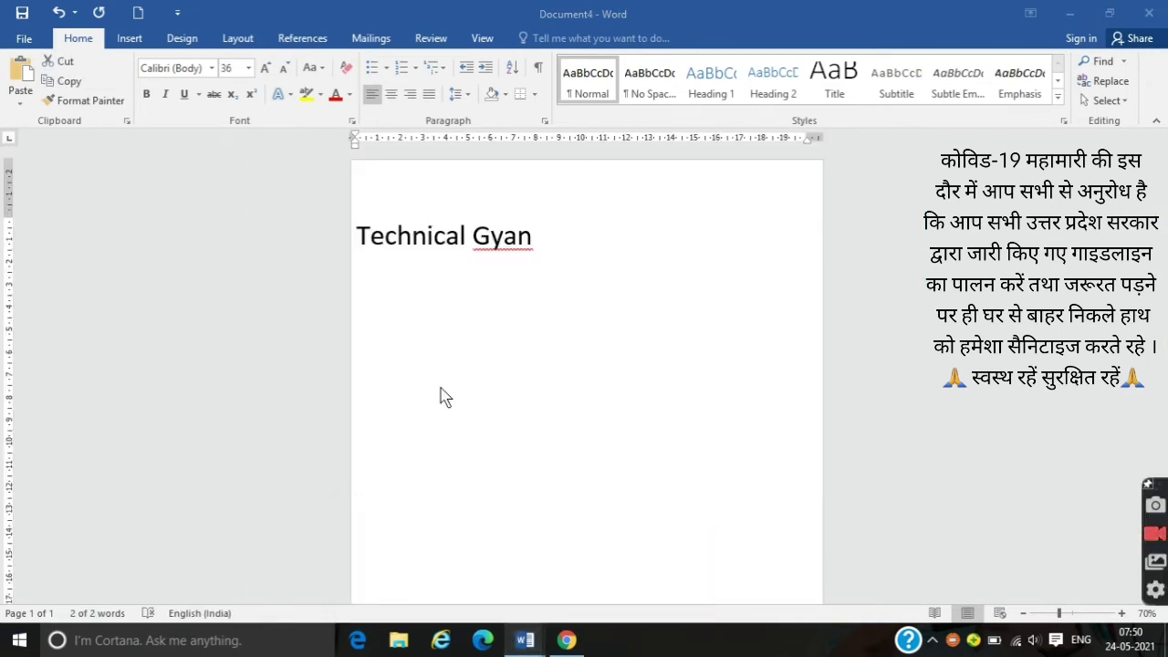
mouse_move(528, 643)
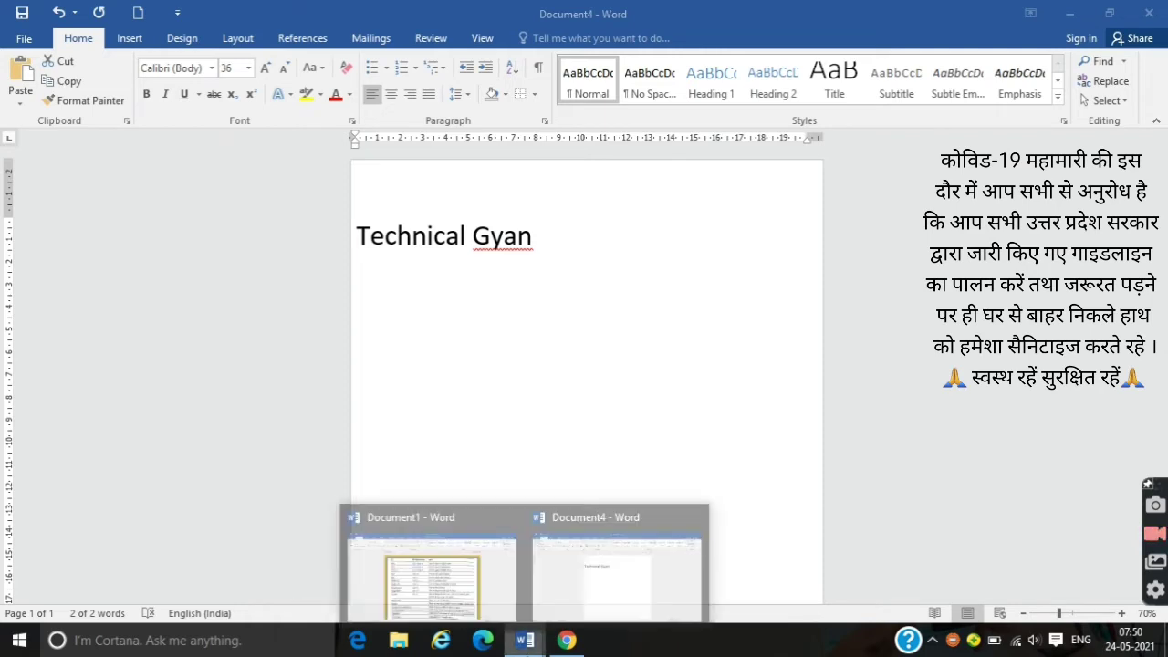
left_click(446, 553)
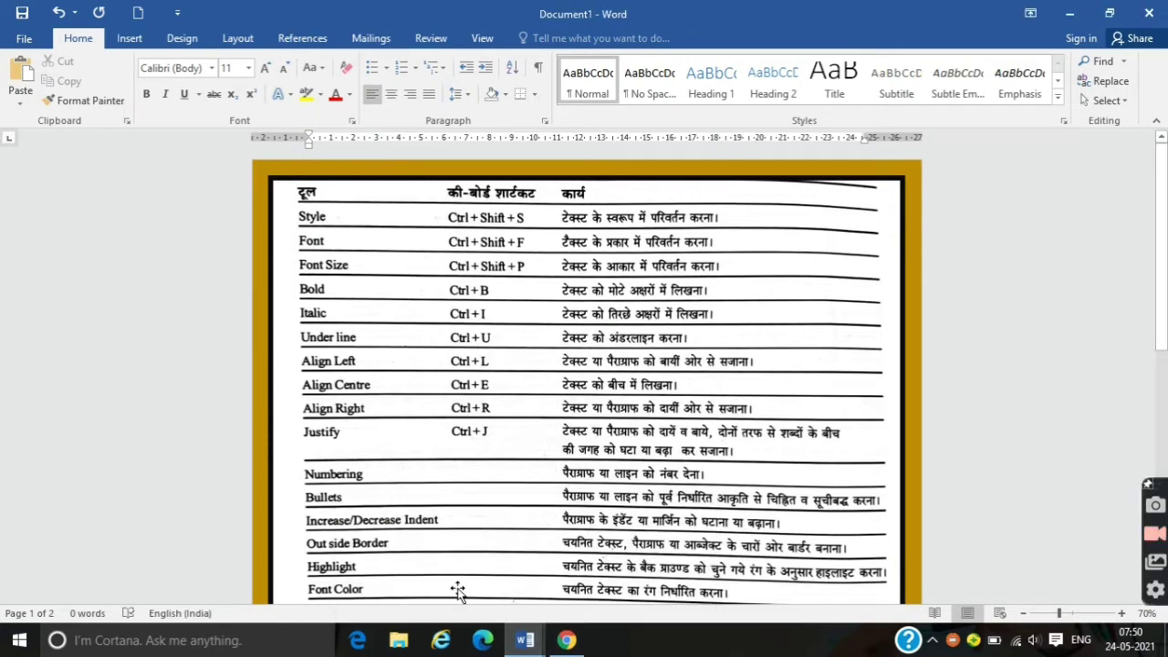
mouse_move(525, 639)
left_click(591, 591)
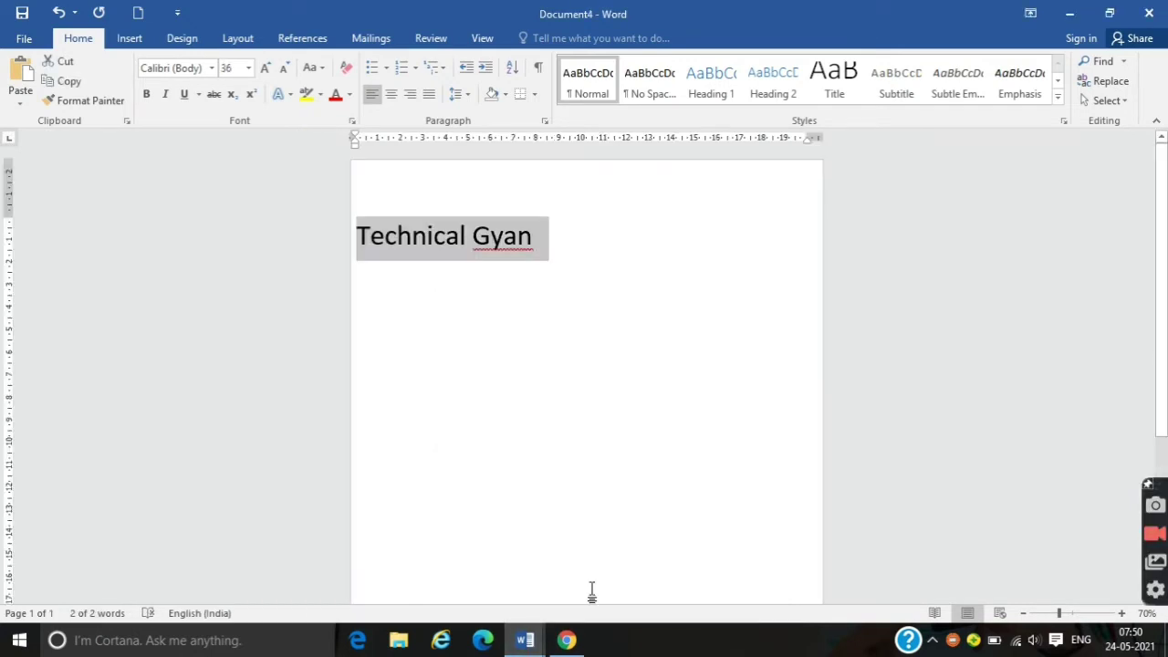
key("ctrl+e")
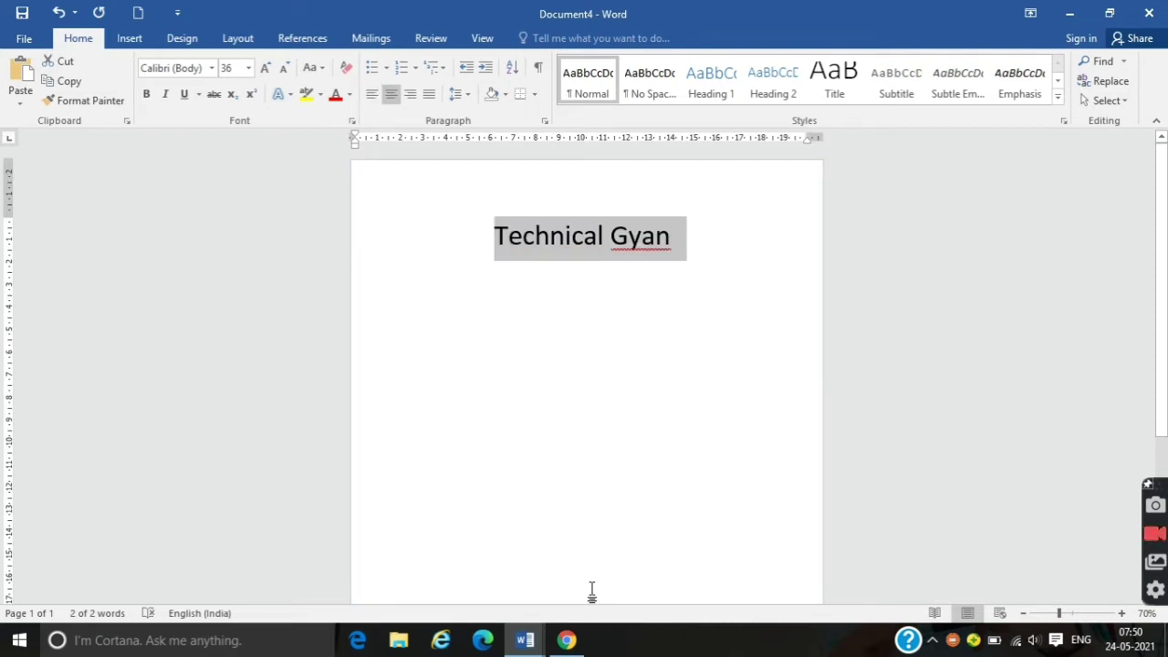
- Check the table's Align Right row in Document1, and right-align "Technical Gyan" in Document4
left_click(524, 639)
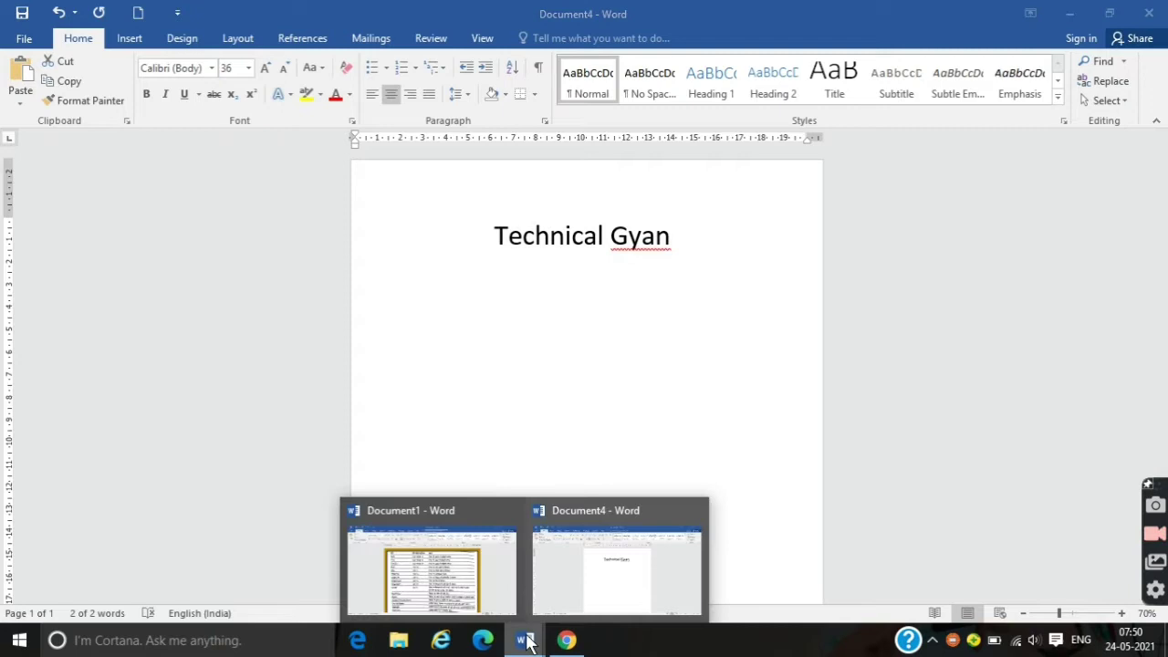
left_click(433, 607)
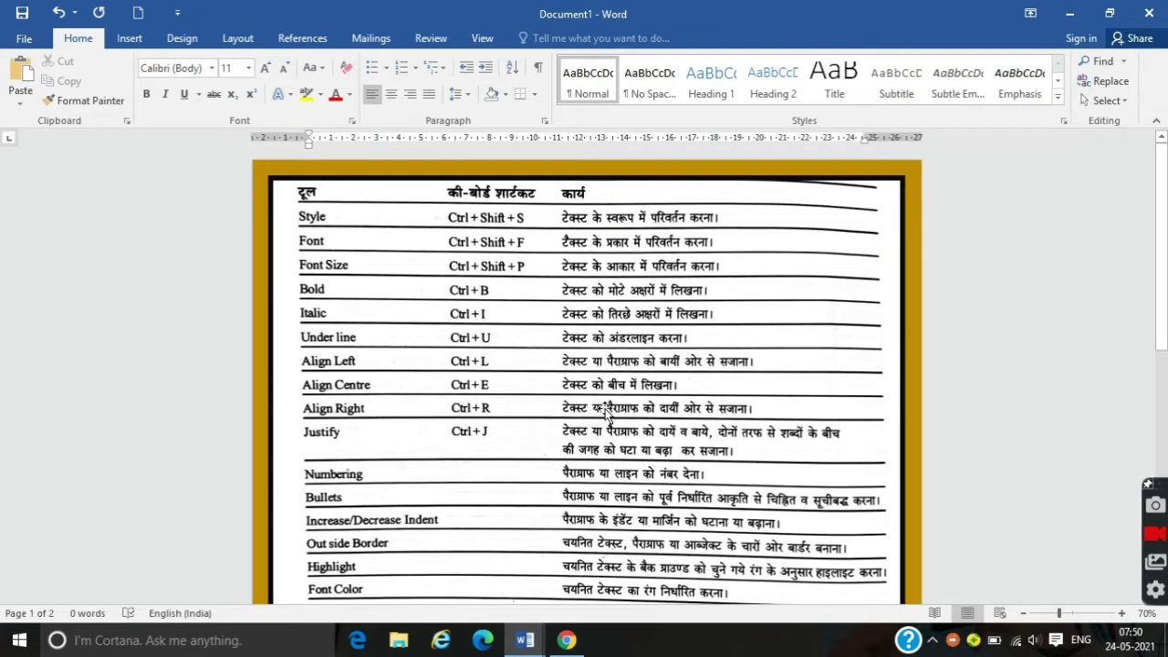
left_click(532, 645)
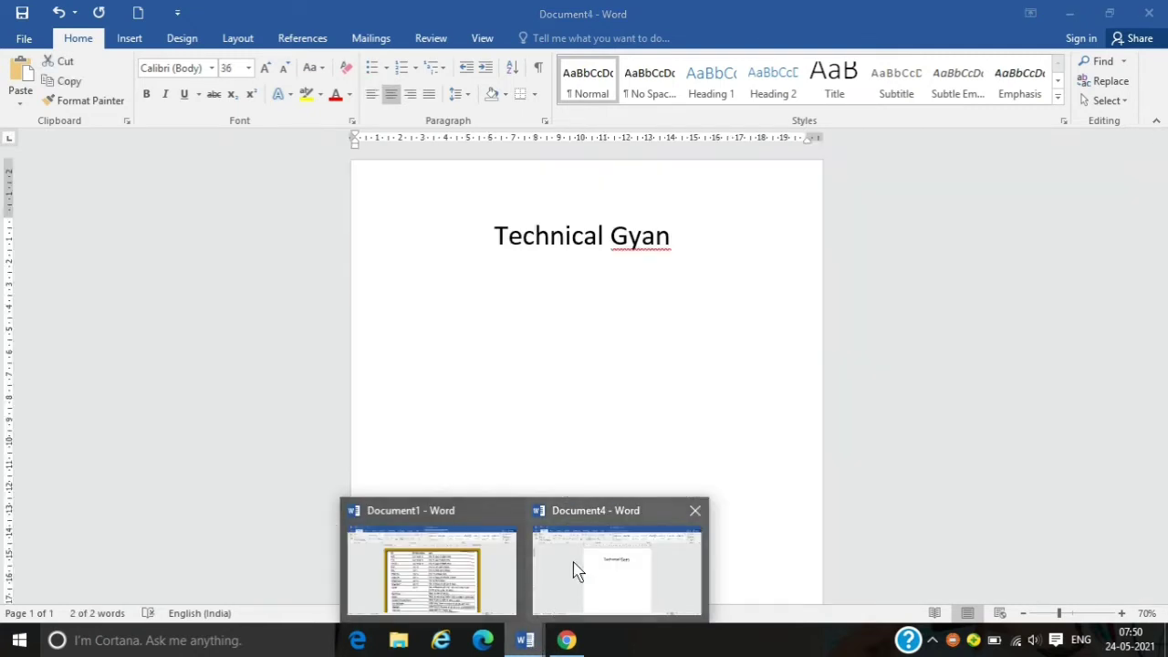
left_click(573, 565)
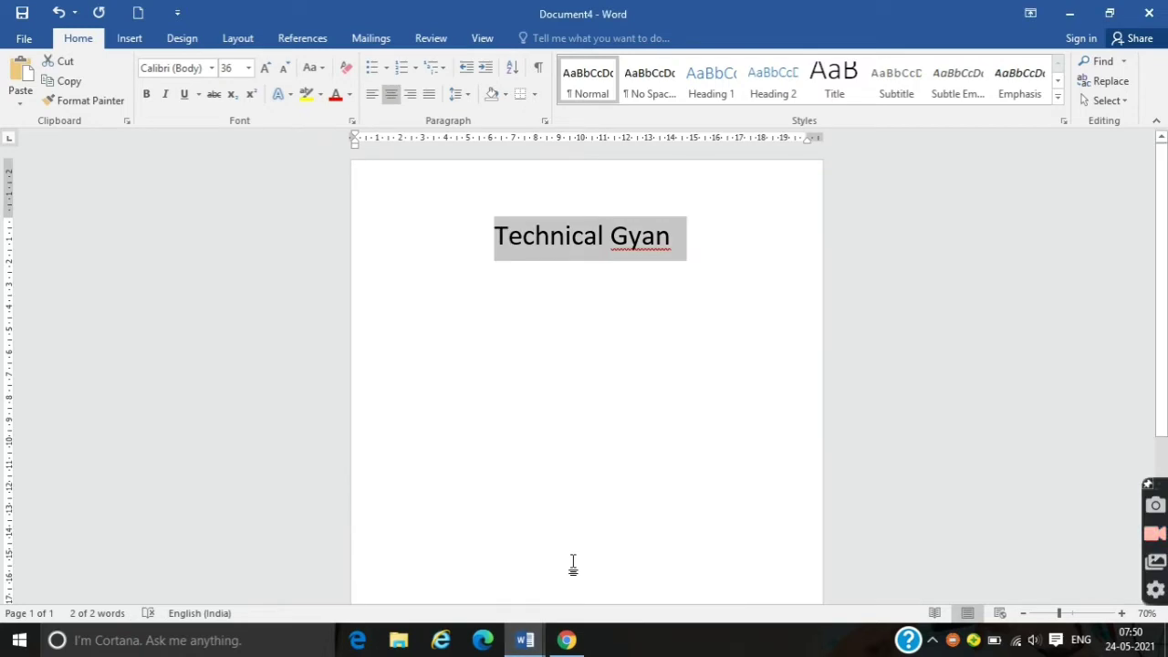
key("ctrl+r")
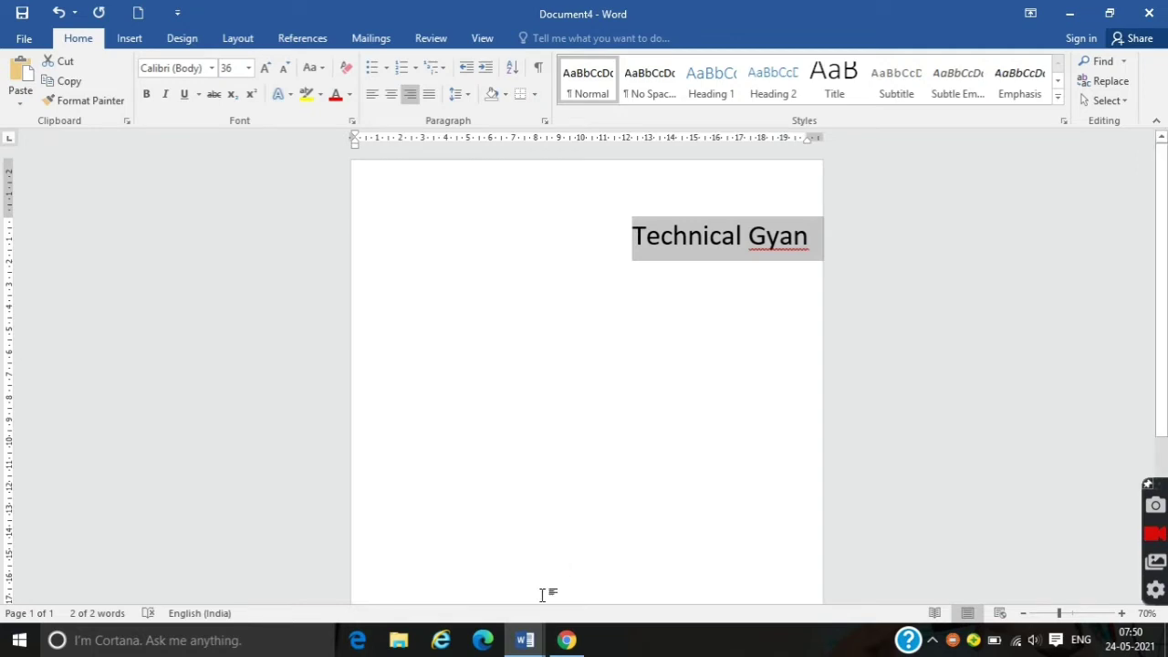
- Check the table's Justify row in Document1, and justify "Technical Gyan" in Document4
left_click(524, 640)
left_click(463, 566)
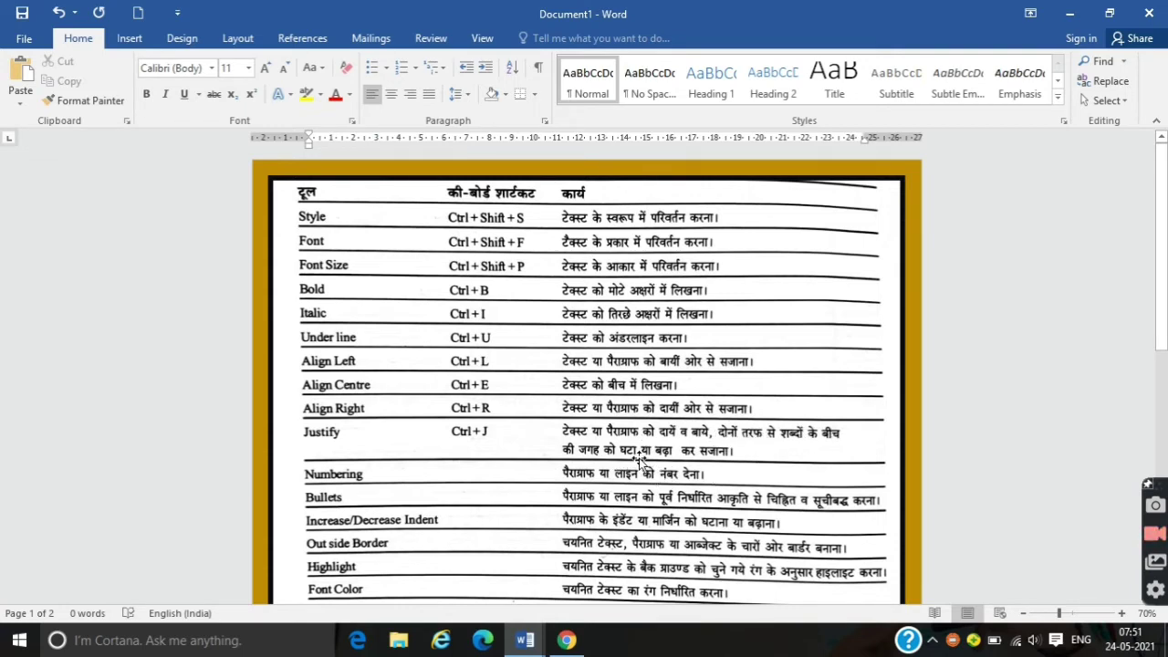
mouse_move(524, 640)
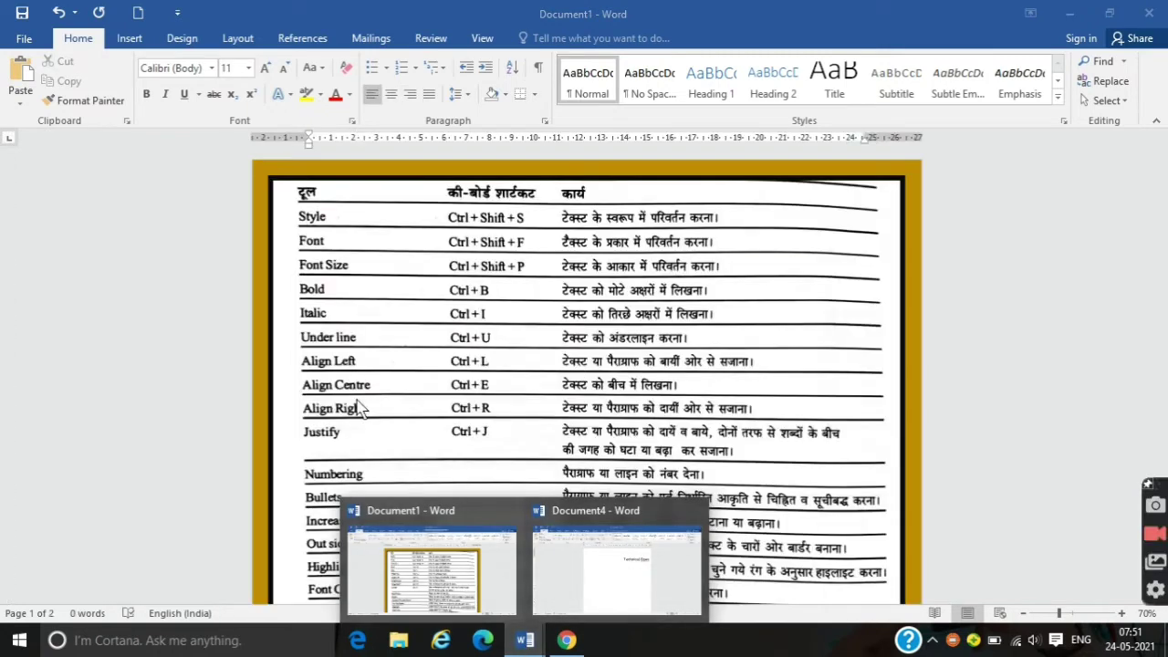
left_click(581, 582)
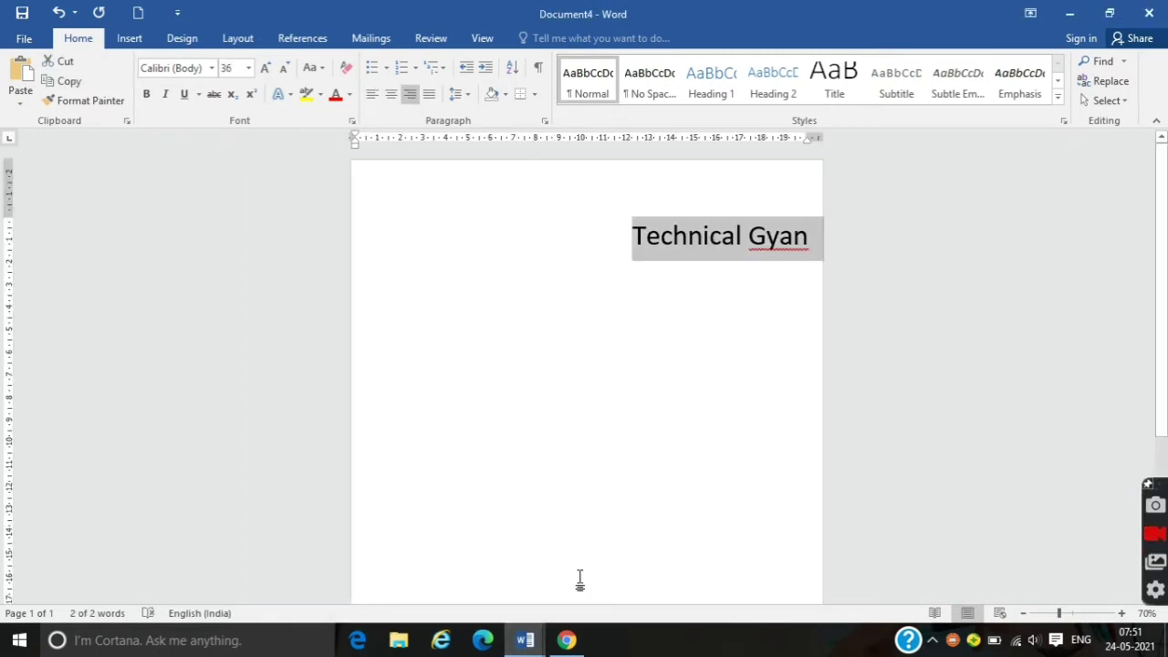
key("ctrl+j")
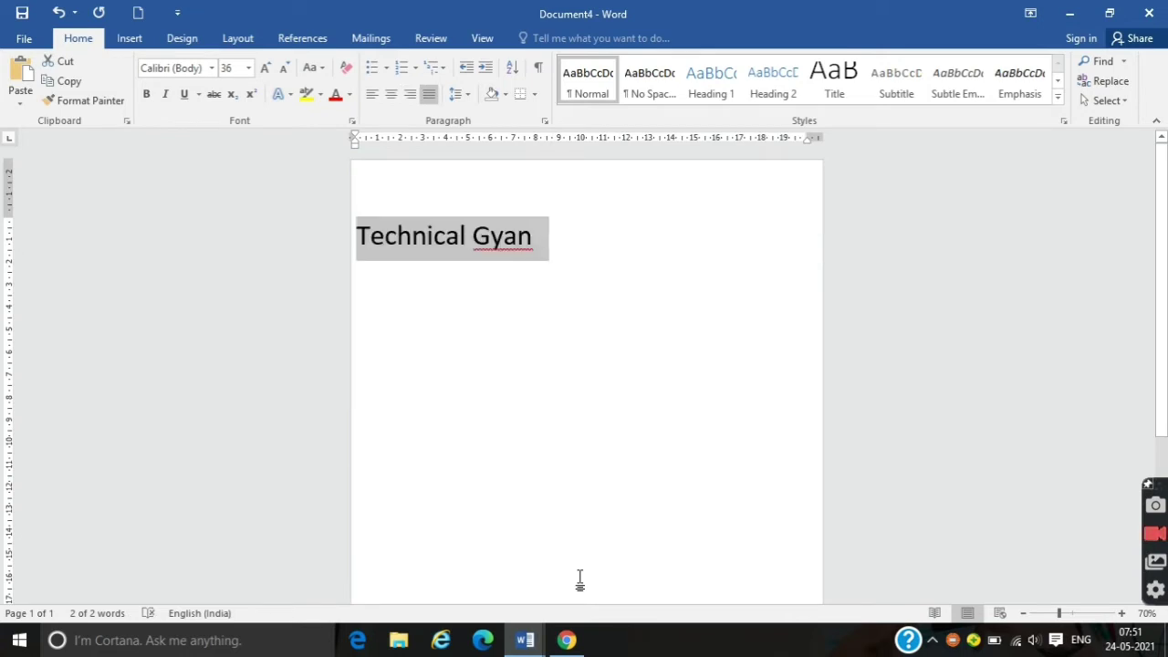
- Switch "Technical Gyan" back and forth between justified and left alignment several times
key("ctrl+j")
key("ctrl+j")
key("ctrl+j")
key("ctrl+j")
key("ctrl+j")
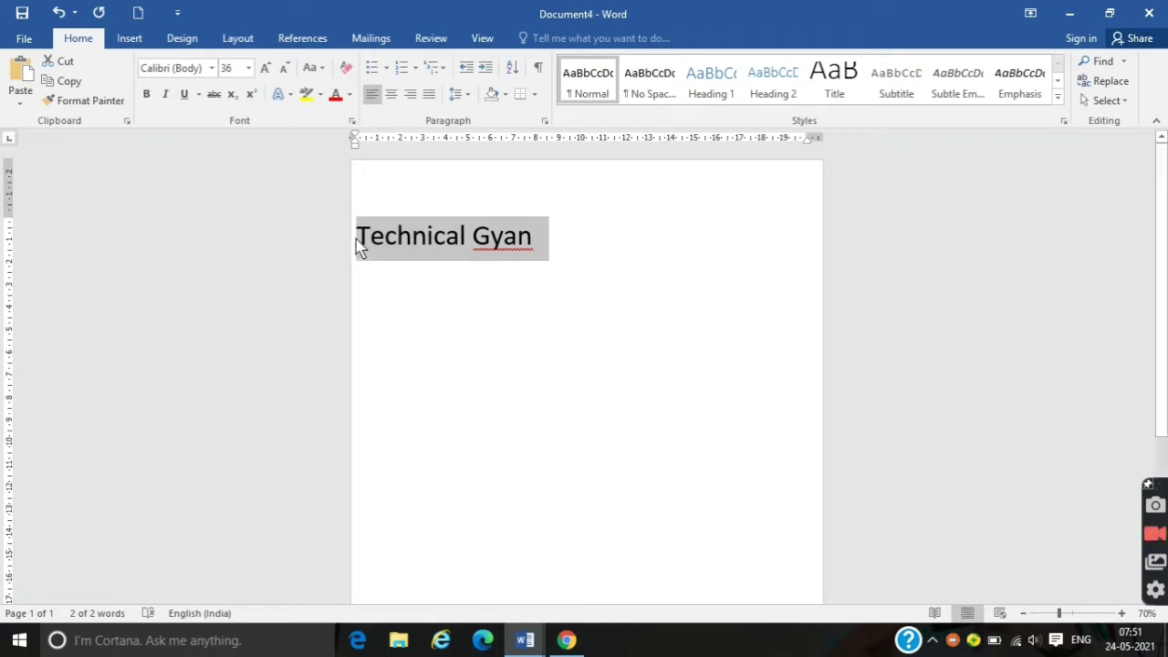
key("ctrl+j")
key("ctrl+j")
key("ctrl+j")
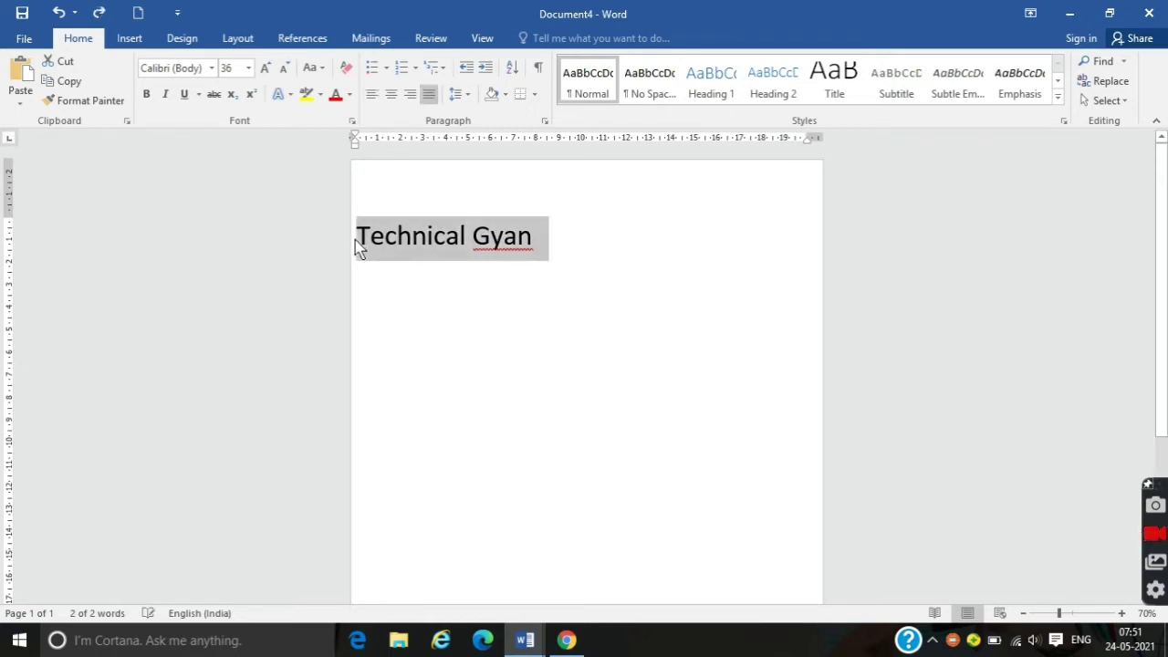
key("ctrl+j")
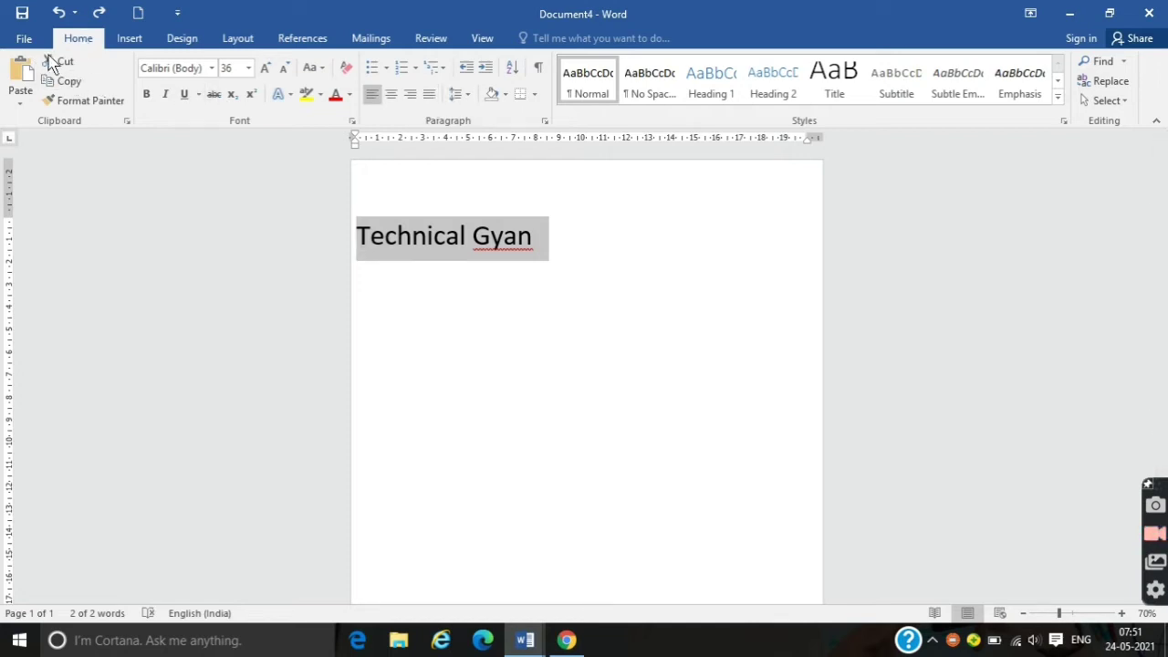
- Apply centre, right and justified alignment in turn to "Technical Gyan", and narrow the text area to about 15 cm by moving both side margins inwards
left_click(390, 96)
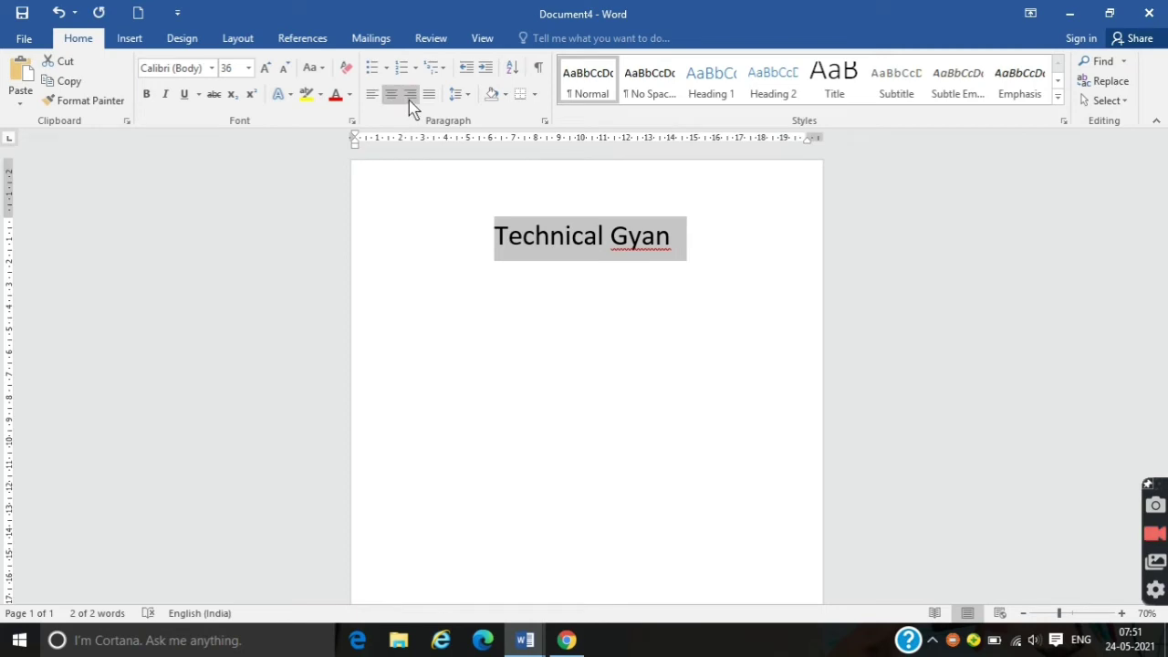
left_click(408, 98)
left_click(427, 97)
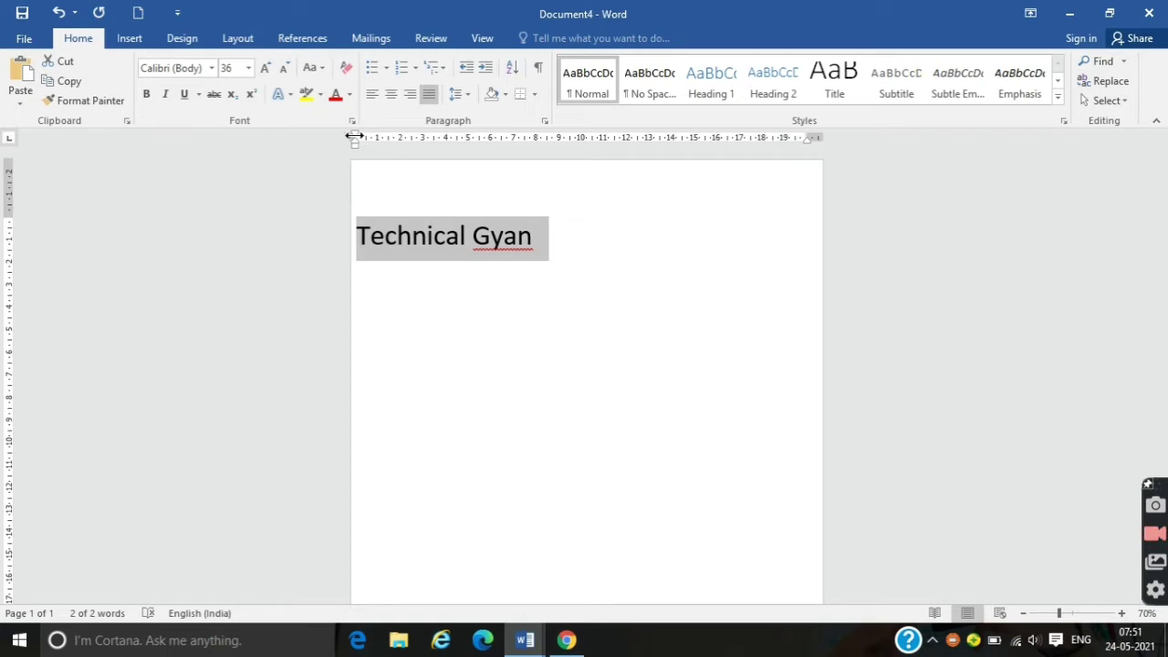
left_click_drag(354, 136, 433, 137)
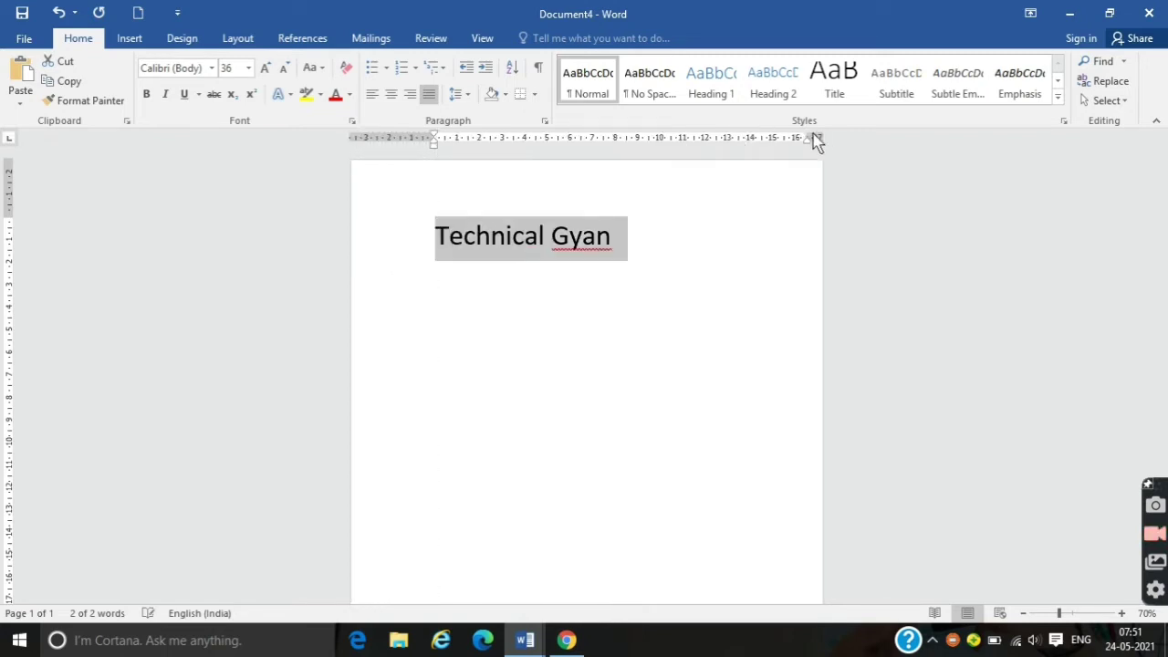
left_click_drag(782, 139, 771, 138)
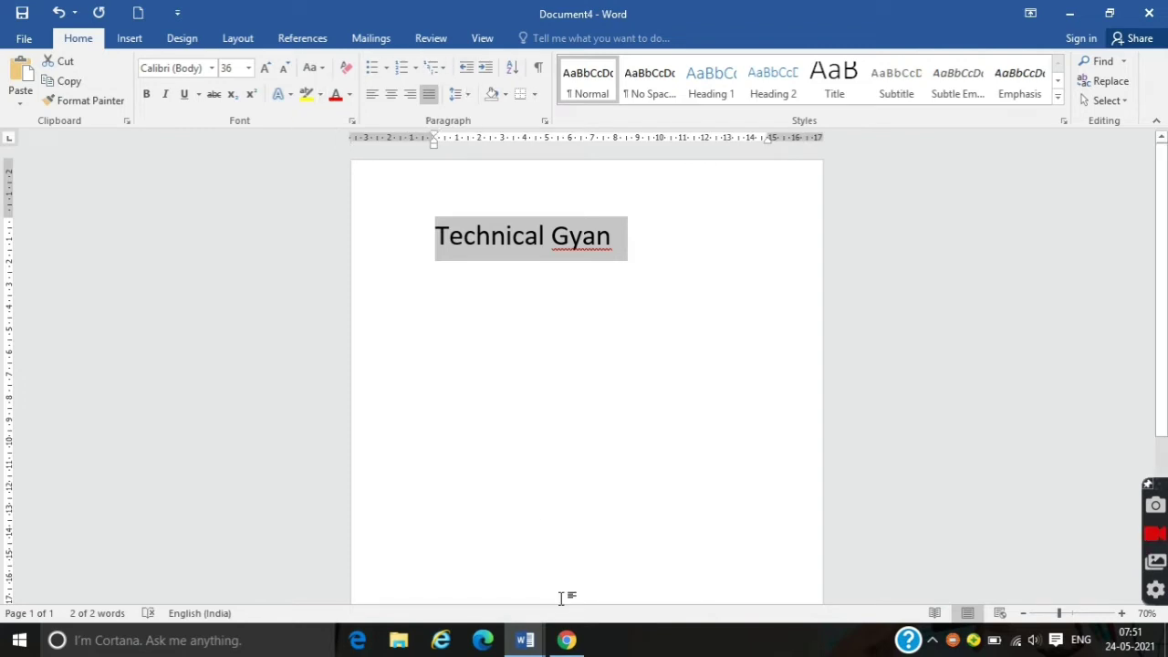
- Check the table's Numbering row in Document1, and apply numbering to that document's current paragraph
left_click(525, 639)
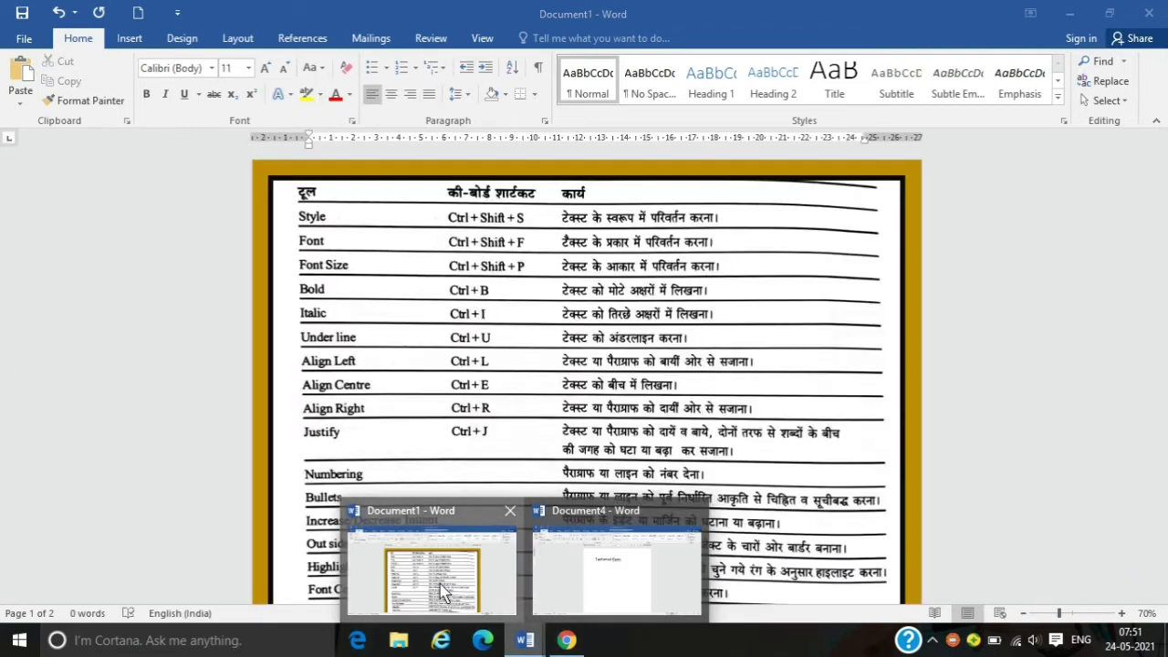
left_click(444, 591)
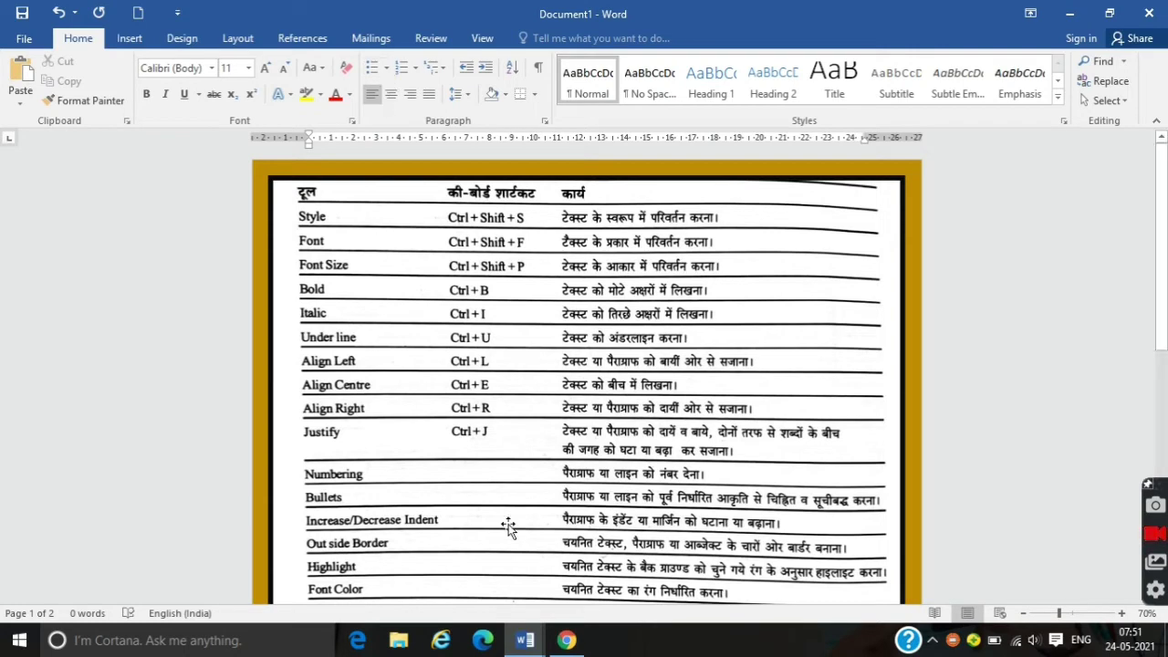
left_click(525, 640)
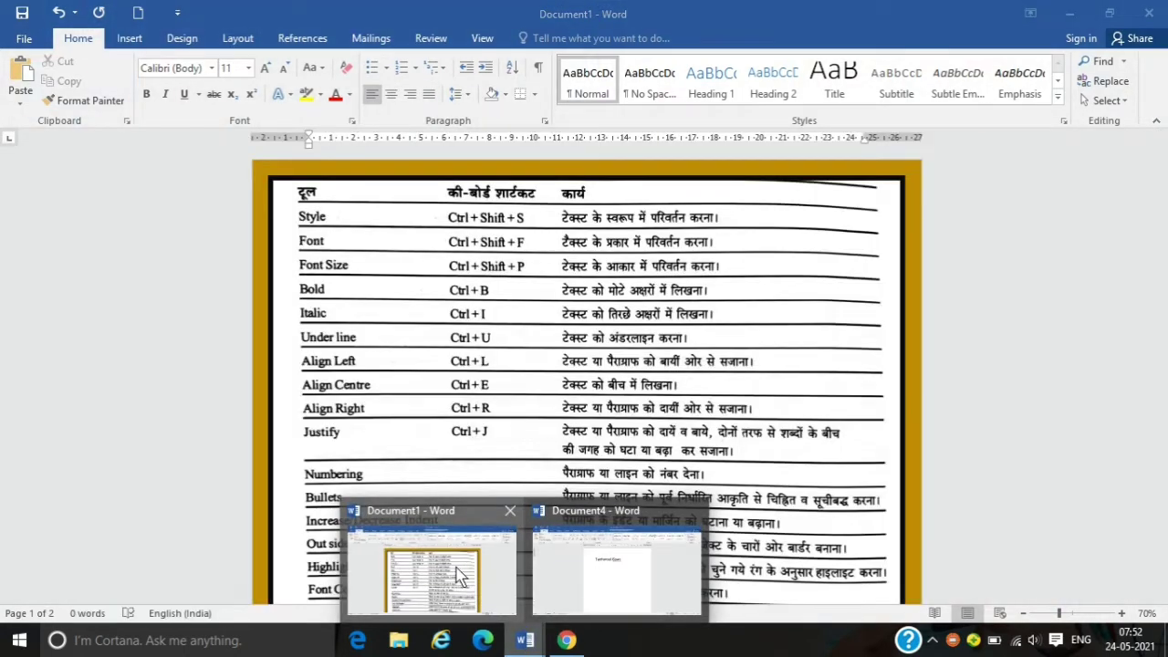
left_click(448, 568)
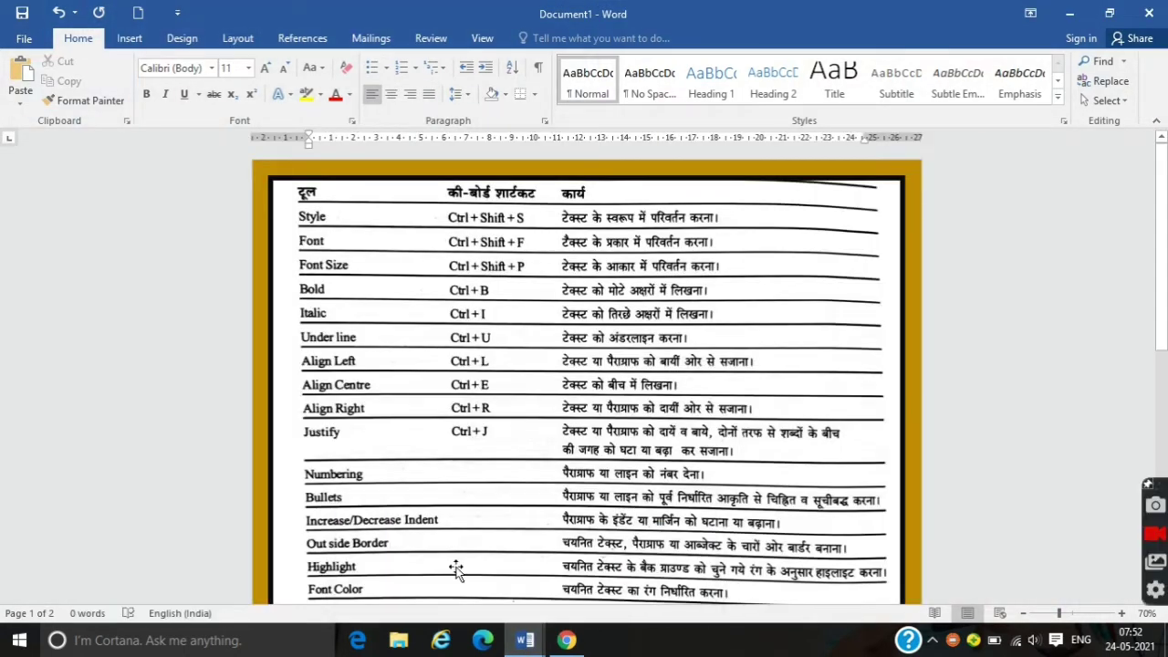
left_click(415, 71)
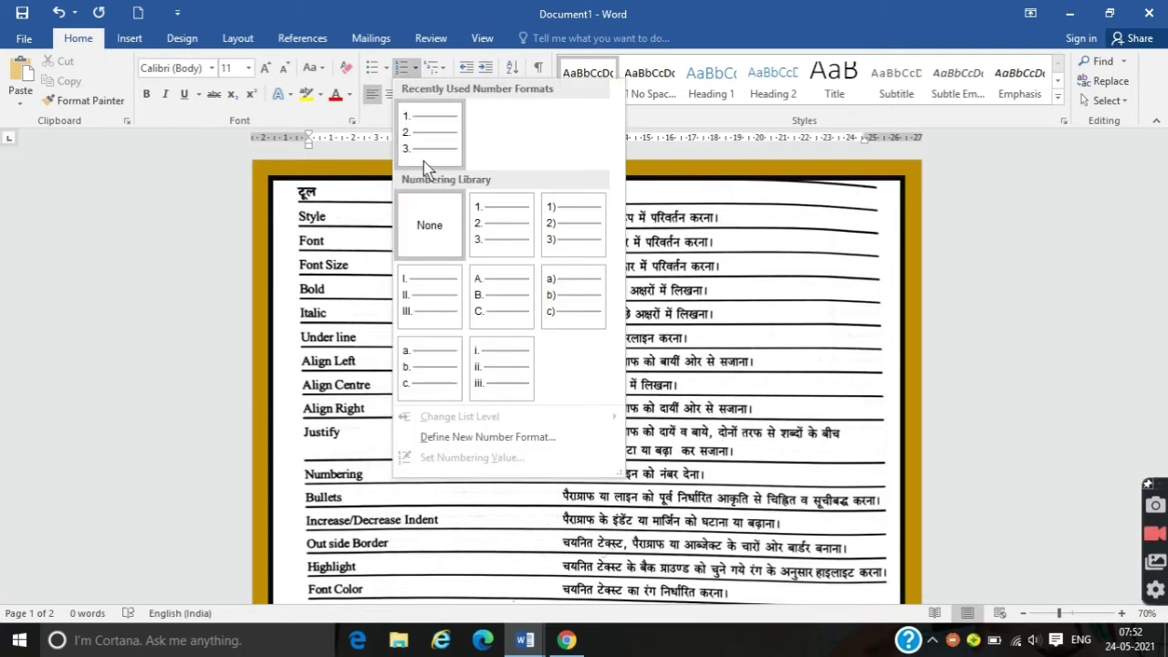
key("Escape")
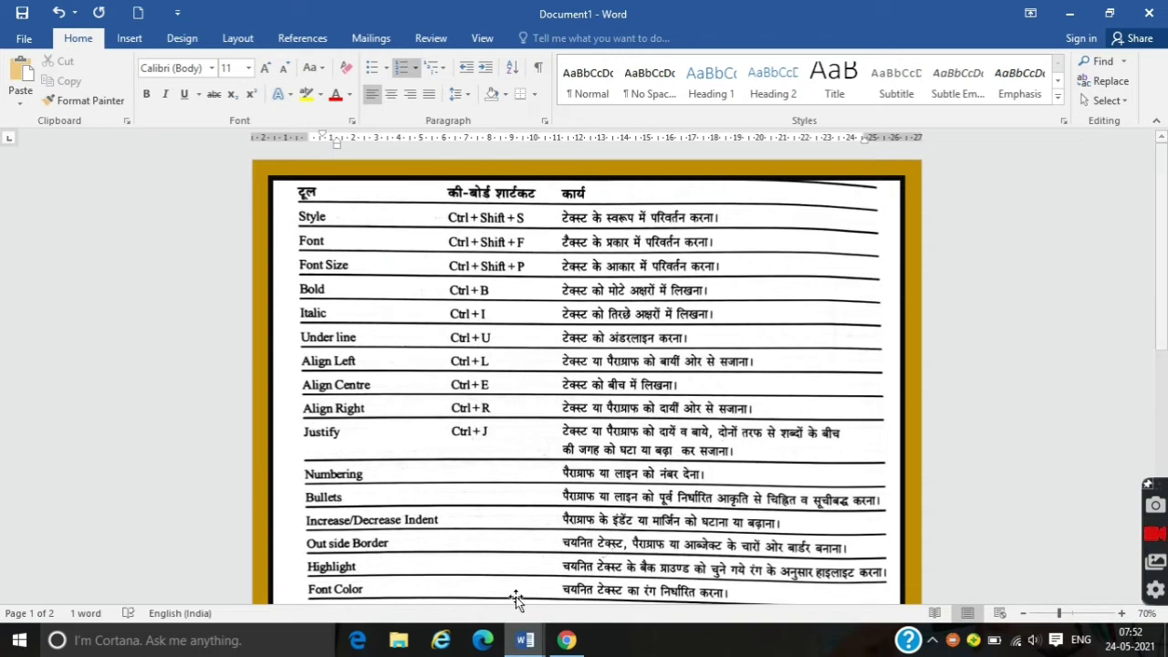
- Apply numbering to "Technical Gyan" in Document4, and add "Abic" and "aic" as list items 2 and 3
mouse_move(511, 649)
left_click(585, 547)
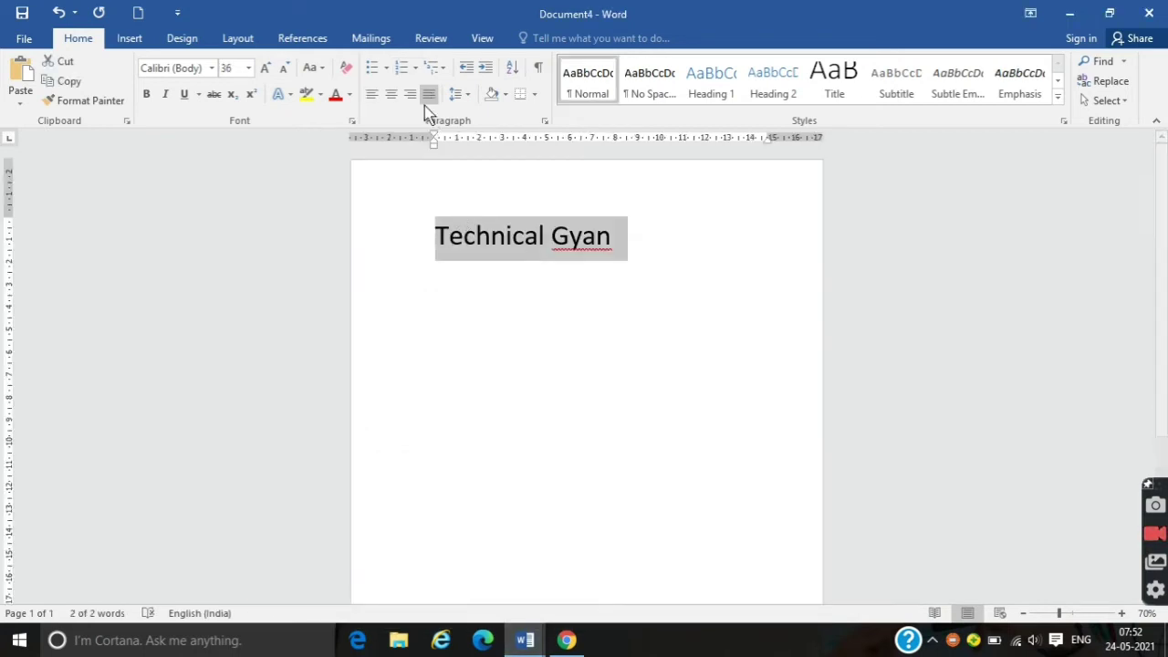
left_click(402, 71)
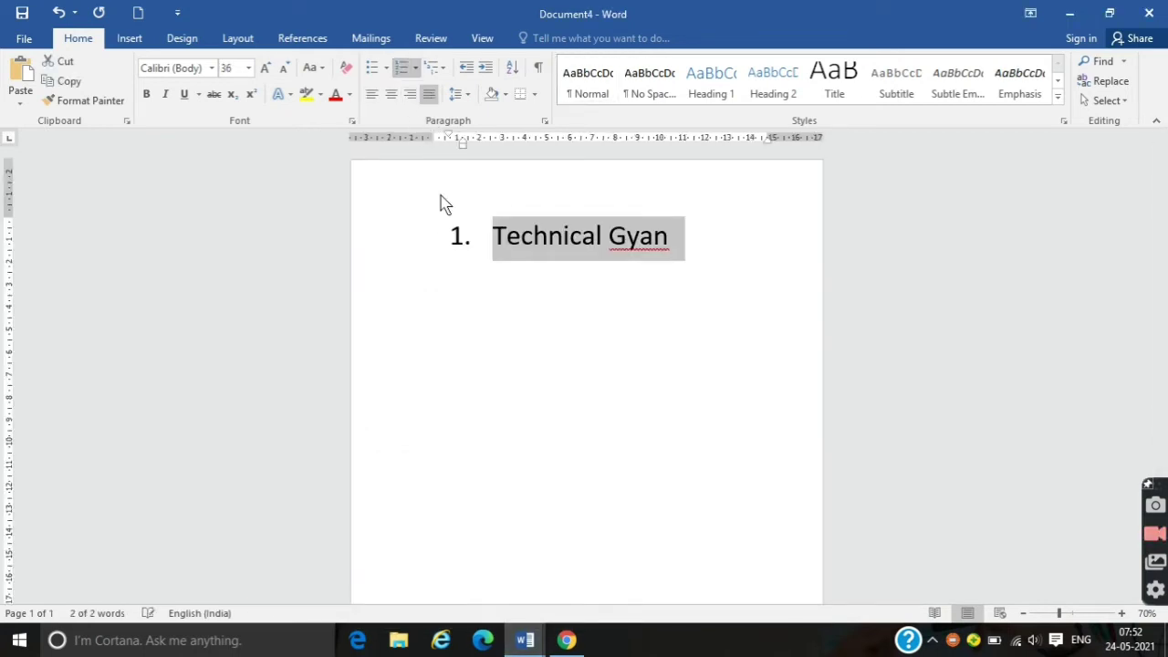
left_click(679, 237)
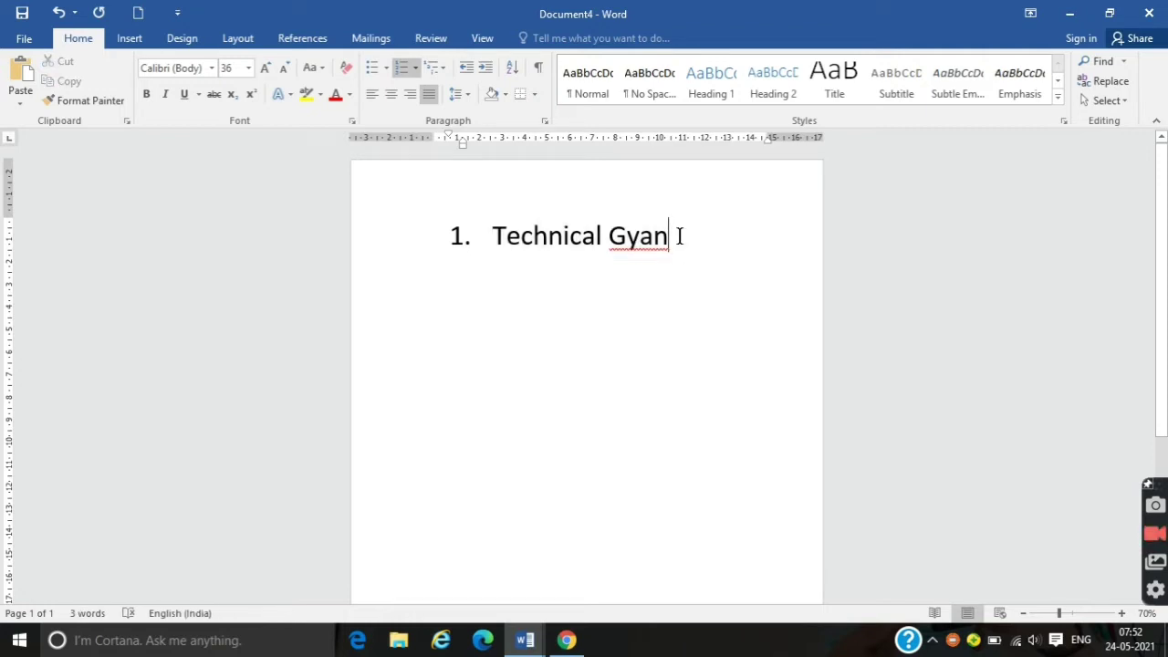
key("Return")
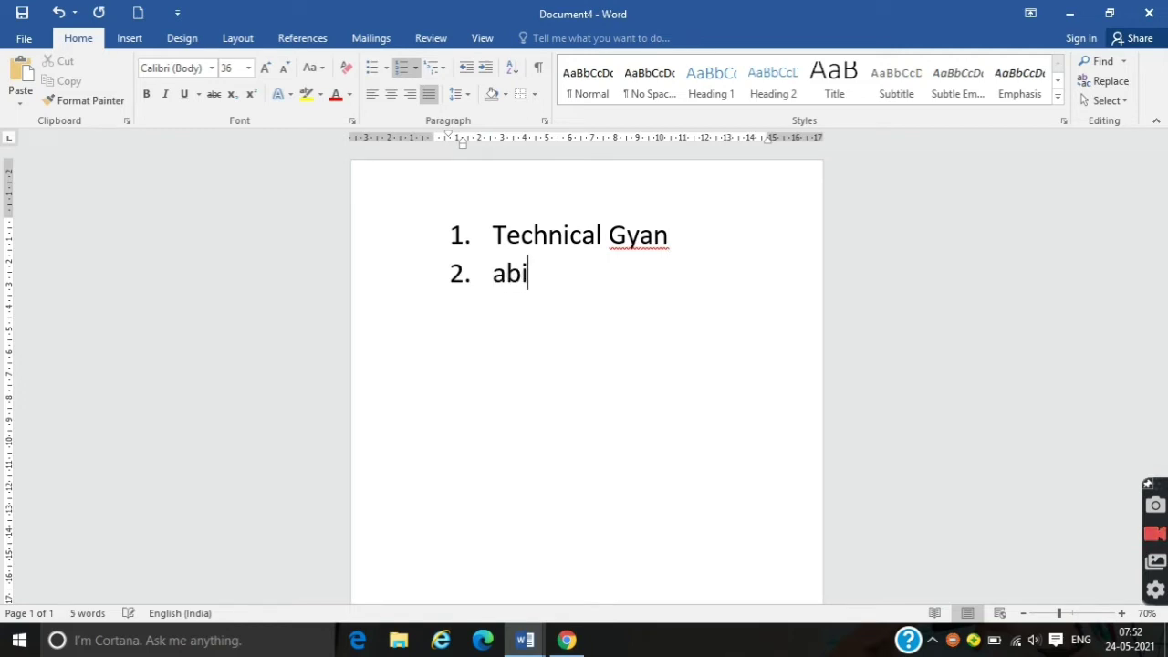
type("abic")
key("Return")
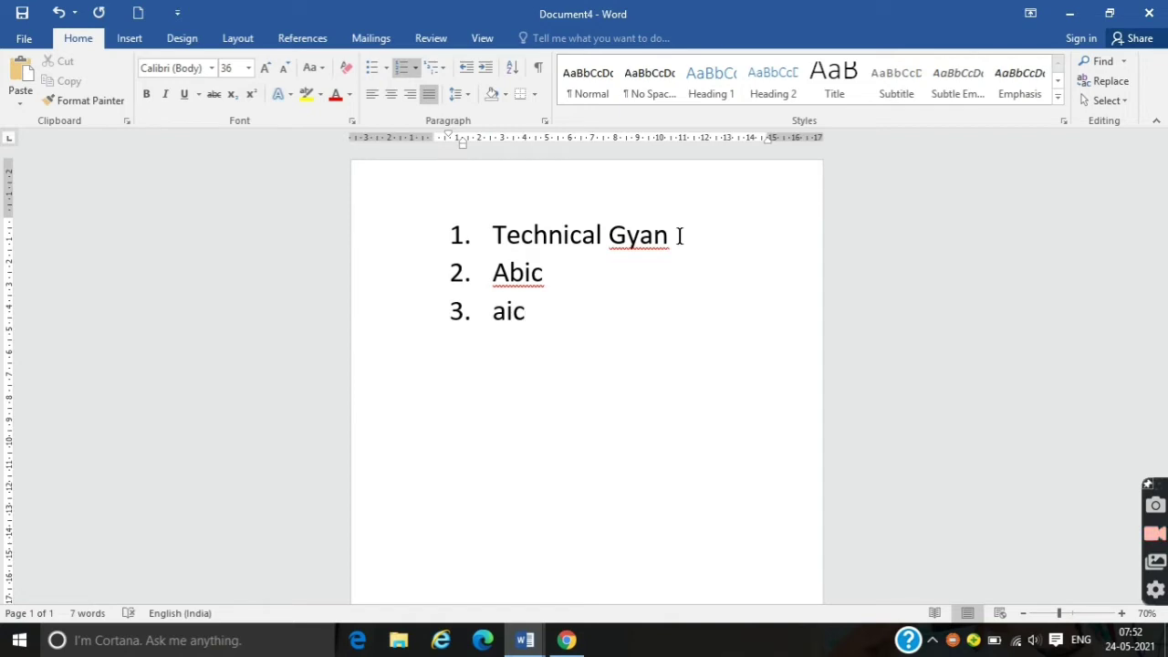
- Undo the added list items and the numbering on "Technical Gyan"
key("ctrl+z")
key("ctrl+z")
key("ctrl+z")
key("ctrl+z")
key("ctrl+z")
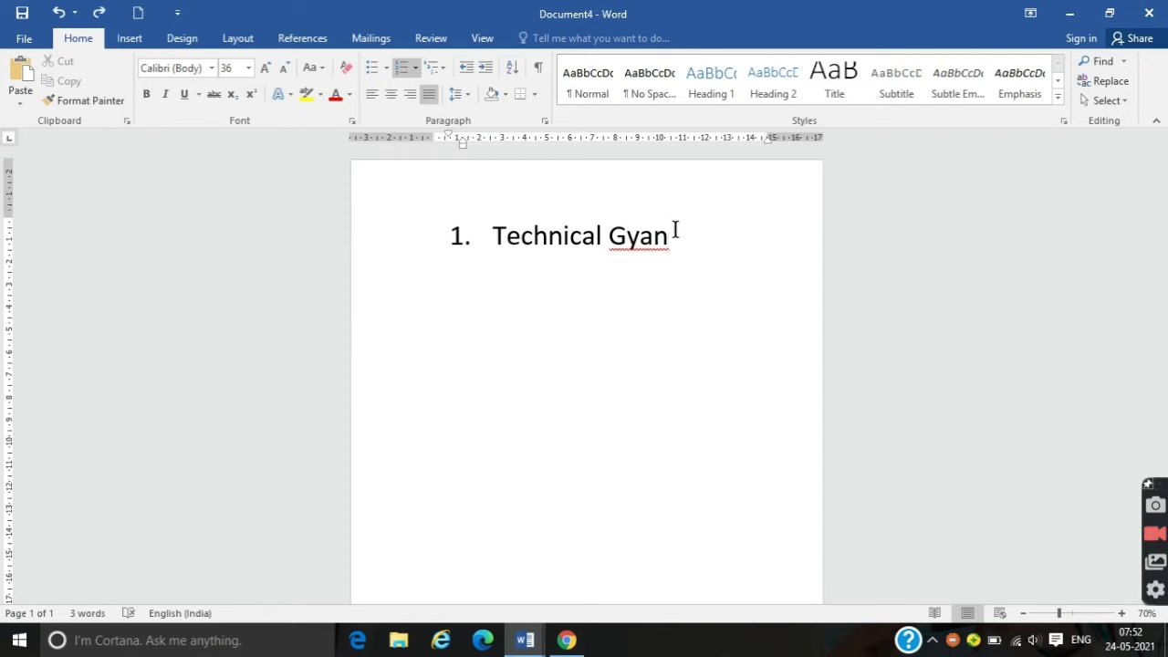
- Apply a round bullet to "Technical Gyan" in Document4, change it to the arrowhead bullet, and undo both bullet changes
left_click(613, 96)
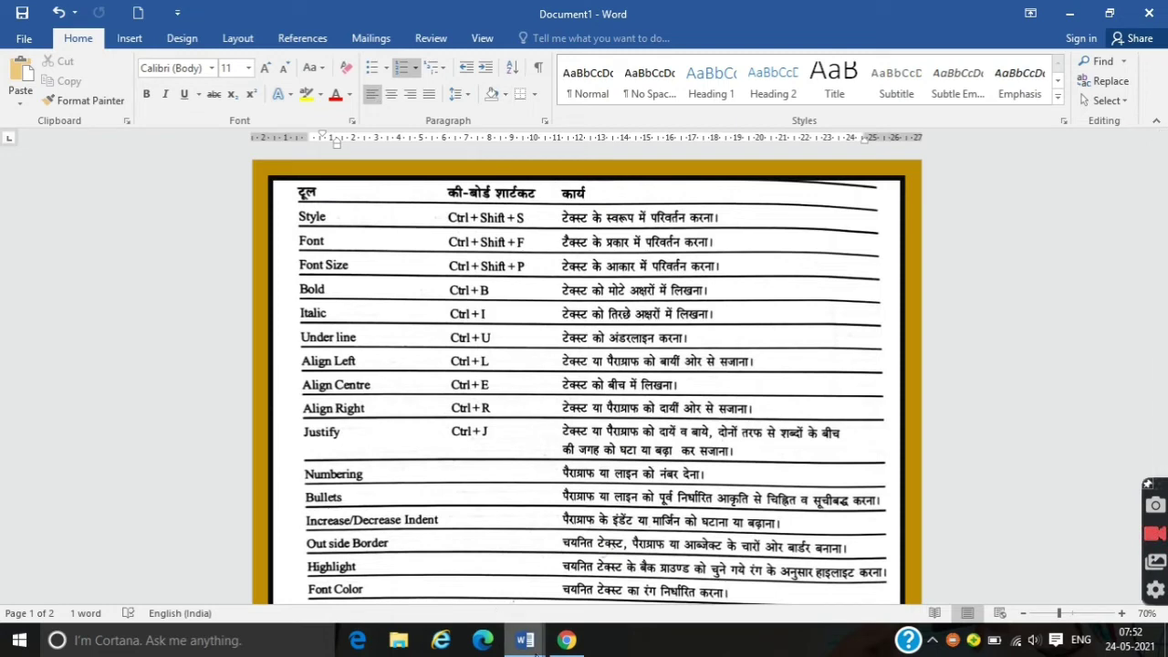
mouse_move(524, 639)
left_click(563, 557)
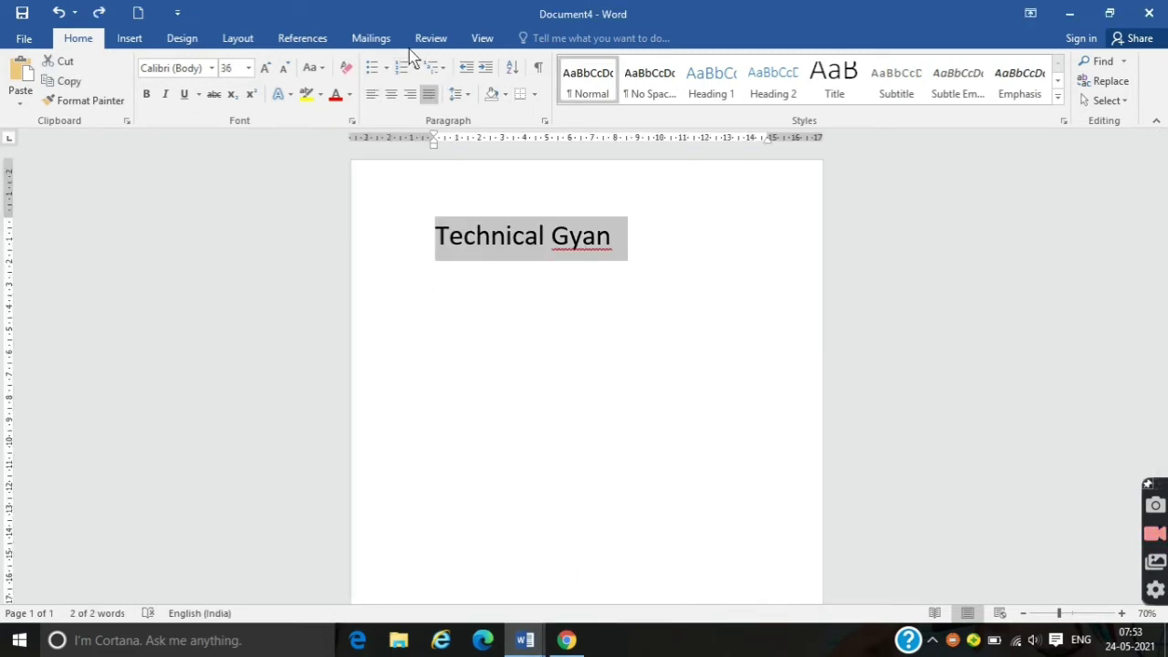
left_click(379, 64)
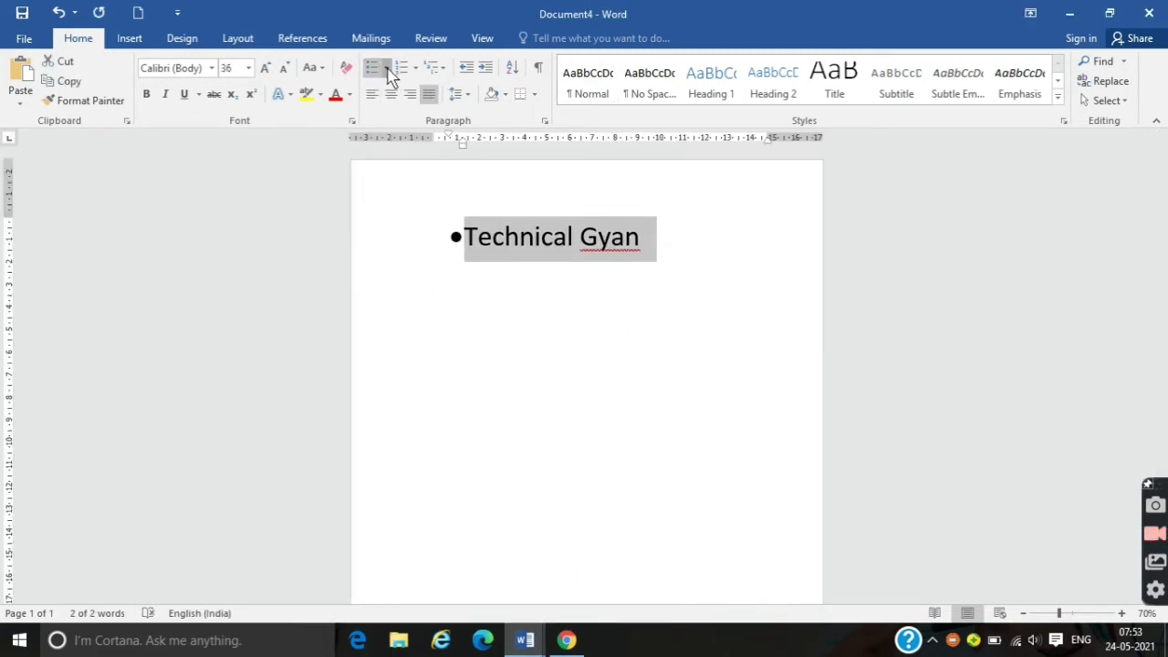
left_click(386, 68)
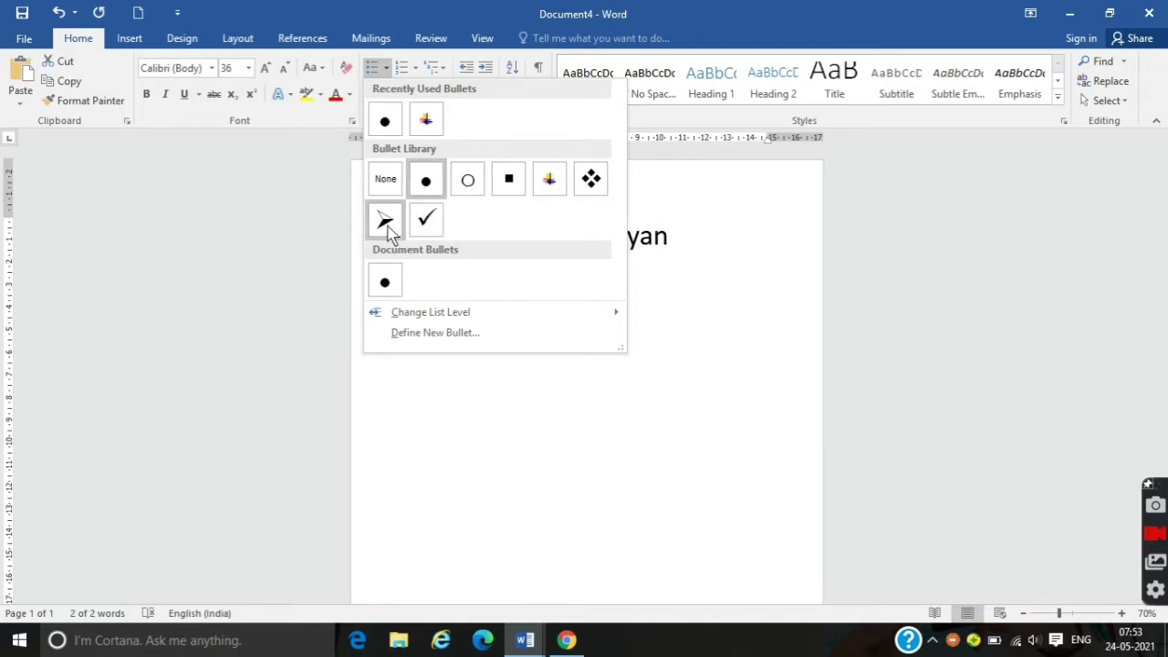
left_click(385, 219)
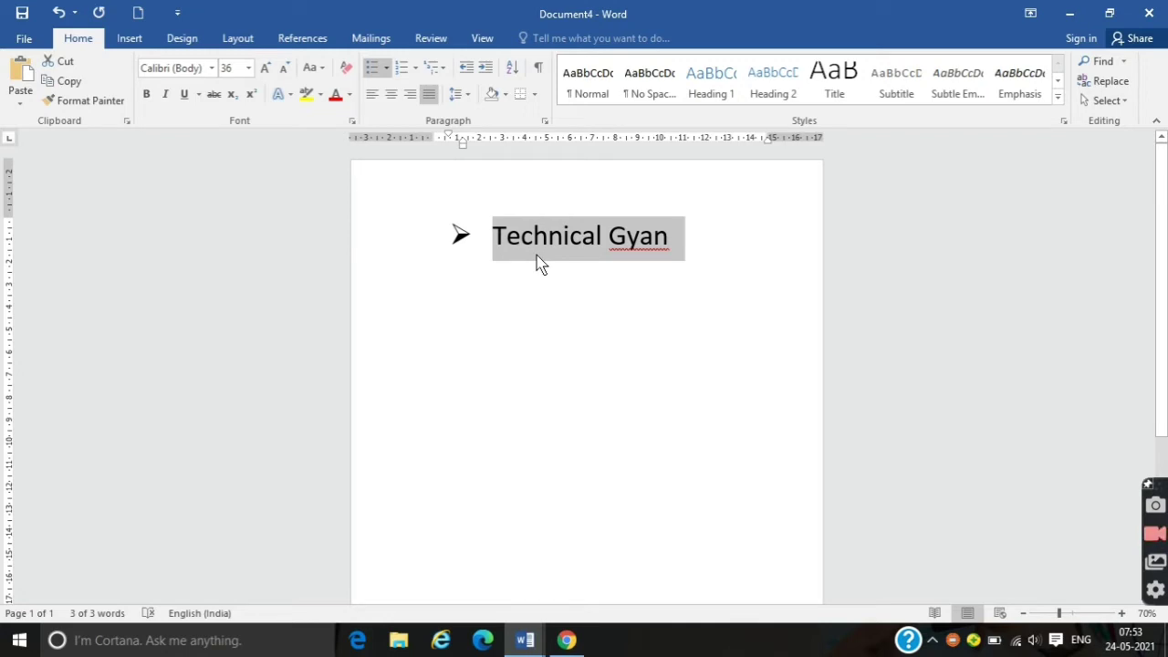
key("ctrl+z")
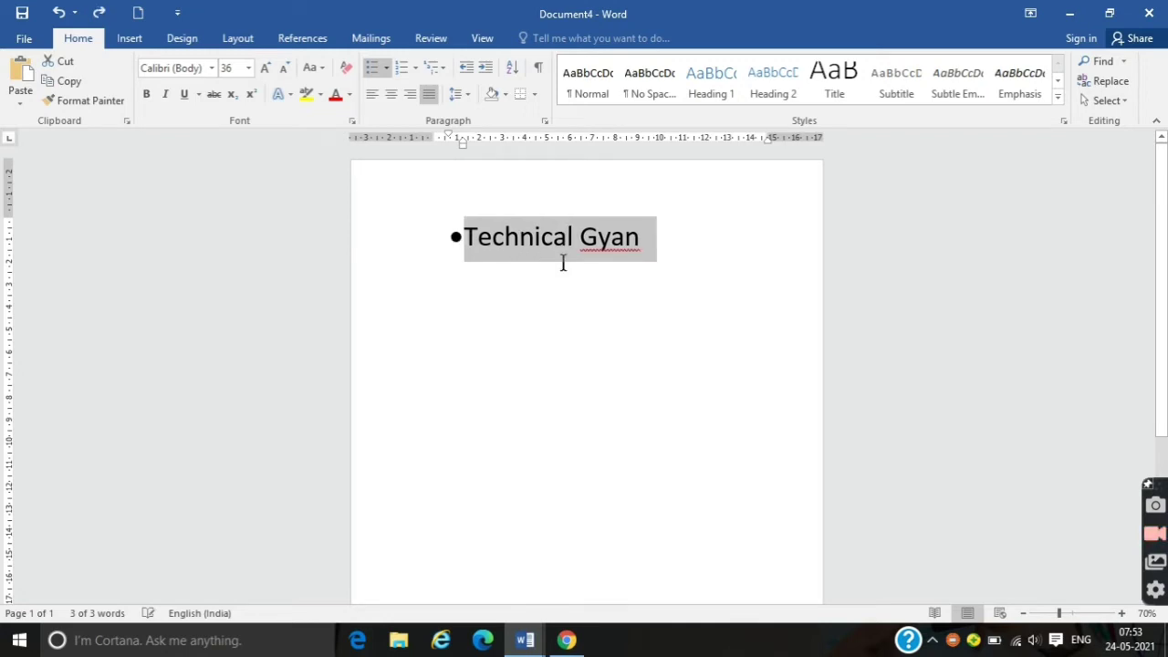
key("ctrl+z")
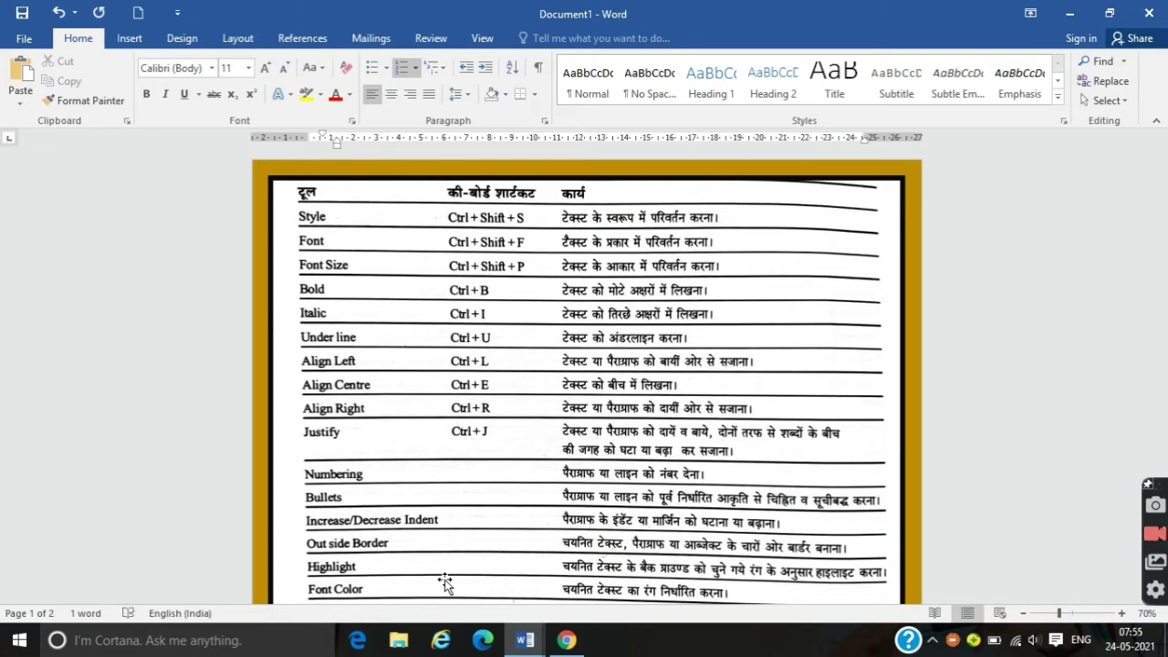
- Increase and decrease the indent of "Technical Gyan" in Document4 several times, leaving it indented by one level
mouse_move(525, 641)
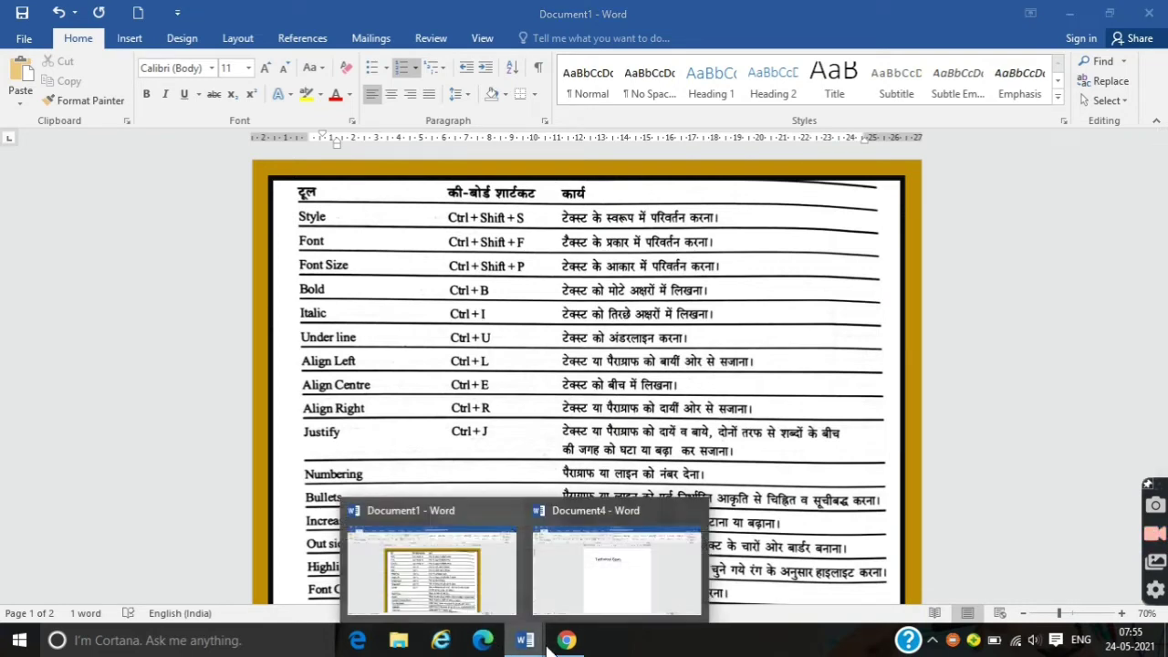
left_click(574, 592)
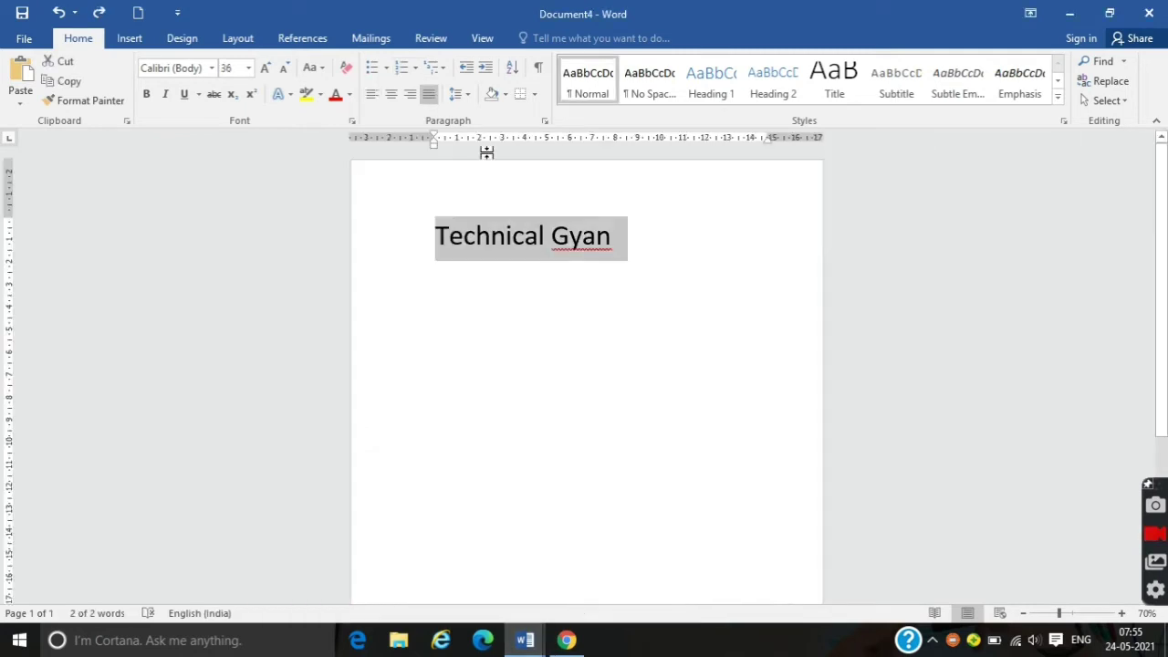
left_click(484, 69)
left_click(484, 69)
left_click(465, 69)
left_click(466, 69)
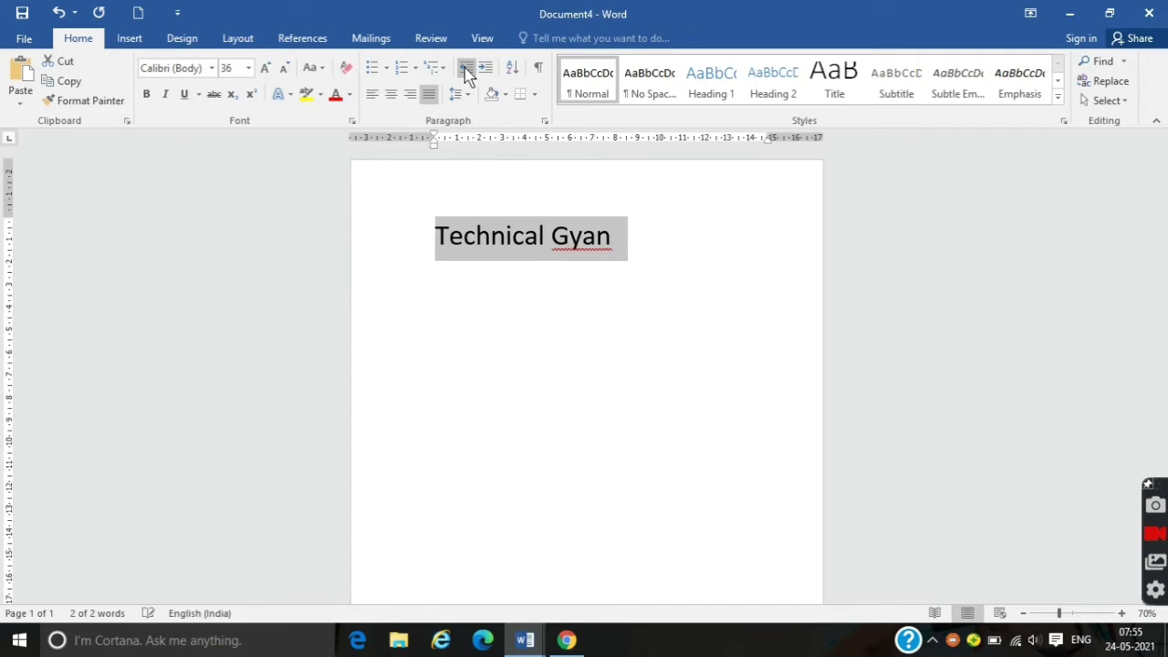
left_click(481, 68)
left_click(482, 69)
left_click(464, 70)
left_click(465, 69)
left_click(485, 69)
- After checking the Out side Border row in Document1, apply All Borders to "Technical Gyan" in Document4 and undo it
left_click(530, 648)
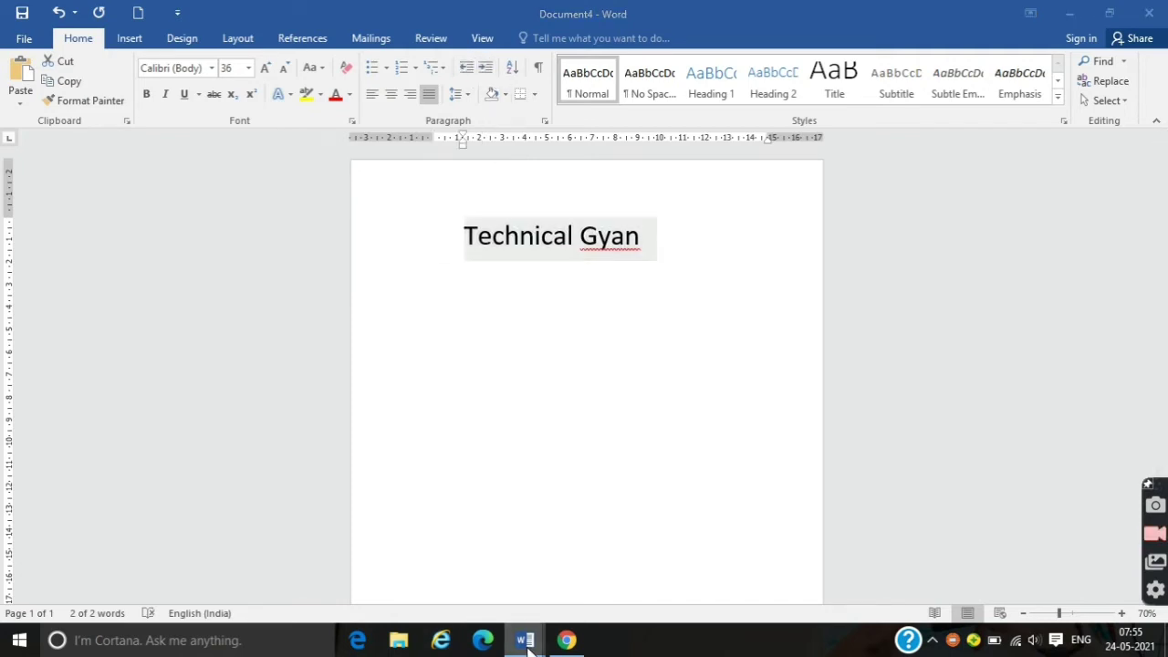
left_click(432, 584)
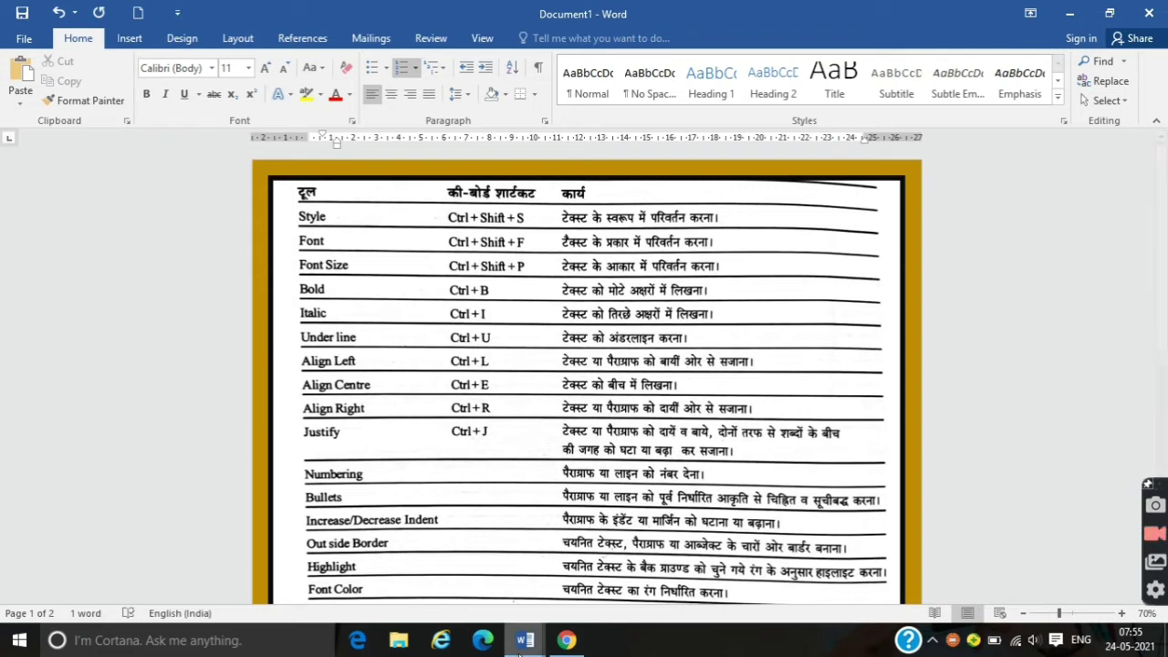
mouse_move(522, 641)
left_click(576, 517)
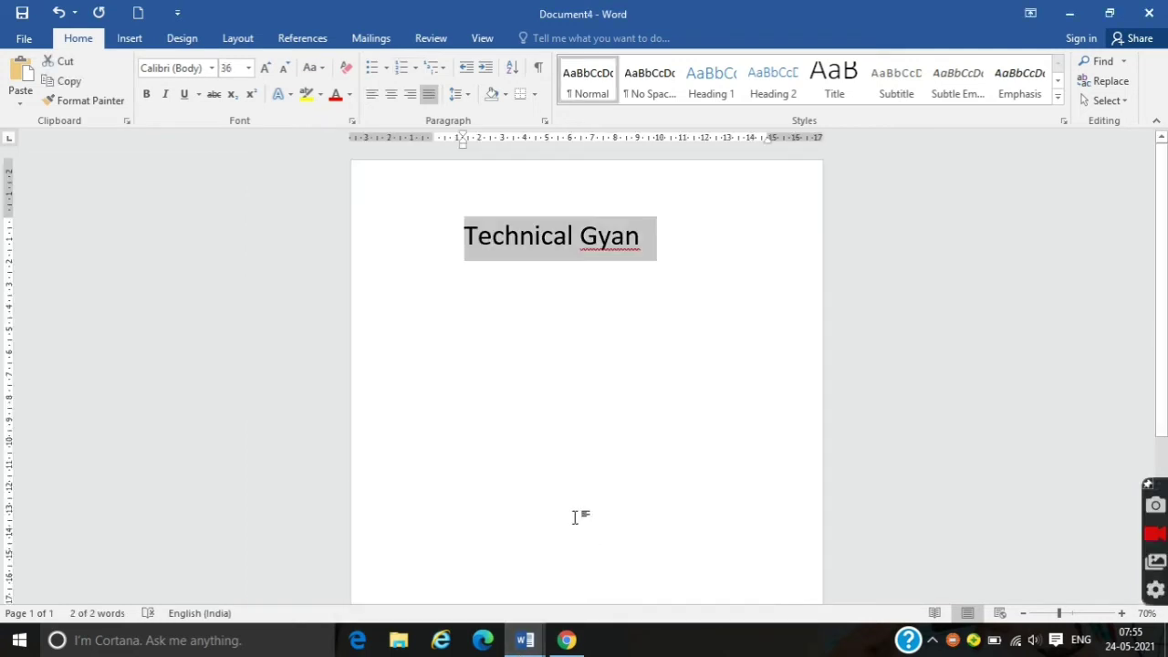
left_click(533, 95)
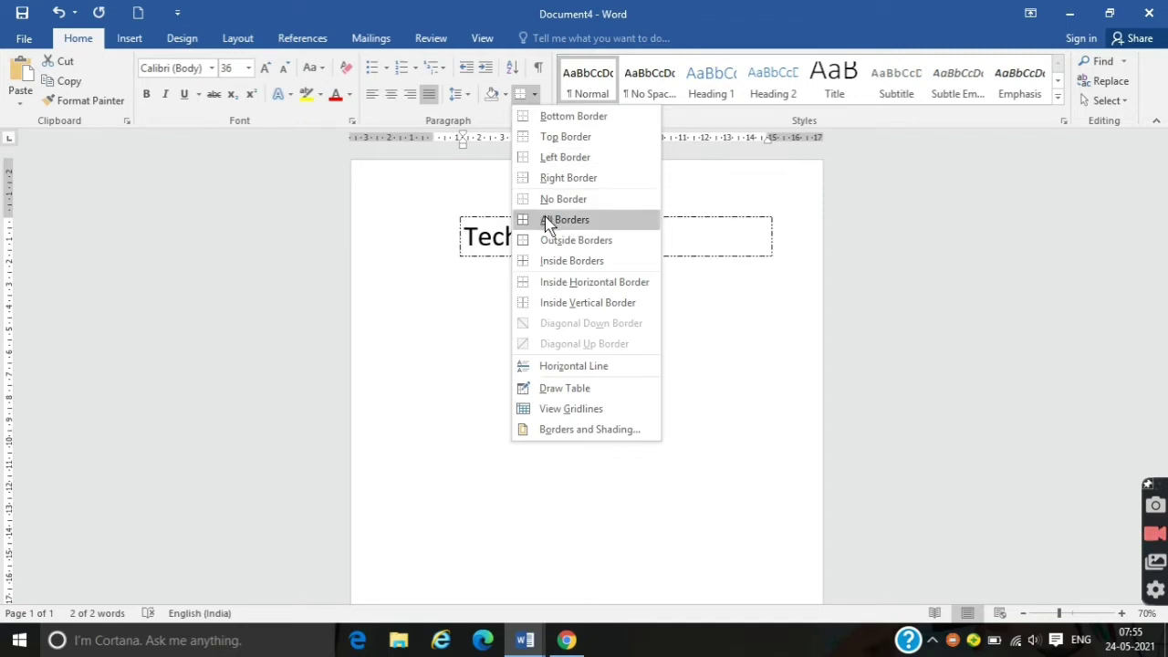
left_click(548, 223)
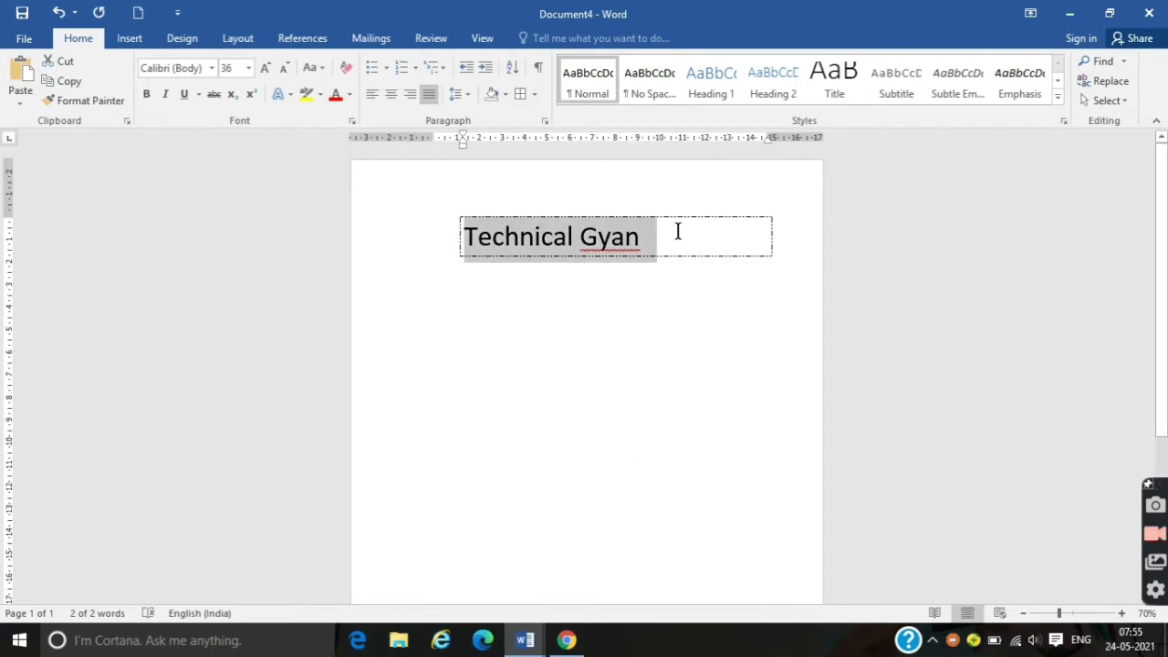
left_click(663, 312)
key("ctrl+a")
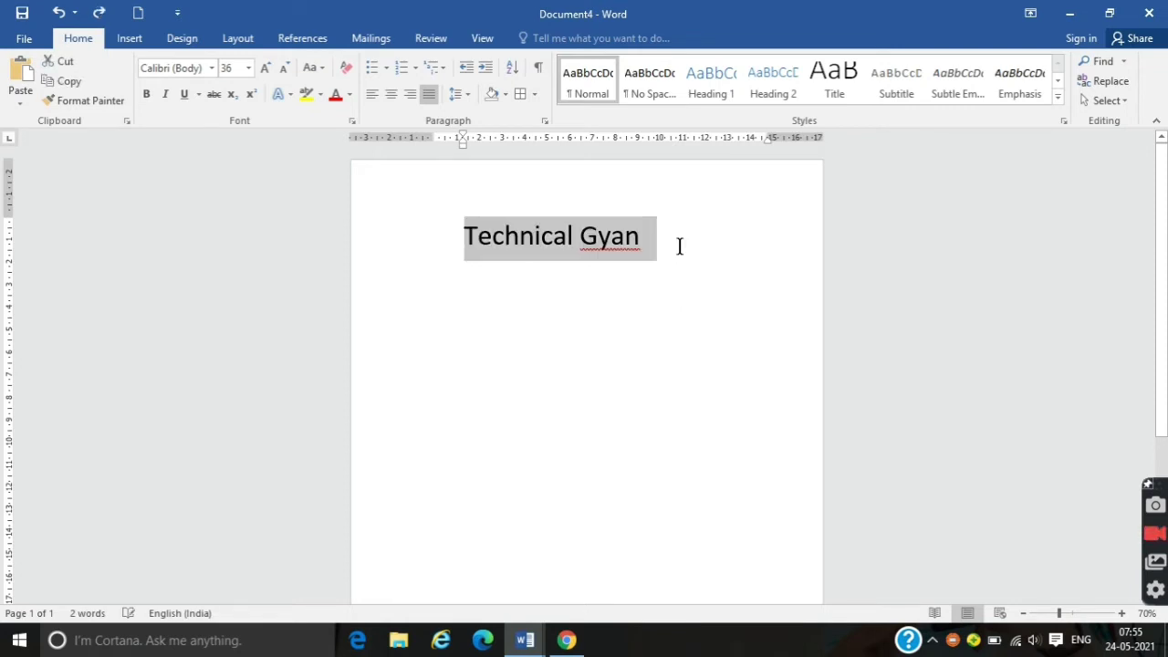
- Examine the Highlight and Font Color rows of the tool table in Document1
left_click(524, 640)
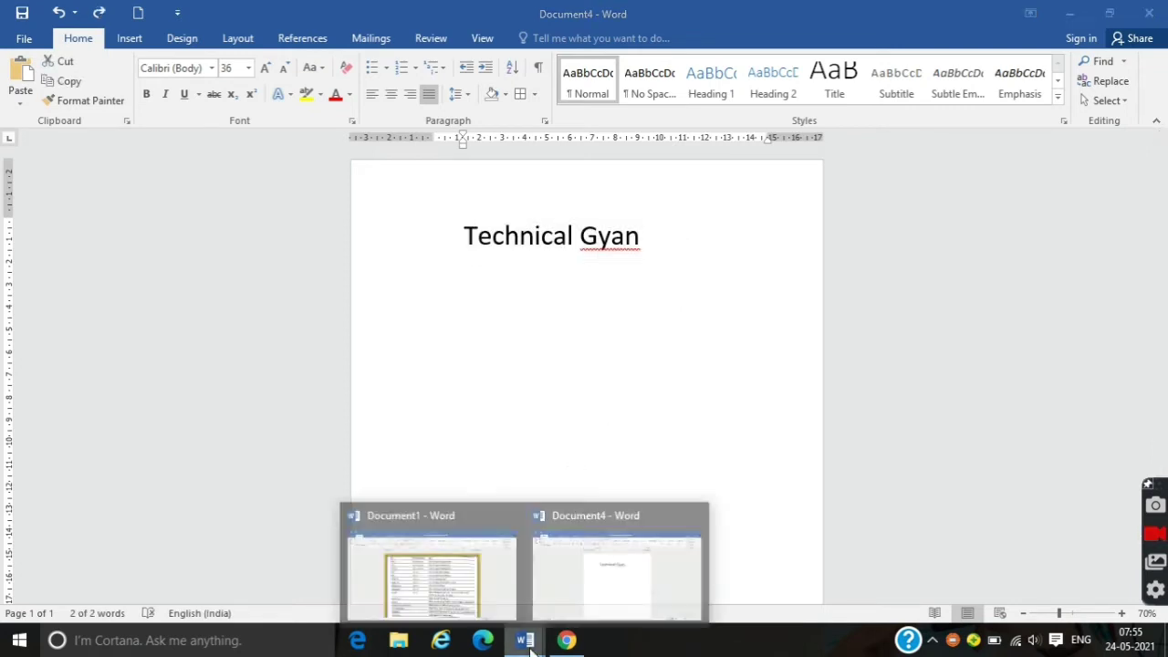
left_click(437, 581)
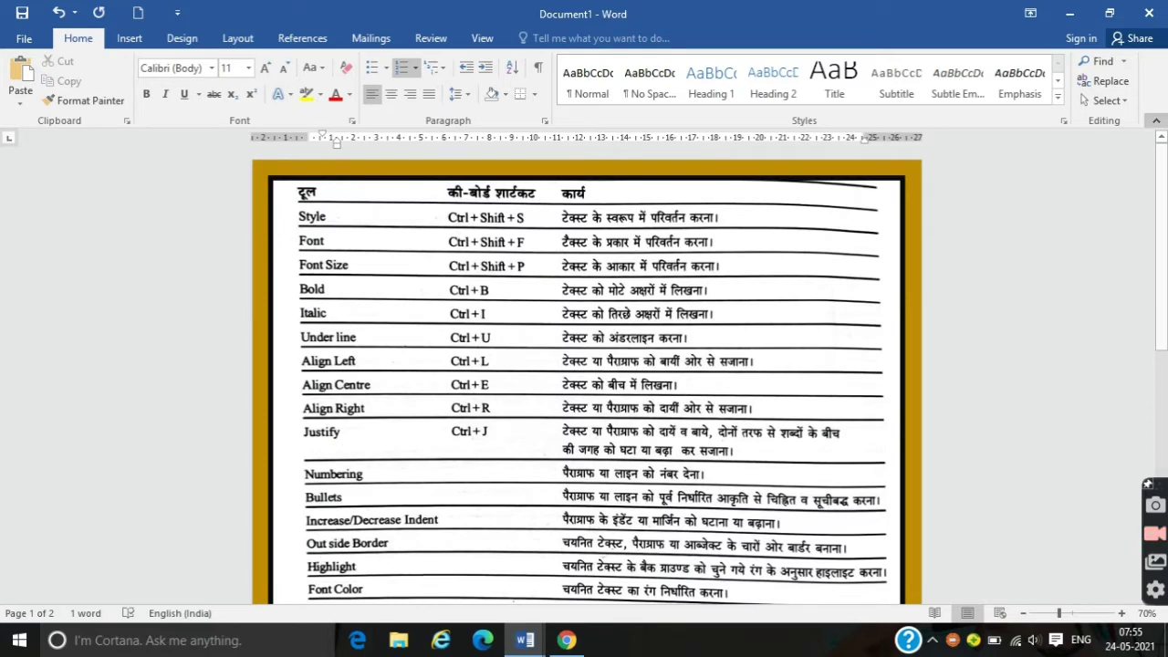
left_click_drag(1161, 237, 1161, 316)
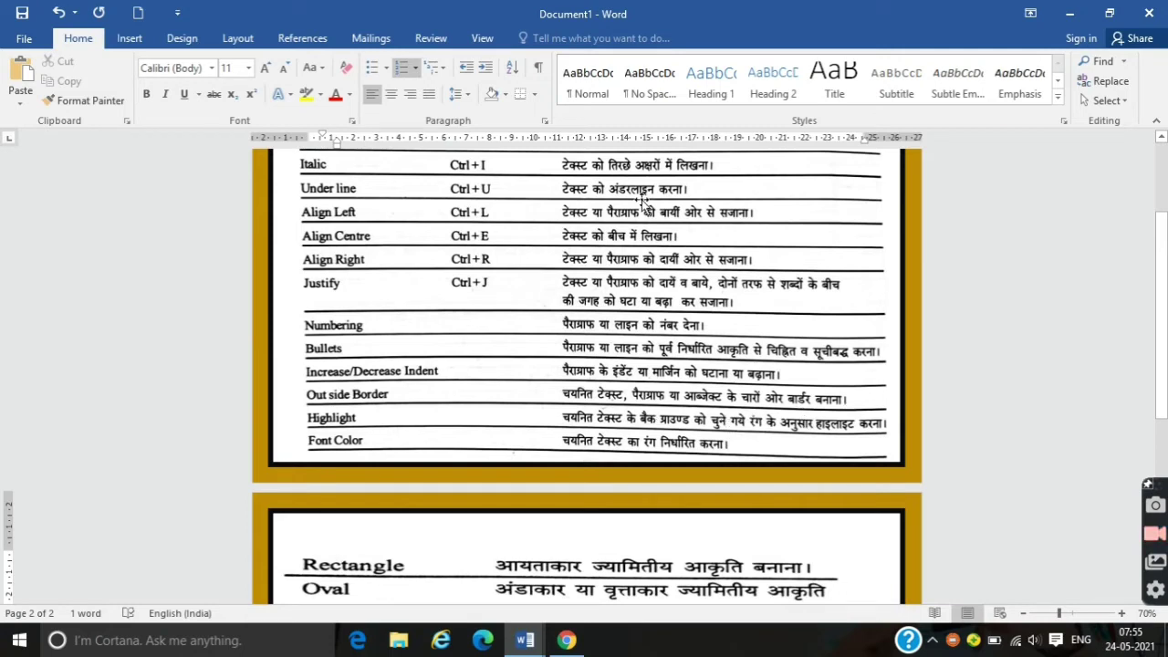
- Preview highlight colours on the letters "cal" of "Technical" in Document4, and set the highlight to No Color
mouse_move(526, 651)
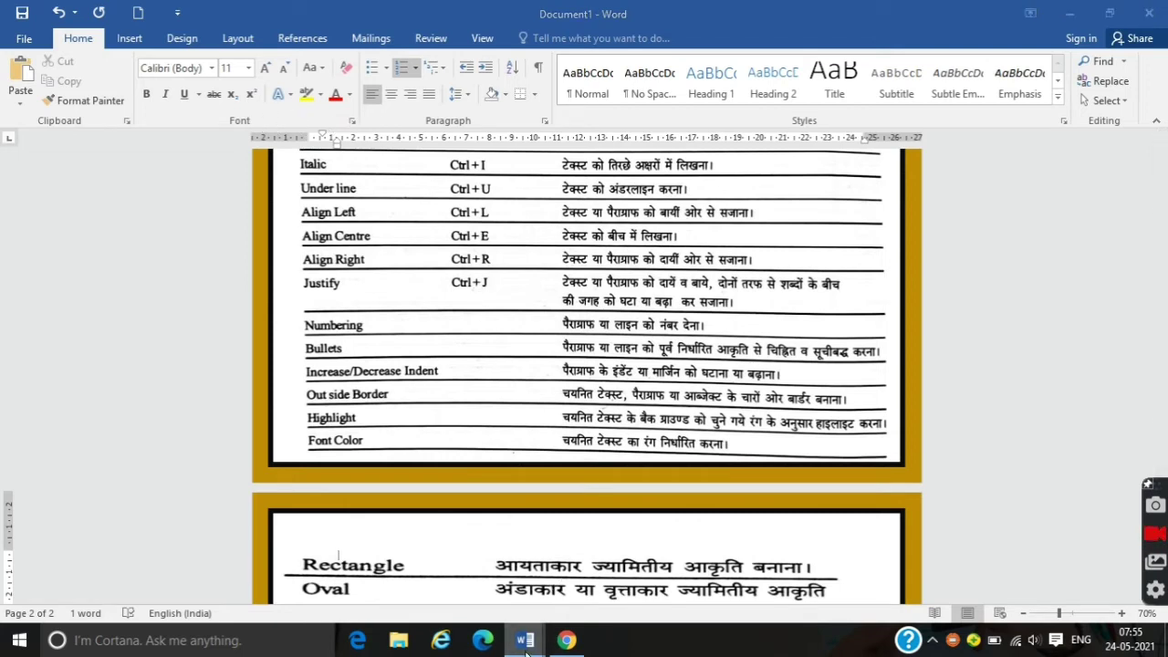
left_click(560, 570)
left_click(542, 235)
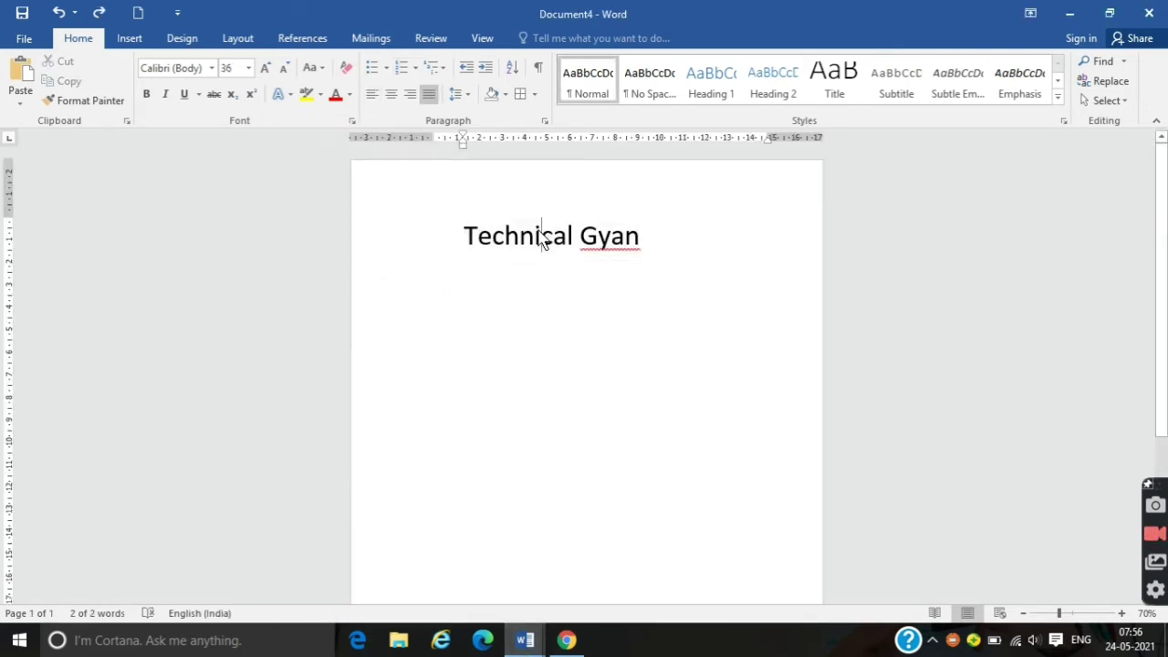
left_click_drag(573, 235, 542, 230)
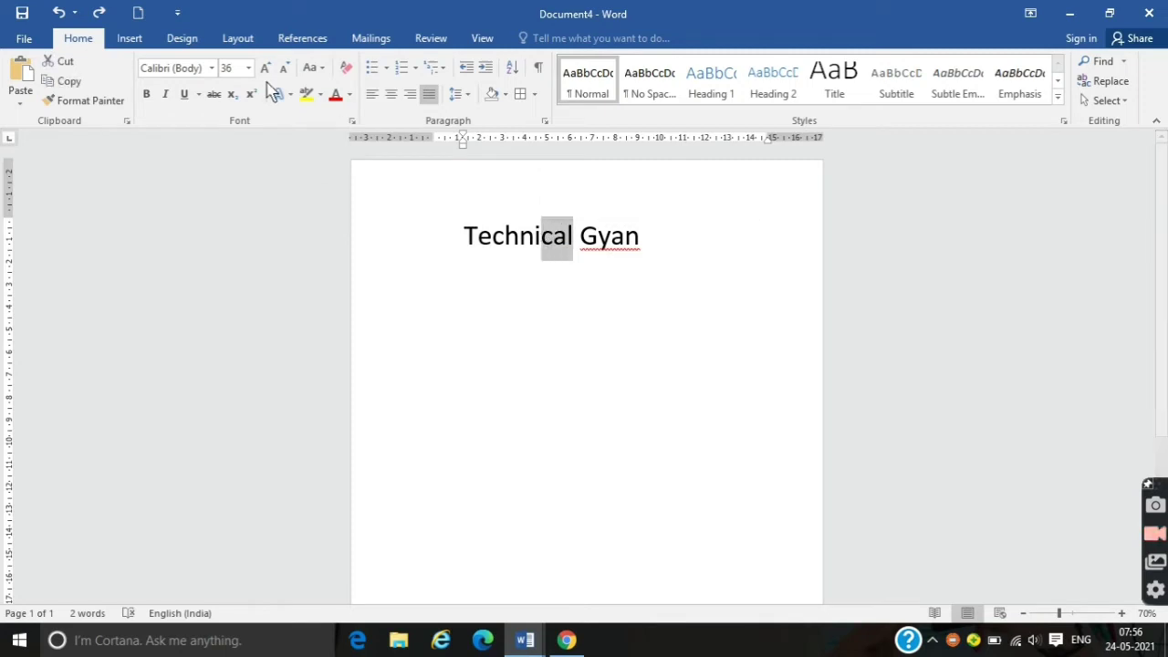
left_click(319, 94)
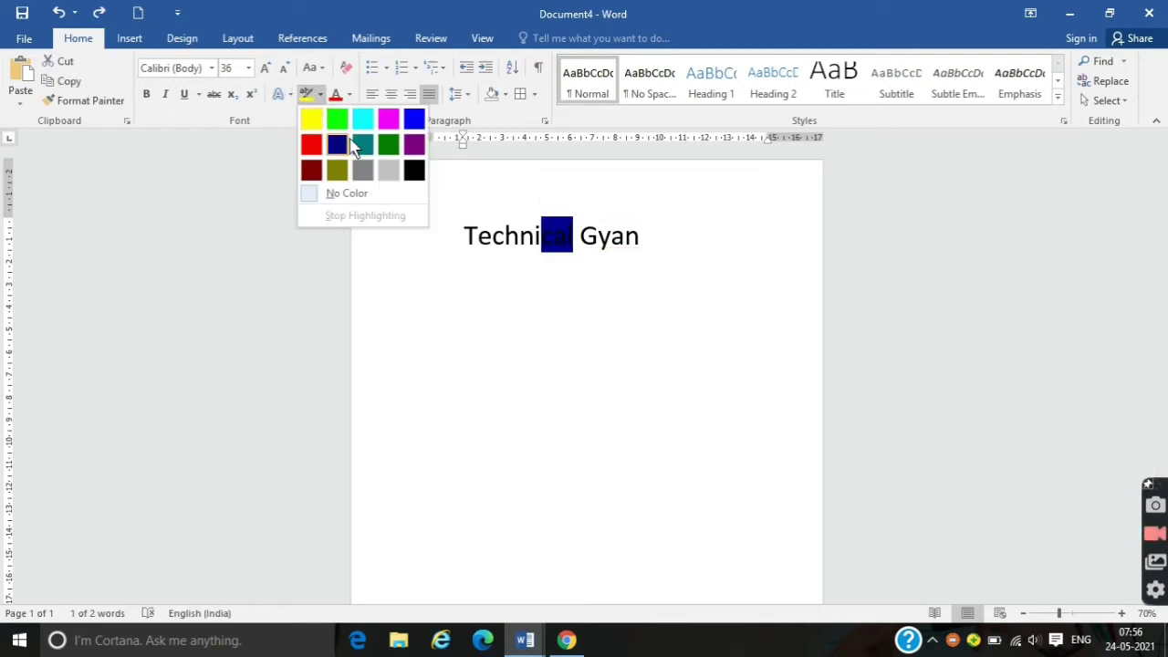
left_click(312, 195)
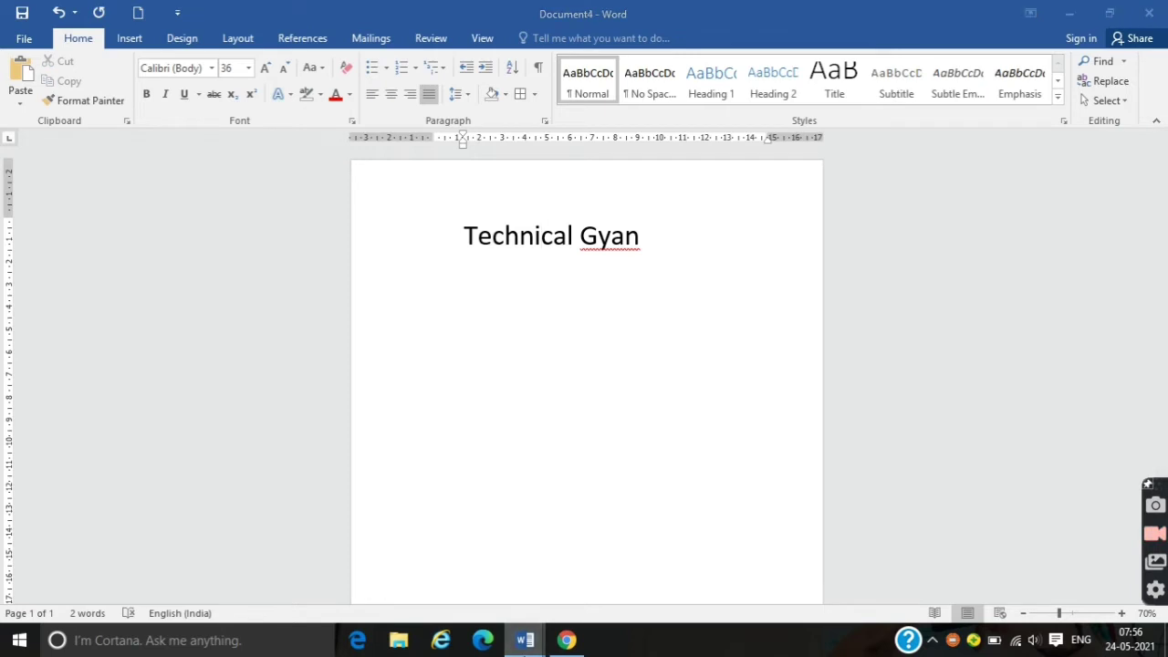
- After checking the Font Color row in Document1, colour "Technical Gyan" in Document4 red and change it to the darkest blue theme colour
mouse_move(520, 643)
left_click(420, 553)
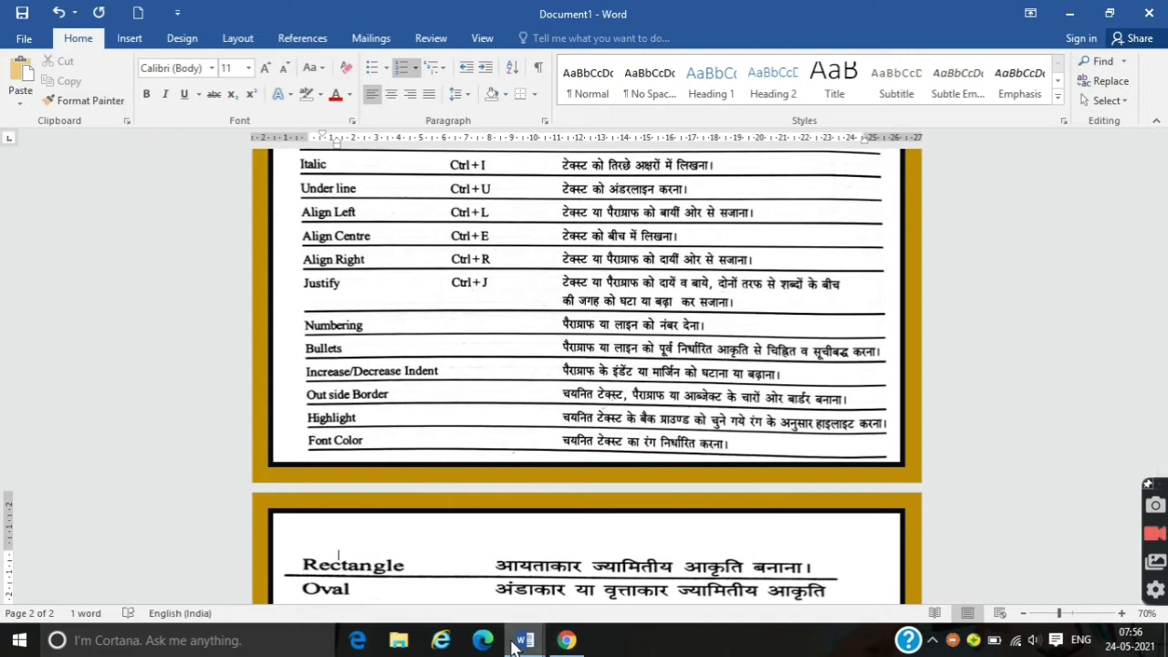
mouse_move(514, 646)
left_click(571, 595)
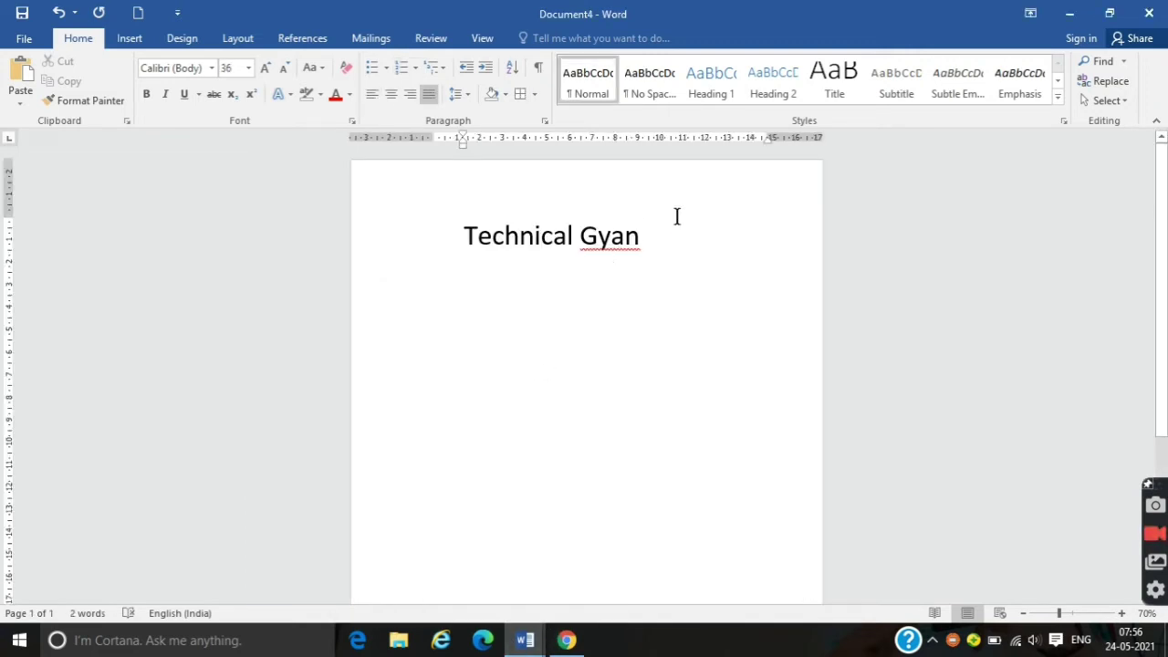
left_click_drag(676, 215, 477, 227)
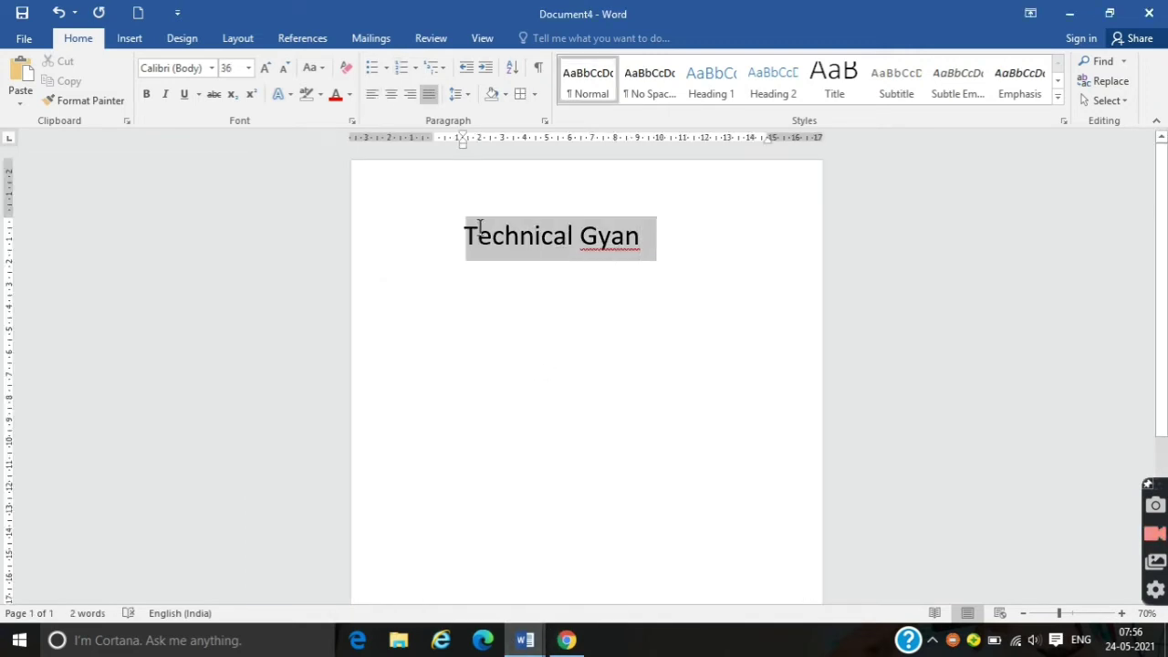
left_click(346, 91)
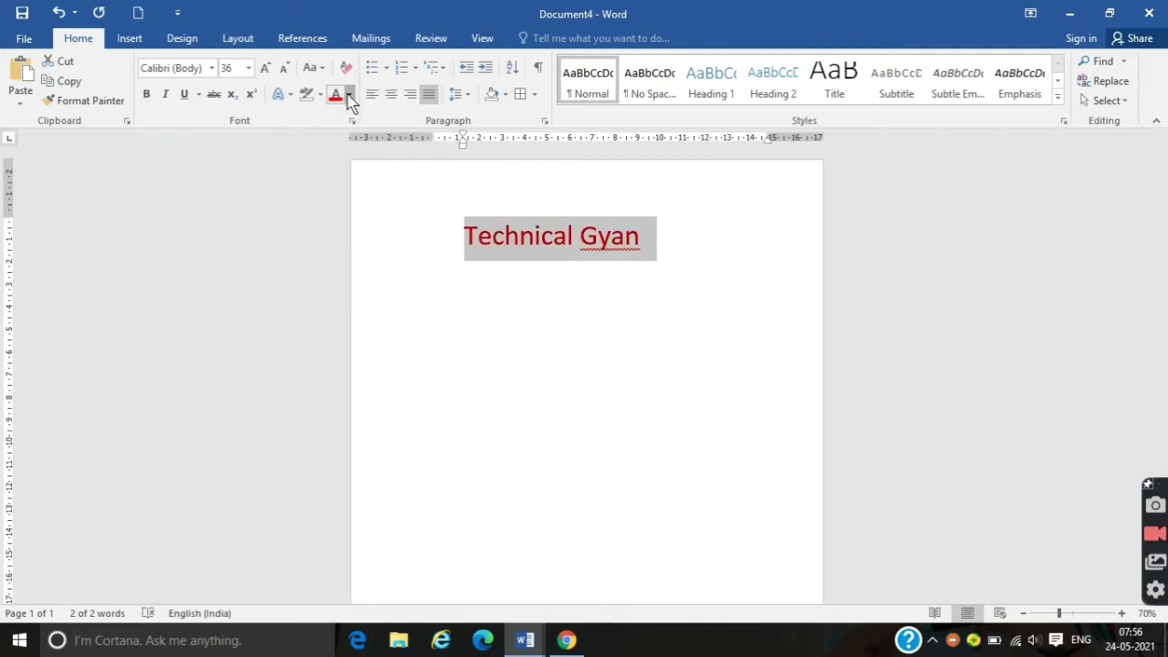
left_click(350, 95)
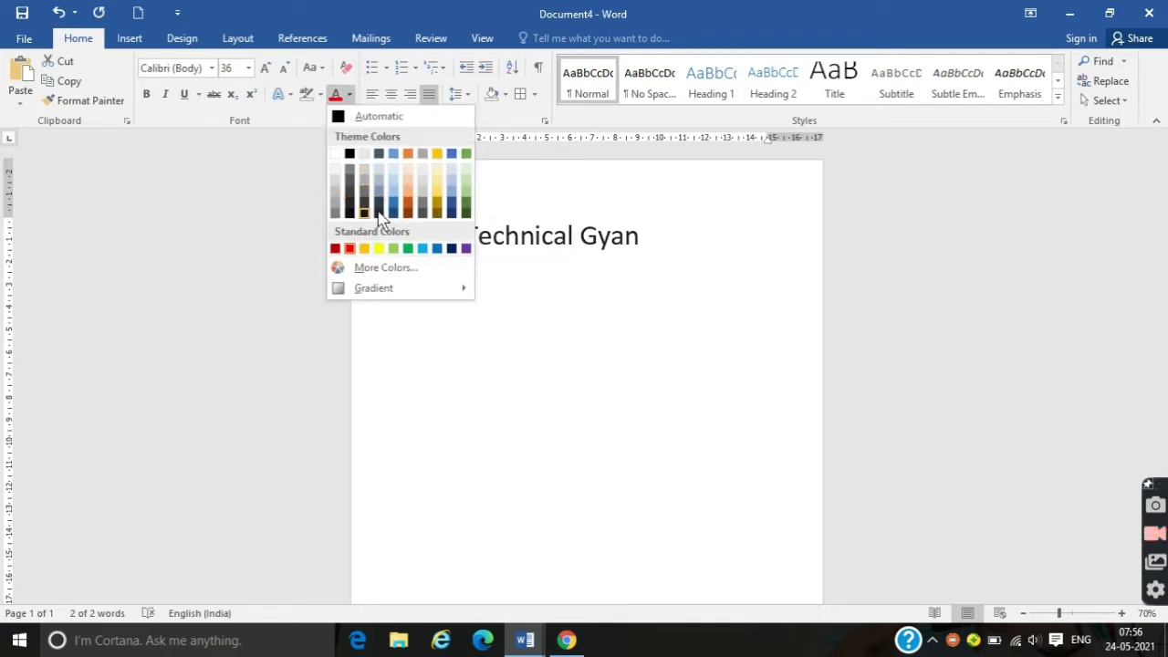
left_click(451, 213)
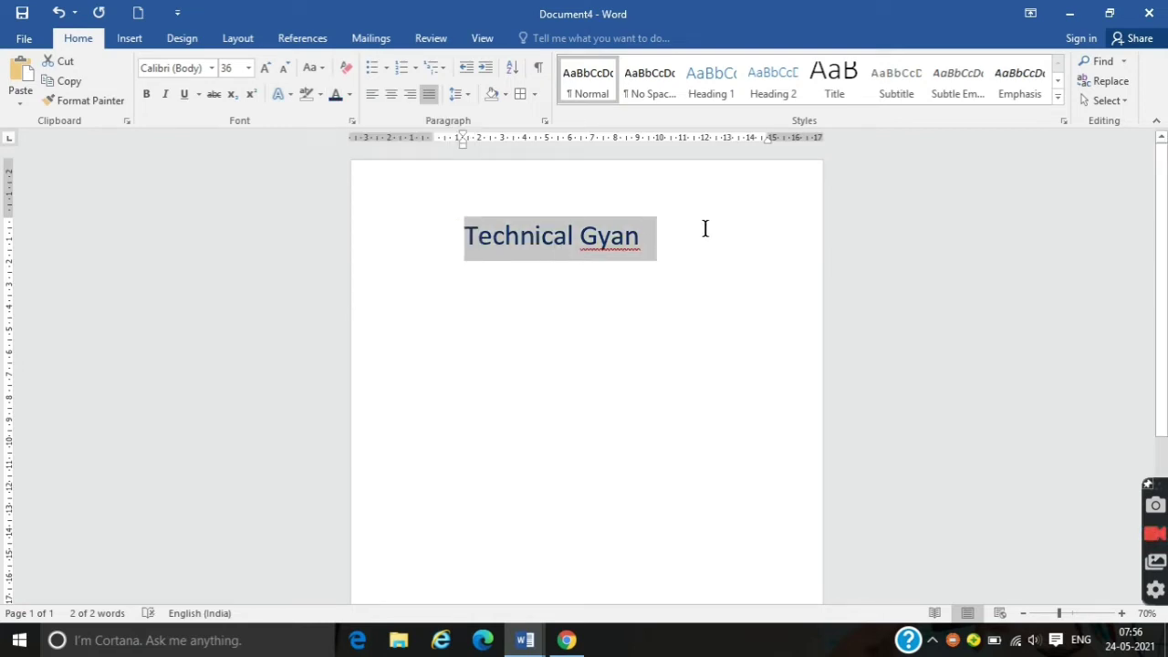
- Give "Technical Gyan" a custom yellow-green font colour, RGB 184, 231, 33, and undo that colour change
left_click(349, 94)
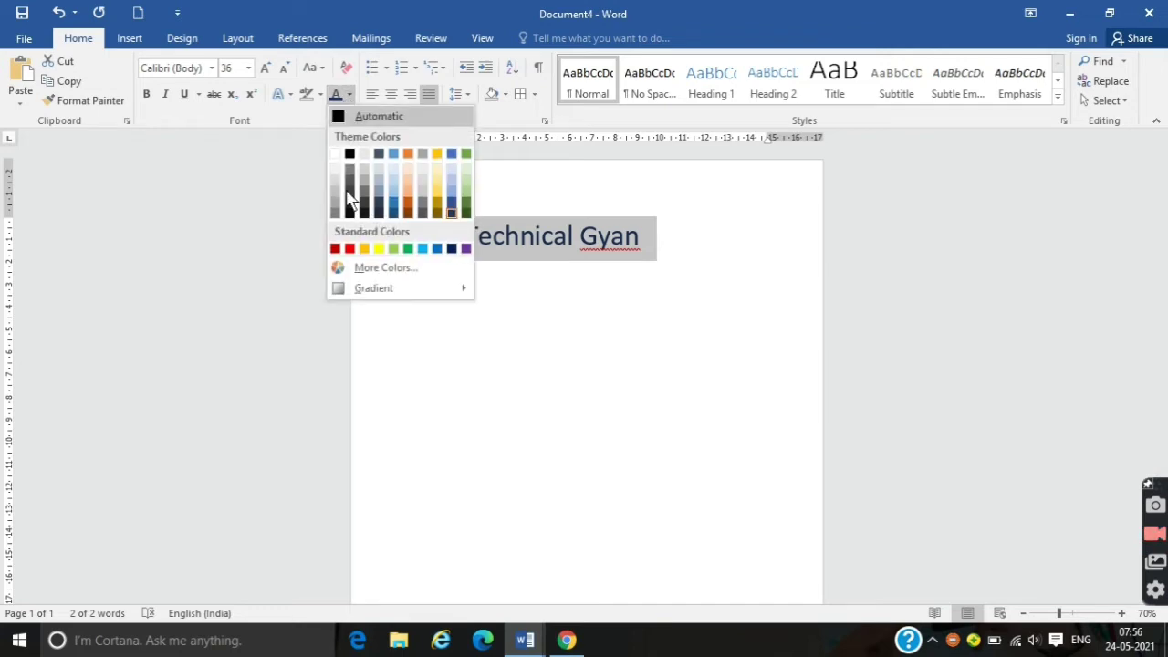
left_click(339, 267)
left_click(513, 266)
left_click(490, 242)
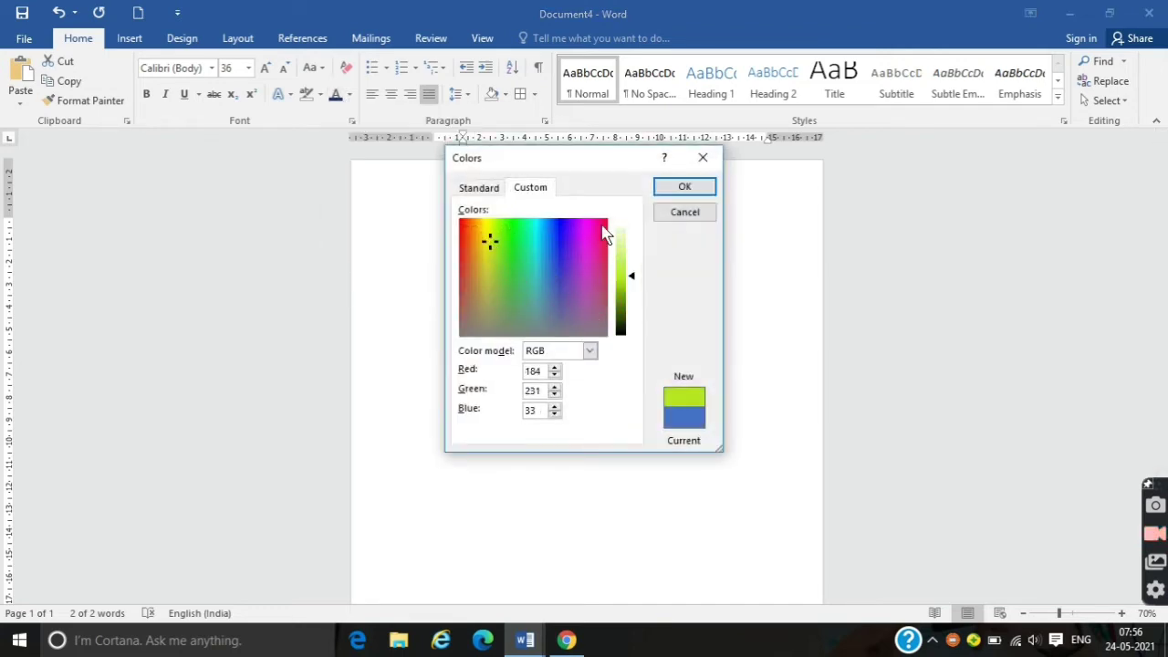
left_click(679, 187)
left_click(644, 268)
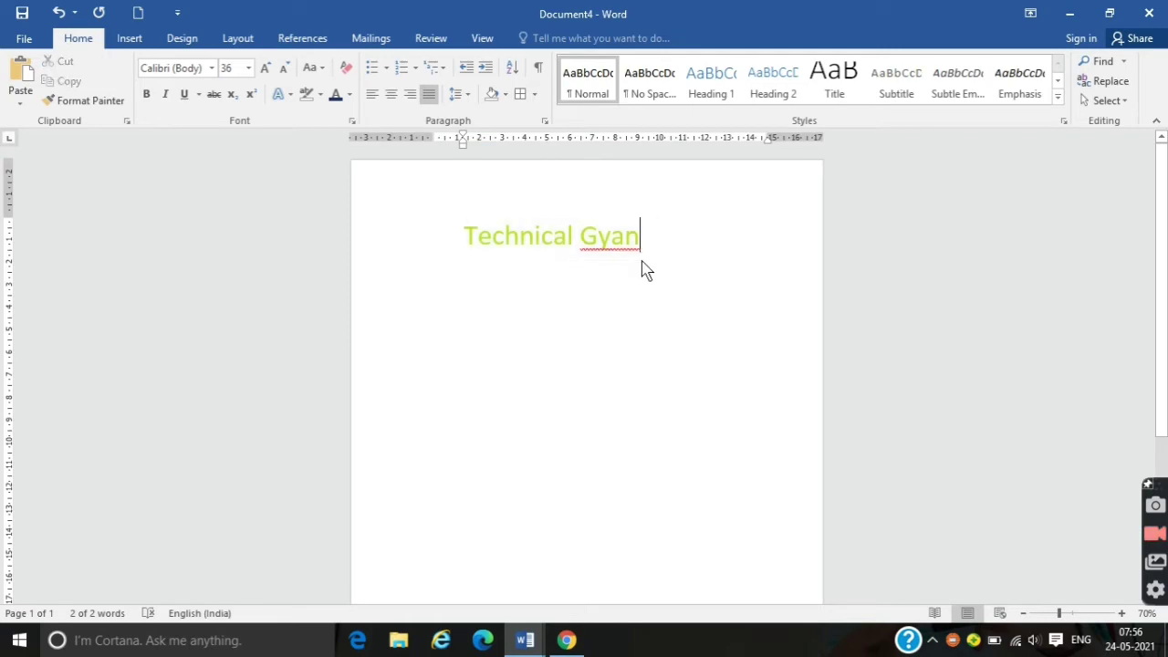
key("ctrl+z")
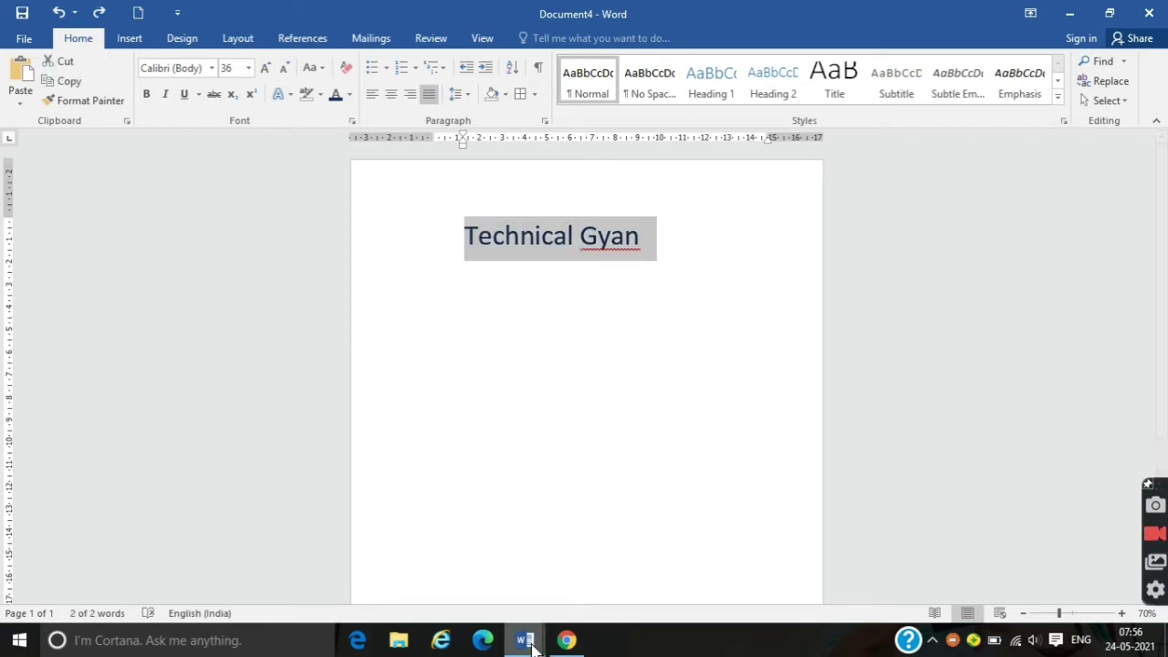
- Return to the tool table in Document1
mouse_move(525, 640)
left_click(468, 579)
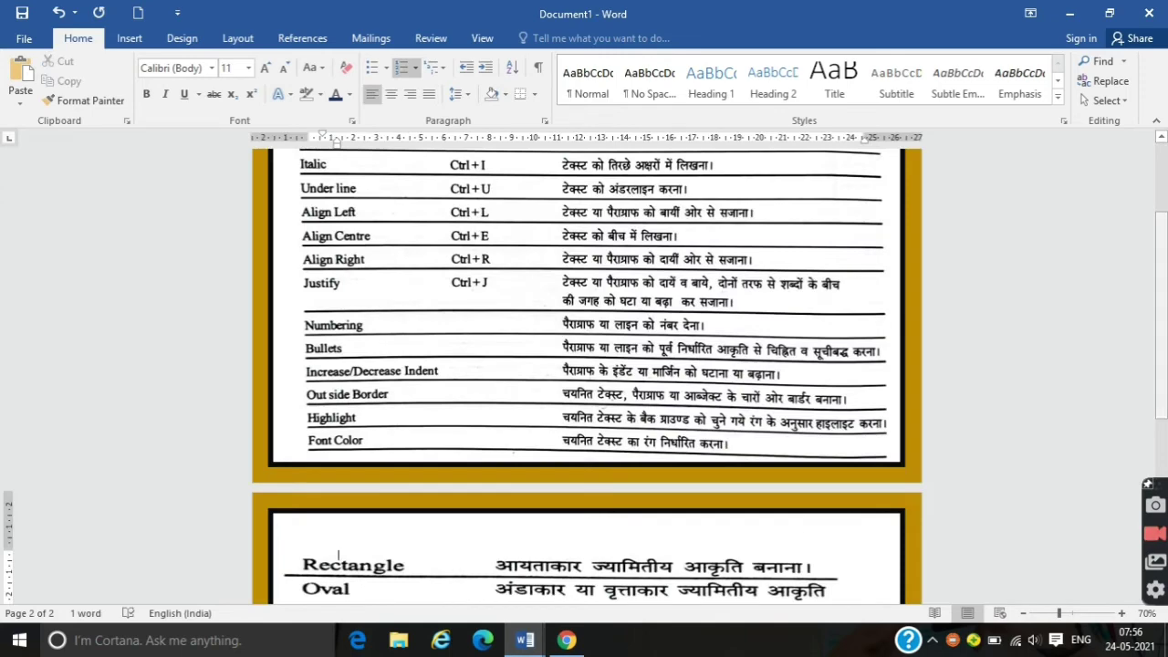
- Check the Rectangle row in Document1 and draw a rectangle about 13.4 cm wide and 6.9 cm high below "Technical Gyan" in Document4
left_click_drag(1160, 242, 1161, 367)
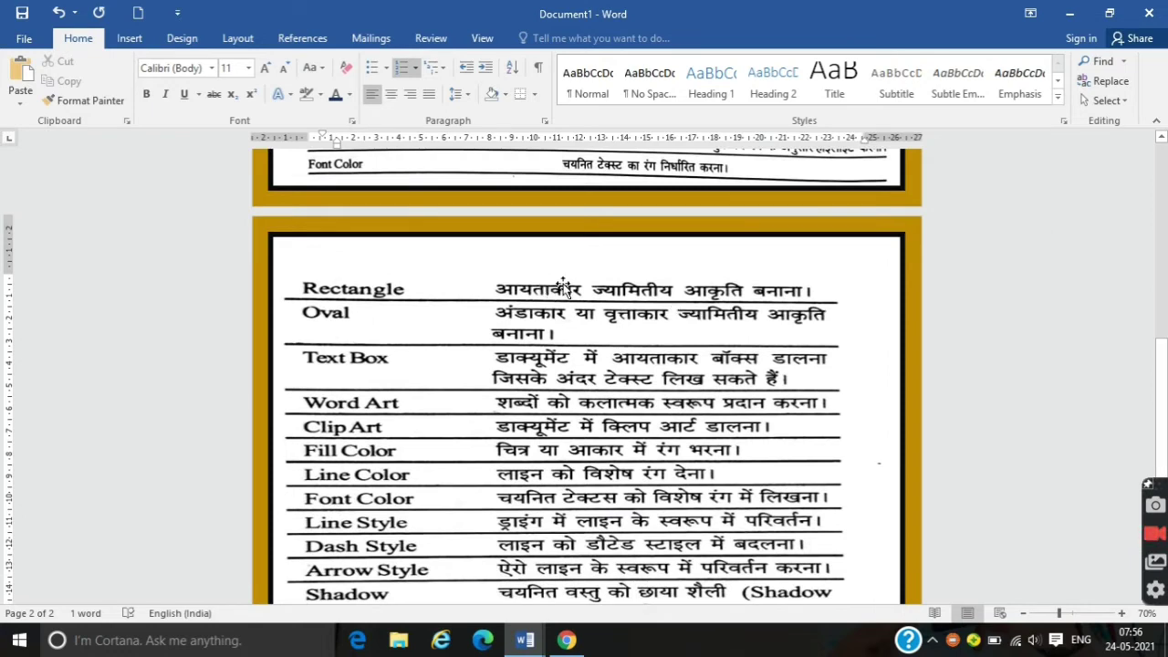
left_click(524, 640)
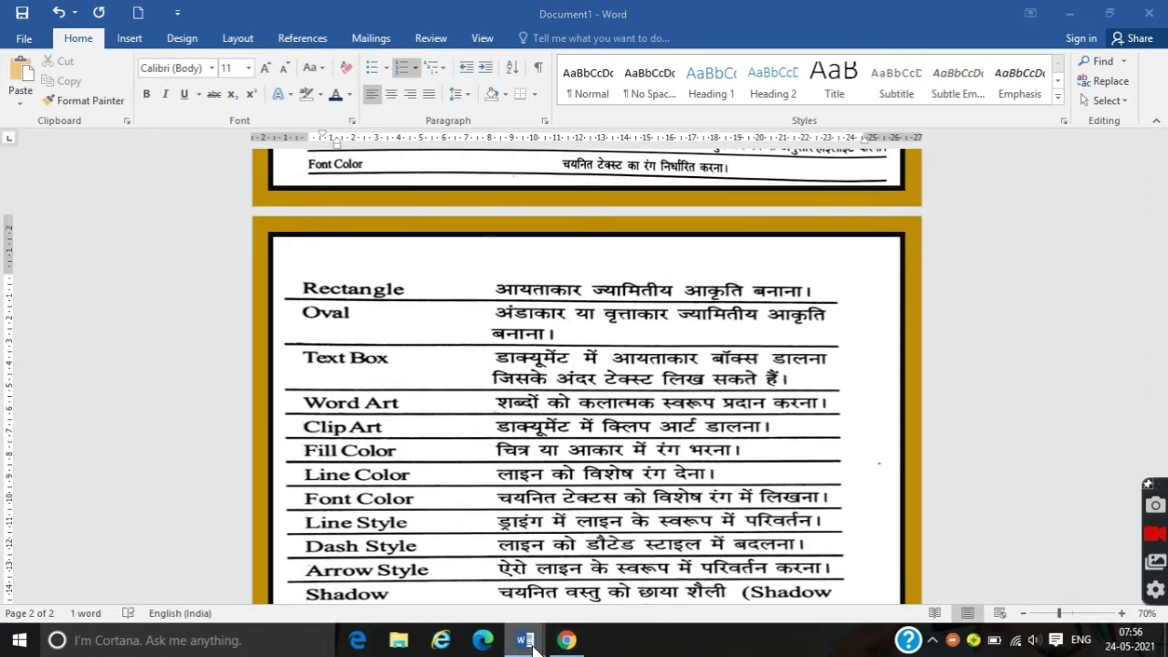
left_click(579, 584)
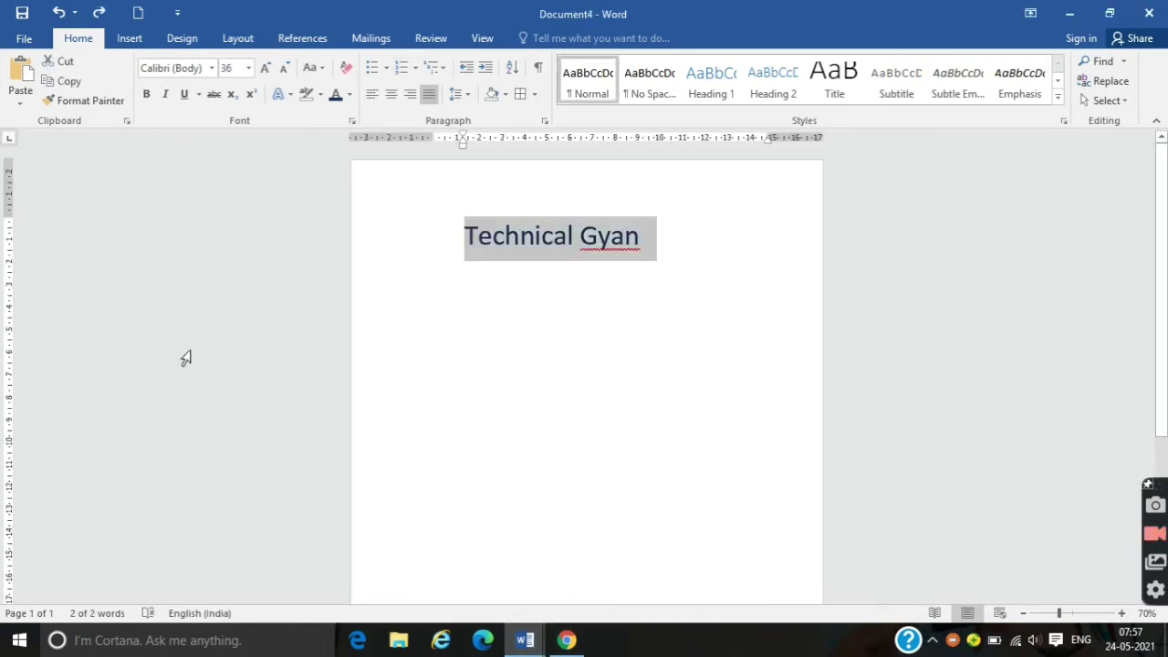
left_click(127, 39)
left_click(232, 93)
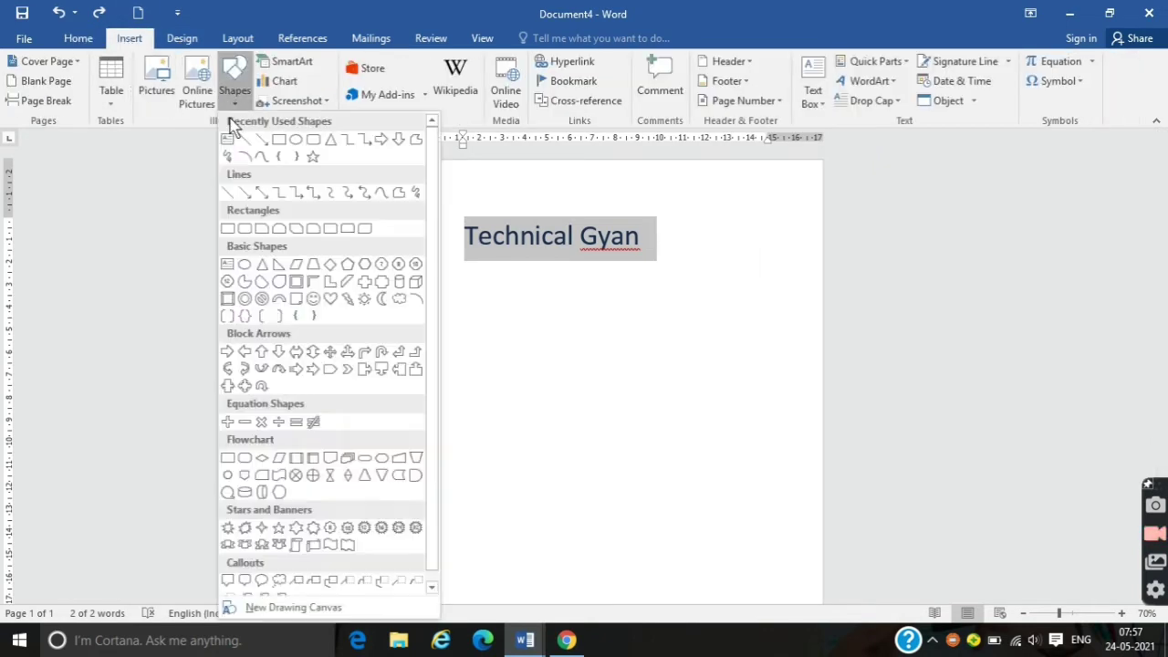
left_click(278, 139)
left_click_drag(414, 292, 474, 330)
left_click_drag(625, 424, 720, 447)
left_click_drag(551, 498, 610, 602)
left_click(78, 37)
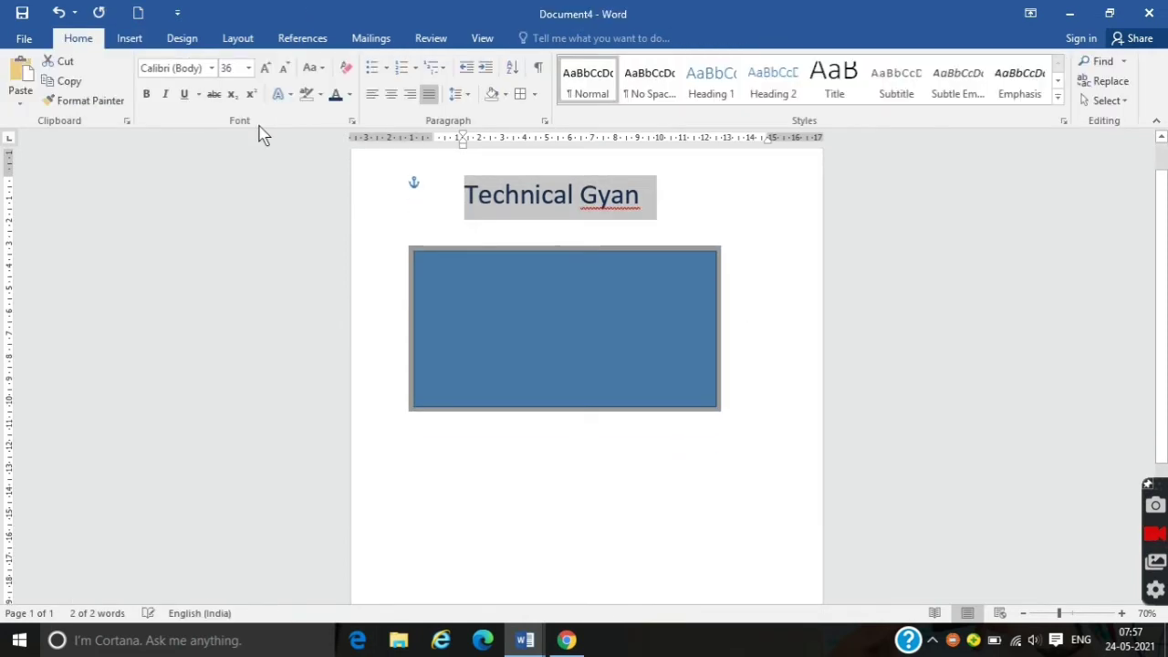
- Draw two smaller rectangles, one about 4 by 6.7 cm below the large one and one about 4.7 by 1.1 cm near its lower-right corner
left_click(578, 334)
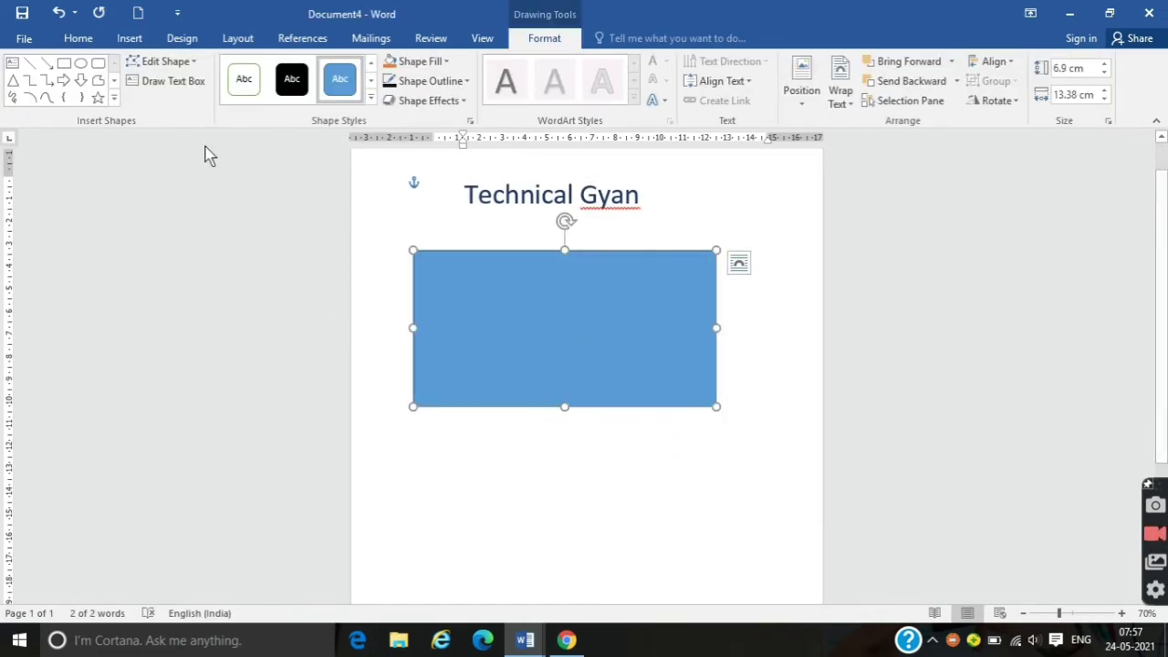
left_click(64, 62)
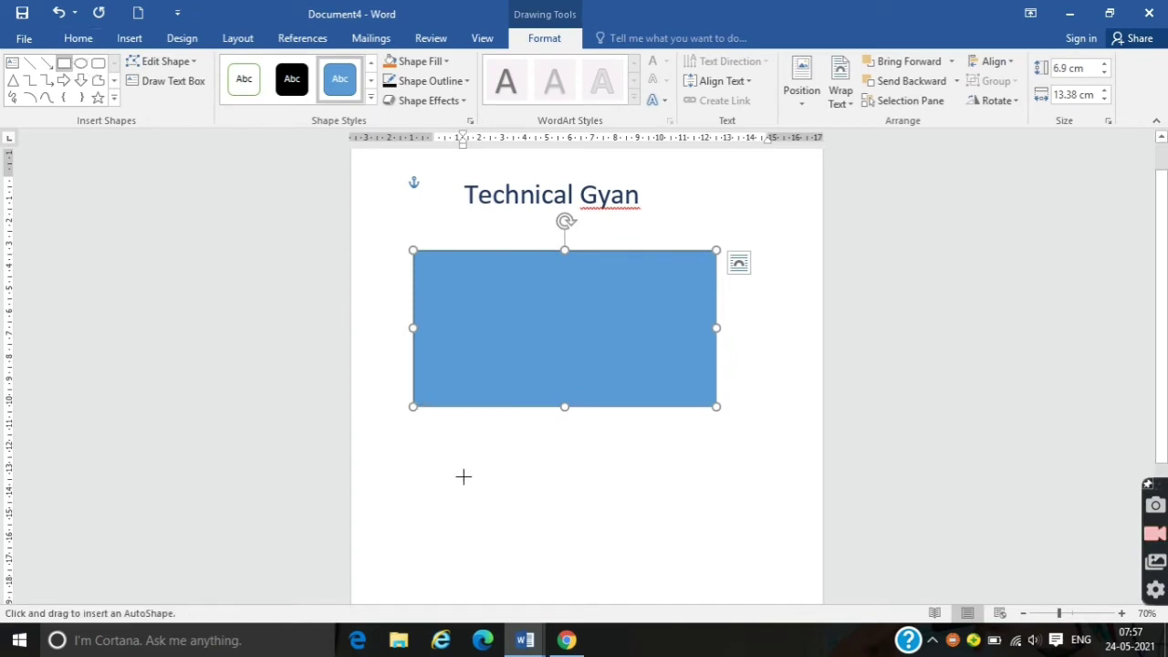
mouse_move(462, 476)
left_mouse_down()
mouse_move(516, 598)
mouse_move(553, 588)
left_mouse_up()
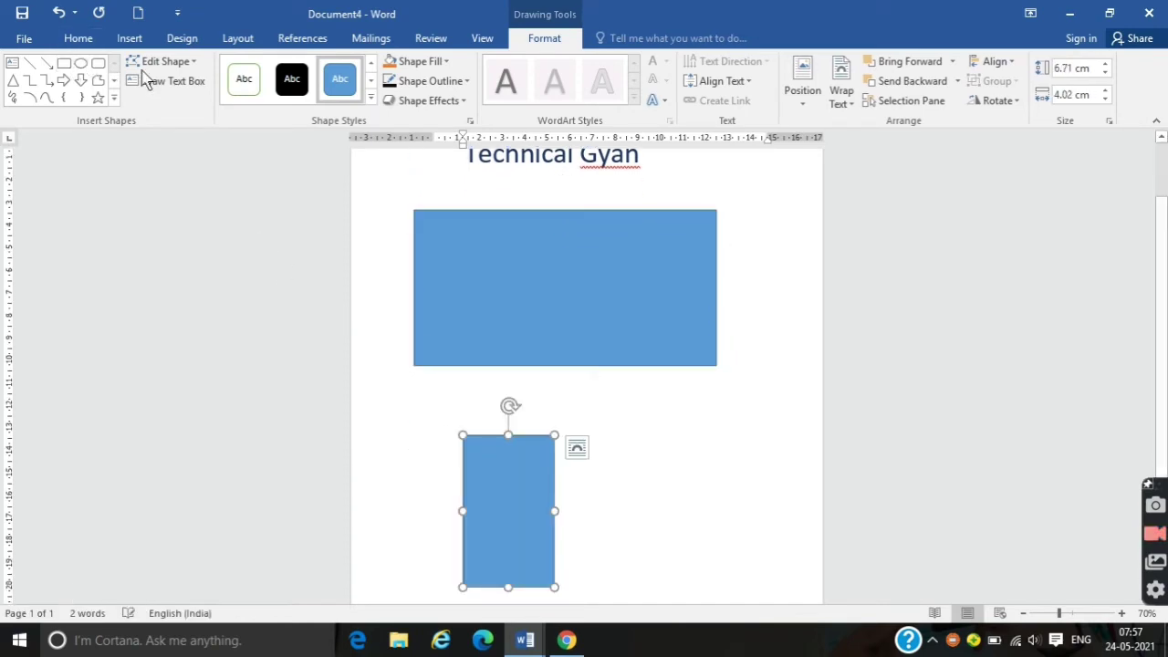
left_click(64, 62)
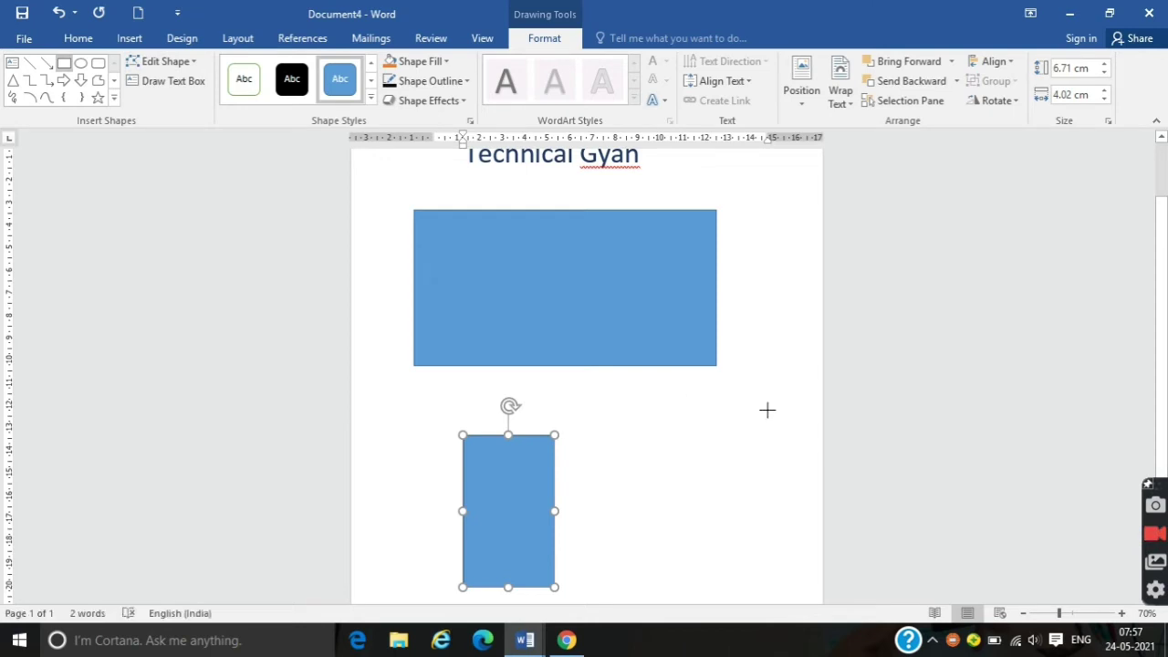
left_click_drag(679, 390, 787, 415)
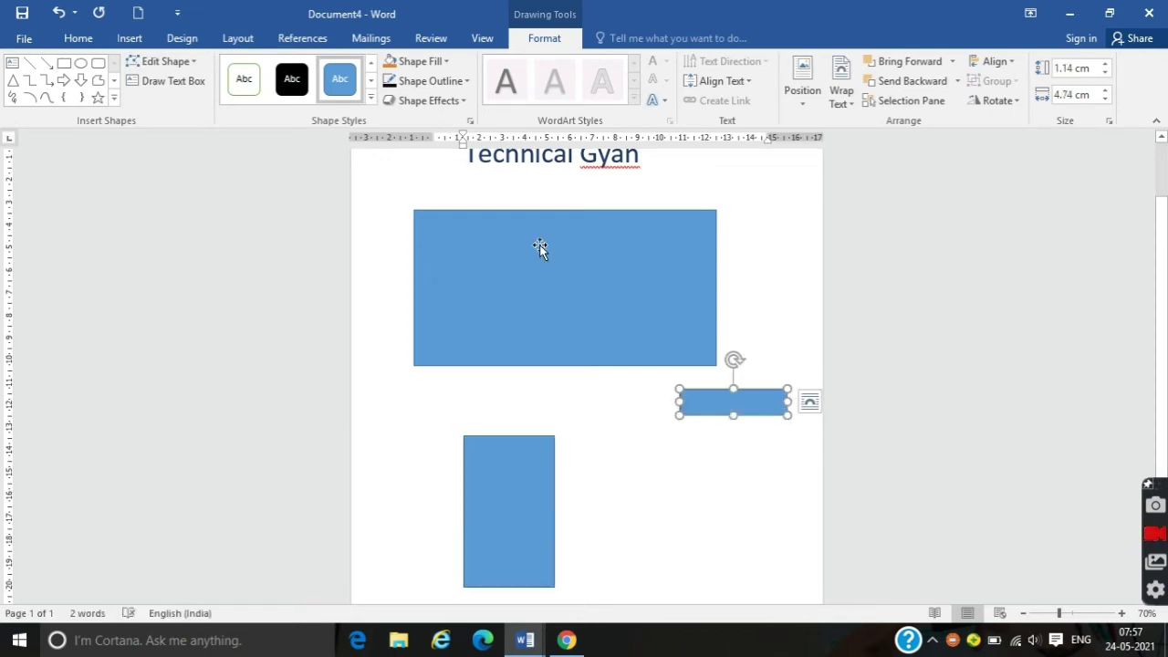
- Undo the three rectangles in Document4 and return to the tool table in Document1
key("ctrl+z")
key("ctrl+z")
key("ctrl+z")
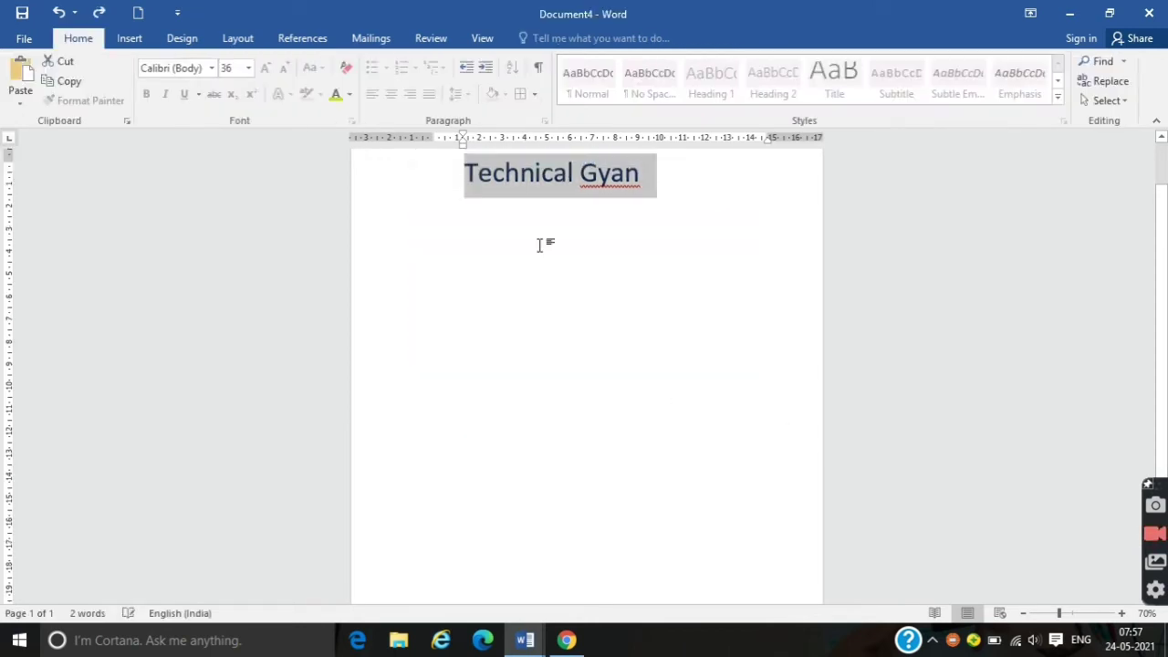
left_click(525, 639)
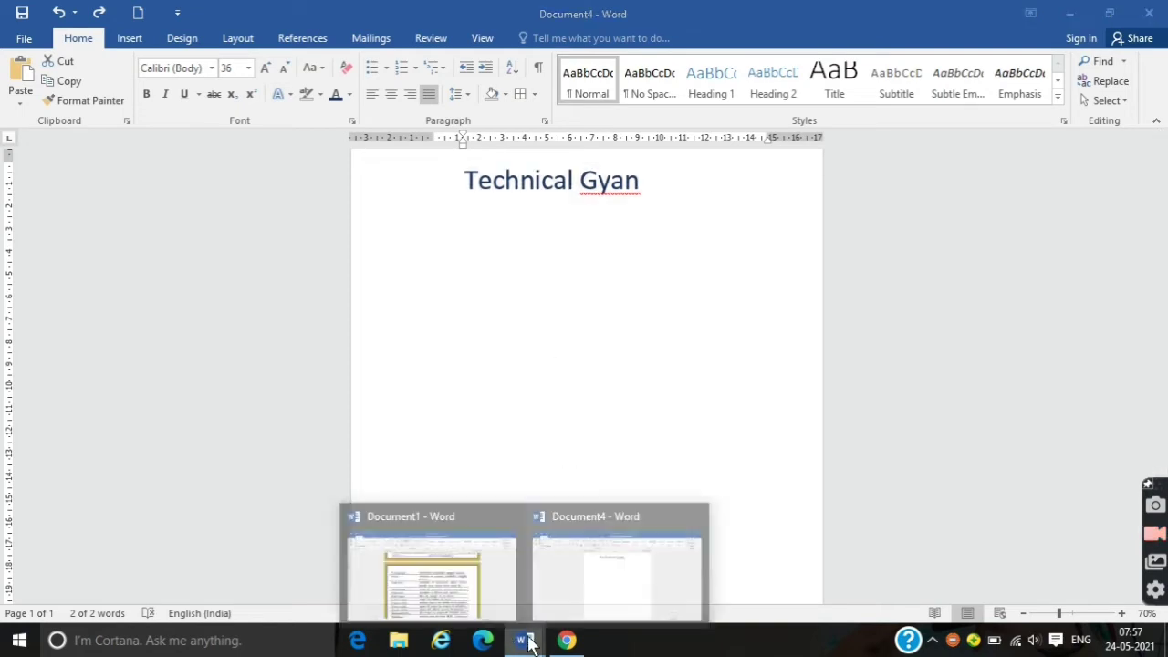
left_click(465, 603)
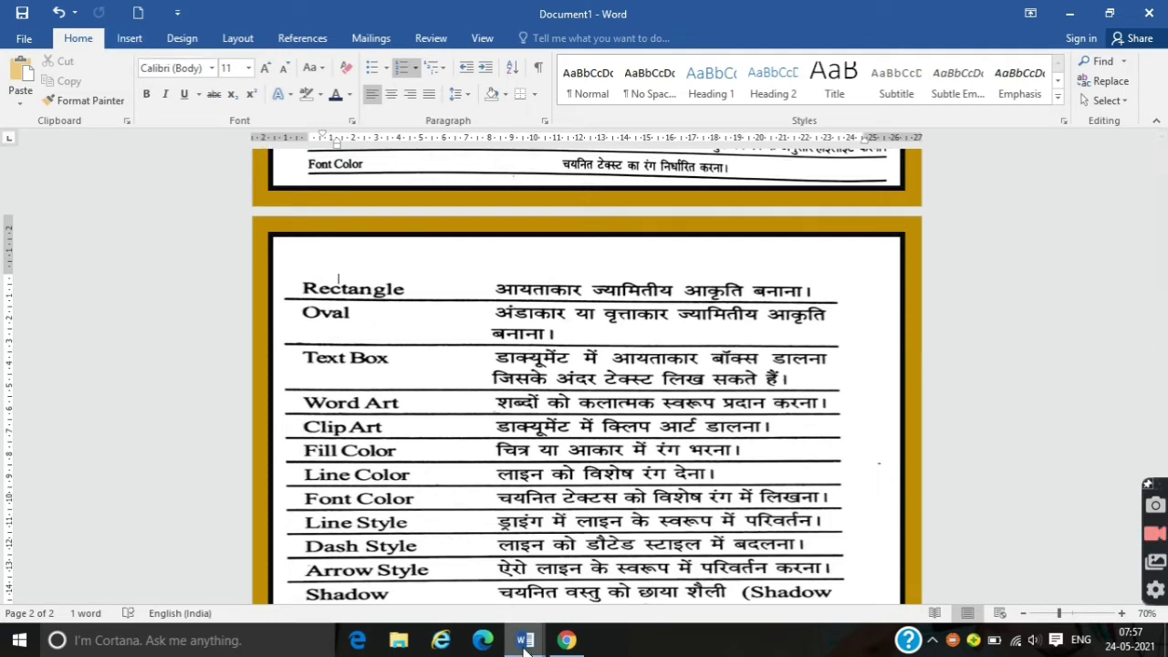
- In Document4, draw a circle about 6.1 cm in diameter and a tall oval about 3.8 by 9.4 cm below "Technical Gyan"
mouse_move(524, 650)
left_click(597, 538)
key("ctrl+a")
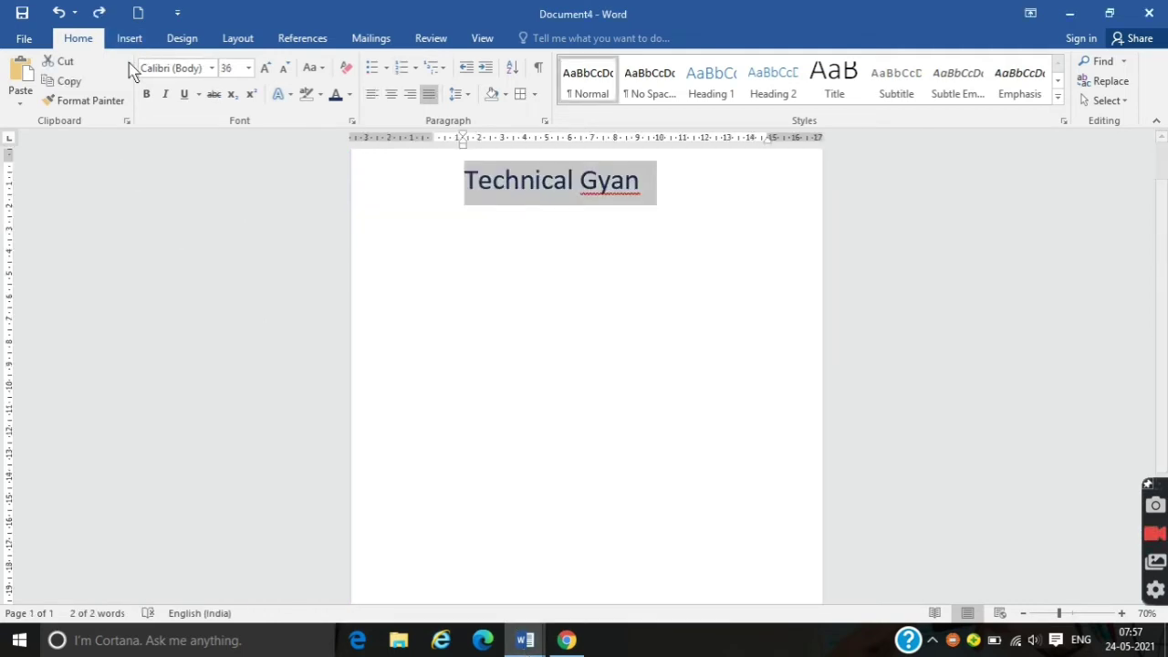
left_click(129, 39)
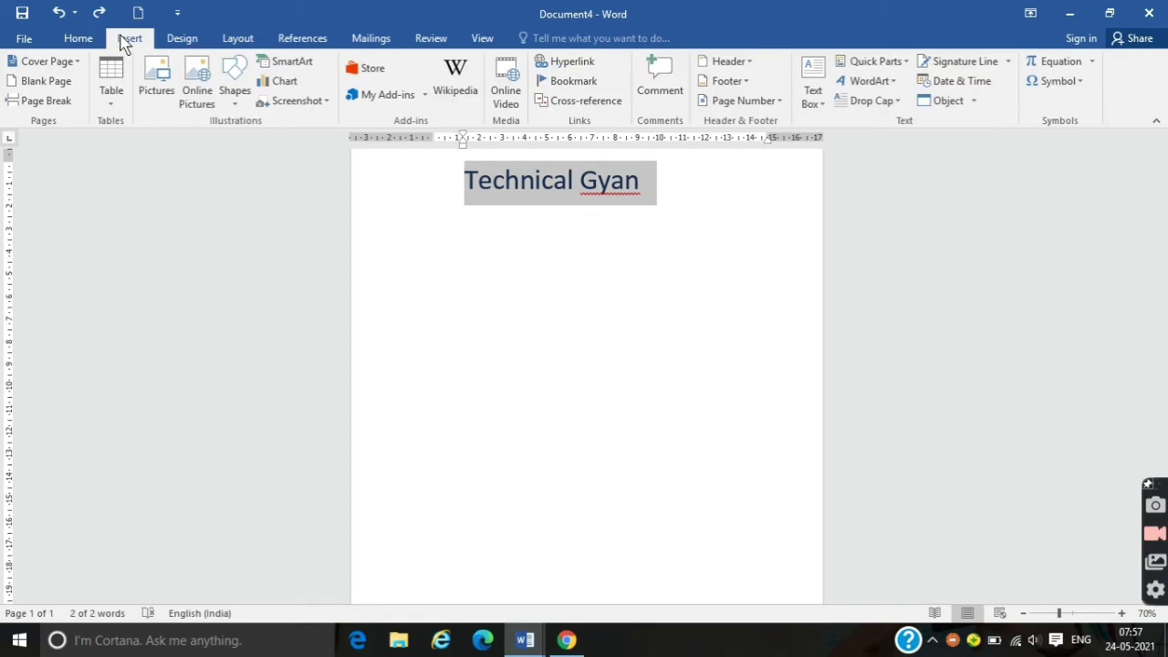
left_click(239, 91)
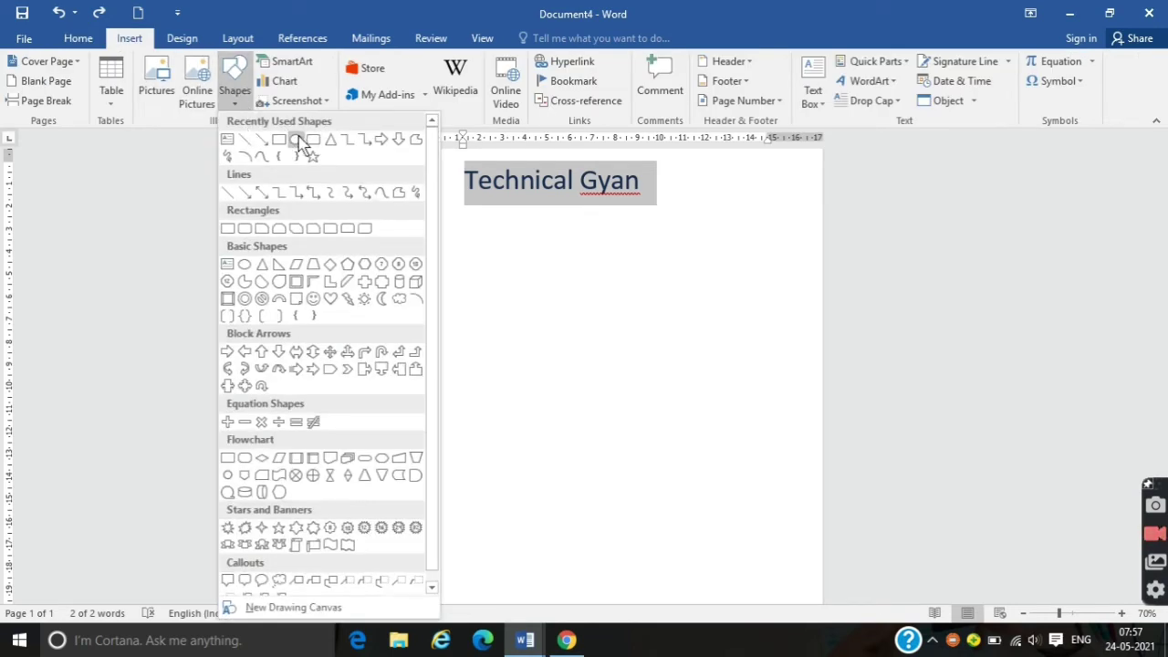
left_click(297, 140)
mouse_move(458, 294)
left_mouse_down()
mouse_move(511, 357)
mouse_move(599, 402)
mouse_move(595, 430)
left_mouse_up()
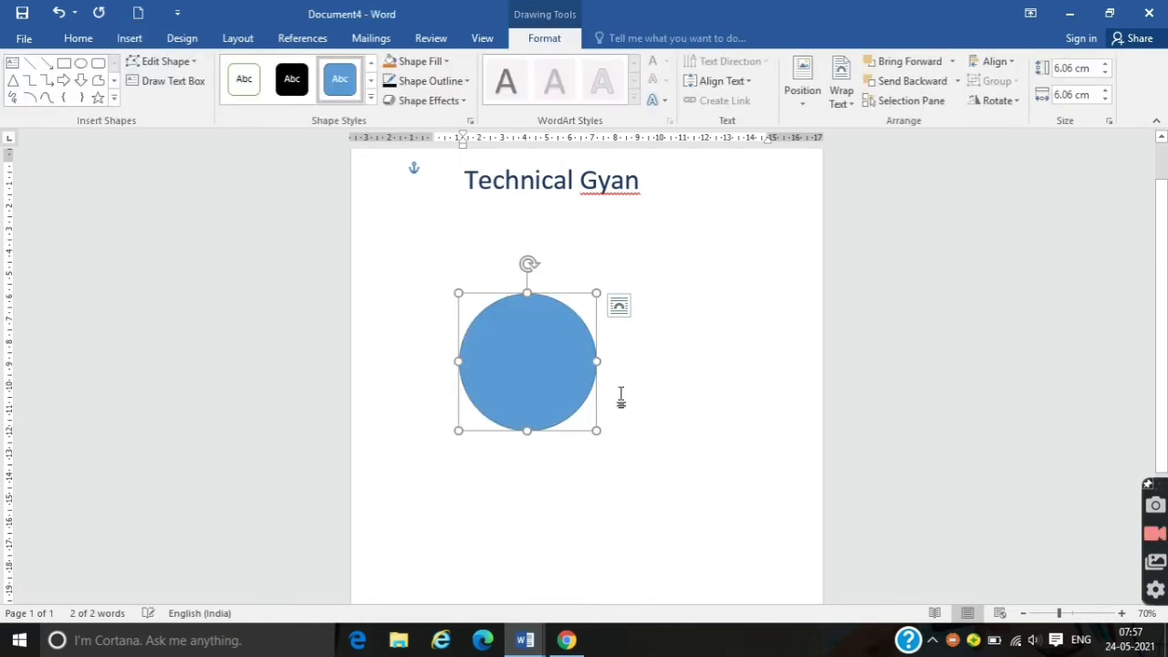
left_click(80, 63)
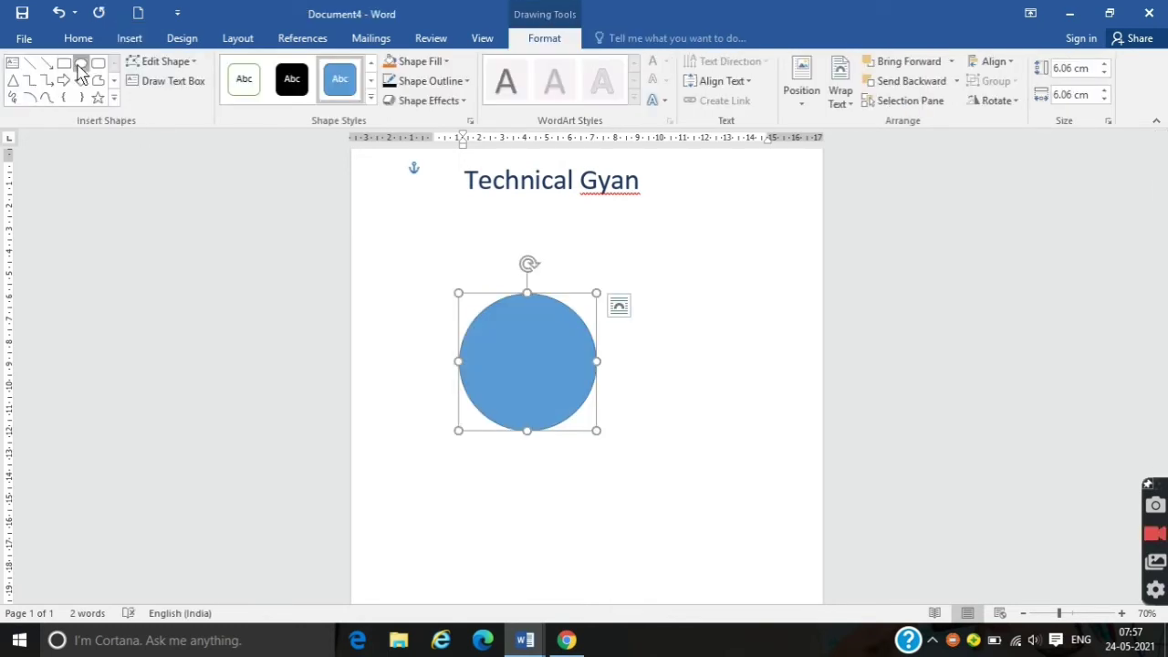
left_click_drag(681, 271, 766, 485)
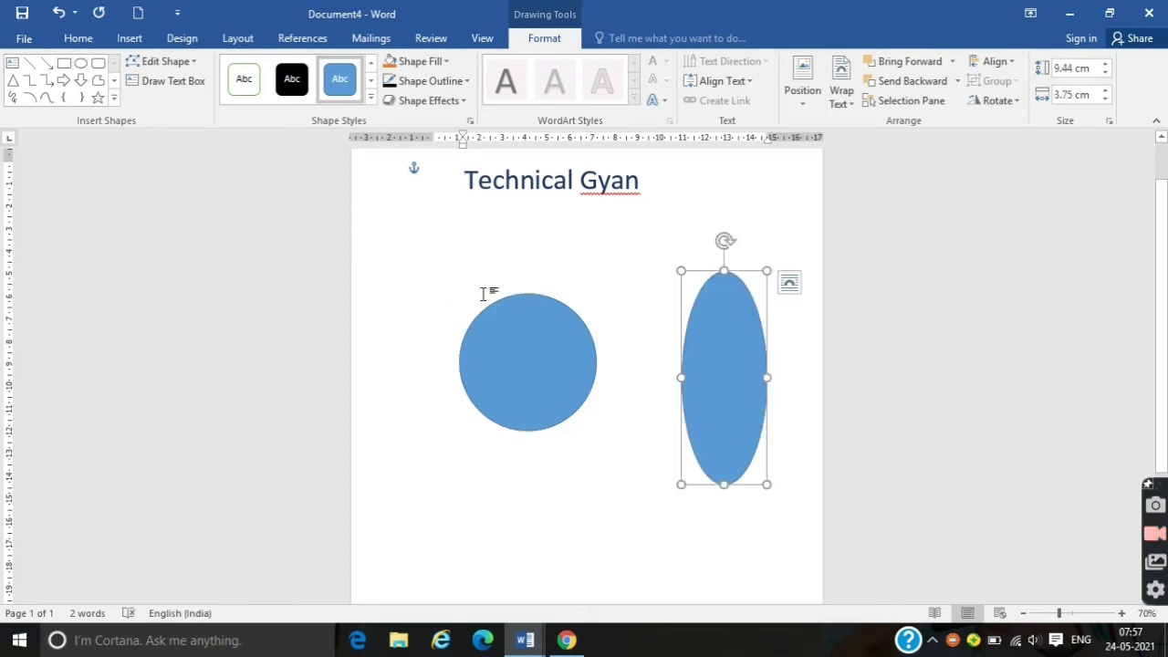
- Undo the circle and the oval in Document4, and go back to the tool table in Document1
key("ctrl+z")
key("ctrl+z")
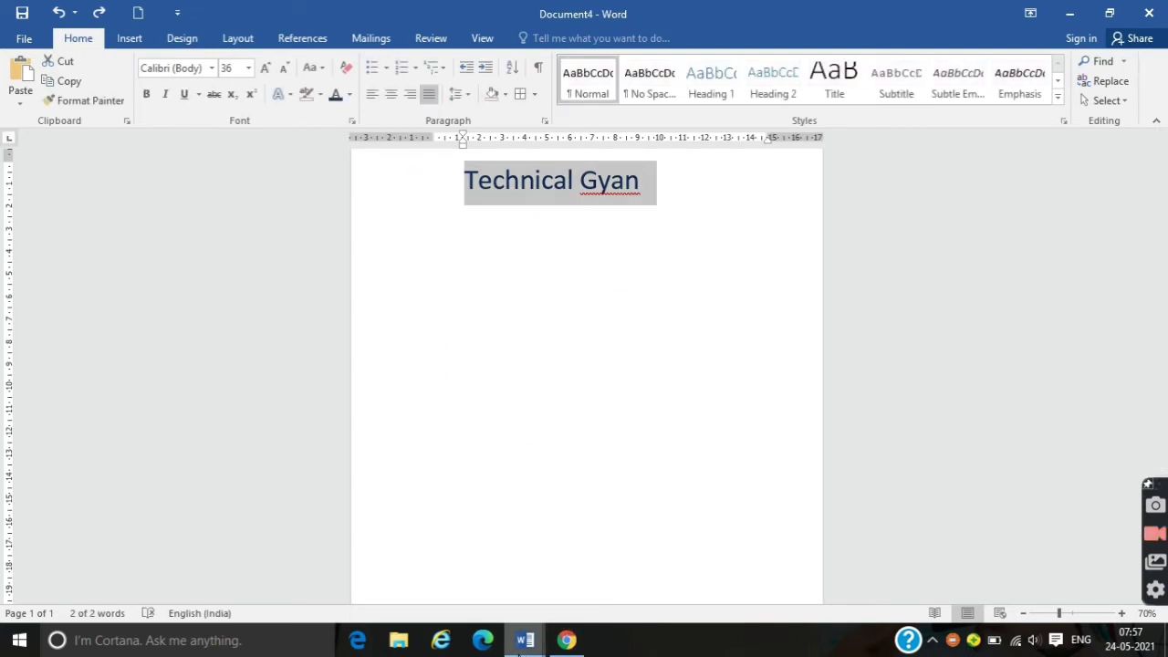
mouse_move(525, 640)
left_click(446, 553)
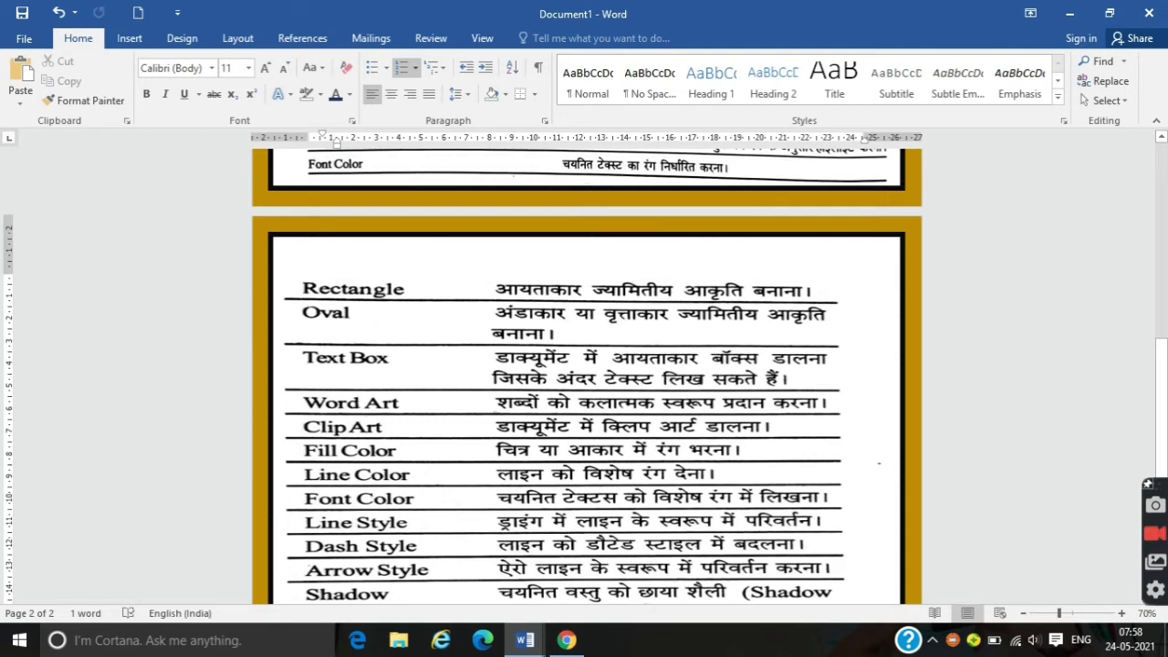
- In Document4, draw a text box about 14.9 cm wide and 9.9 cm high below "Technical Gyan"
mouse_move(525, 639)
left_click(594, 552)
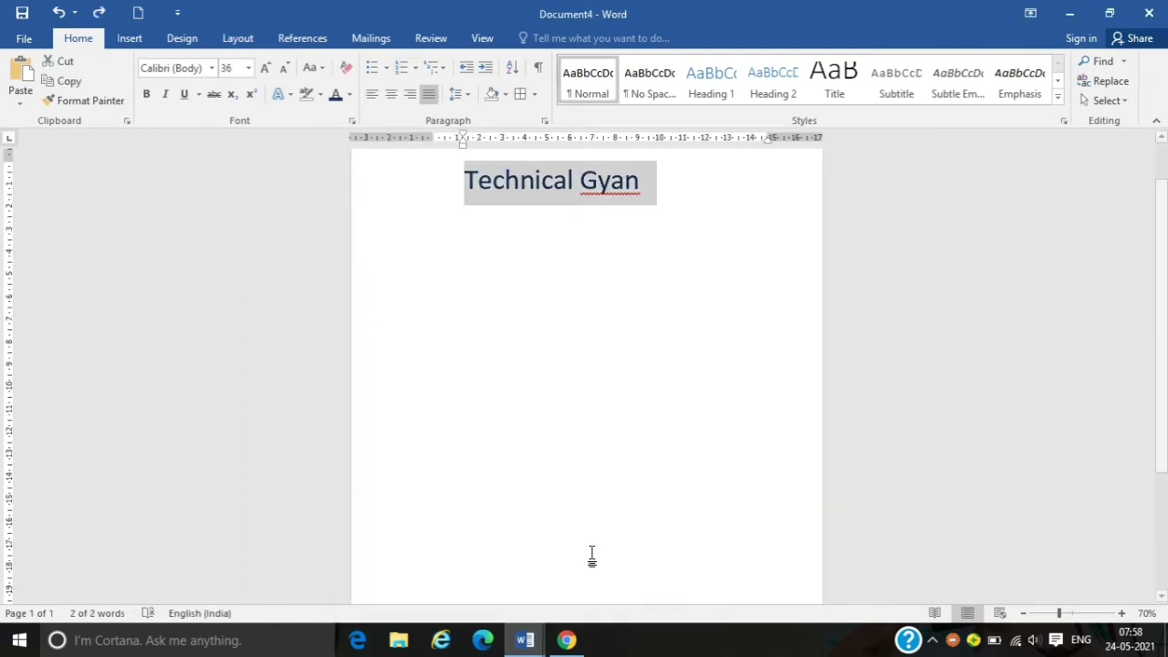
left_click(554, 180)
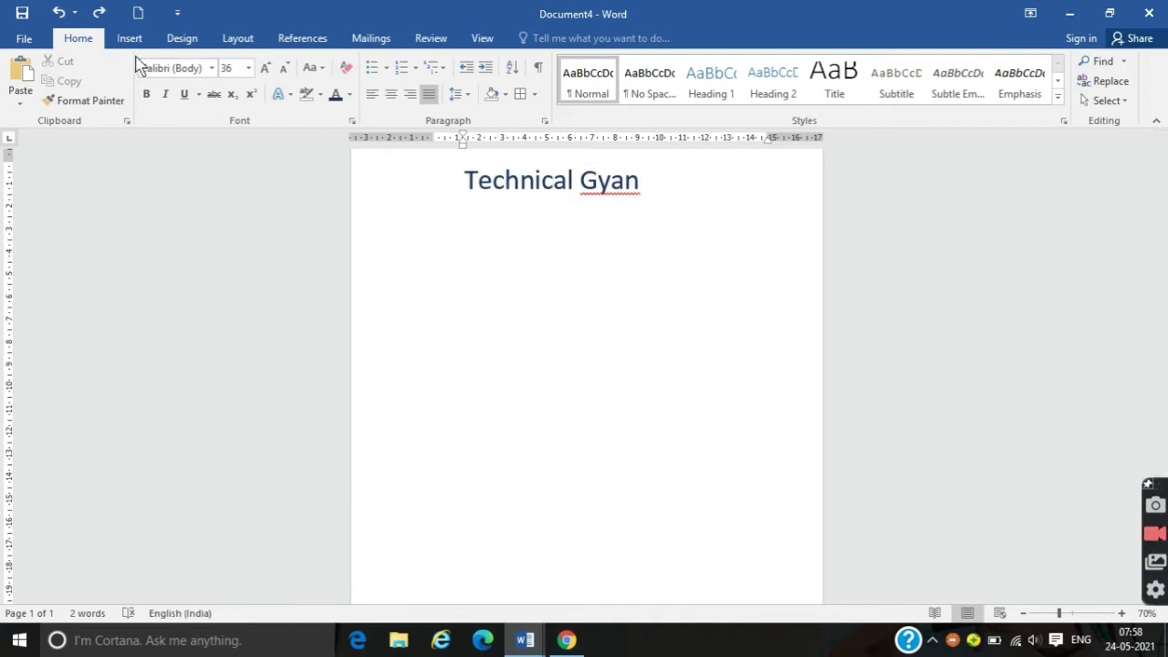
left_click(128, 38)
left_click(234, 89)
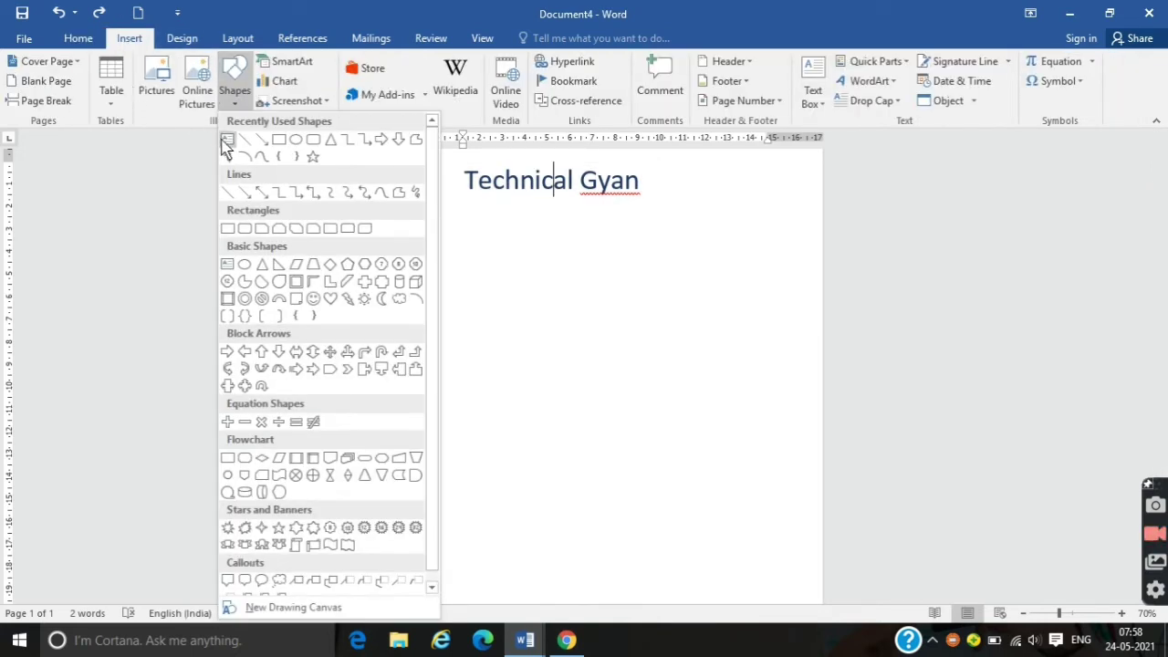
left_click(227, 143)
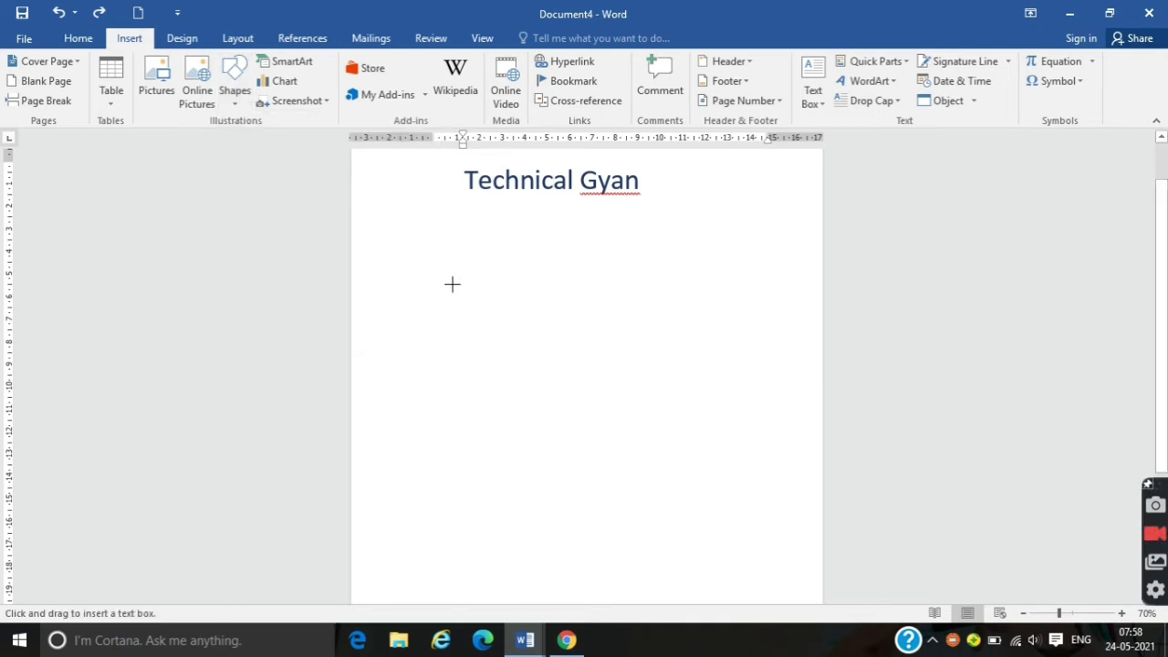
mouse_move(424, 258)
left_mouse_down()
mouse_move(521, 319)
mouse_move(687, 462)
mouse_move(759, 482)
left_mouse_up()
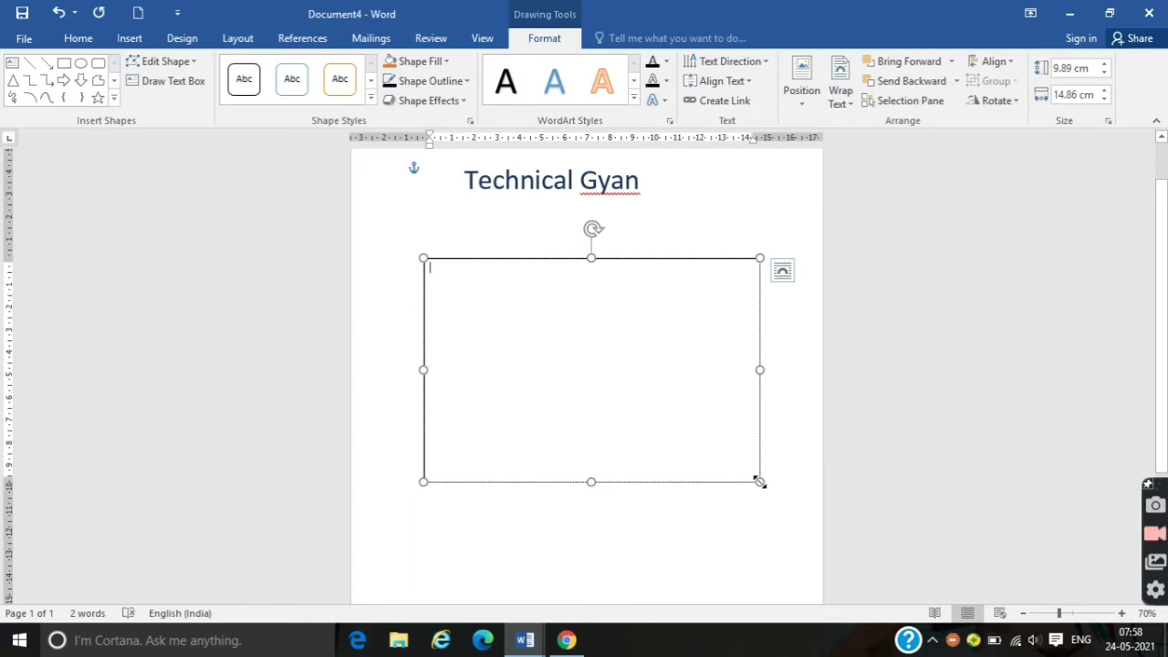
- Increase the text box's font size to 26 and enter "Technical Gyan" inside it
left_click(79, 39)
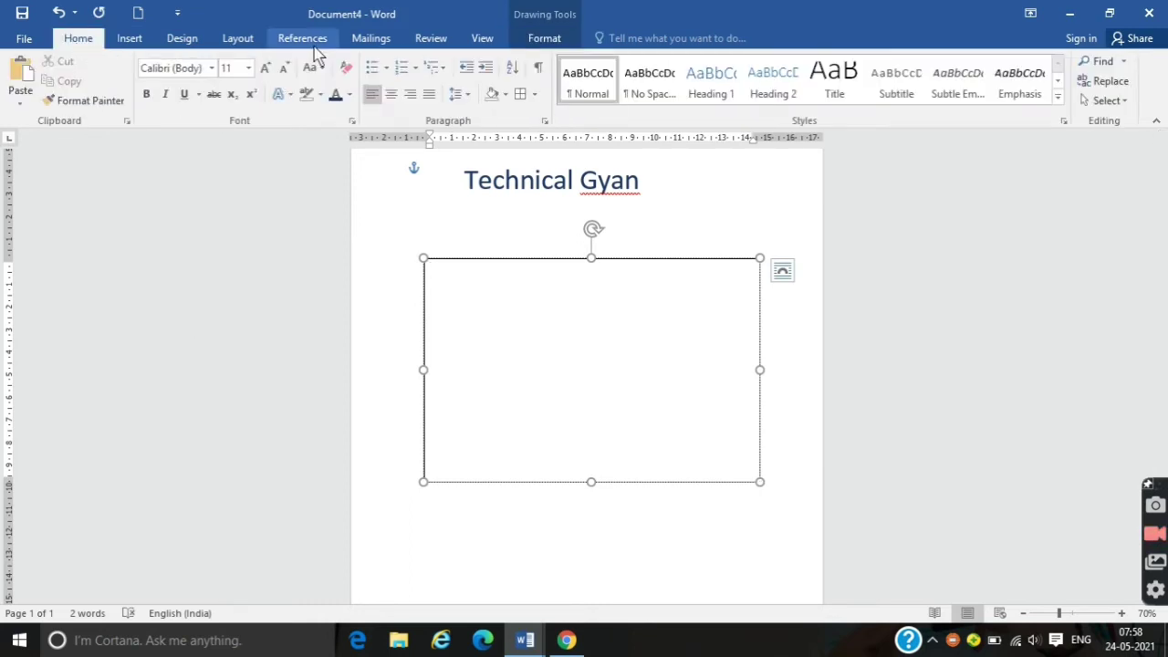
left_click(264, 69)
left_click(265, 69)
left_click(265, 70)
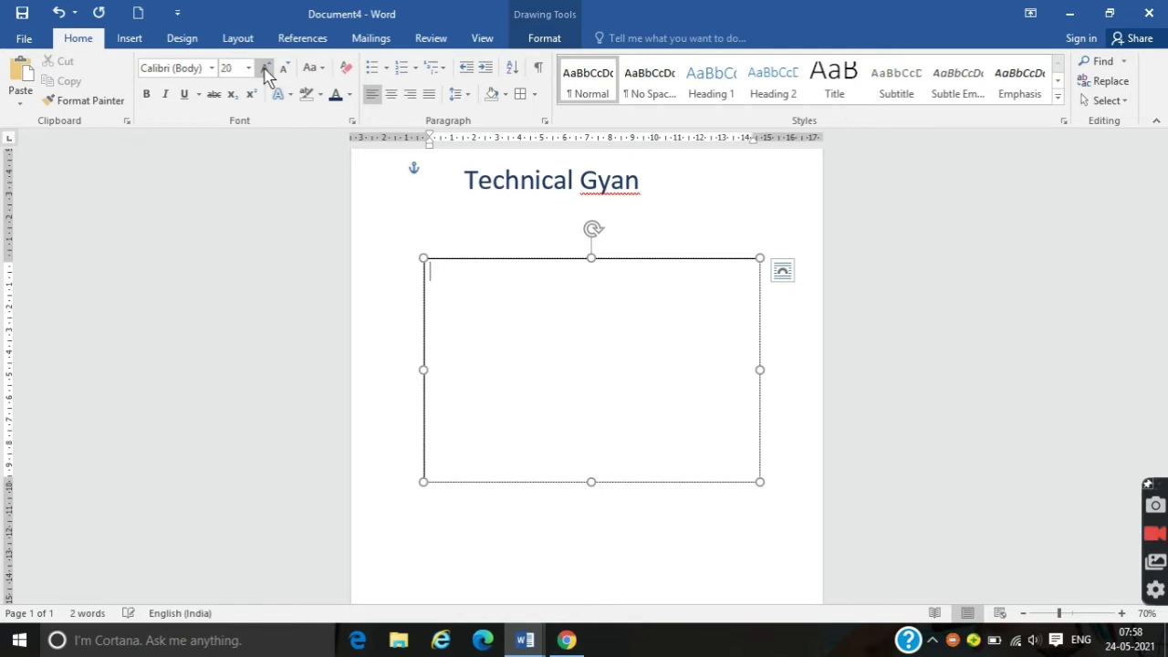
left_click(265, 70)
left_click(264, 70)
left_click(264, 70)
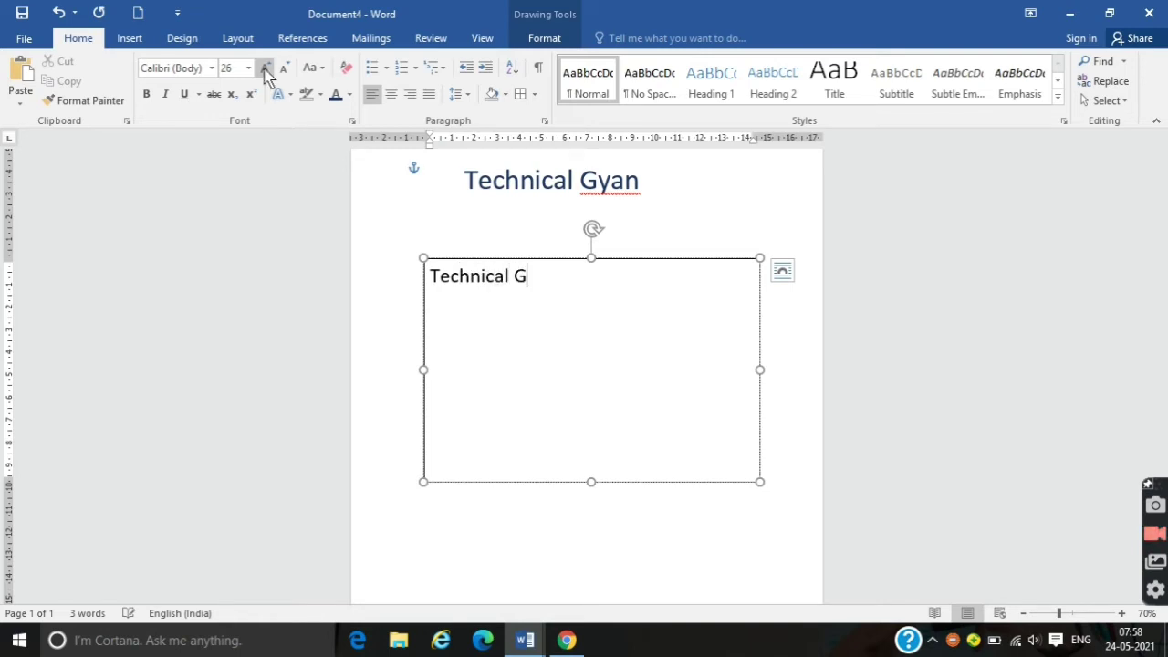
type("yan")
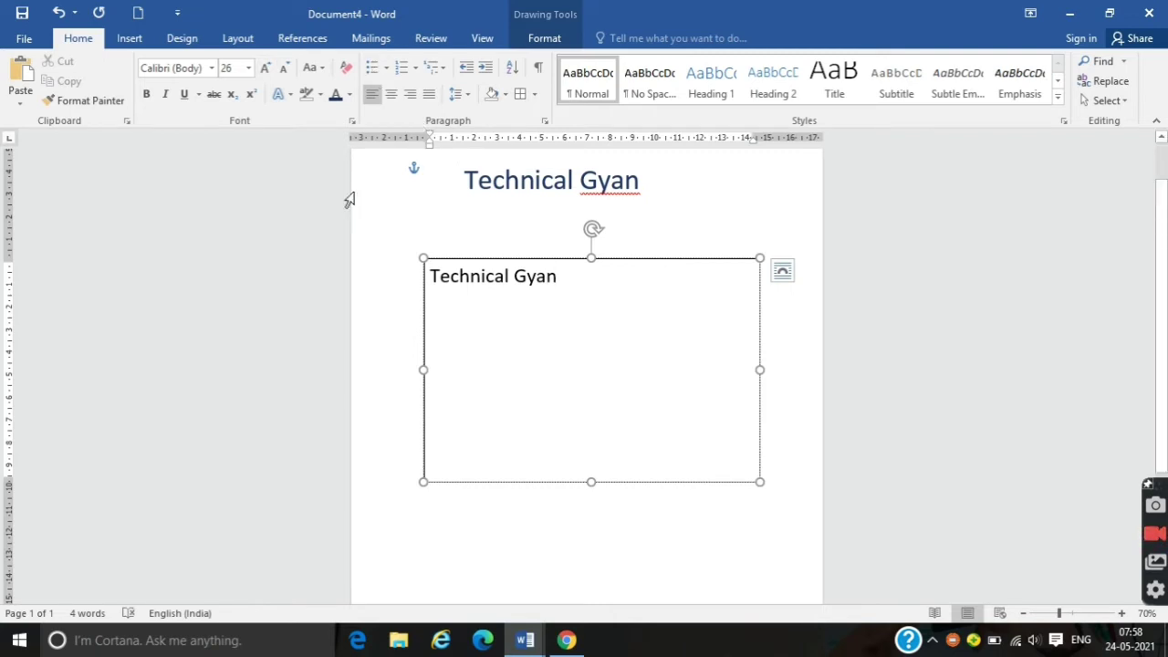
- Undo the text box along with its text and font size changes
key("ctrl+z")
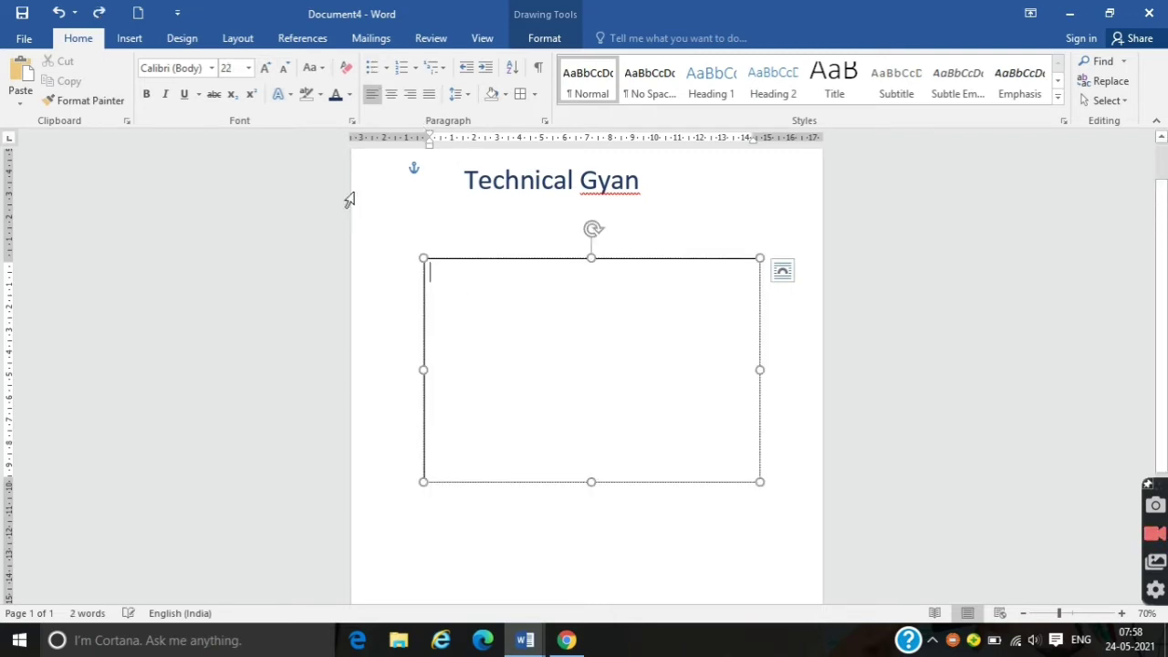
key("ctrl+z")
key("ctrl+z")
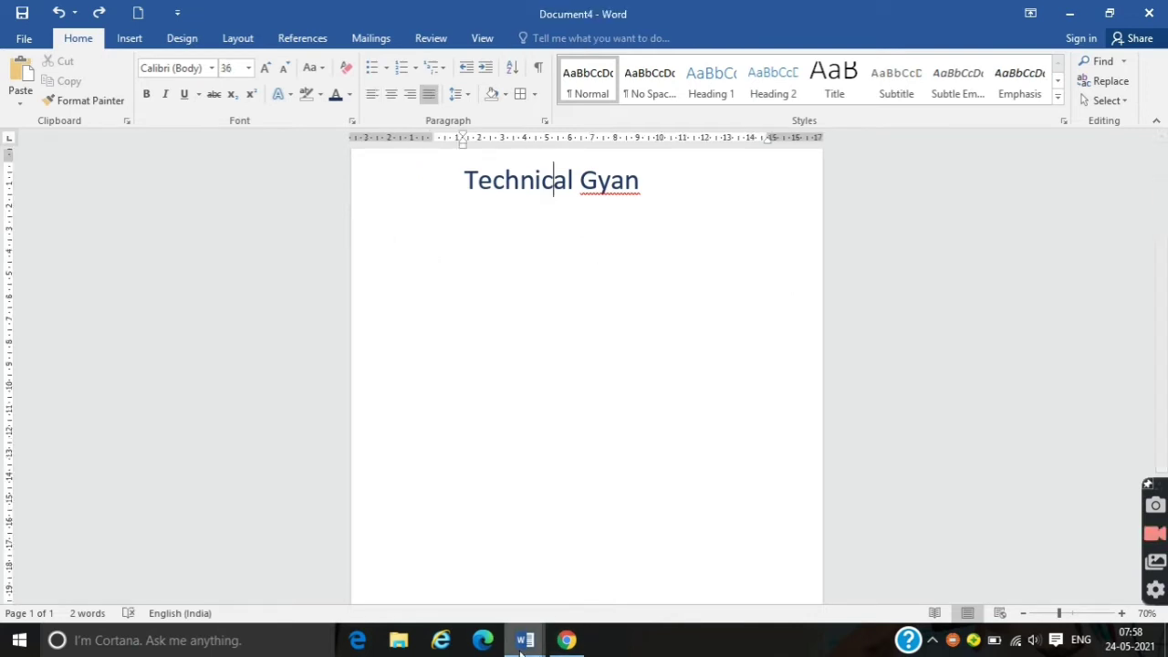
- Review the Word Art row and the remaining drawing tools in Document1's table, and return to Document4
mouse_move(522, 650)
left_click(447, 629)
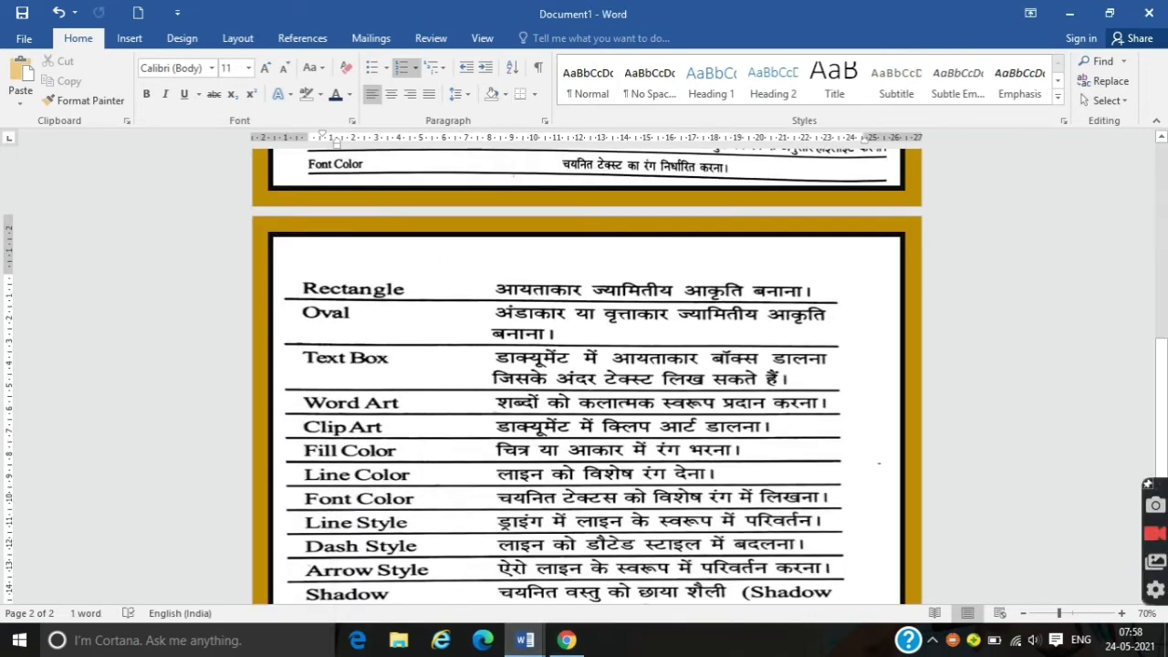
left_click_drag(1161, 407, 1161, 437)
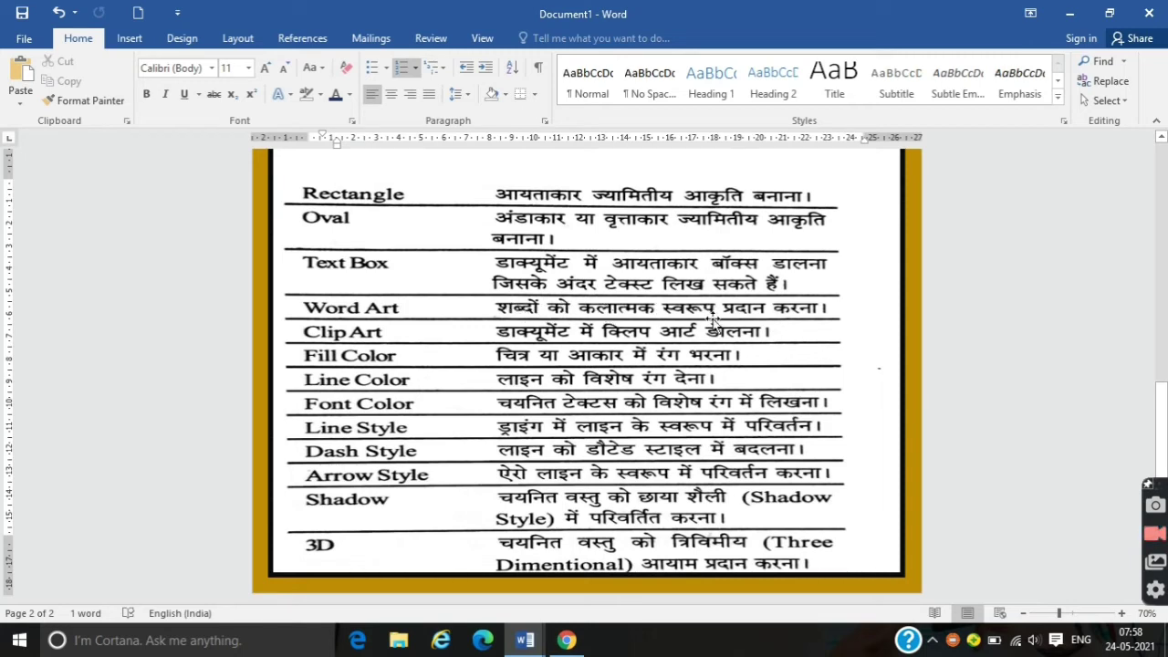
mouse_move(525, 640)
left_click(597, 583)
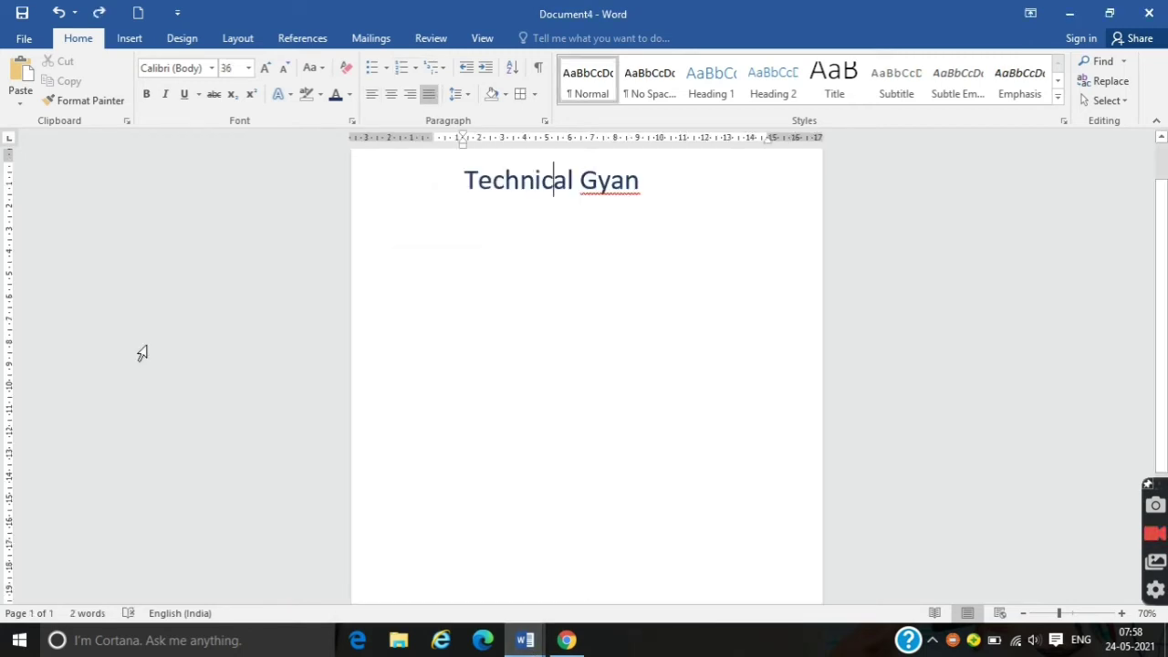
- Insert WordArt in the white style with an orange outline and place it below the "Technical Gyan" heading
left_click(129, 39)
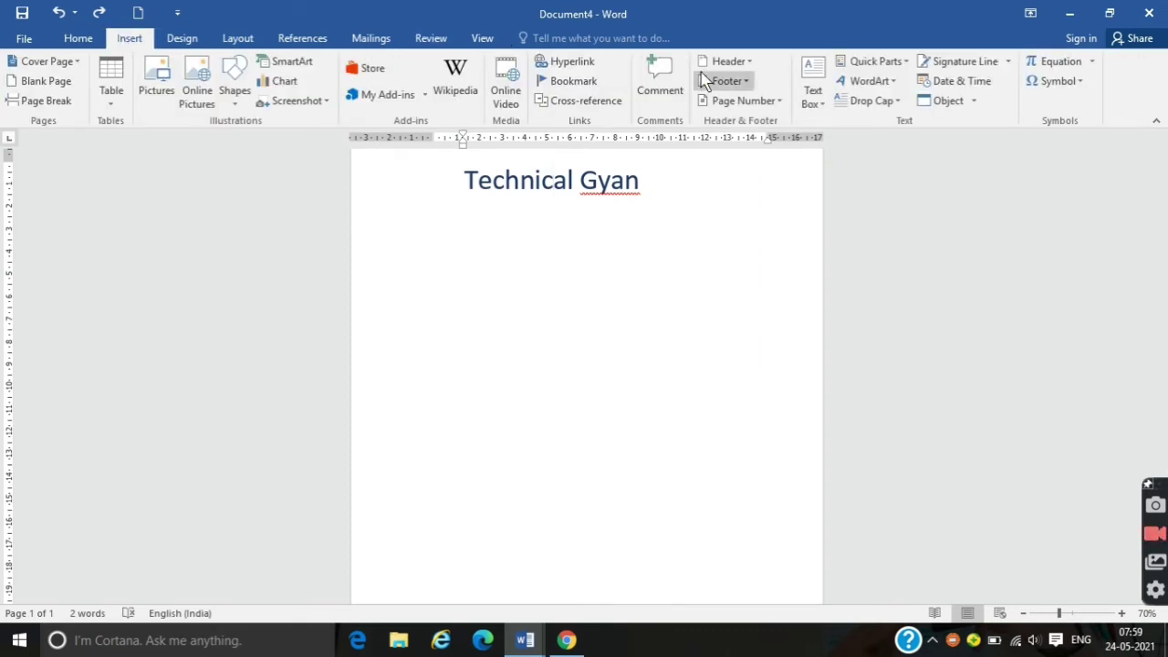
left_click(876, 84)
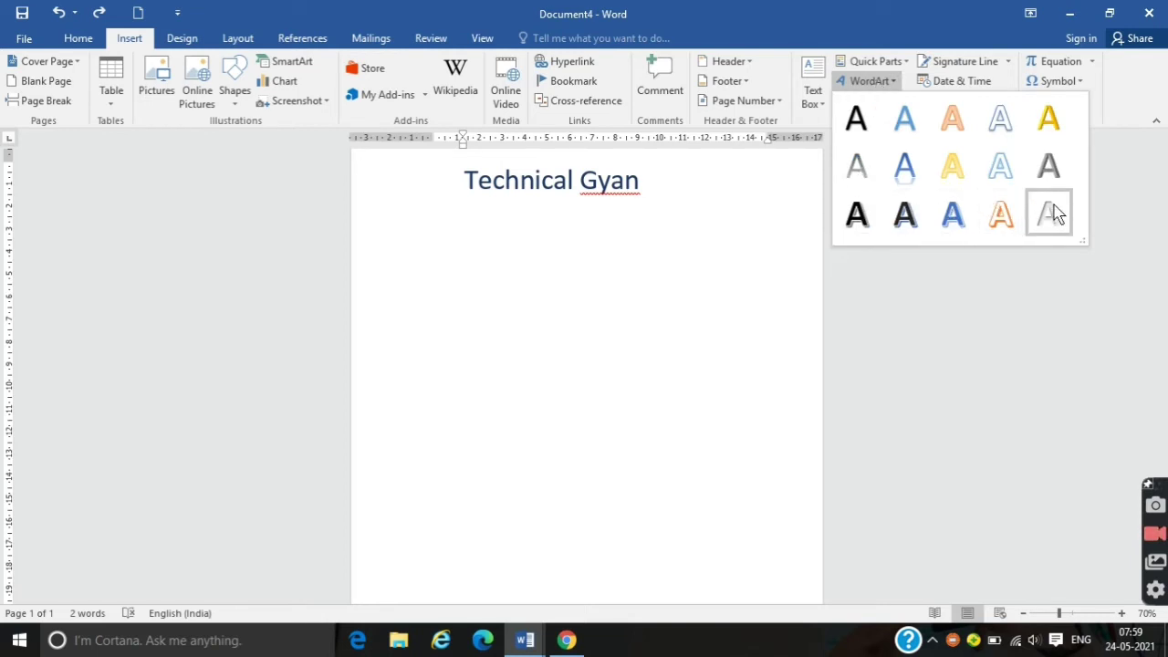
left_click(1007, 228)
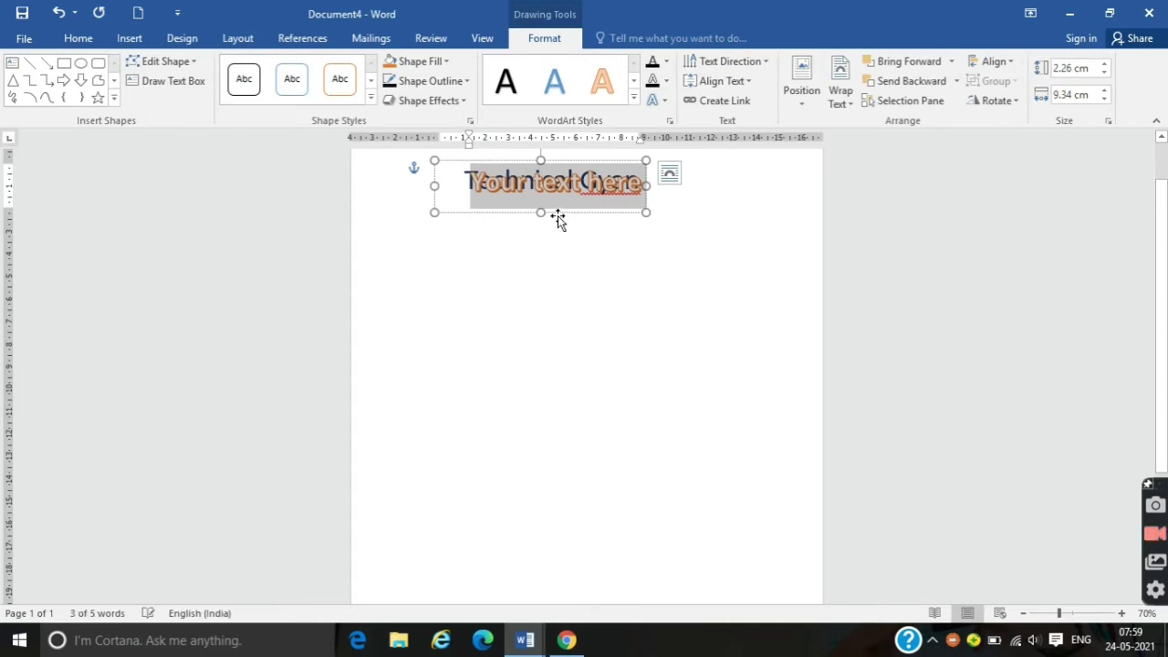
left_click_drag(560, 215, 572, 401)
left_click_drag(488, 365, 722, 365)
- Replace the WordArt's placeholder text with "Technical Gyan"
type("Te")
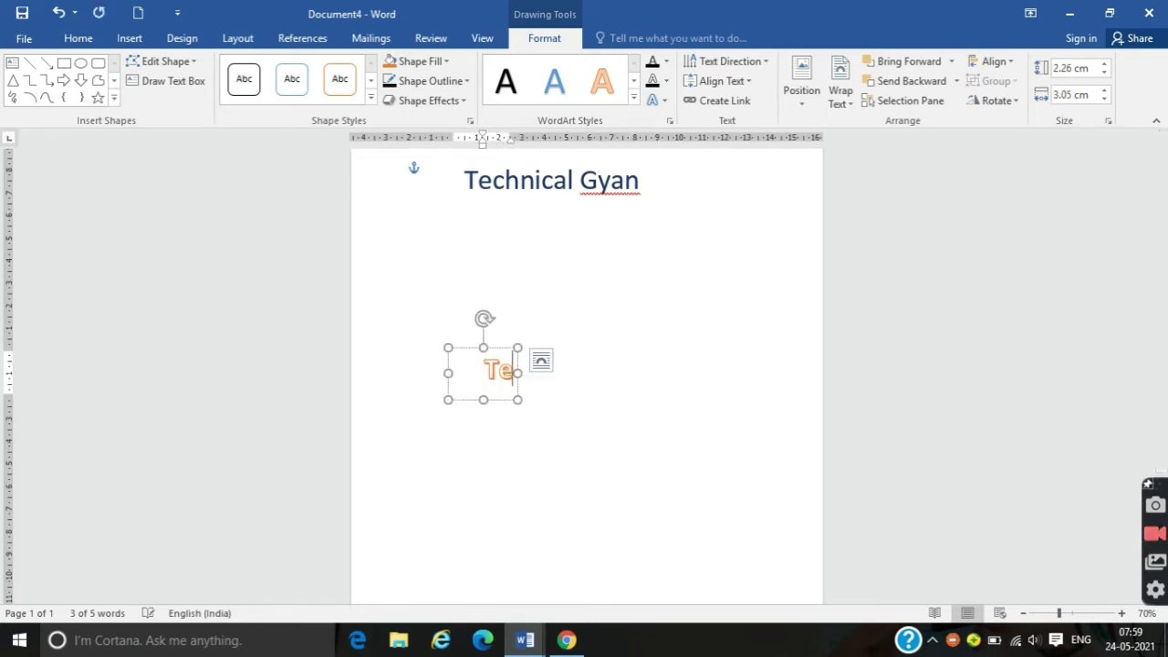
type("chnical")
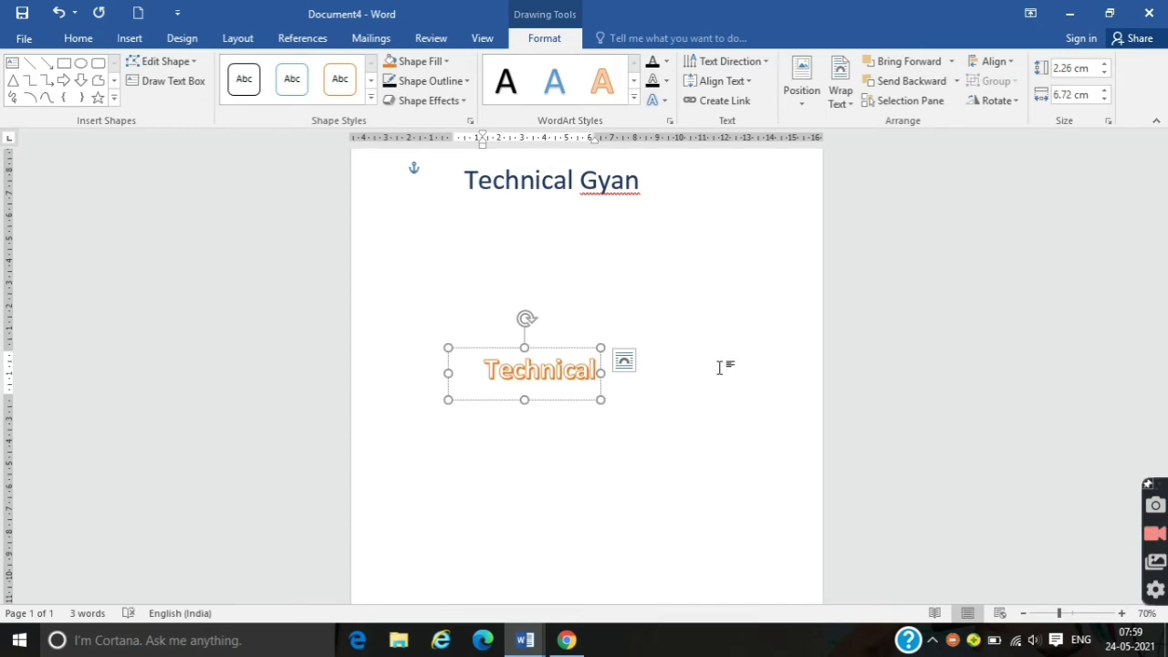
type(" Gyab")
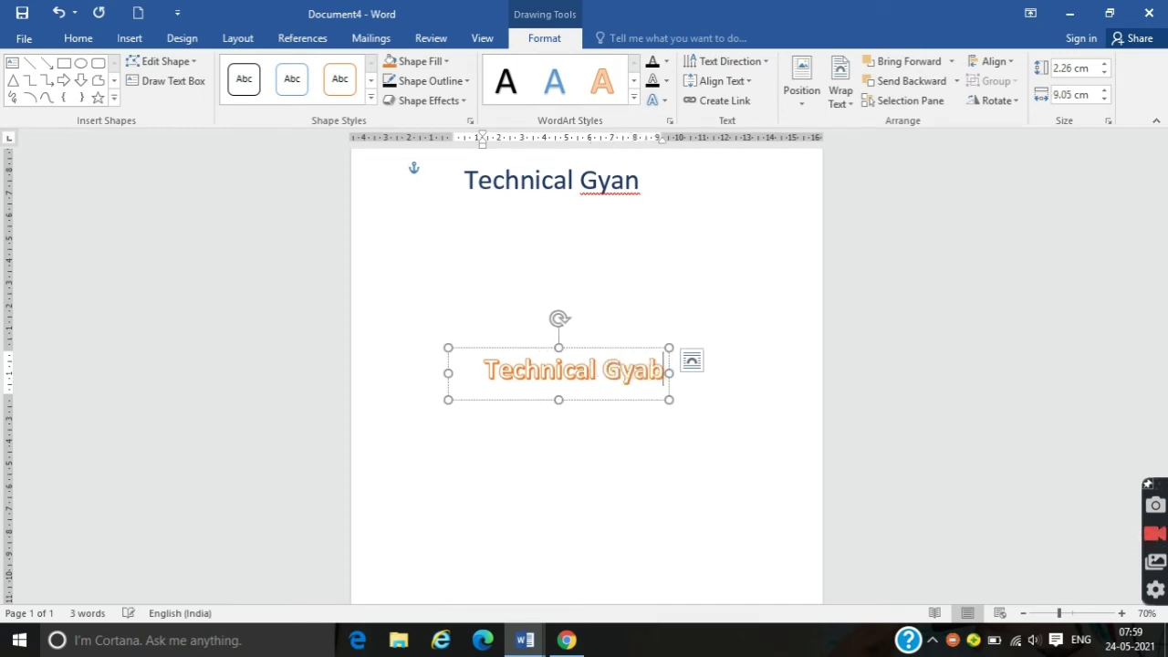
key("BackSpace")
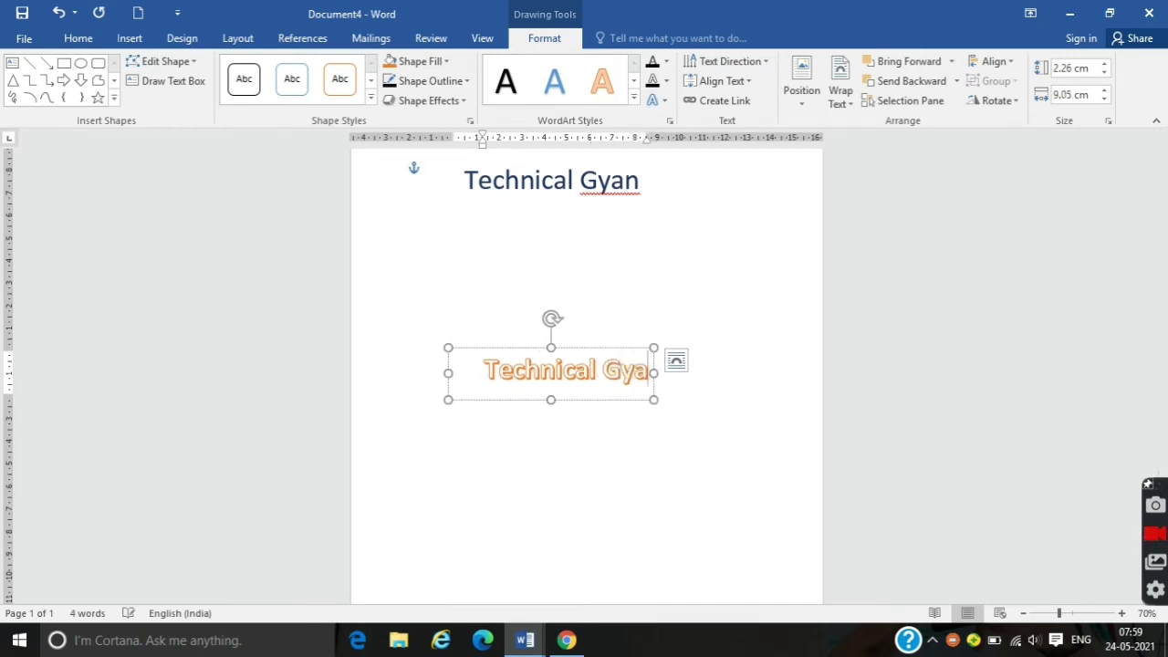
type("n")
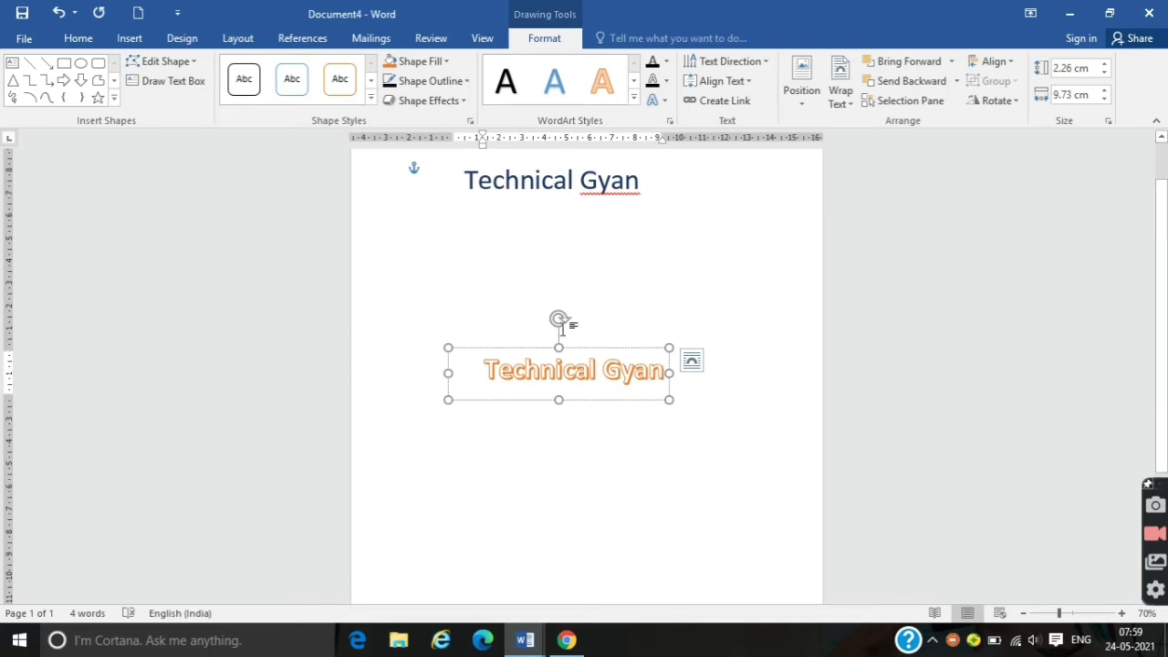
- Undo the WordArt's text, its move and its insertion
key("ctrl+z")
key("ctrl+z")
key("ctrl+z")
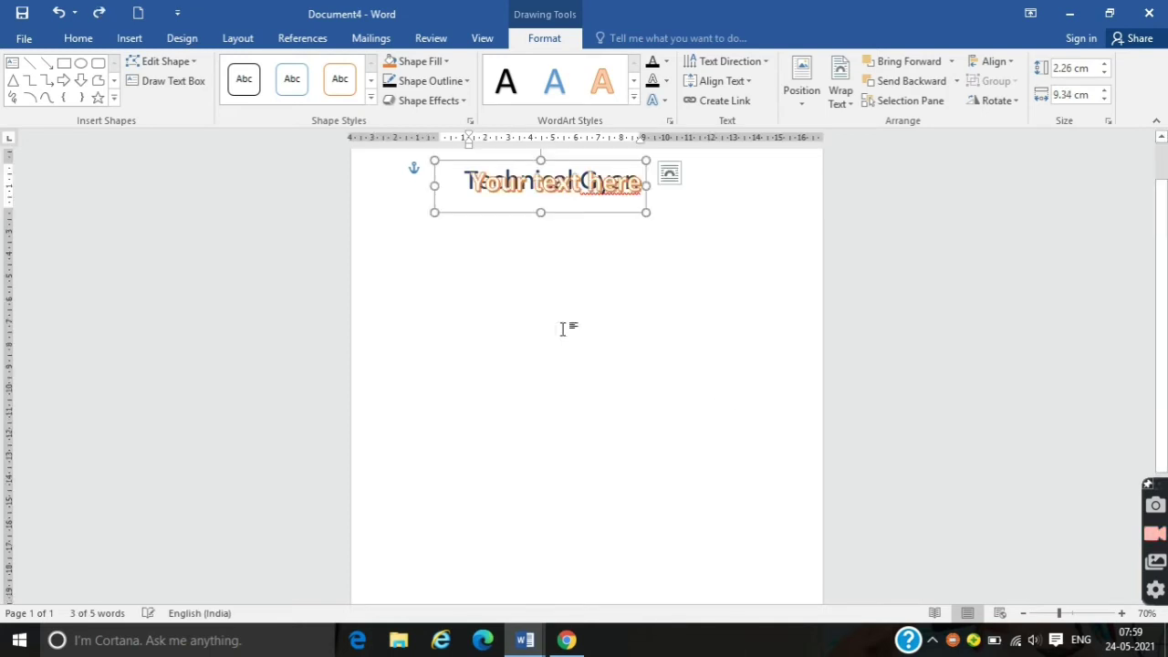
key("ctrl+z")
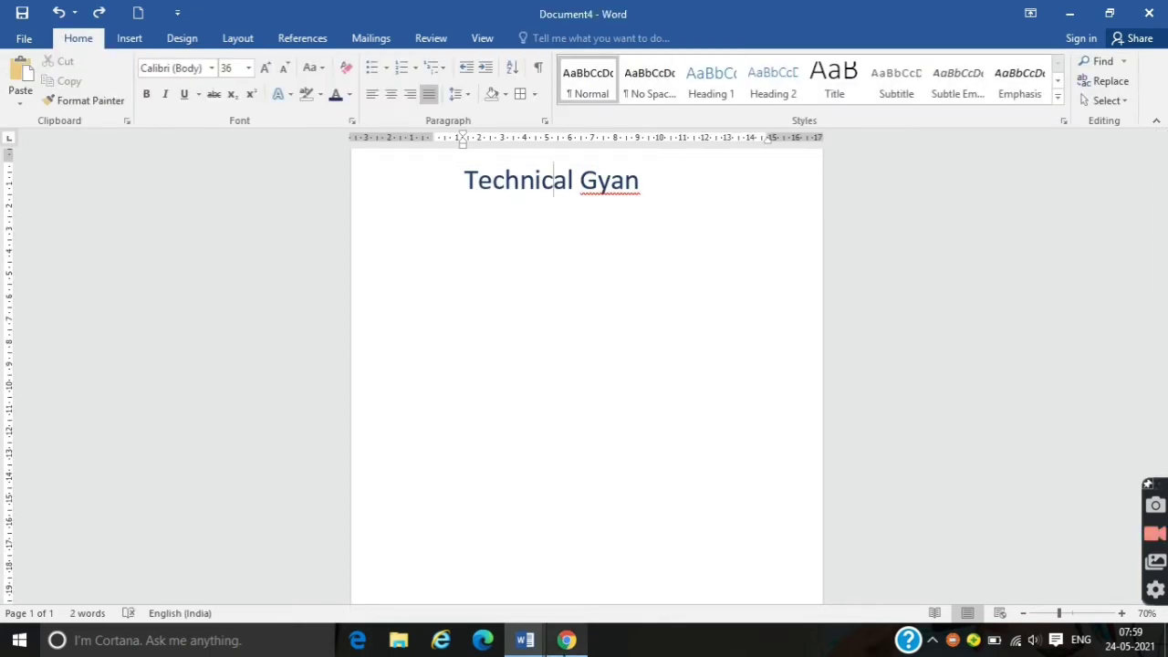
- Review the Clip Art row in Document1's reference table and return to Document4
left_click(524, 640)
left_click(408, 558)
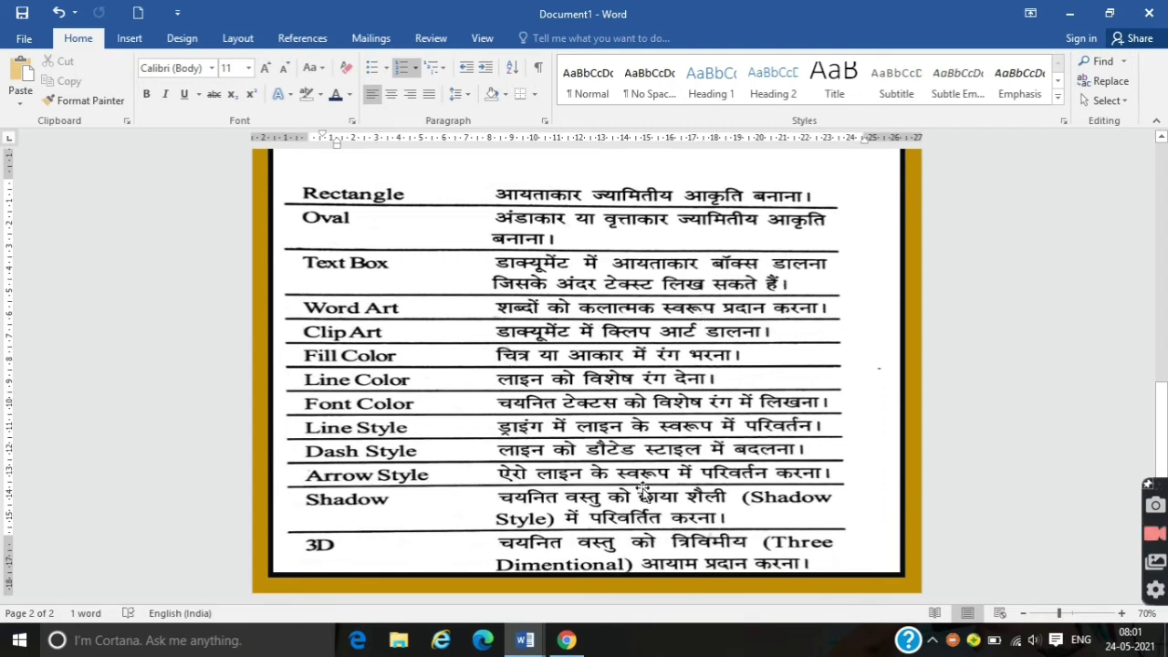
mouse_move(524, 640)
left_click(579, 584)
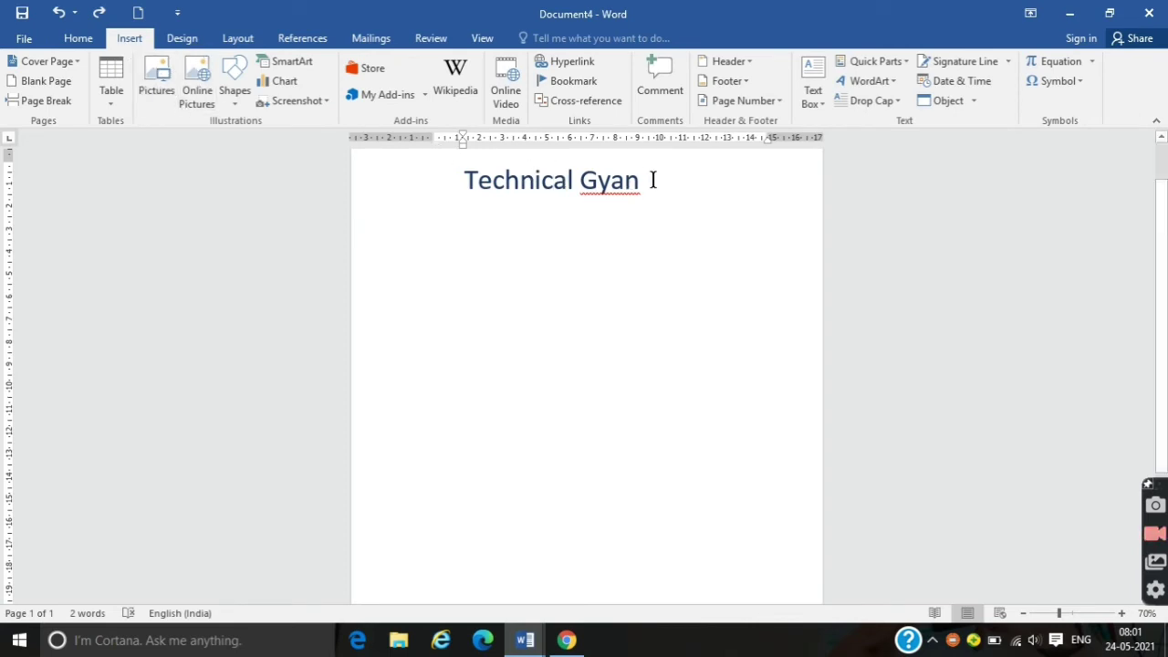
- Start a new line below "Technical Gyan" and search Bing's online images for "cartoon"
key("Return")
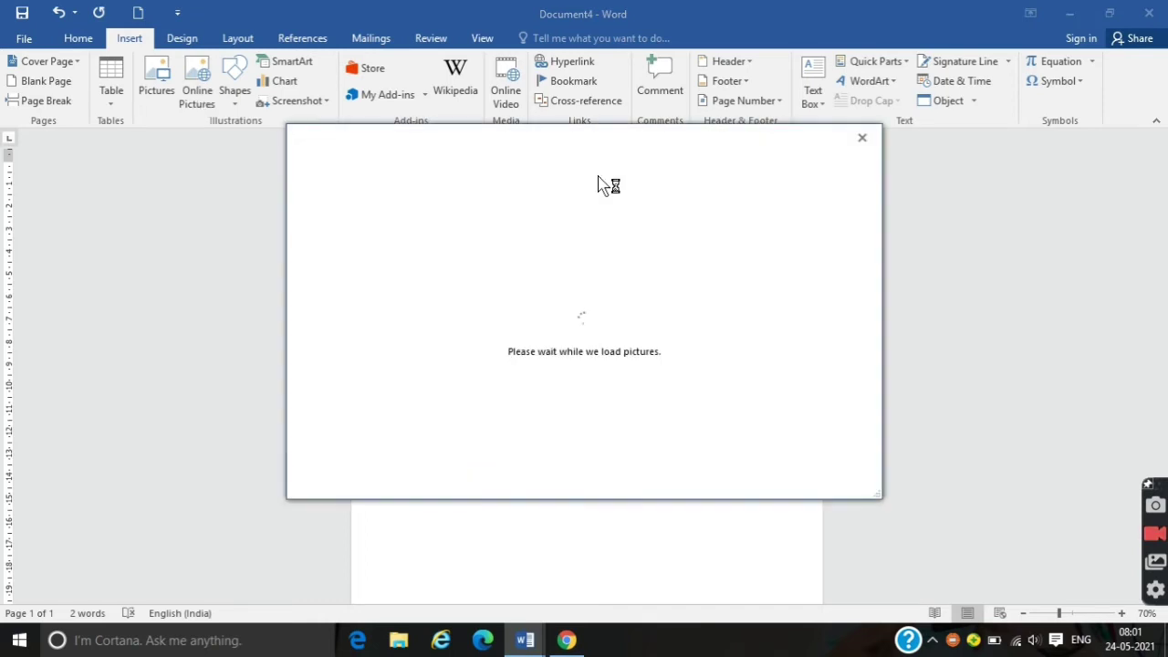
left_click(692, 227)
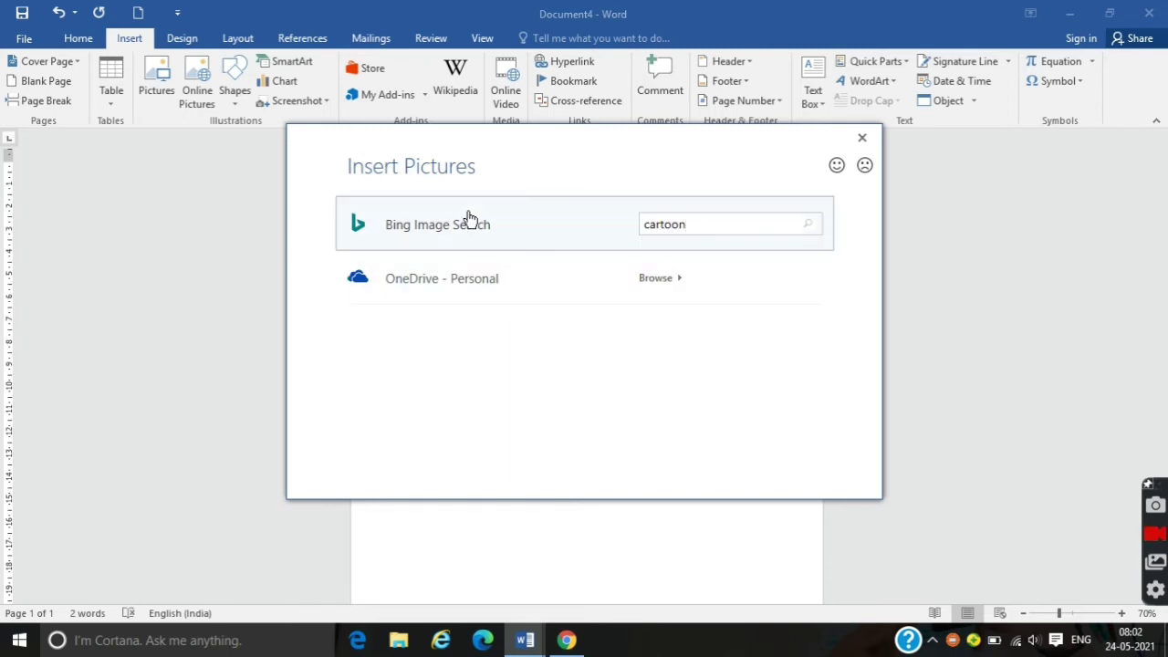
key("Return")
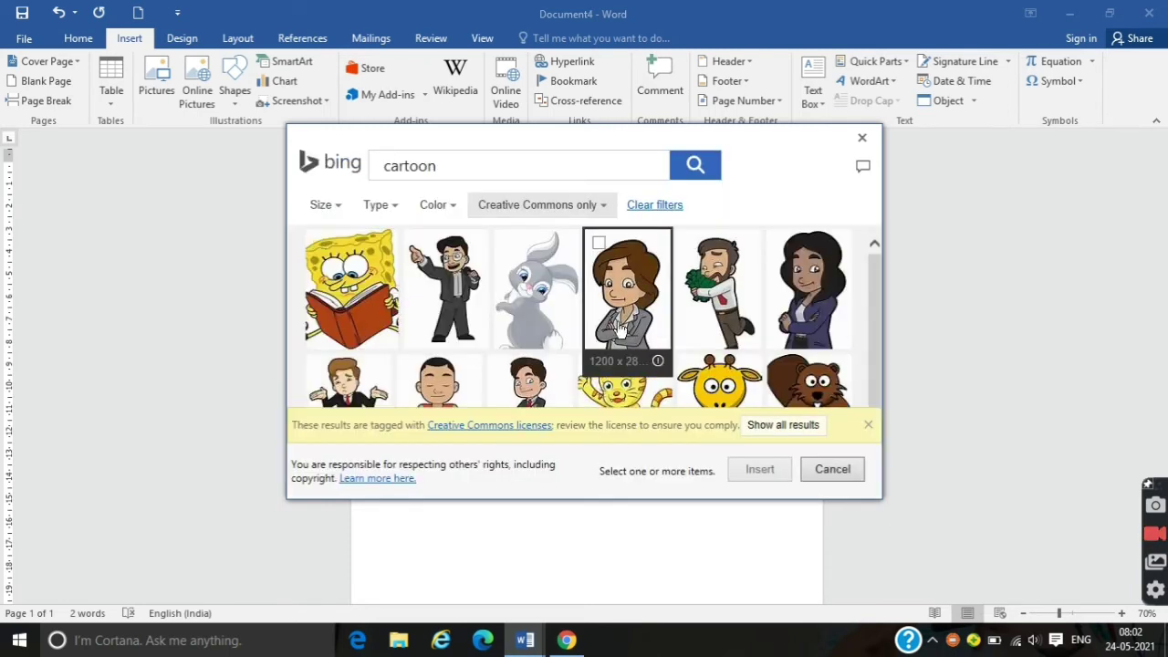
- Insert the cartoon of the pointing man in a dark suit with a microphone below the heading
left_click(461, 312)
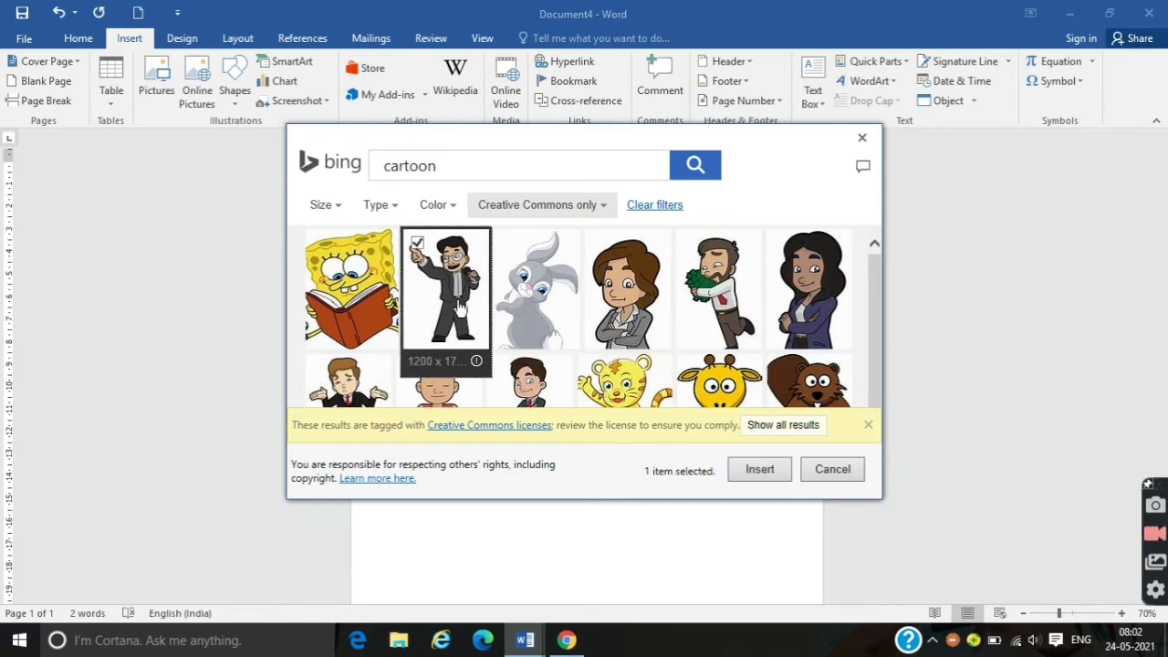
left_click(757, 469)
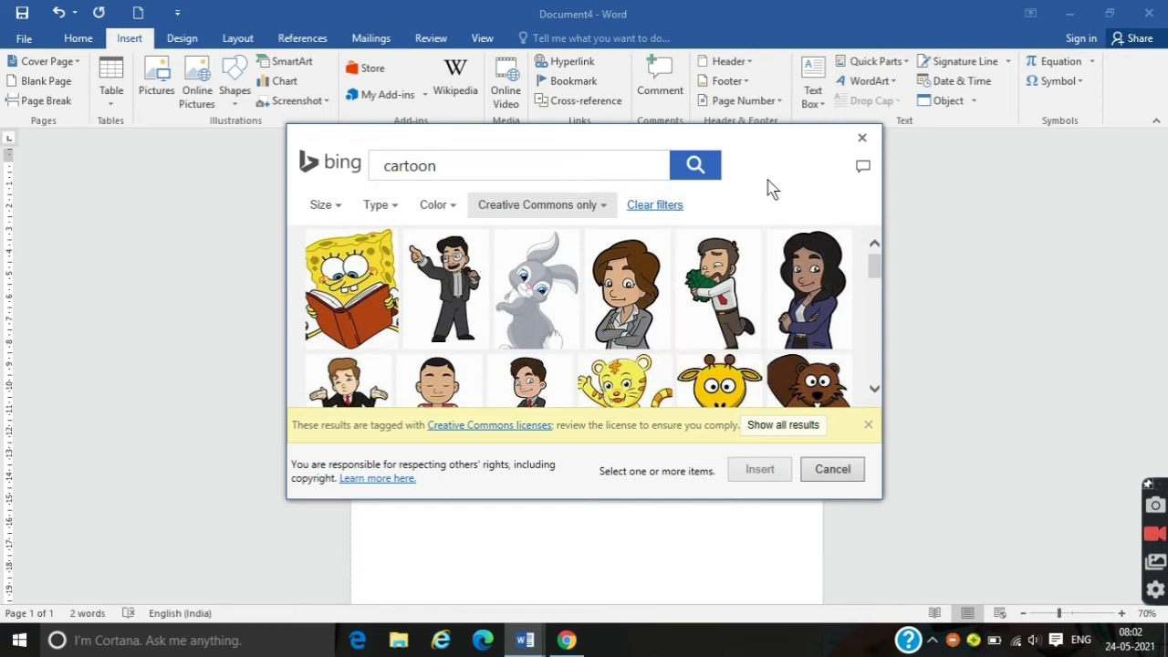
mouse_move(765, 173)
left_mouse_down()
mouse_move(696, 222)
mouse_move(776, 174)
left_mouse_up()
key("Escape")
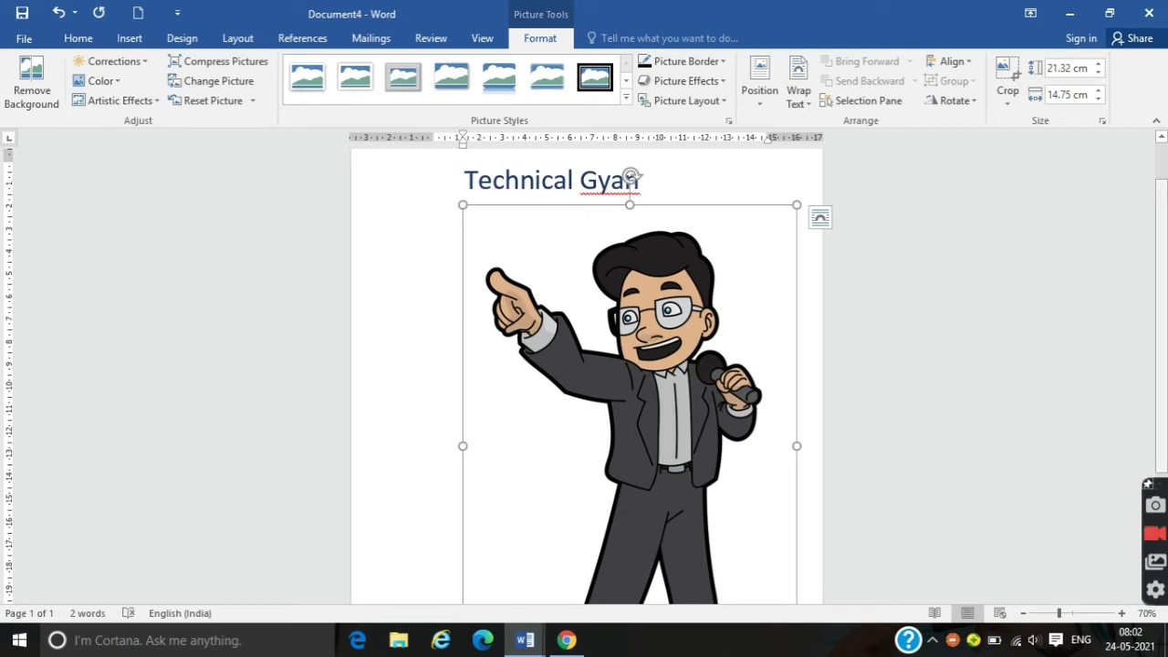
- Look over the inserted cartoon picture and remove it from the document
scroll(629, 383, "down", 3)
scroll(629, 384, "up", 1)
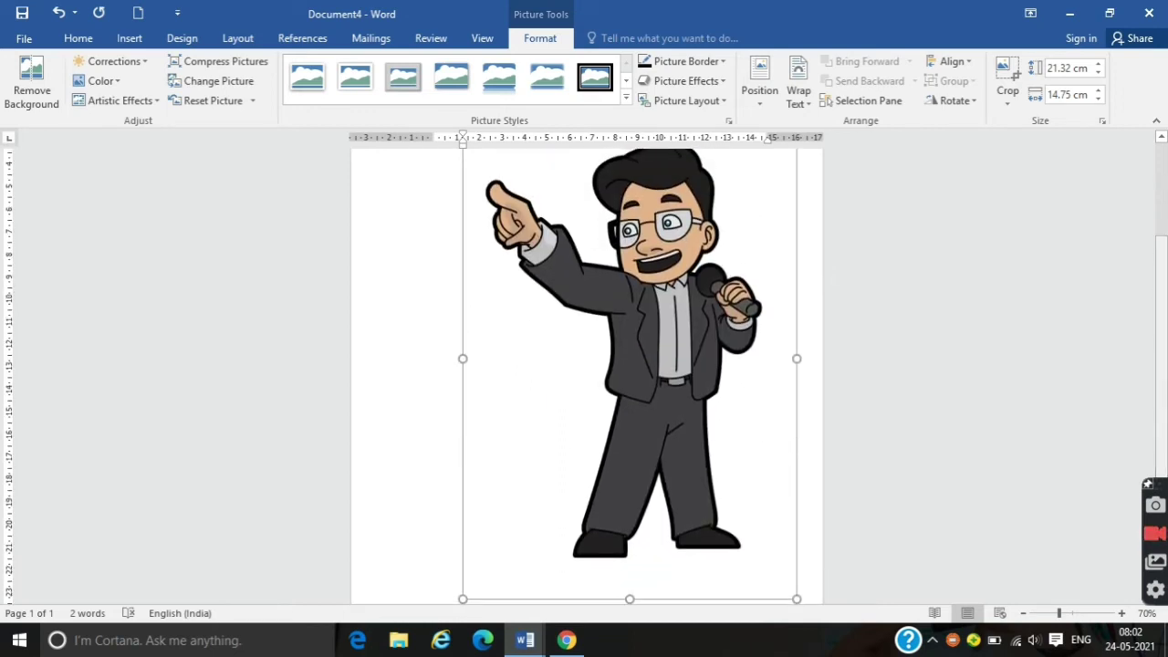
key("Delete")
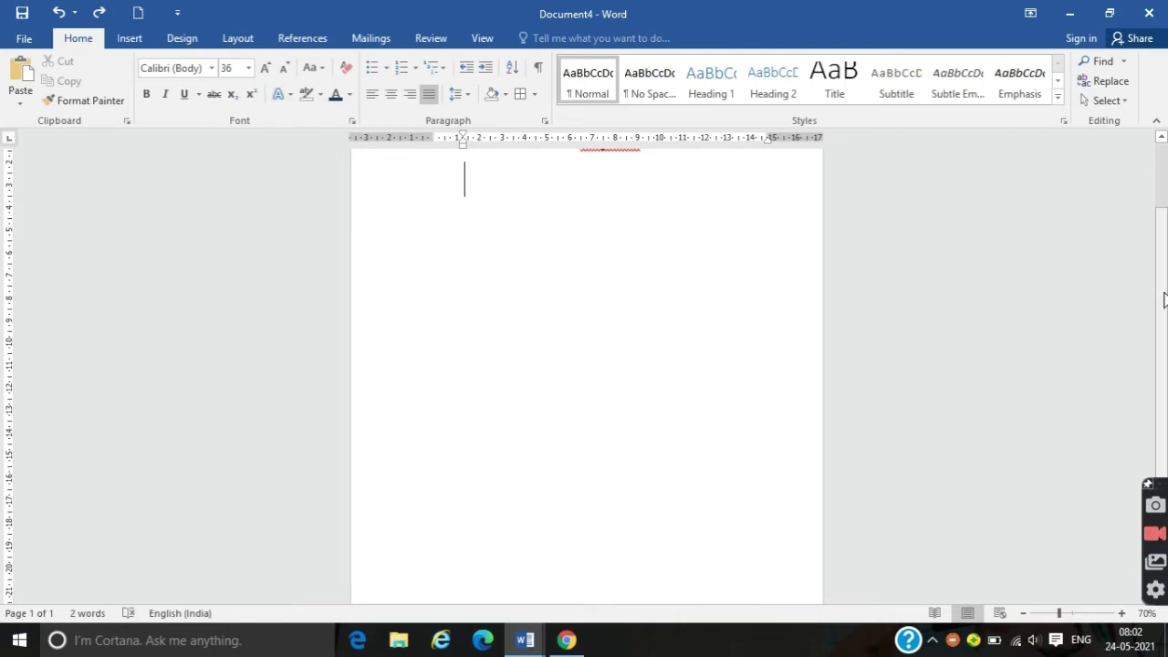
scroll(1163, 299, "up", 2)
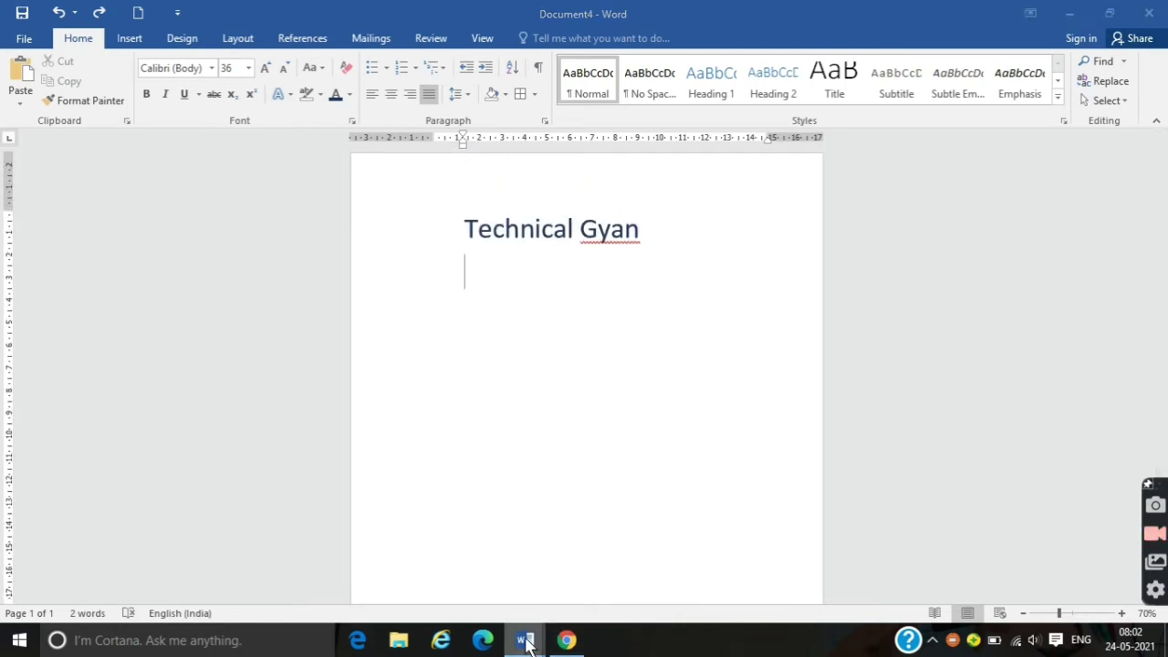
- Review the Fill Color row in Document1's reference table and return to Document4
mouse_move(525, 641)
left_click(449, 588)
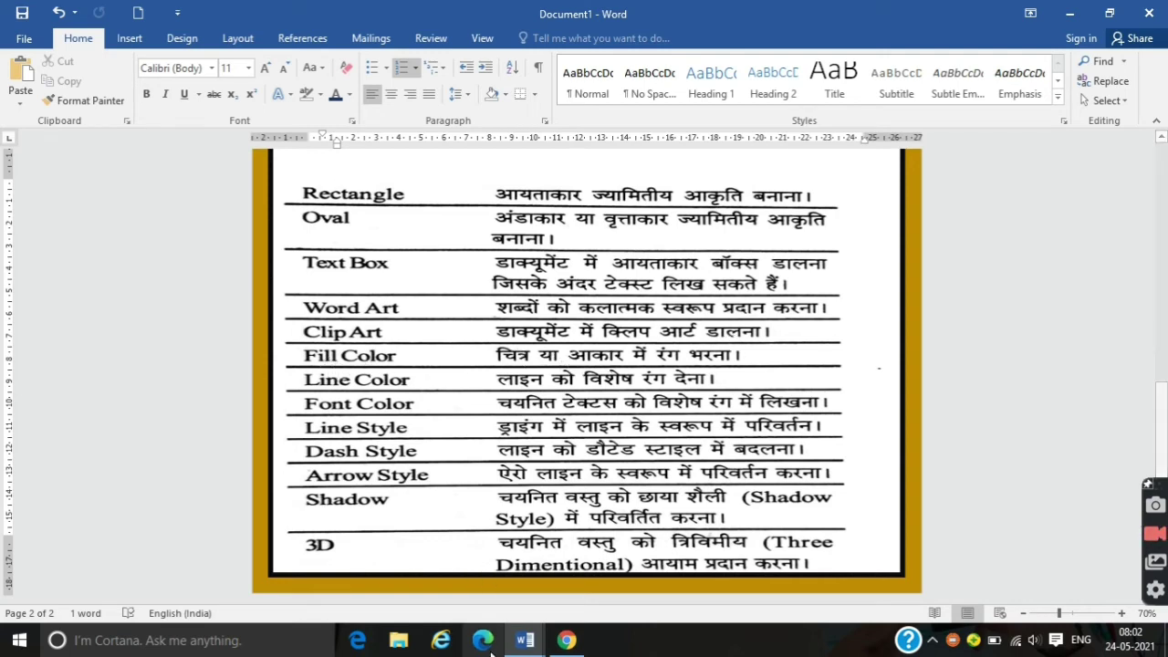
mouse_move(526, 641)
left_click(607, 600)
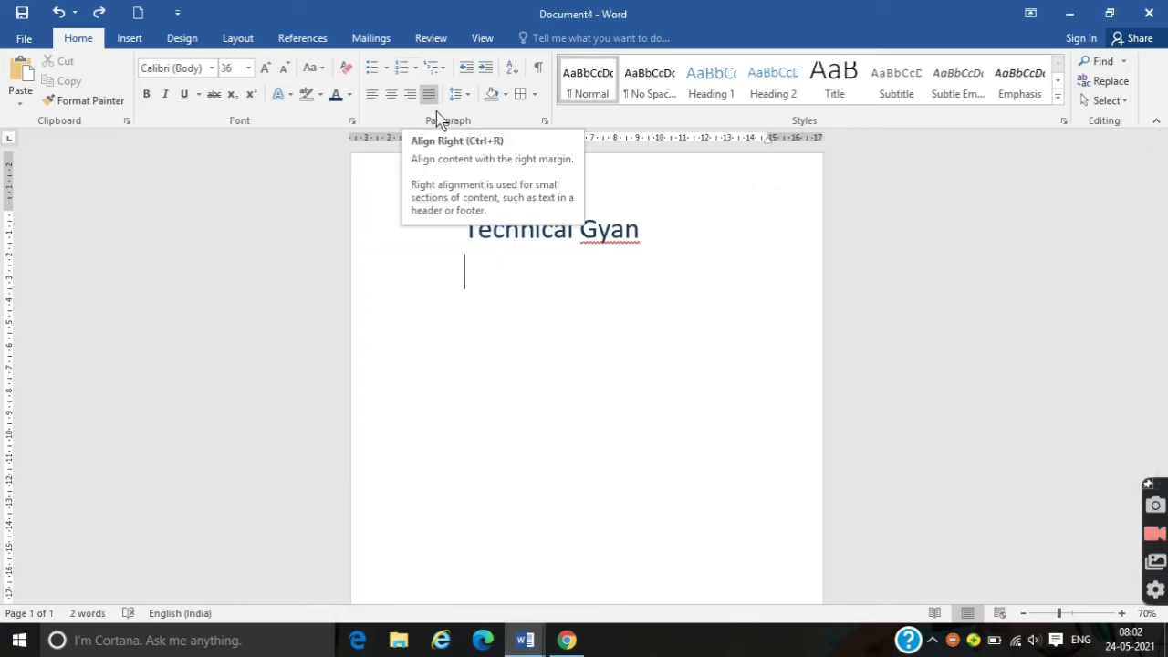
- Preview shading colours on the empty line, shade the "Technical Gyan" text light grey, and undo the shading
left_click(504, 97)
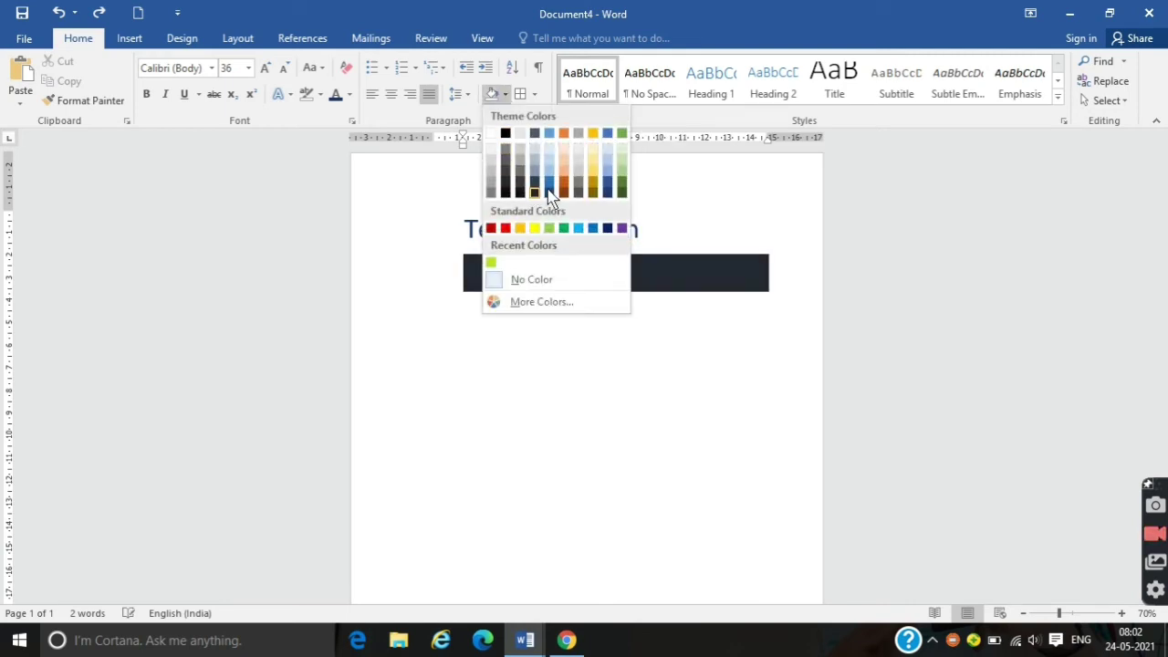
left_click(581, 414)
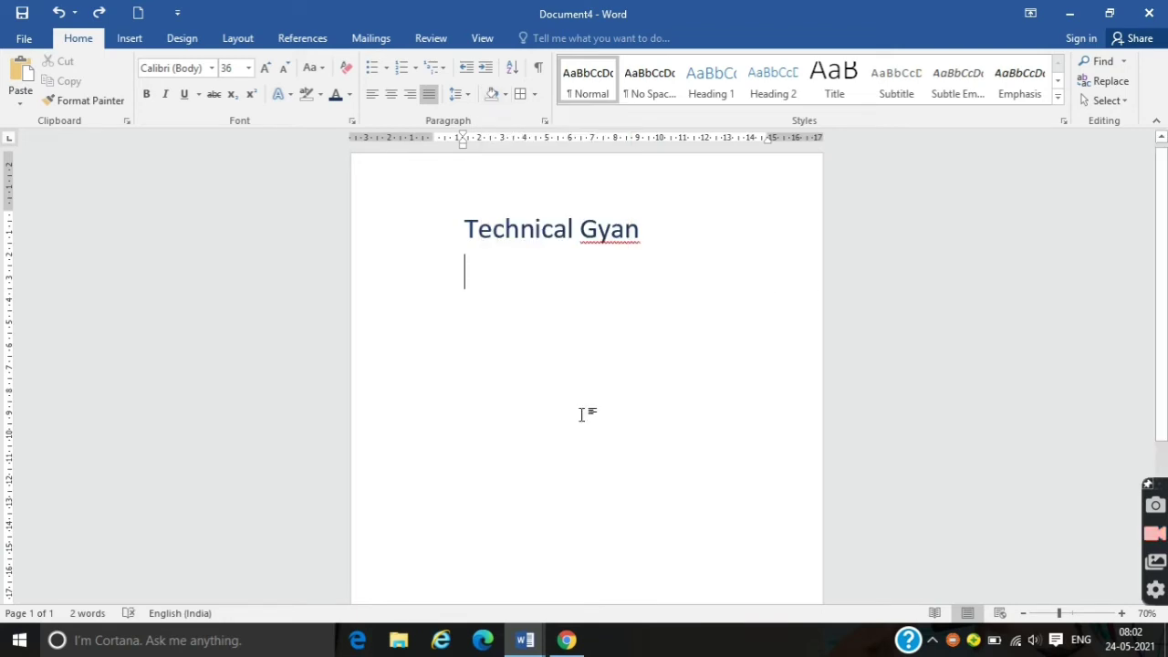
mouse_move(456, 276)
left_mouse_down()
mouse_move(436, 258)
mouse_move(435, 216)
left_mouse_up()
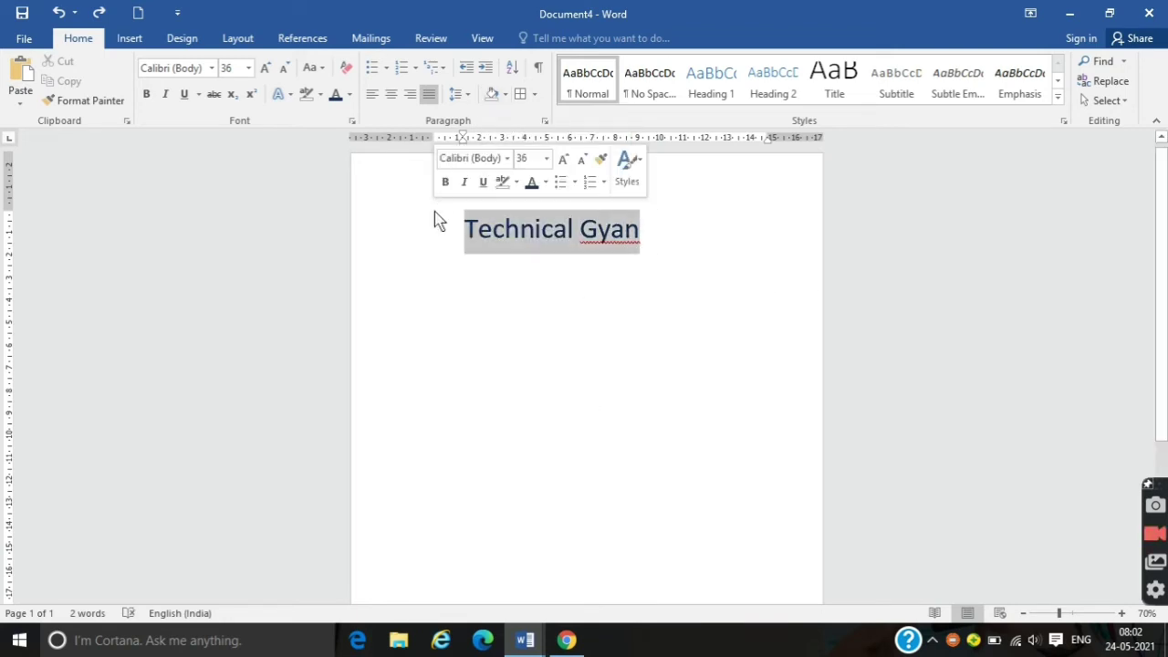
left_click(504, 95)
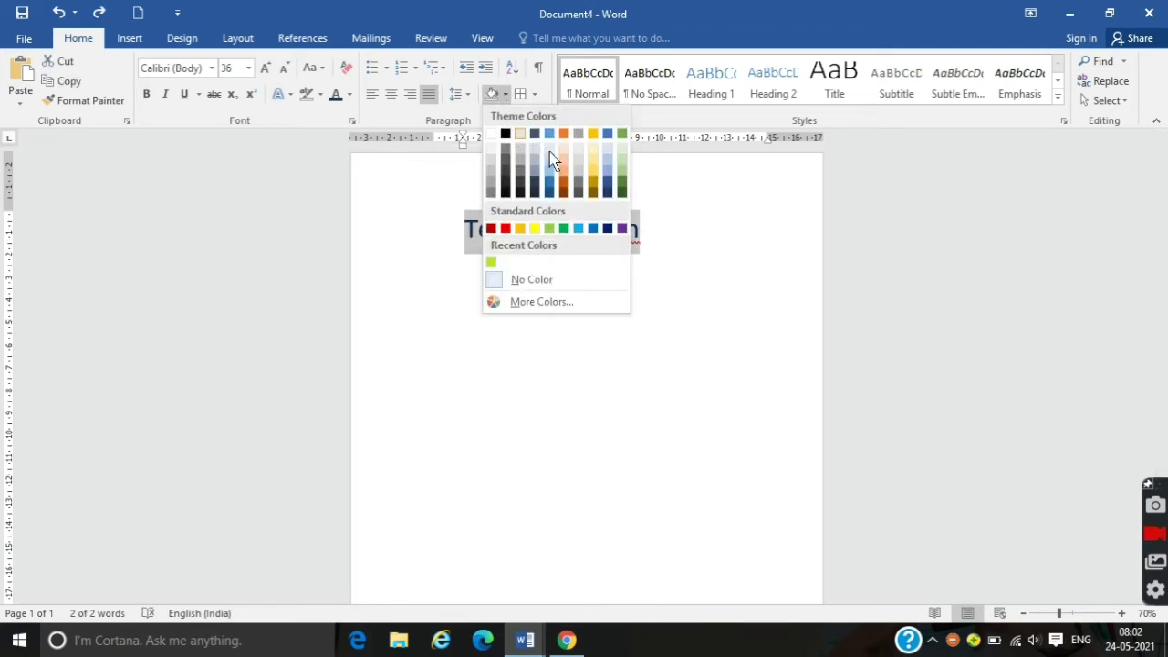
left_click(576, 155)
left_click_drag(470, 228, 503, 273)
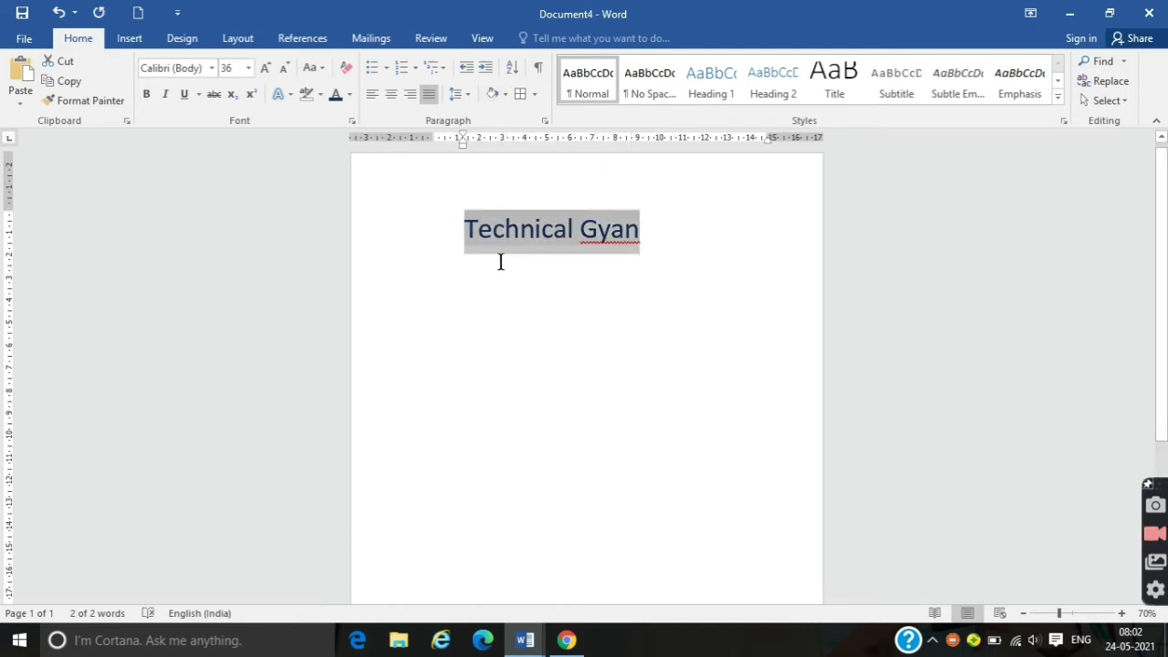
key("Right")
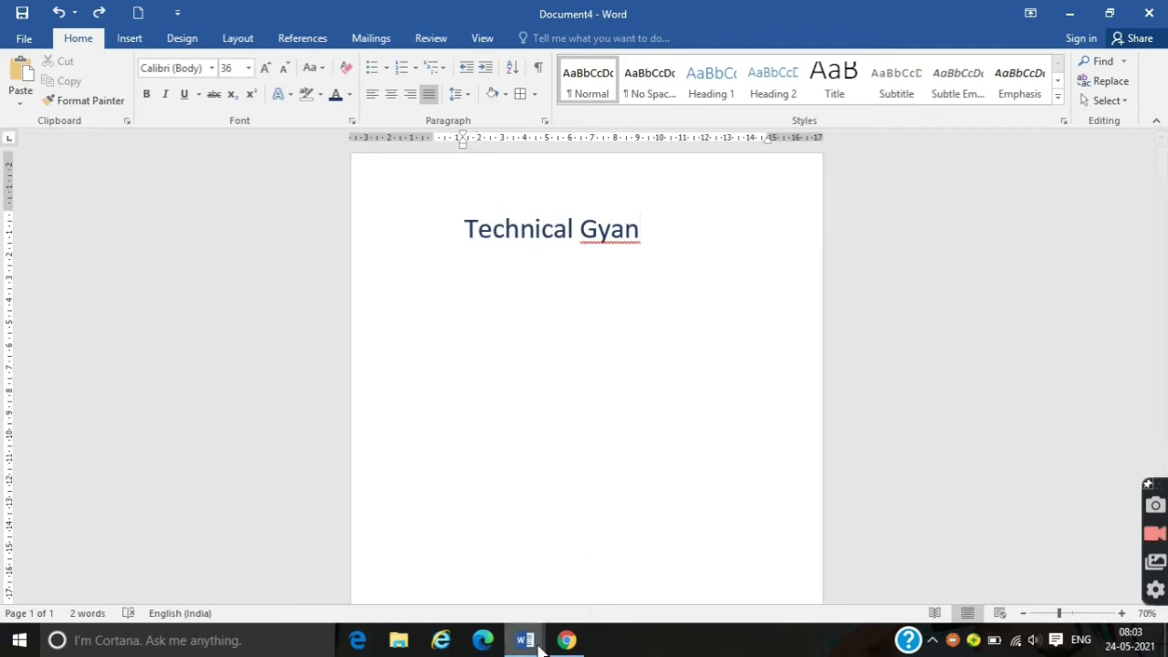
- Review the Line Color and Line Style rows in Document1's table and return to Document4
mouse_move(524, 638)
left_click(434, 572)
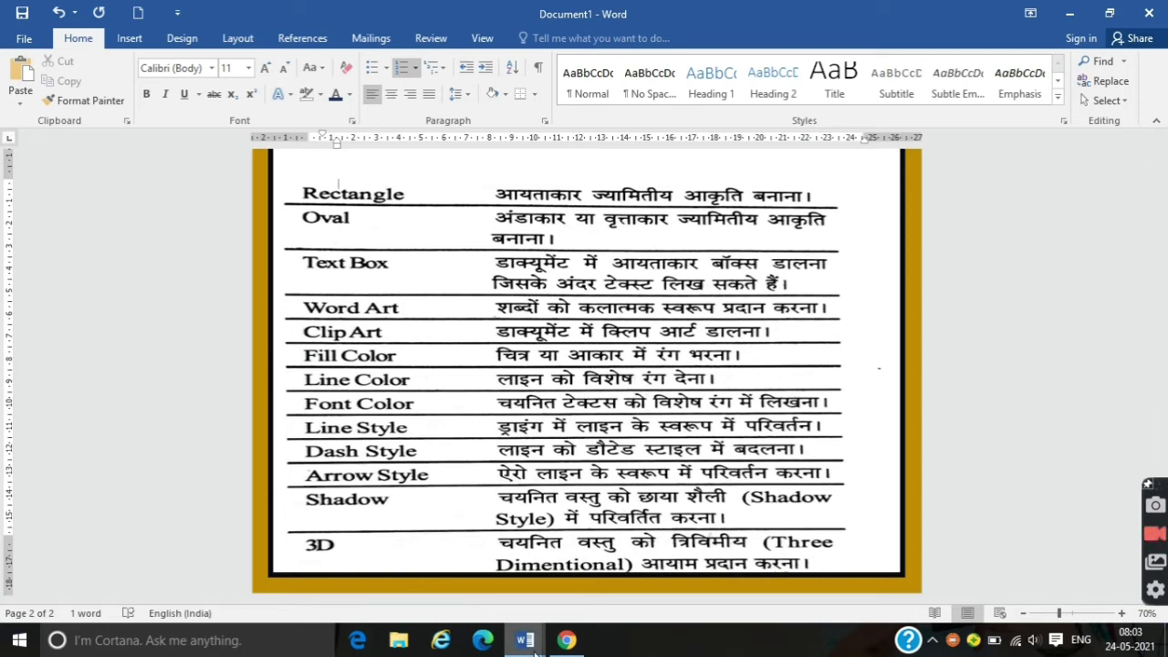
mouse_move(535, 649)
left_click(574, 566)
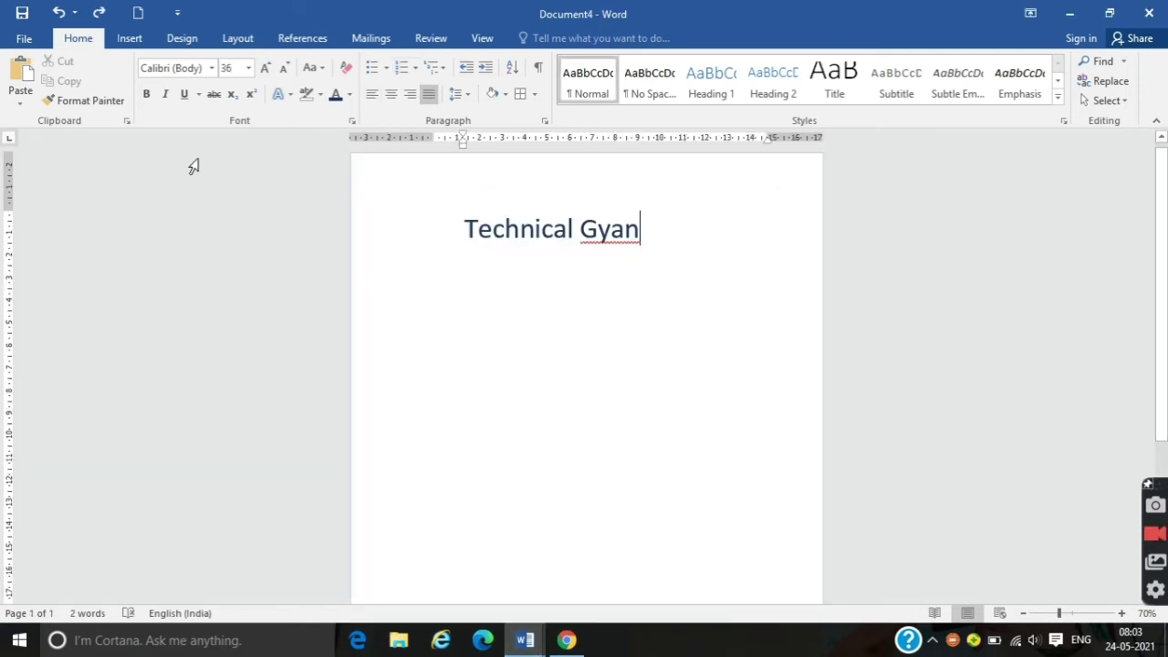
- Draw a nearly horizontal straight line about 10.6 cm long below the "Technical Gyan" heading
left_click(130, 40)
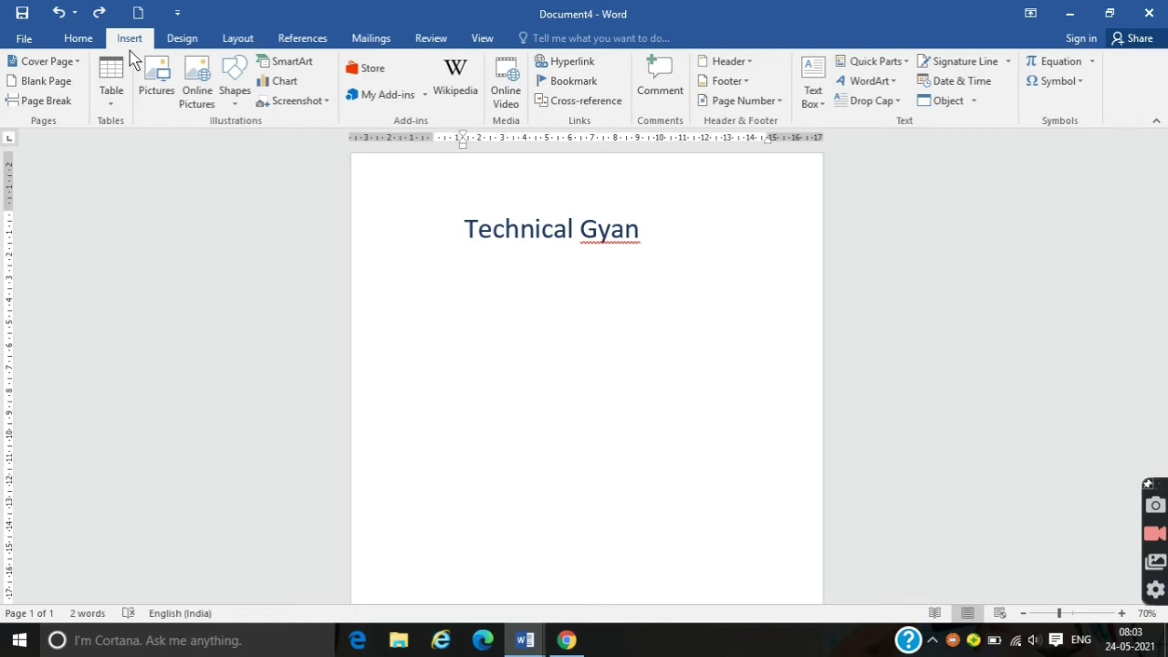
left_click(224, 95)
left_click(234, 195)
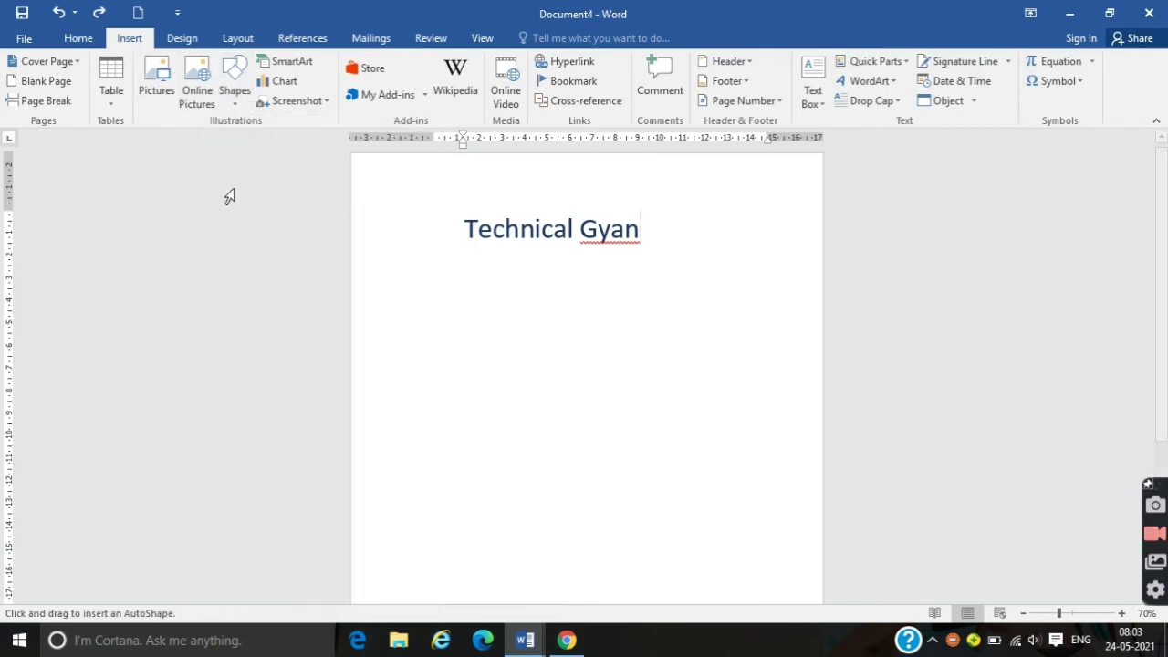
mouse_move(491, 322)
left_mouse_down()
mouse_move(657, 339)
mouse_move(730, 328)
left_mouse_up()
- Apply the black preset style to the straight line and give it a thick outline weight
left_click(230, 80)
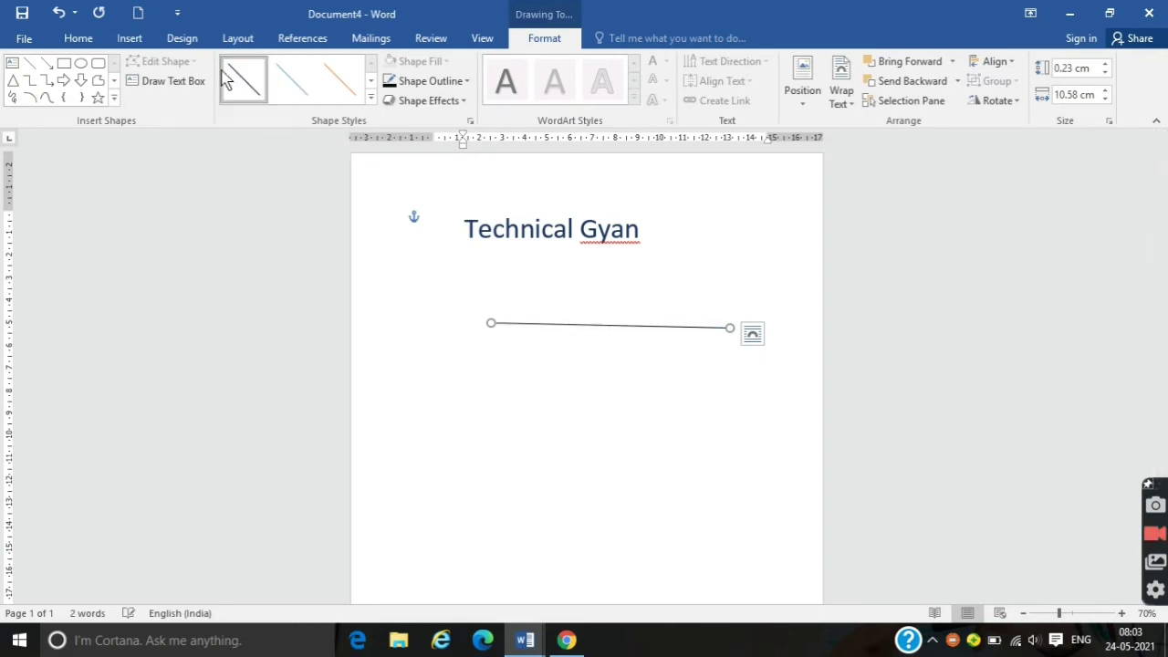
left_click(467, 82)
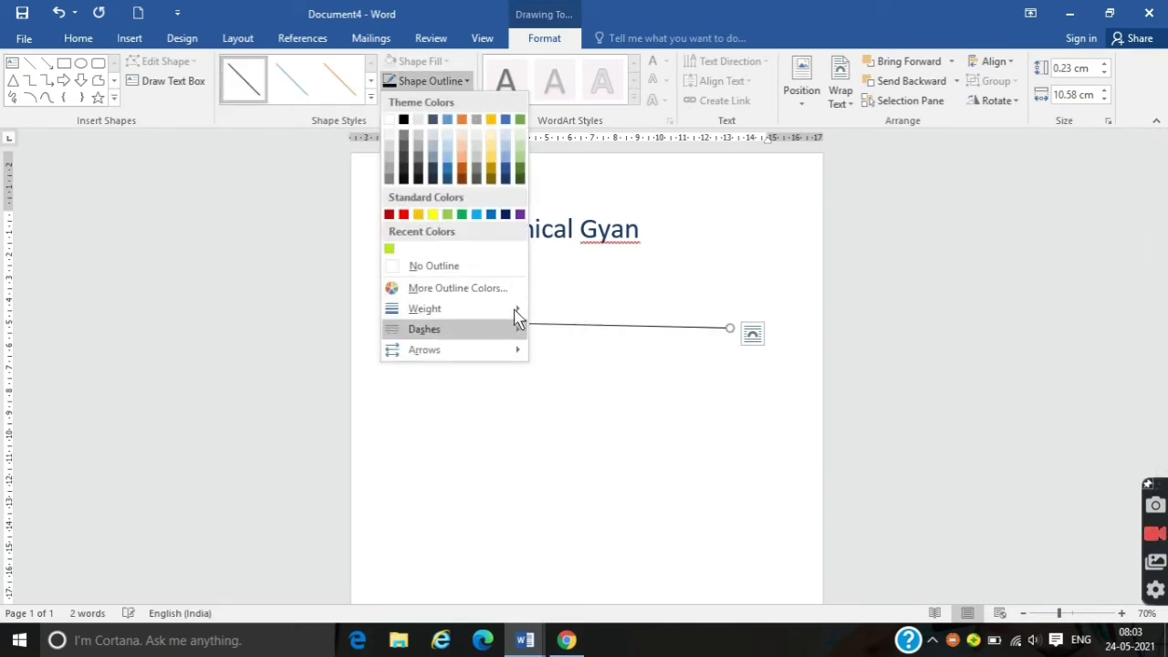
mouse_move(516, 318)
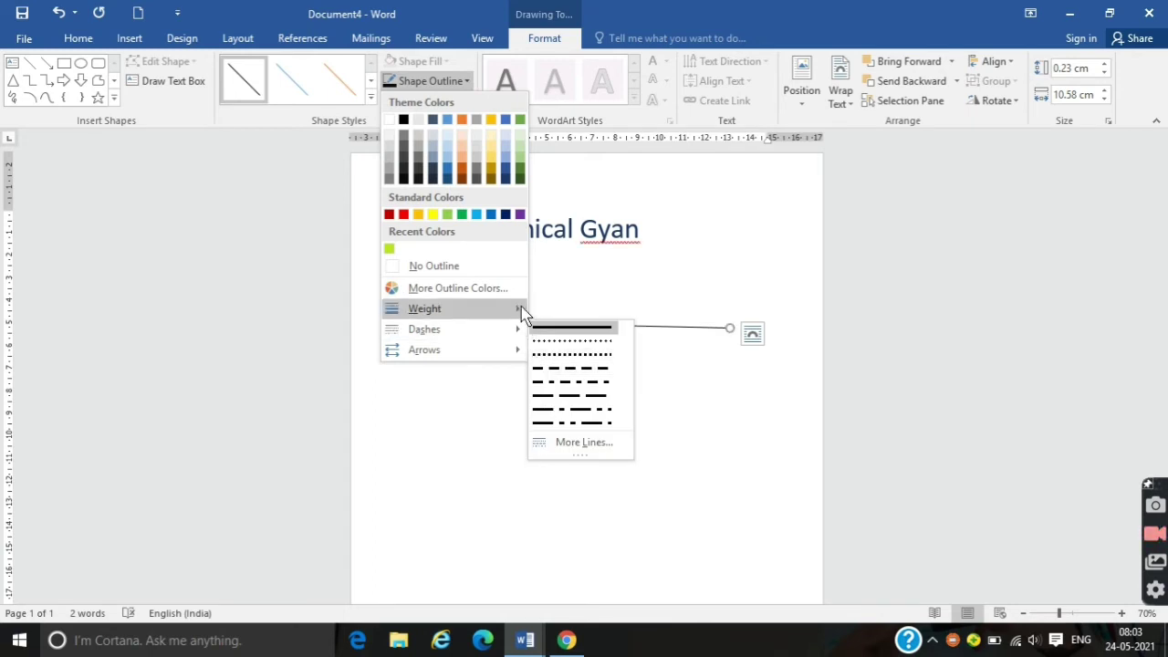
left_click(600, 461)
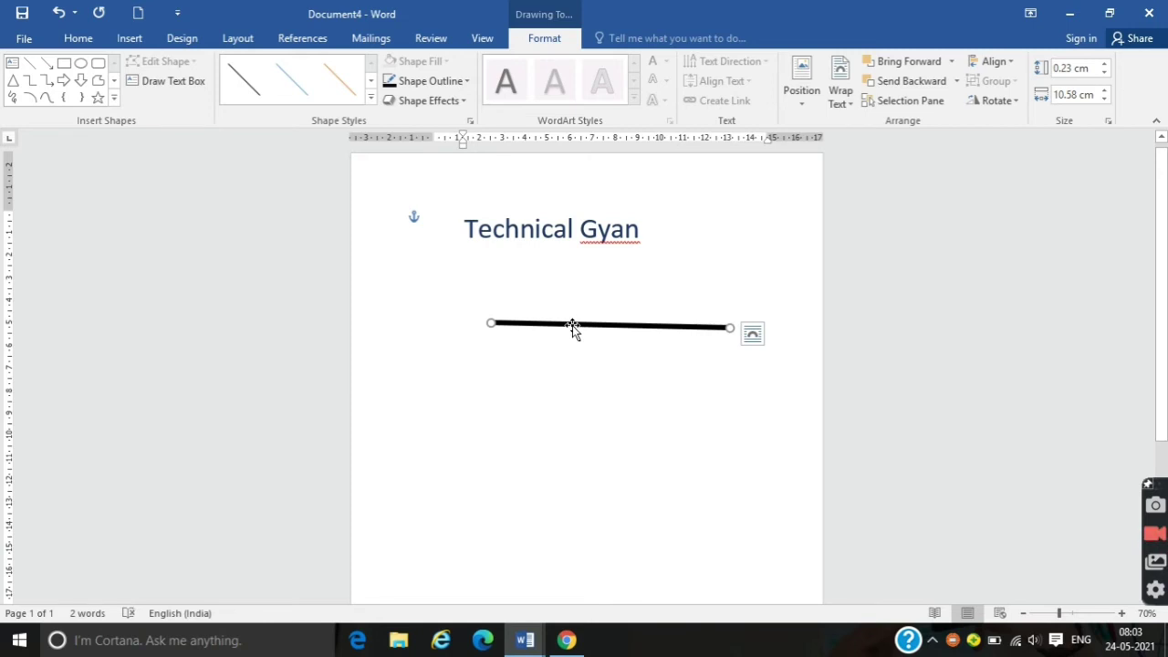
- Try to recolour the straight line dark gold using the font colour
left_click(76, 41)
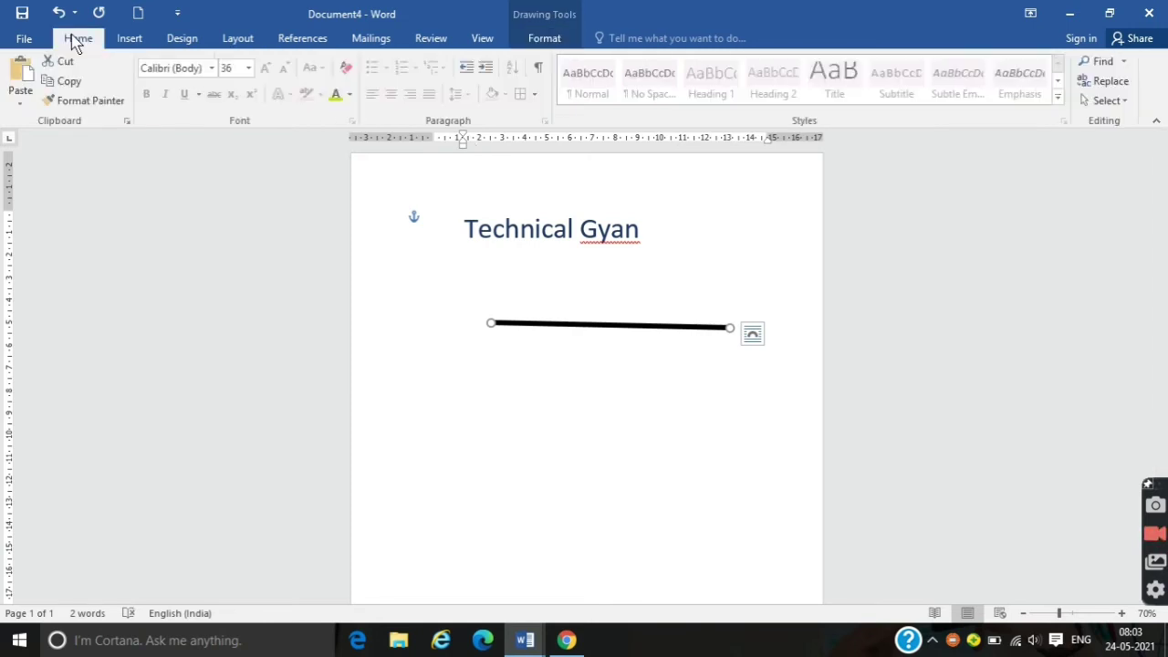
left_click(352, 93)
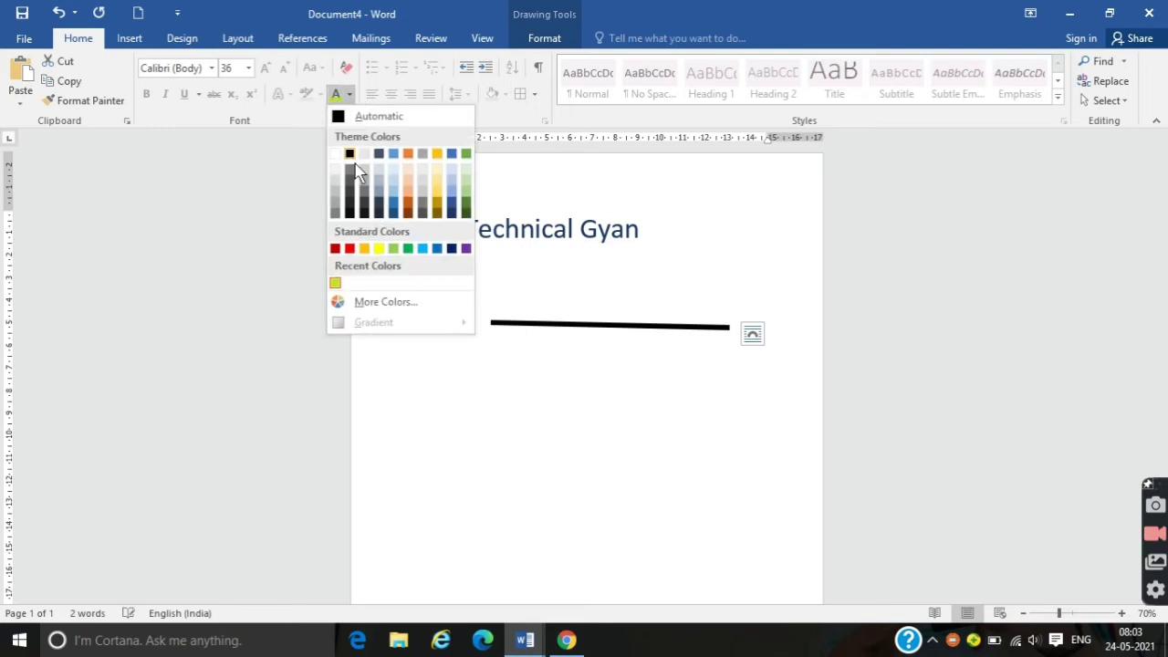
left_click(437, 211)
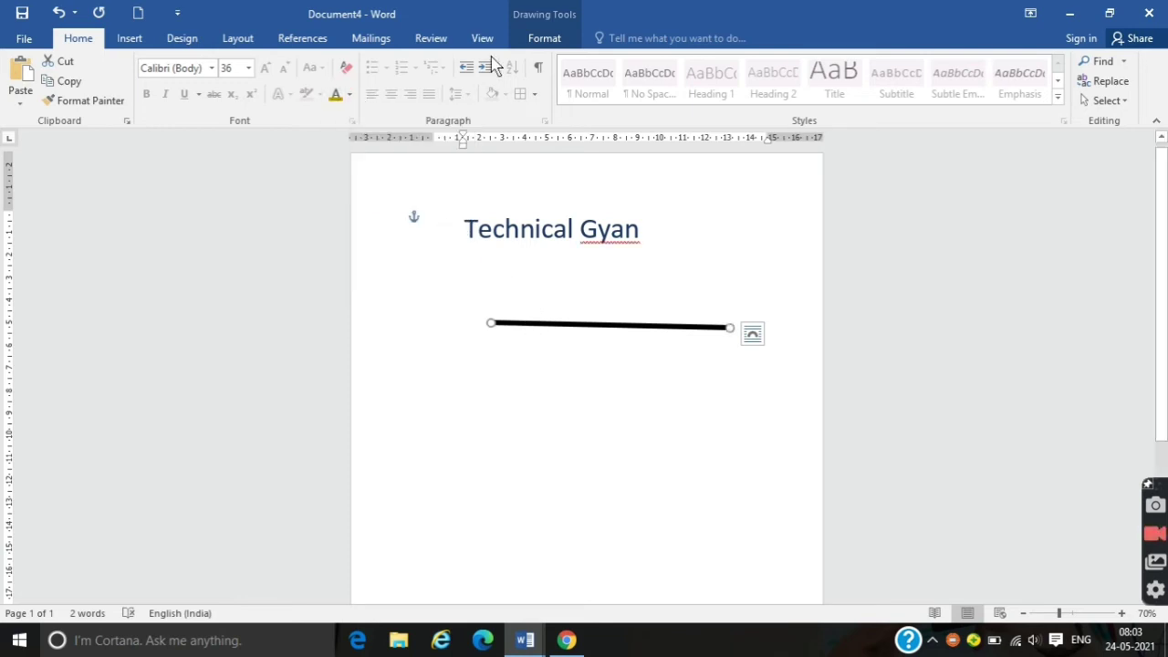
- Preview outline colours on the thick line, and undo both its formatting and the line itself
left_click(544, 37)
left_click(427, 82)
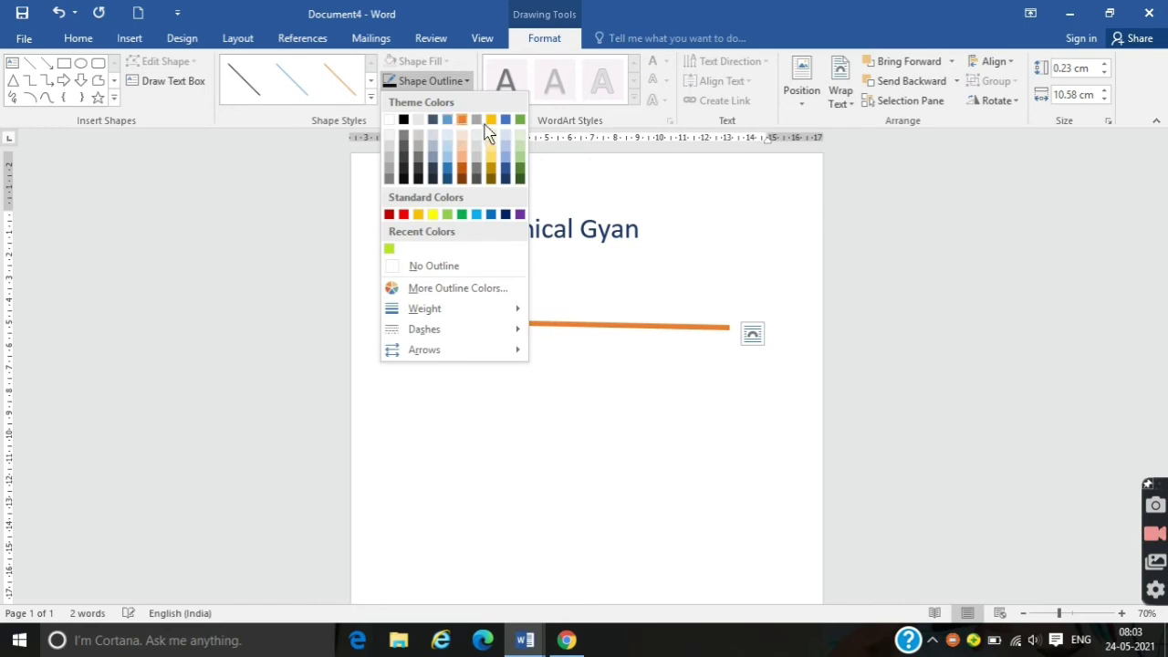
left_click(639, 287)
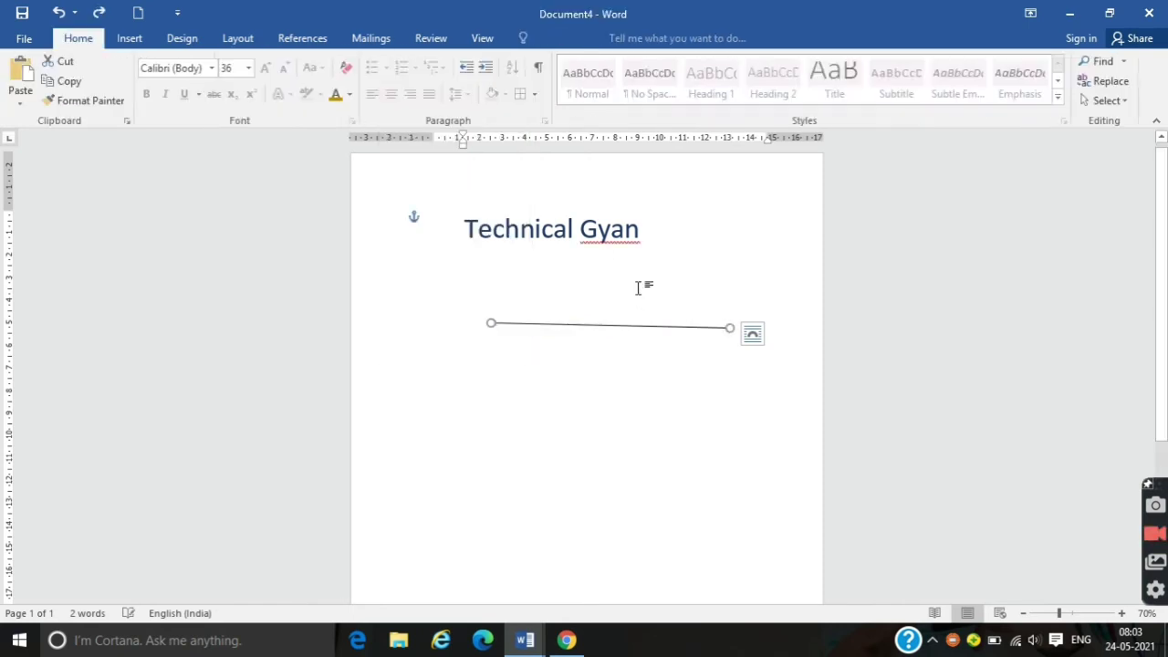
left_click(639, 288)
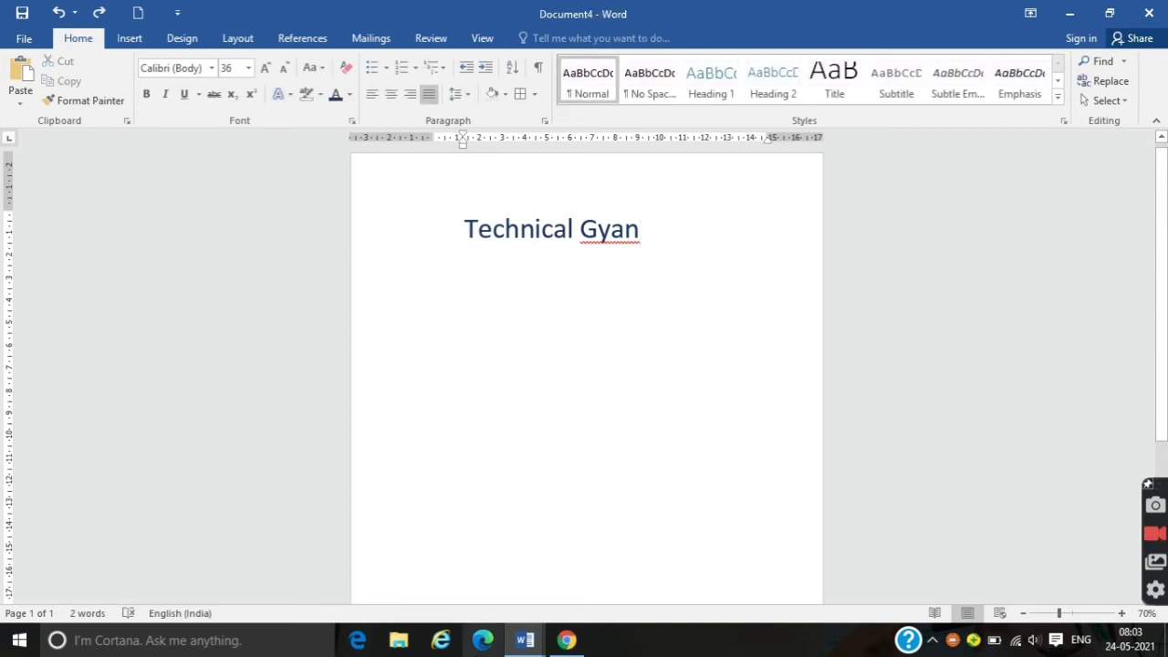
- Review the Font Color row in Document1's reference table and return to Document4
mouse_move(537, 638)
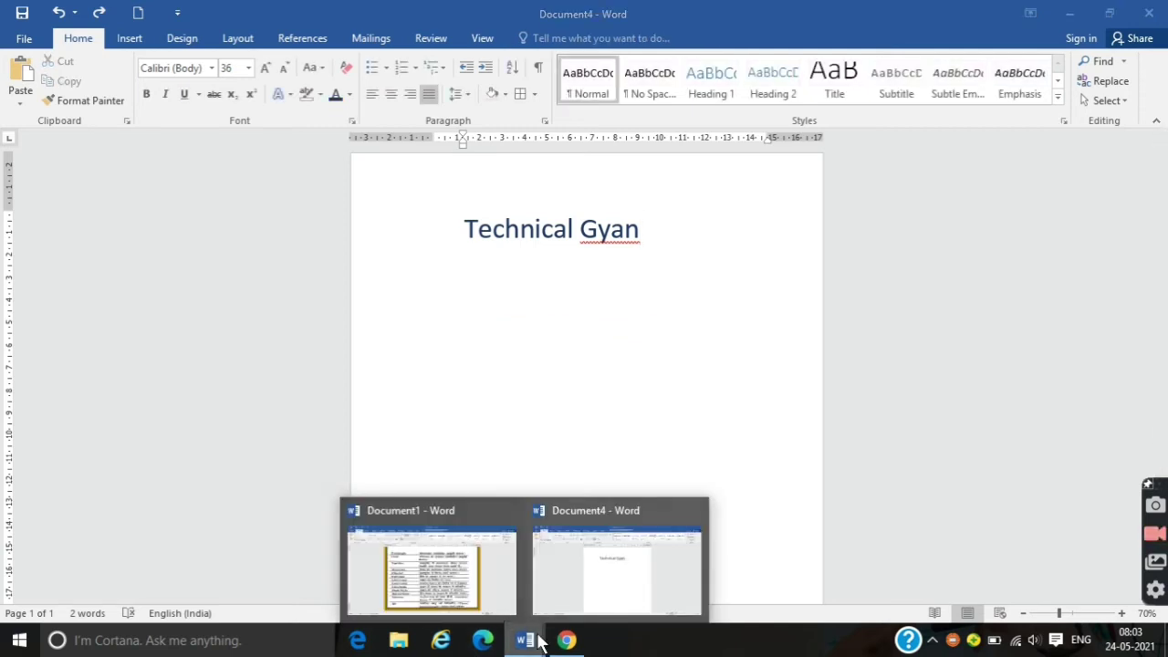
left_click(432, 587)
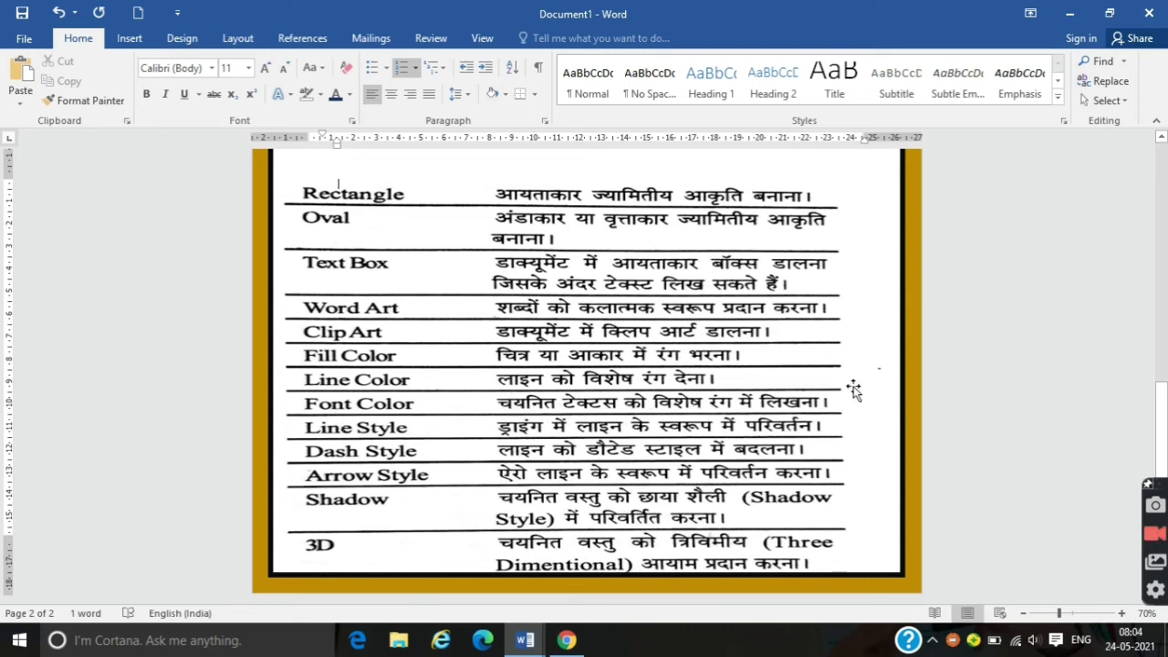
mouse_move(536, 639)
left_click(575, 565)
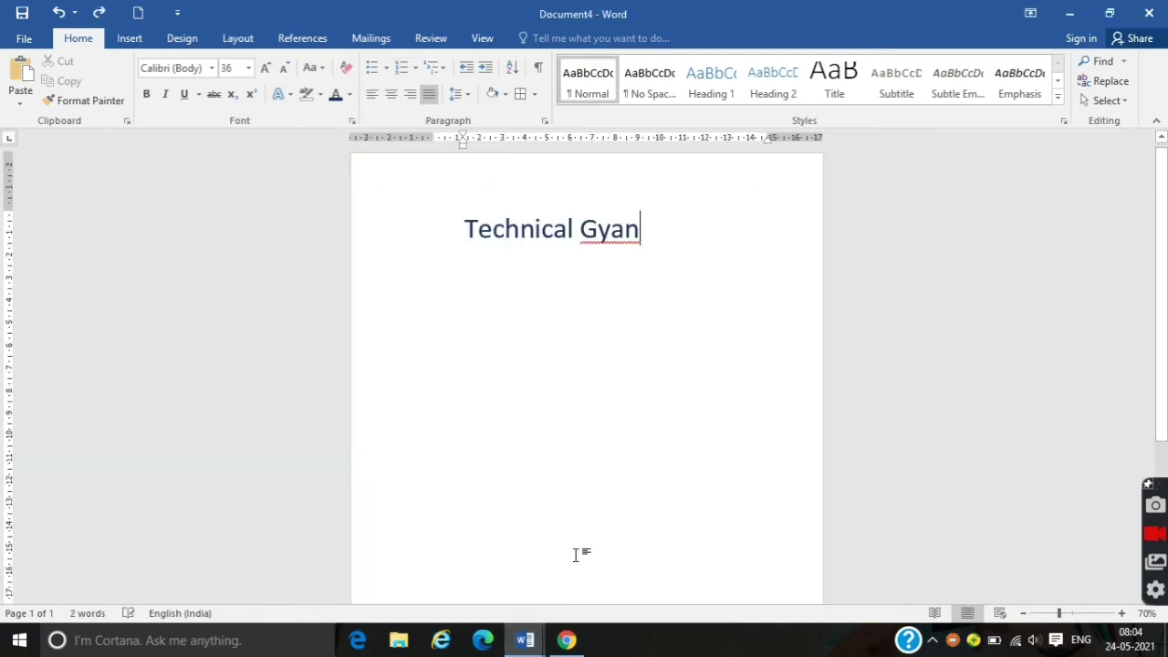
- Set the "Technical Gyan" heading's font colour to dark grey and start a new line below it
left_click_drag(651, 227, 468, 237)
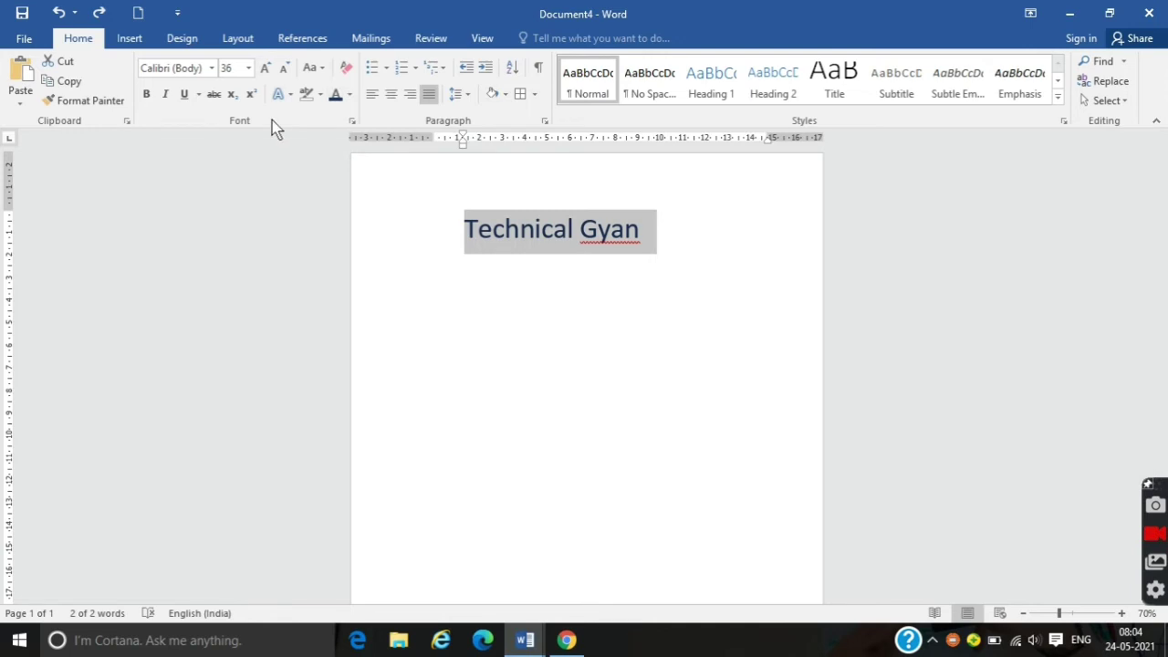
left_click(349, 95)
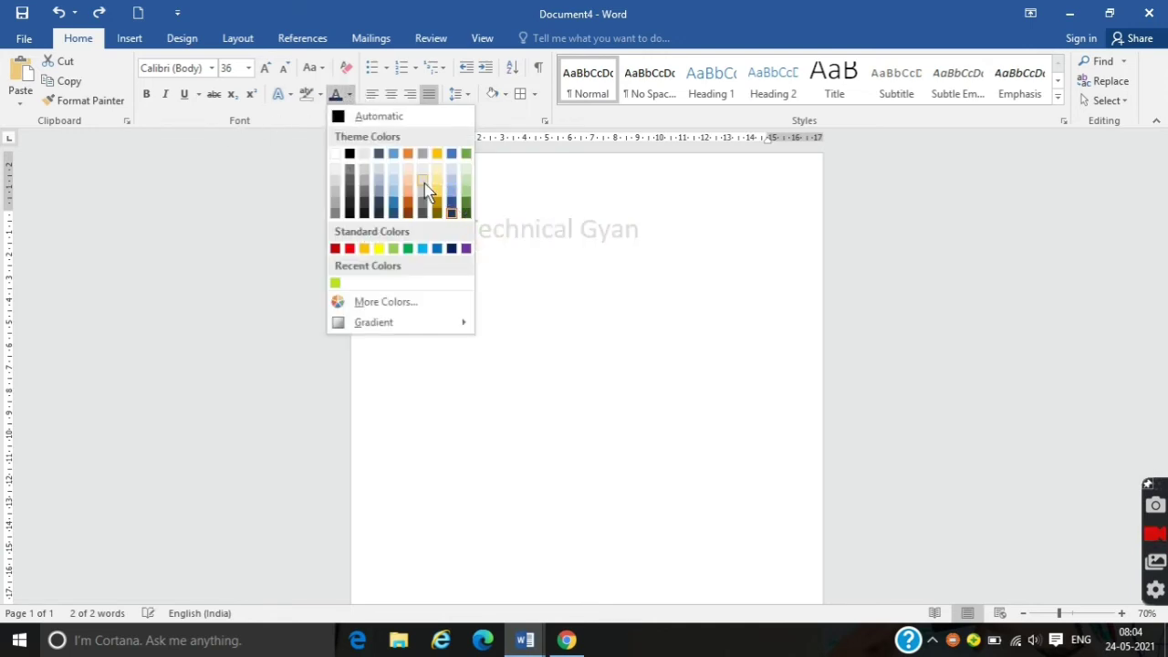
left_click(426, 214)
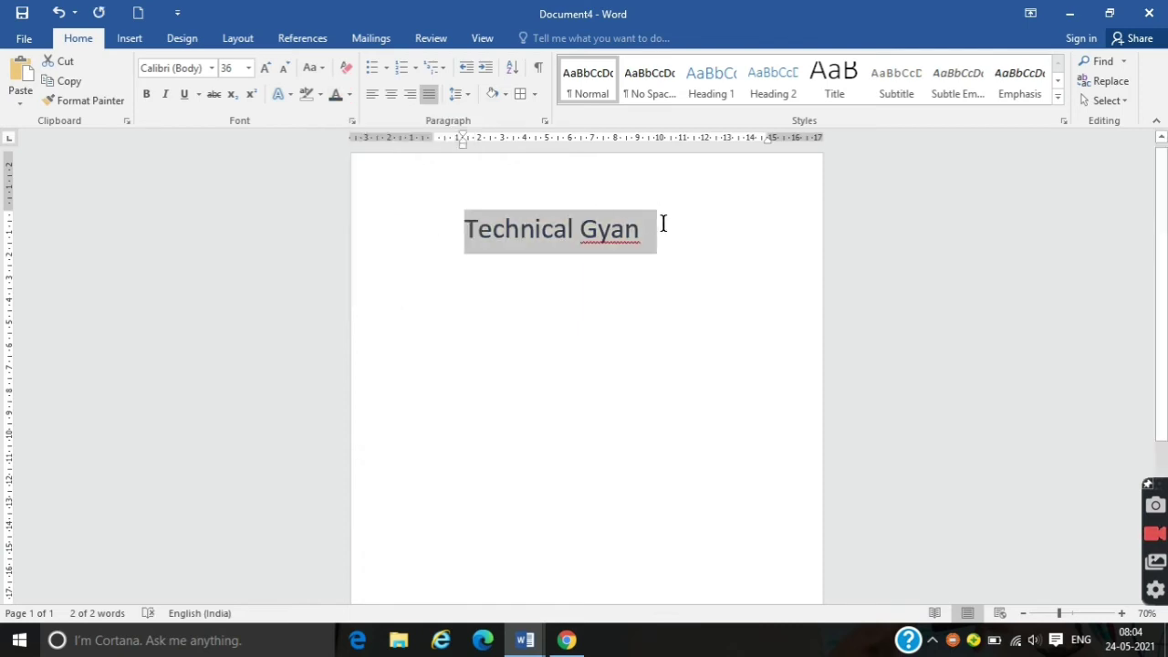
left_click(664, 224)
key("Return")
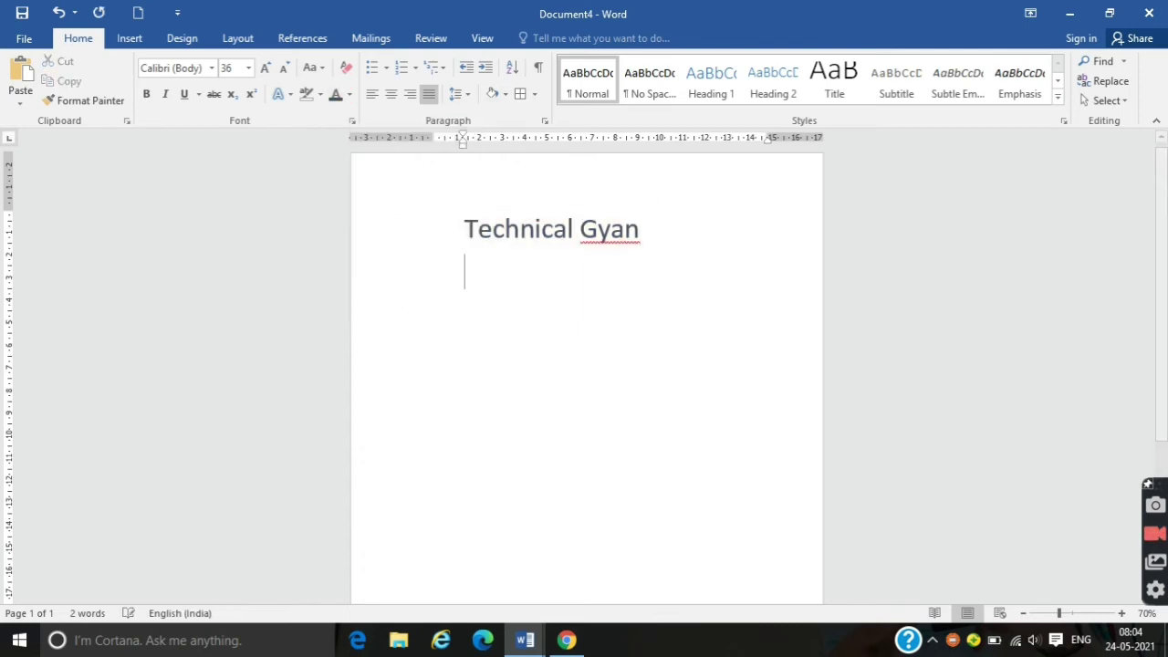
- Set a very dark font colour for the new line and enter the sample text "zsdfghjvfdf" on it
left_click(349, 94)
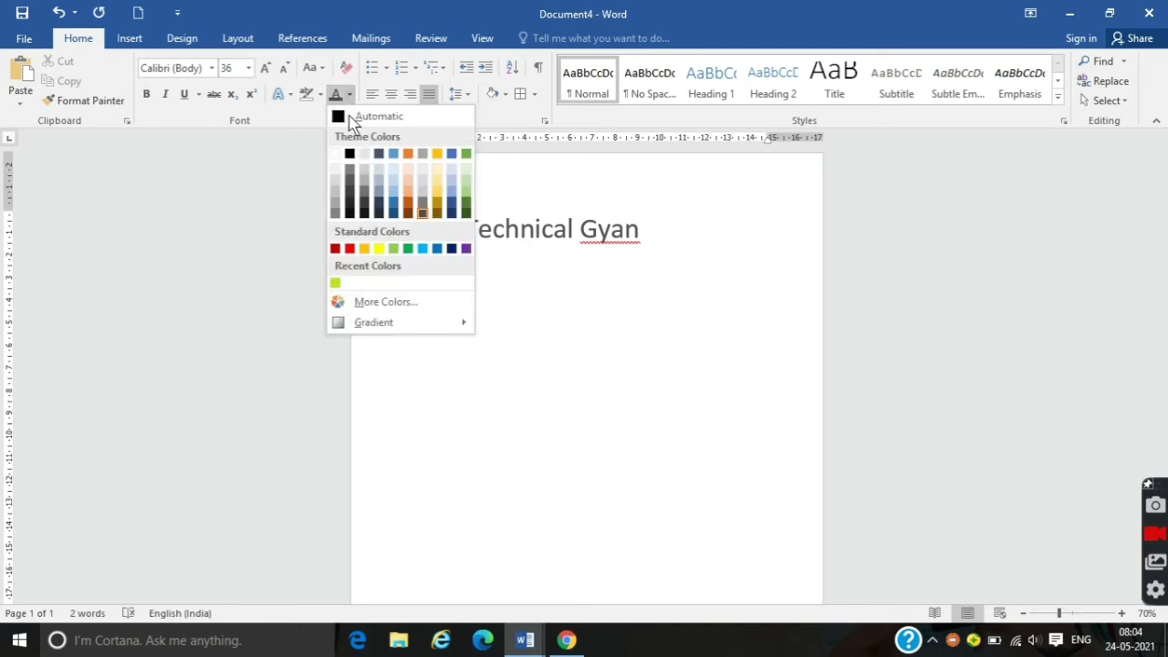
left_click(373, 218)
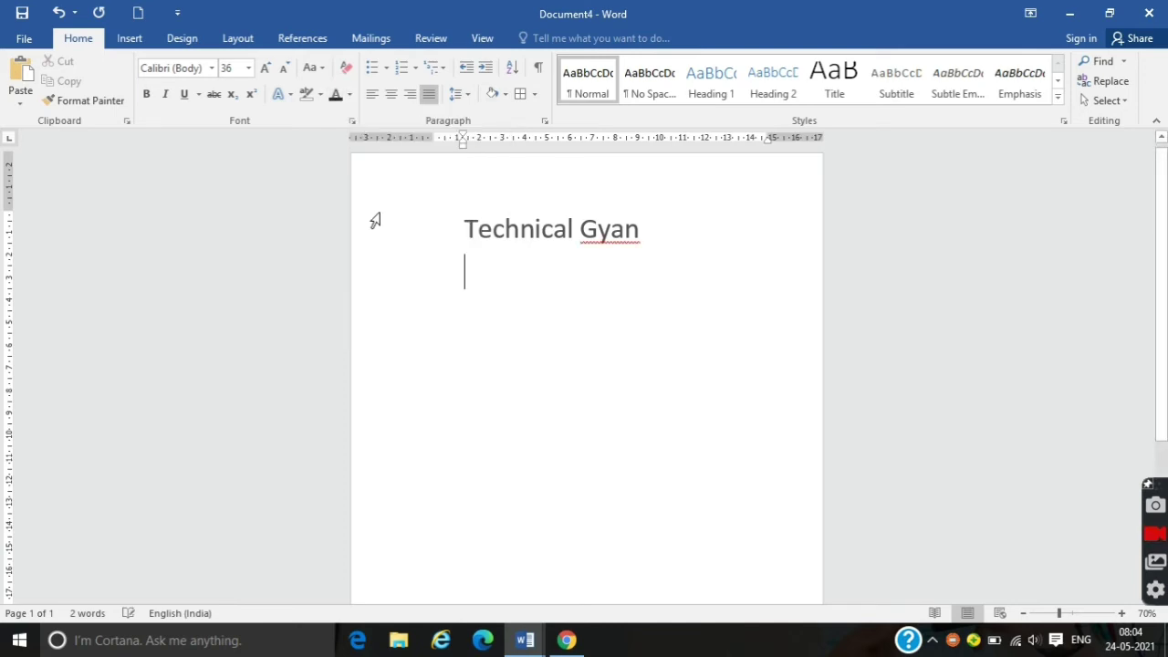
type("zsdfghjvfdf")
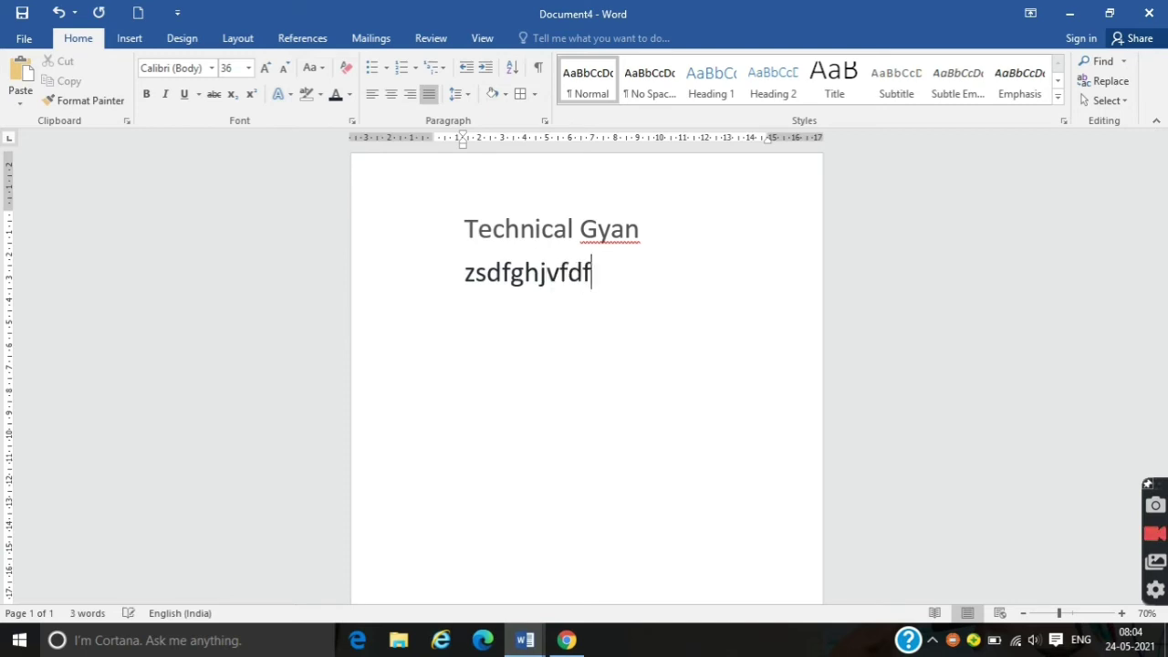
type("ghj")
- Delete the sample text below the heading and restore the empty line's indent
key("BackSpace")
key("BackSpace")
key("BackSpace")
key("BackSpace")
key("BackSpace")
key("BackSpace")
key("BackSpace")
key("BackSpace")
key("BackSpace")
key("BackSpace")
key("BackSpace")
key("BackSpace")
key("BackSpace")
key("BackSpace")
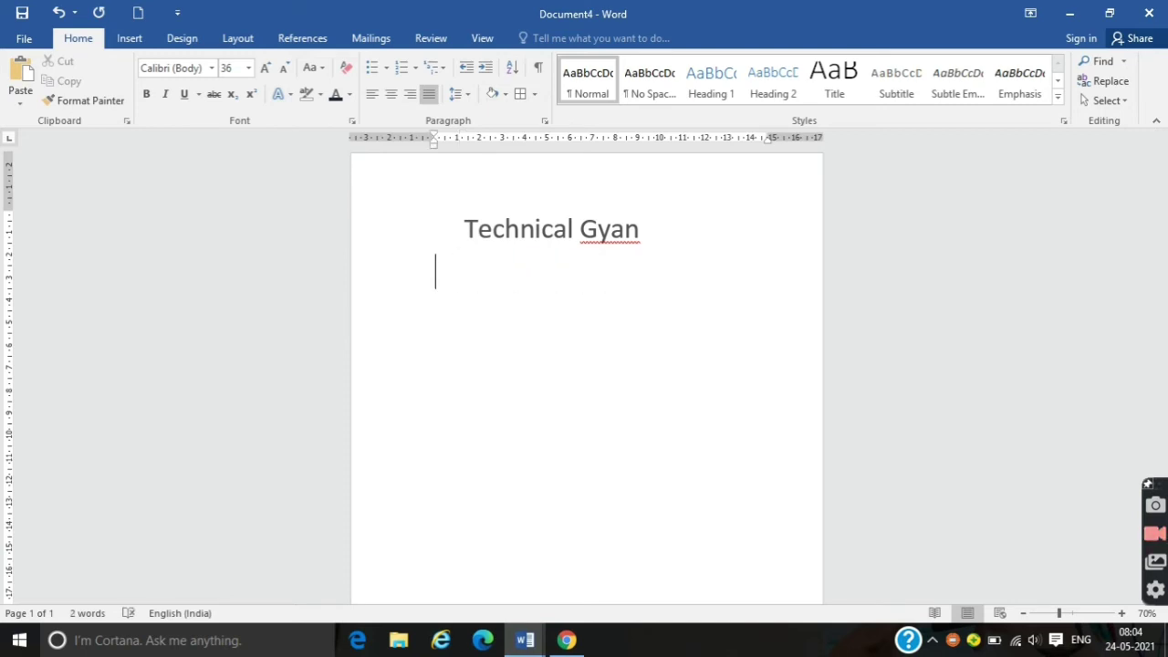
key("Tab")
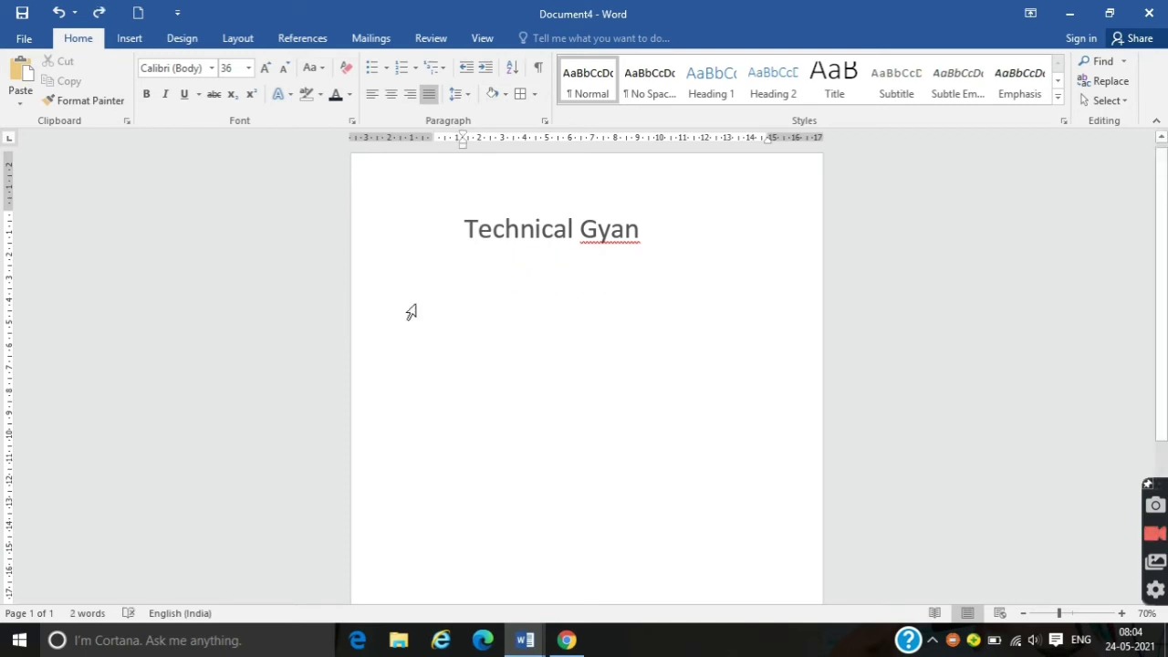
- Review the line and dash style rows in Document1's reference table and return to Document4
mouse_move(525, 640)
left_click(417, 617)
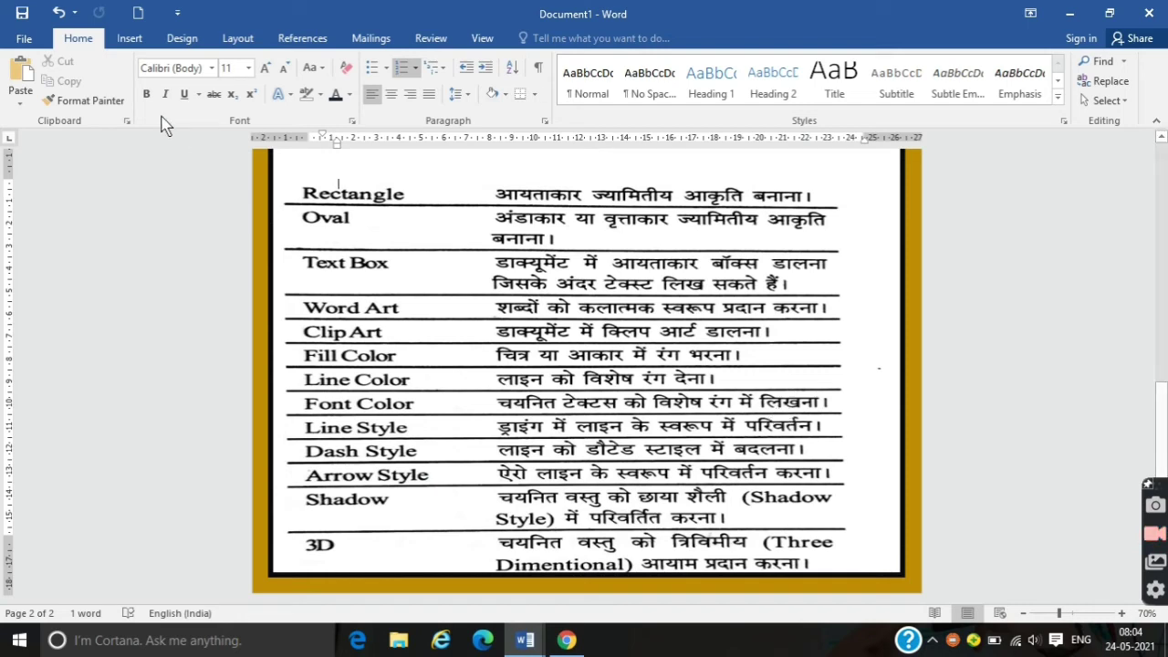
left_click(128, 39)
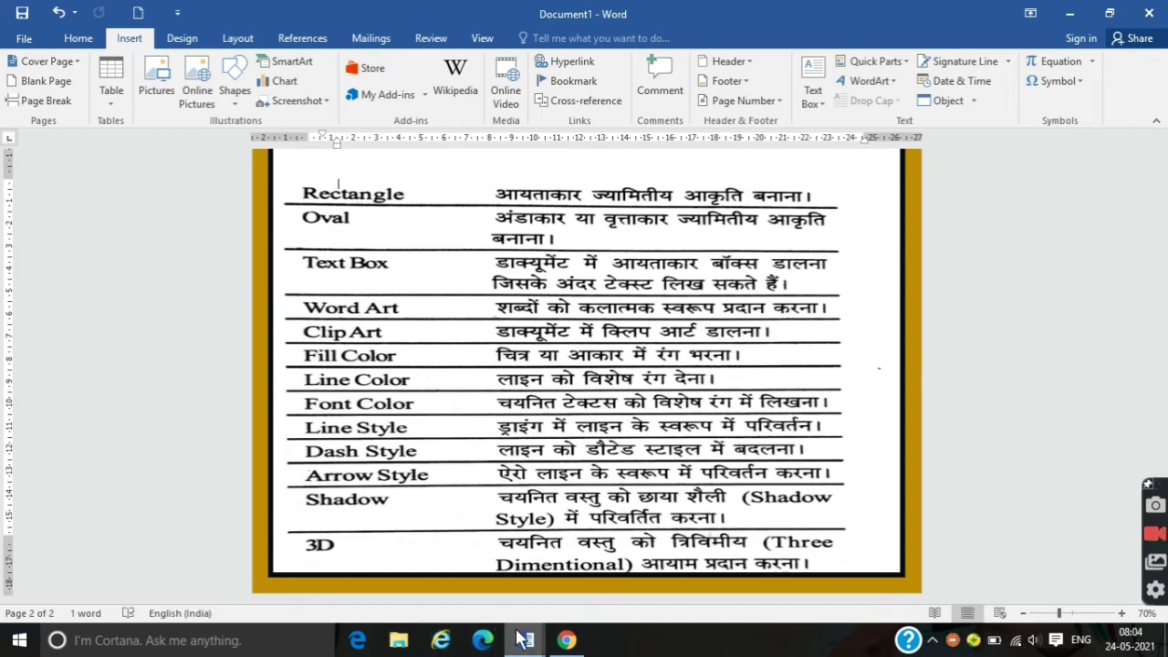
mouse_move(524, 639)
left_click(606, 575)
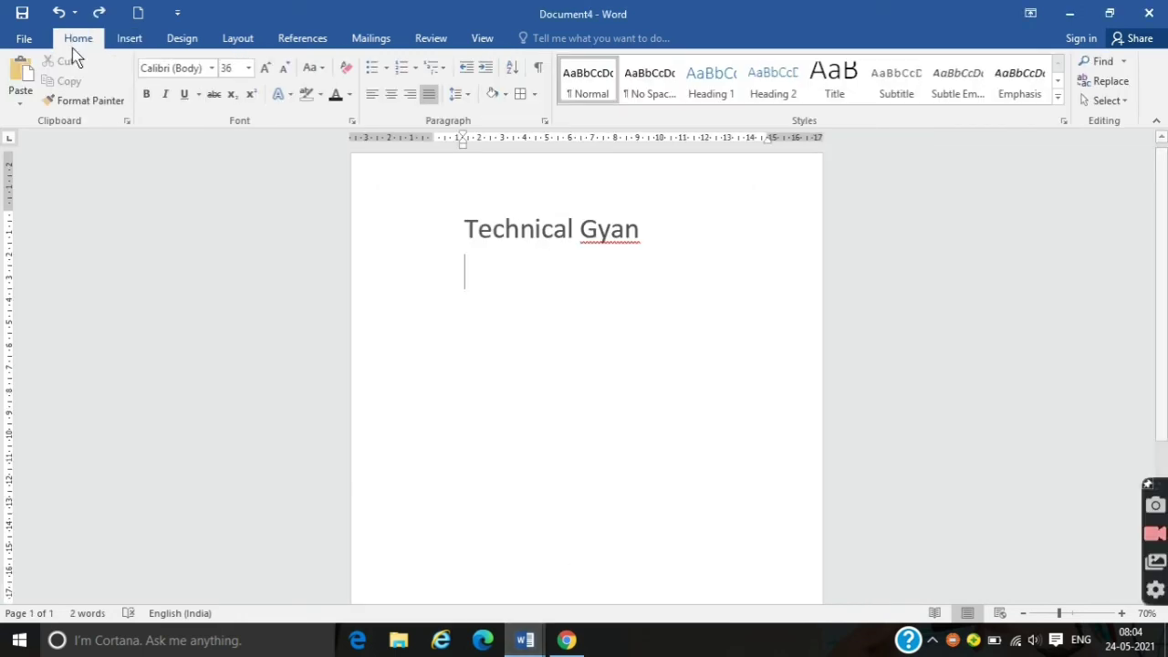
- Draw a looping freehand scribble below the "Technical Gyan" heading and delete it
left_click(132, 40)
left_click(235, 98)
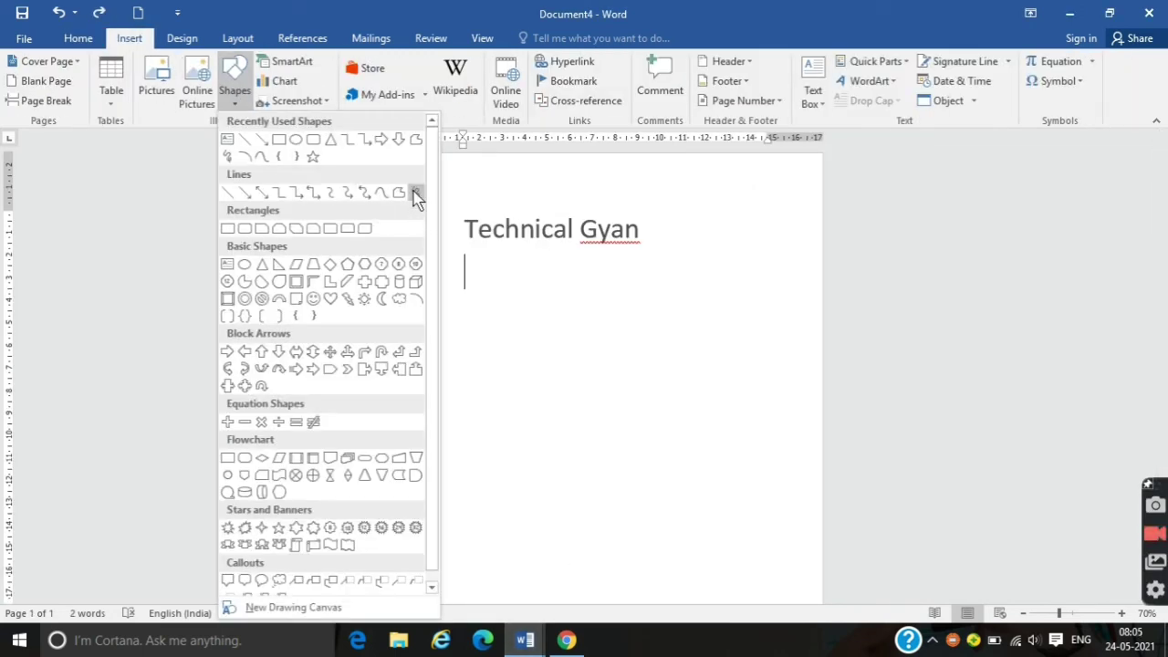
left_click(416, 194)
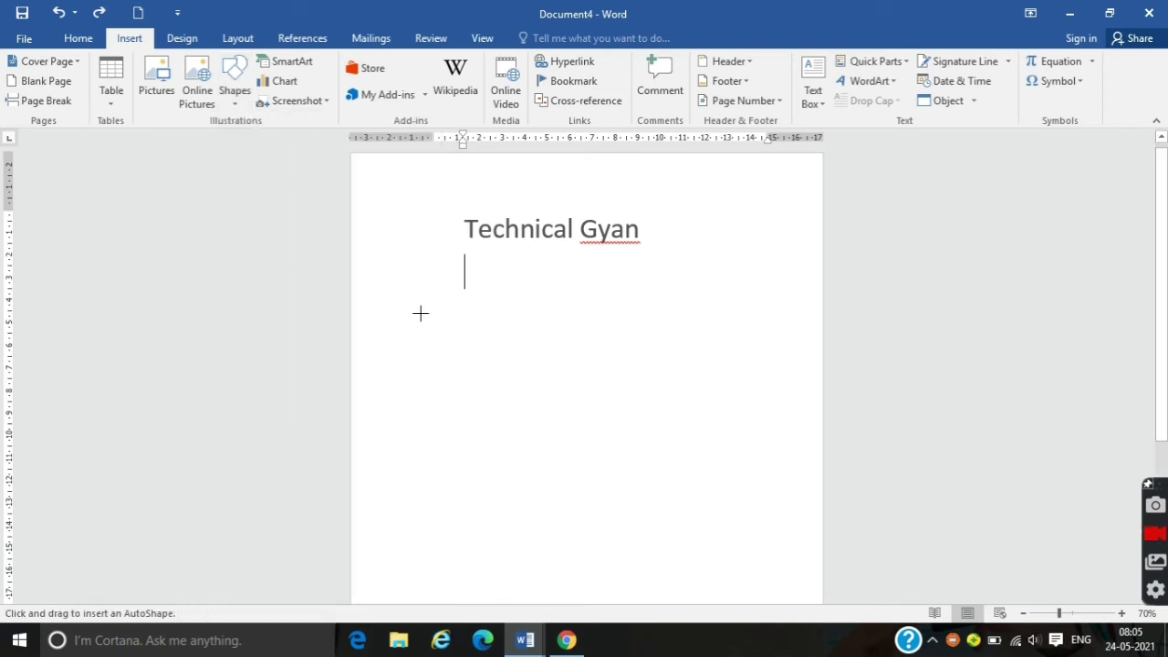
mouse_move(449, 358)
left_mouse_down()
mouse_move(740, 362)
mouse_move(521, 352)
mouse_move(639, 280)
mouse_move(553, 357)
mouse_move(709, 399)
mouse_move(706, 410)
left_mouse_up()
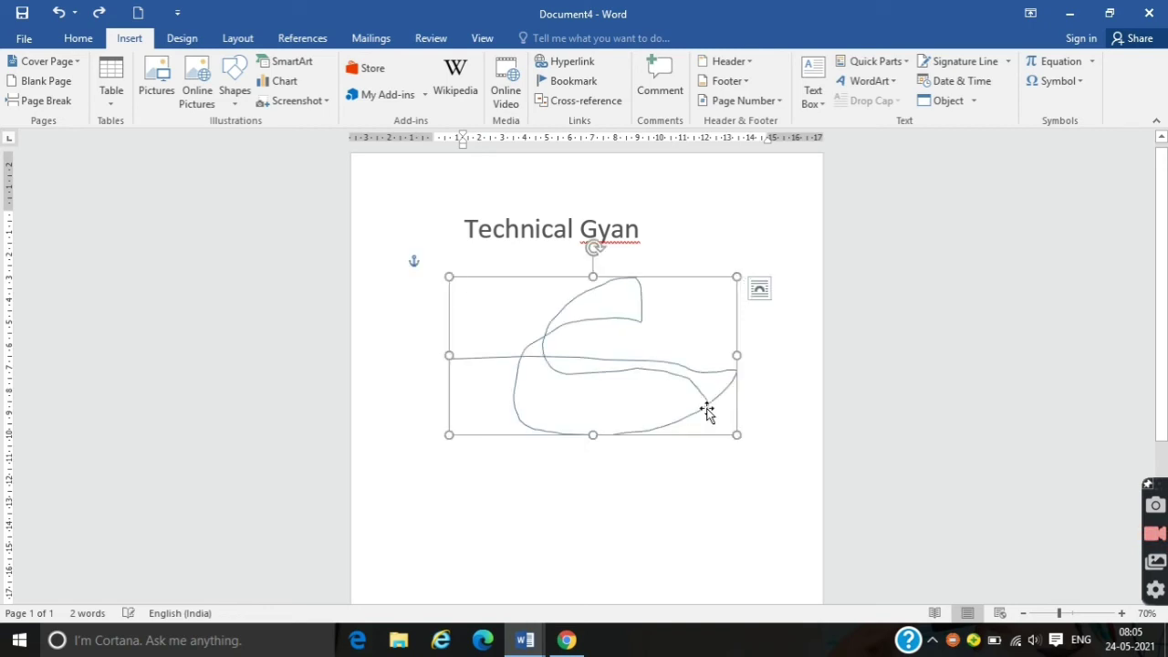
key("Delete")
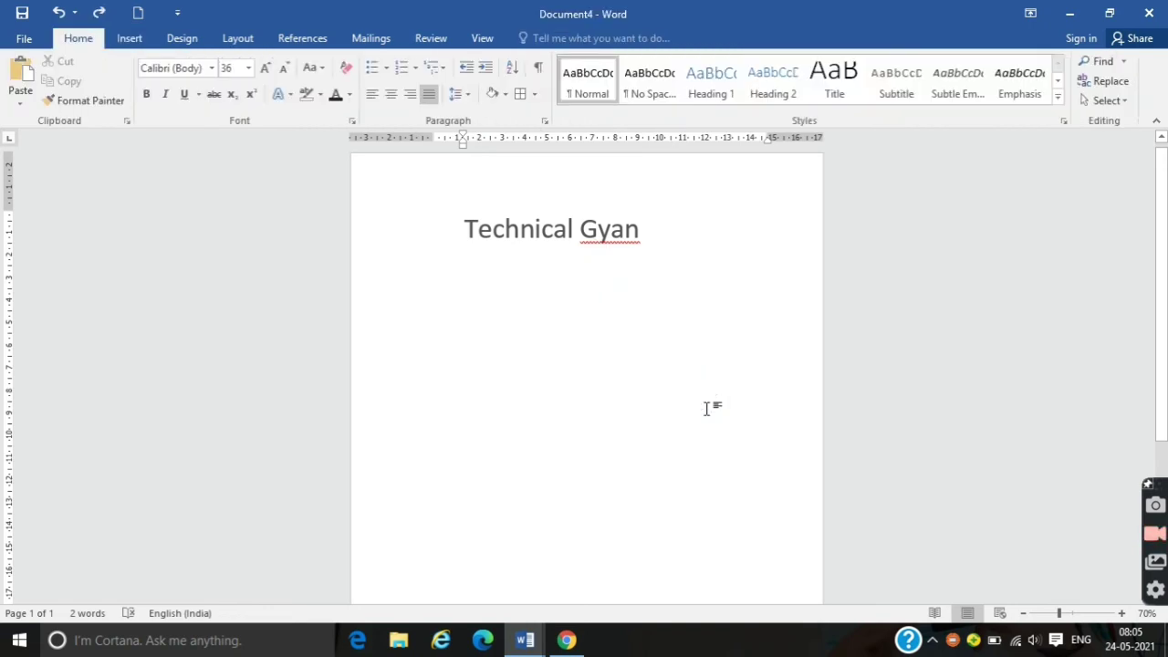
- Draw an open, looping curve through several points below and beside the heading with the Curve tool
left_click(129, 38)
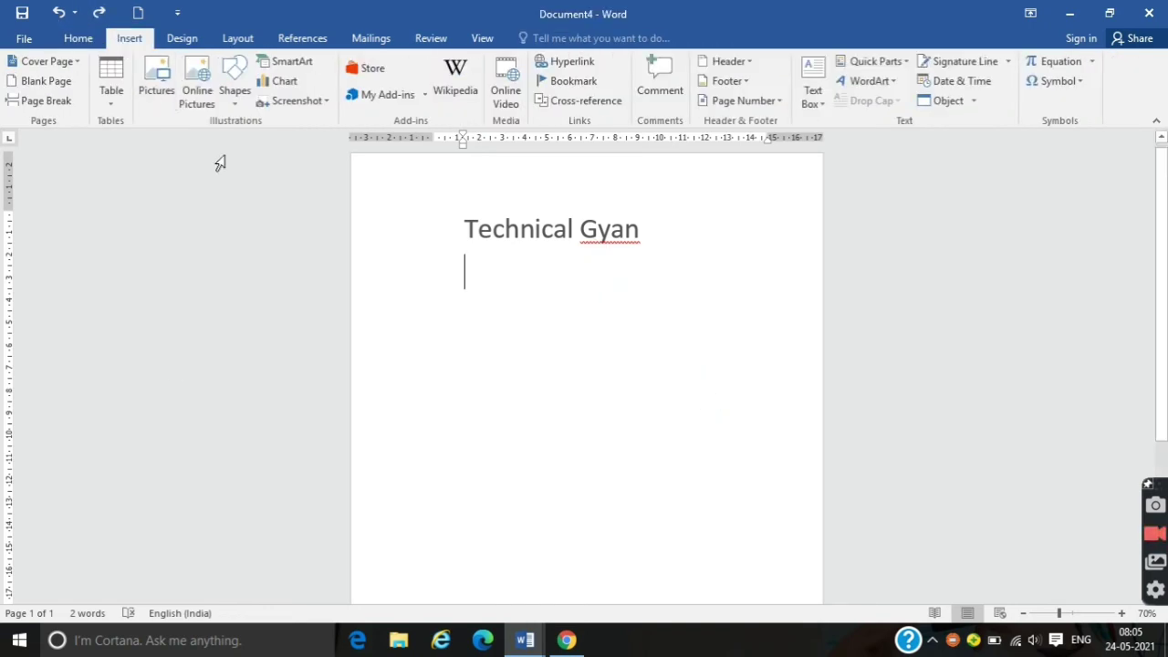
left_click(234, 82)
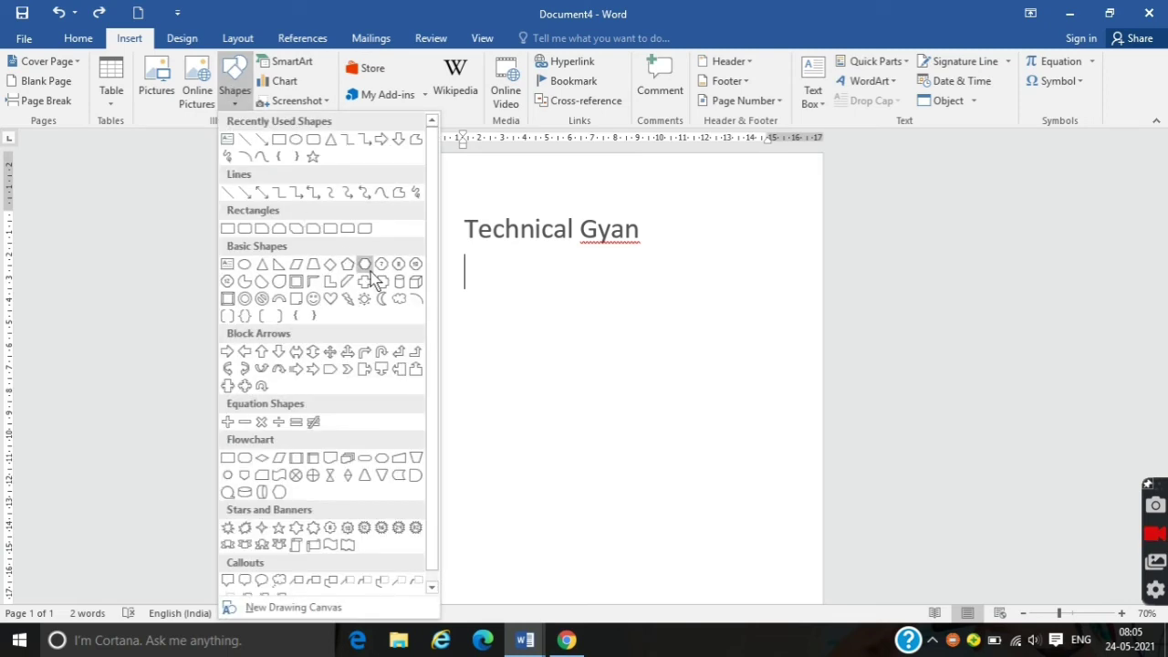
left_click(381, 194)
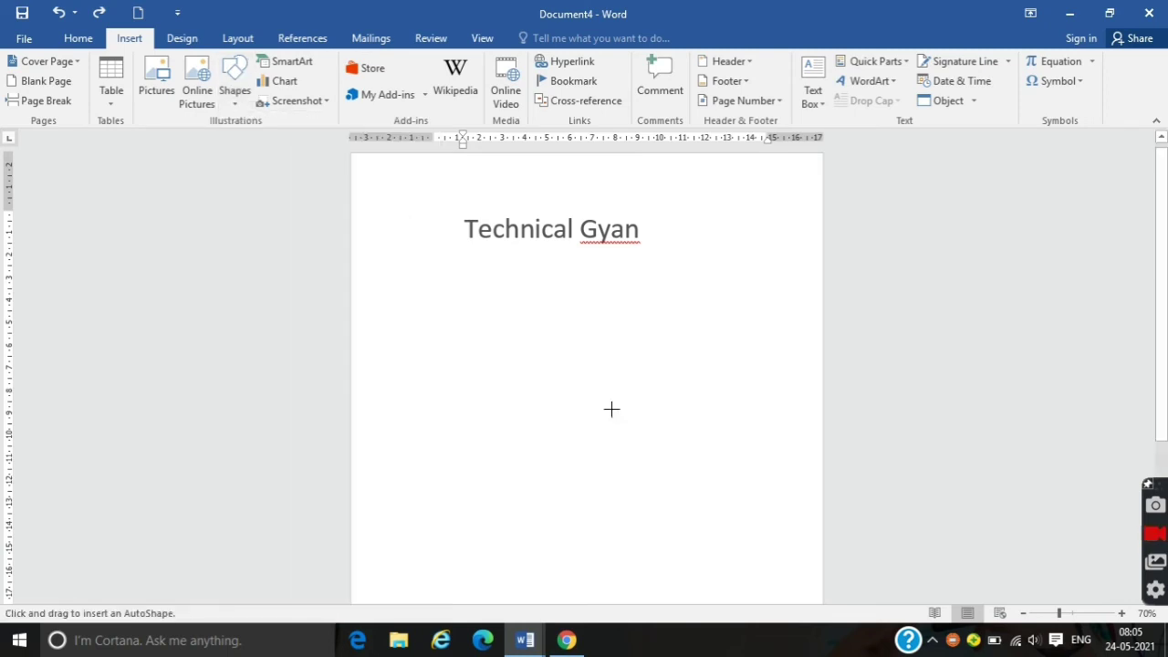
left_click(527, 338)
left_click(712, 502)
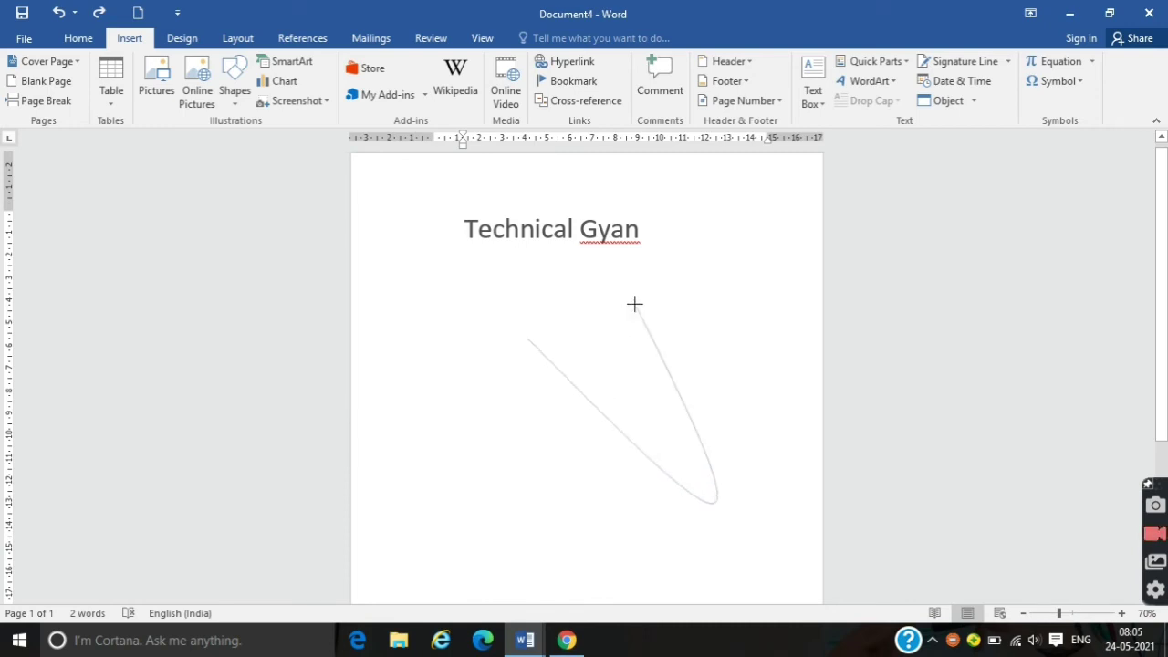
left_click(683, 239)
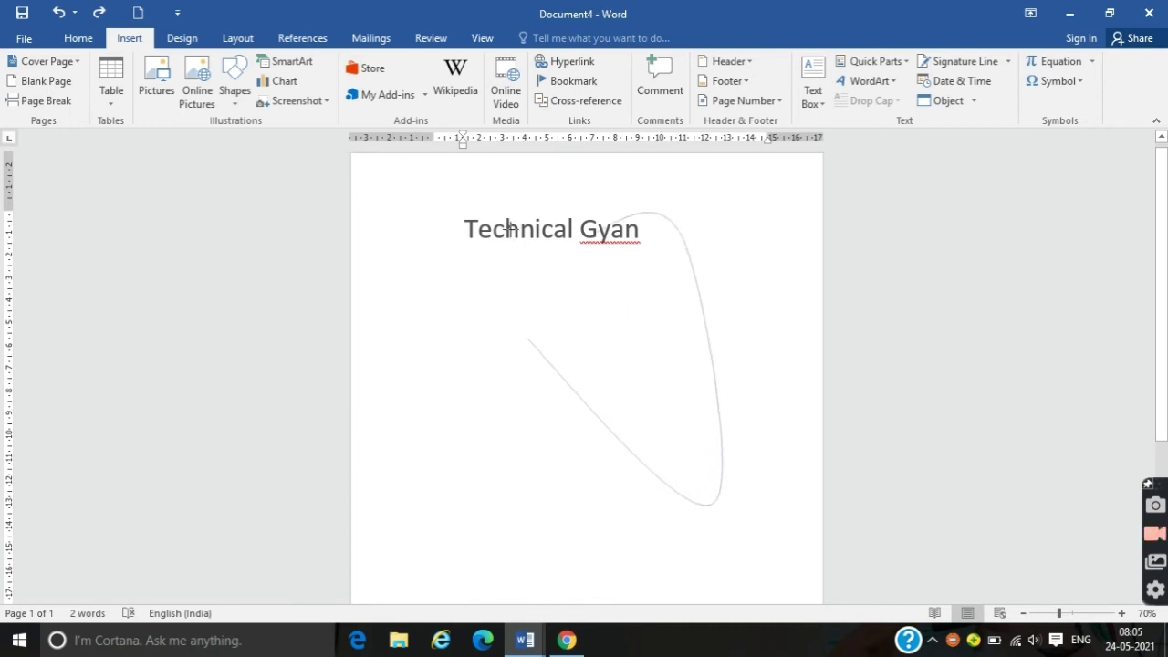
double_click(672, 446)
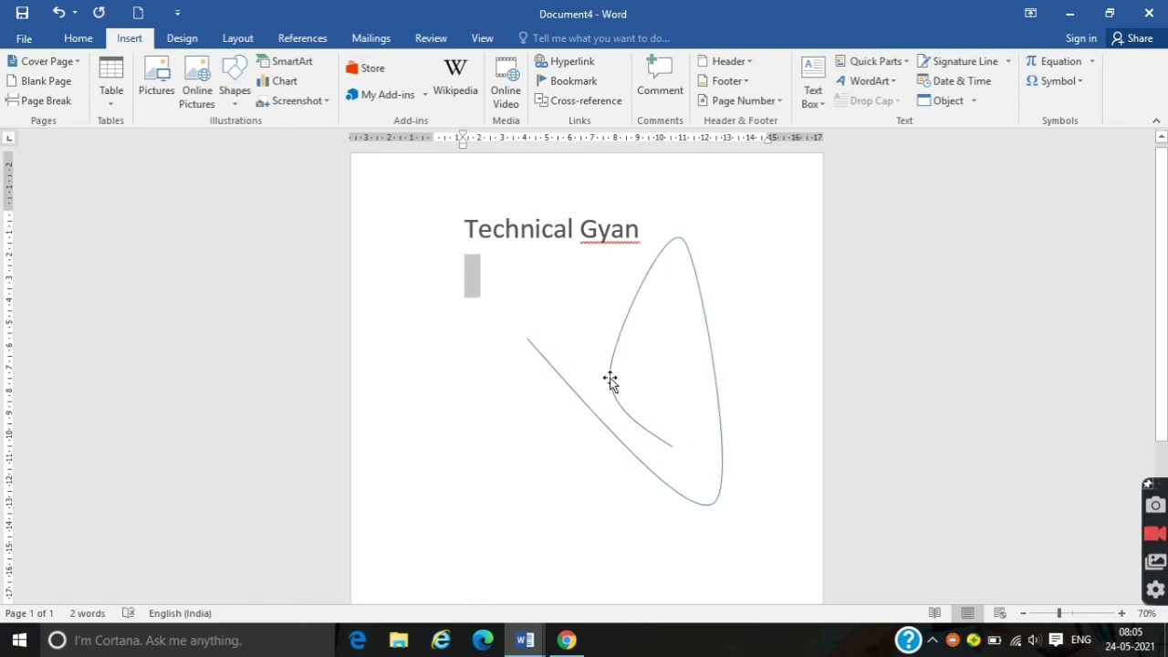
- Undo the curve drawn around the heading, review the reference table in Document1 and return to Document4
key("ctrl+z")
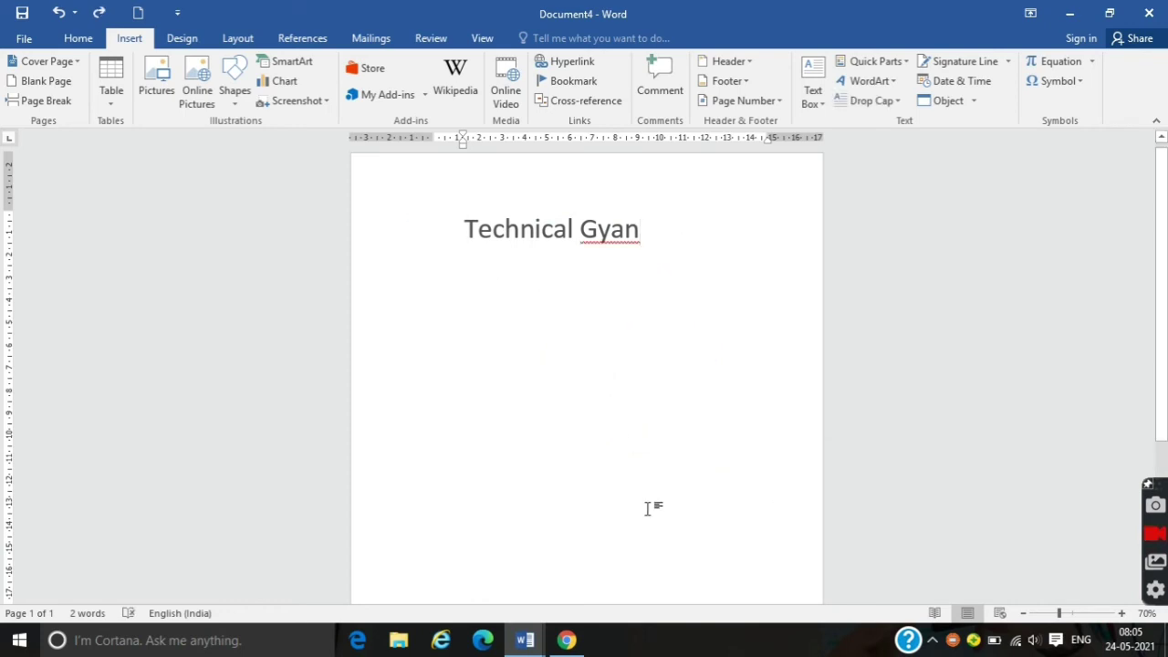
left_click(567, 640)
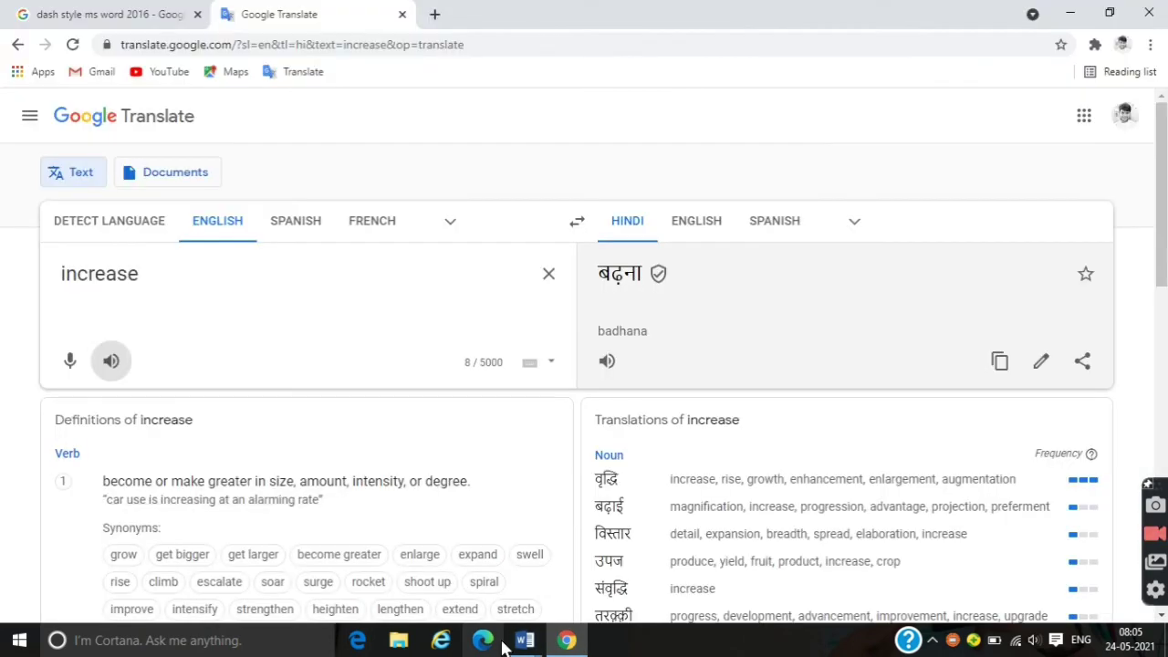
mouse_move(527, 640)
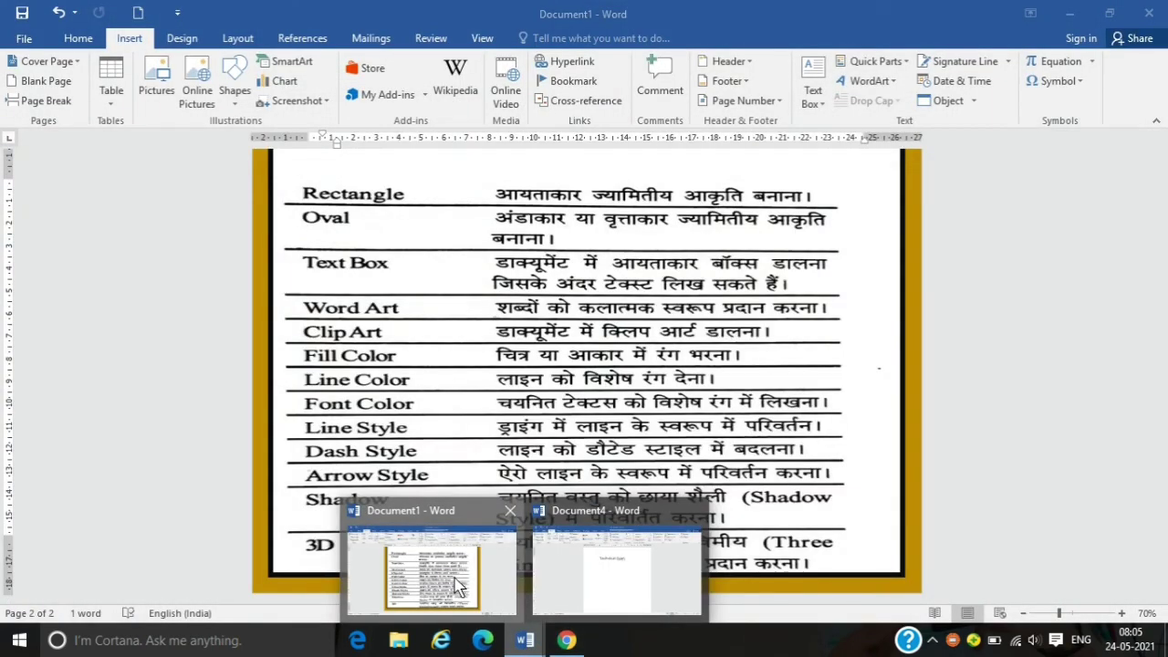
left_click(456, 587)
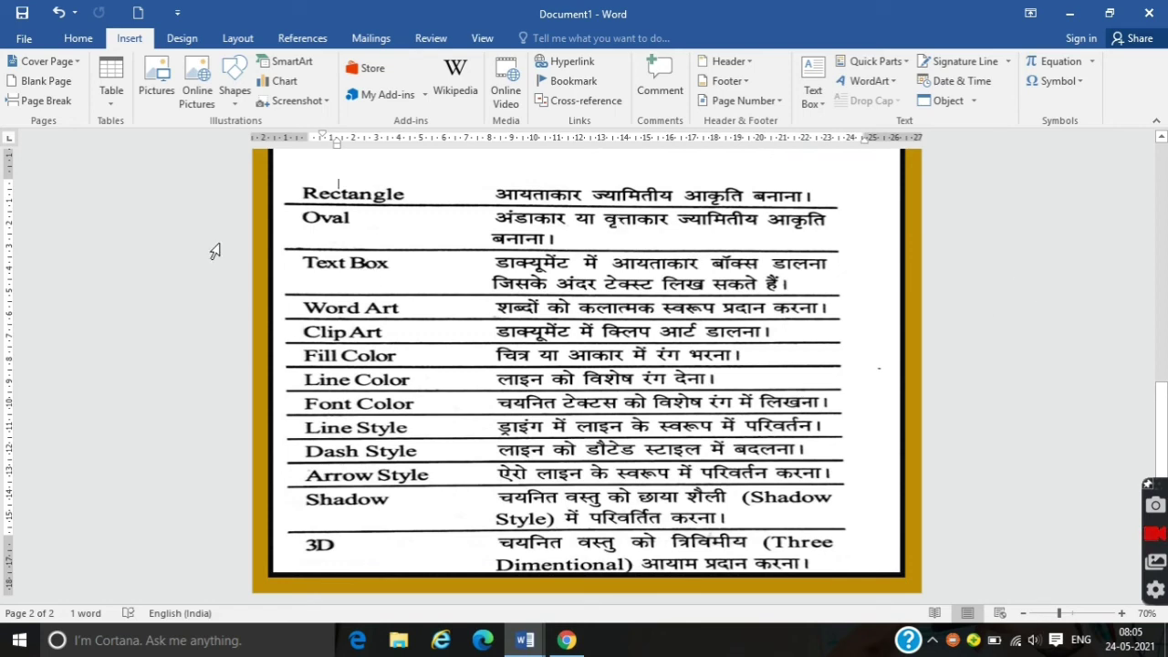
mouse_move(525, 640)
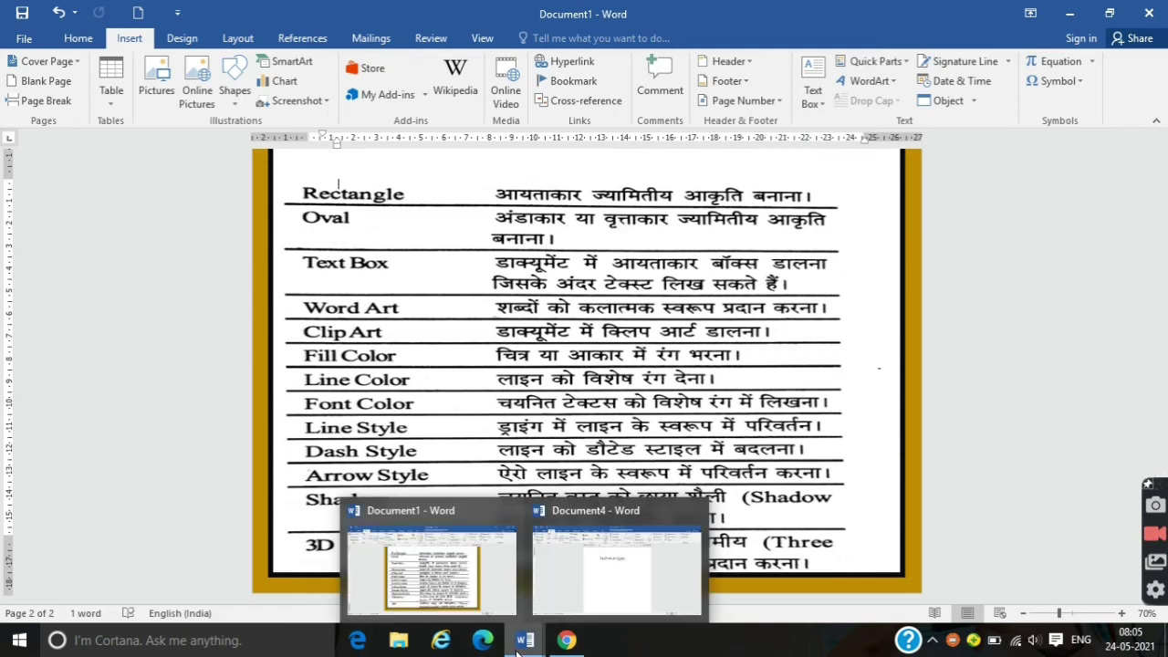
left_click(618, 556)
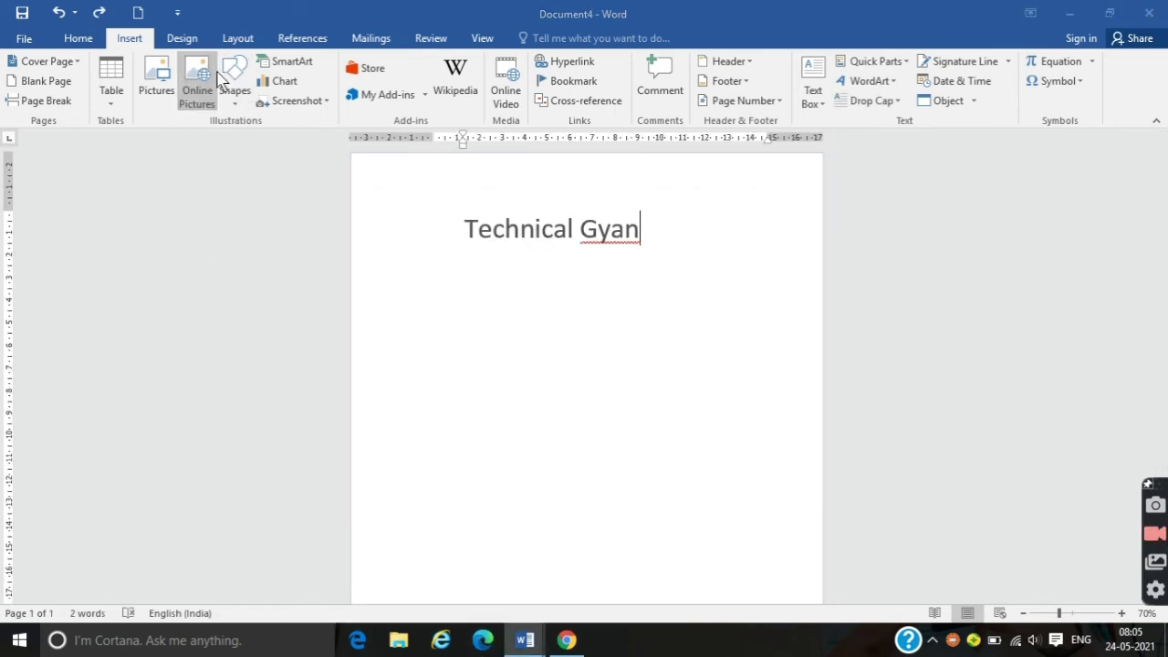
- Draw a nearly horizontal straight line about 13 cm wide below the "Technical Gyan" heading
left_click(217, 79)
left_click(861, 139)
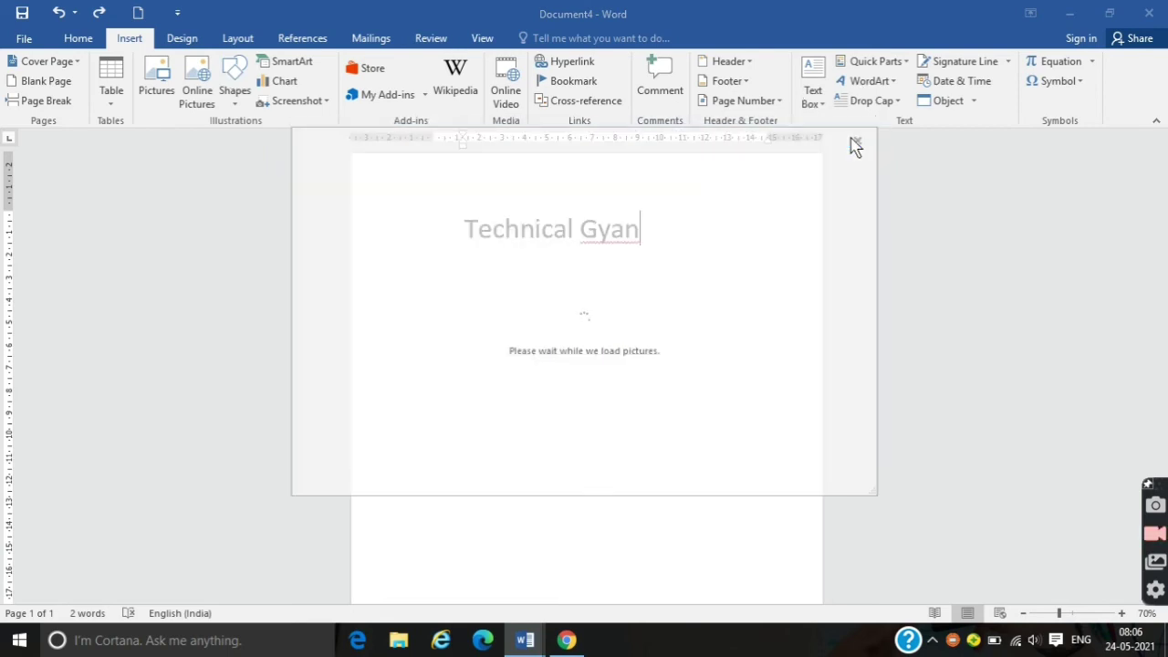
left_click(233, 84)
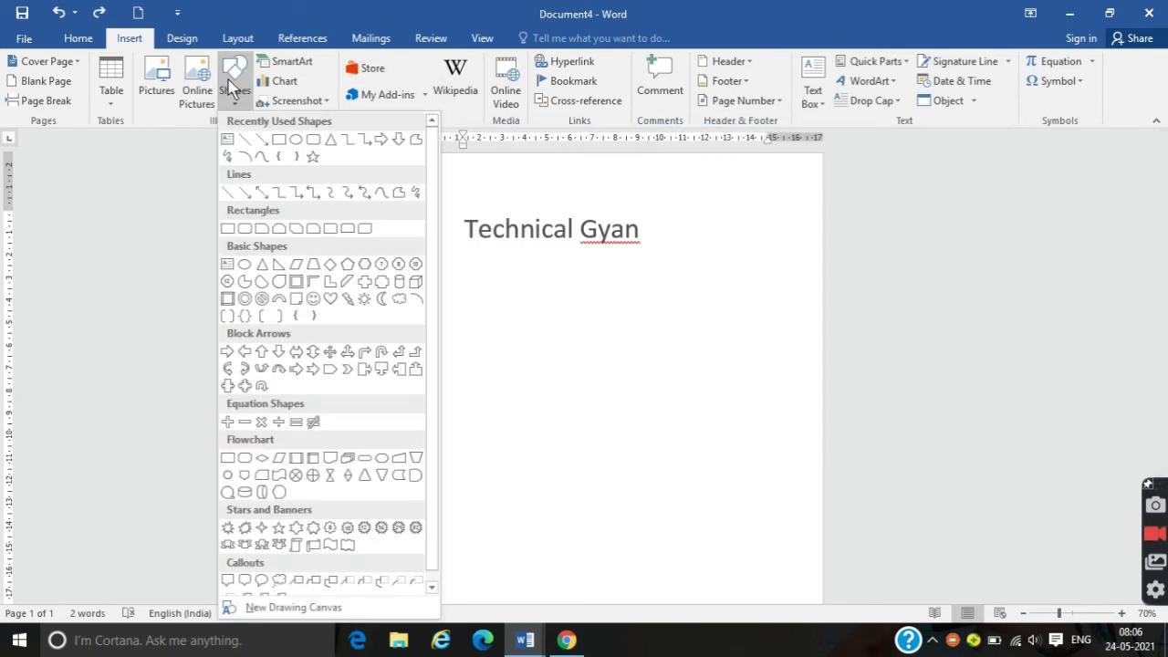
left_click(228, 192)
left_click_drag(434, 346, 727, 354)
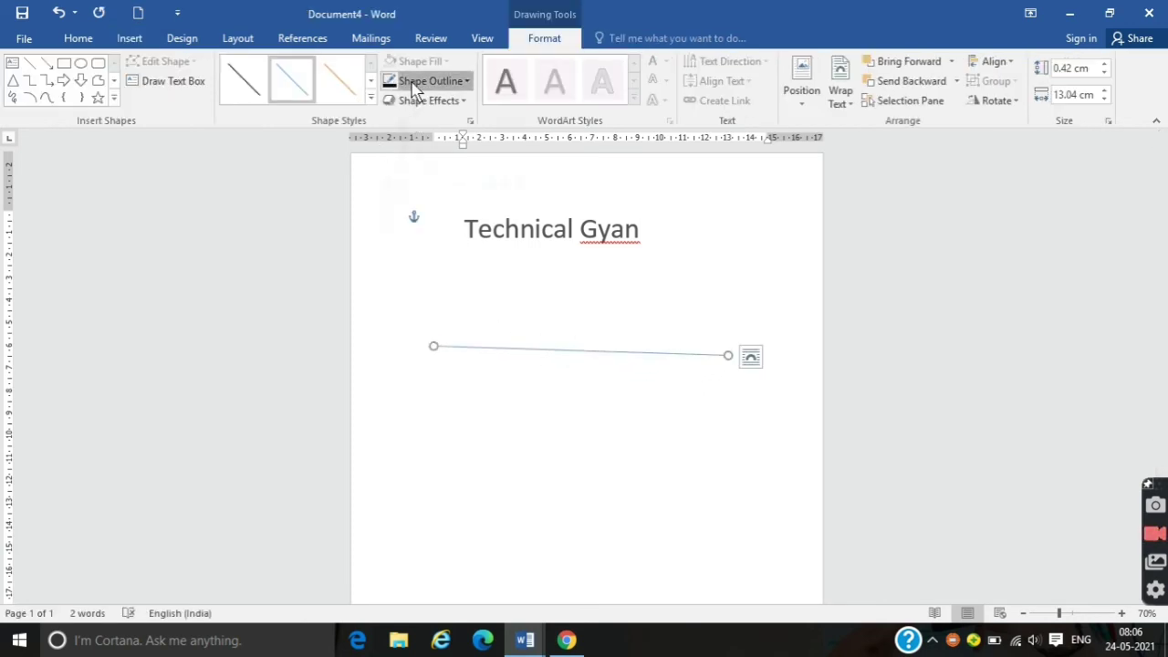
- Set the line's outline weight to 4½ pt and its dash style to Square Dot
left_click(424, 81)
mouse_move(510, 318)
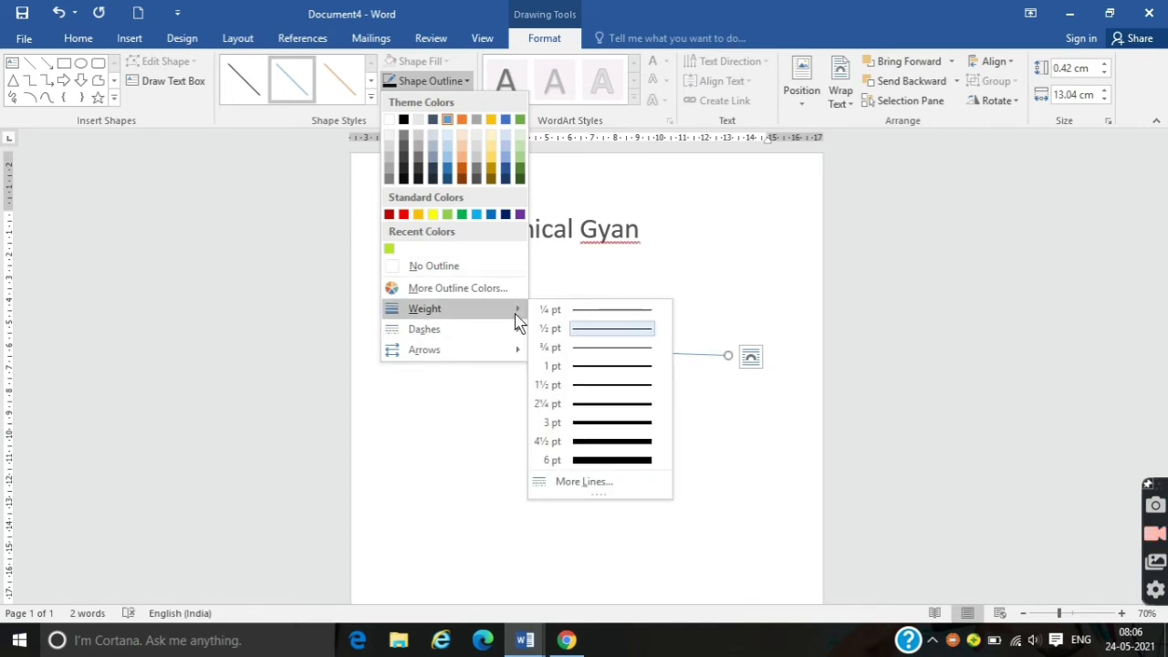
left_click(582, 445)
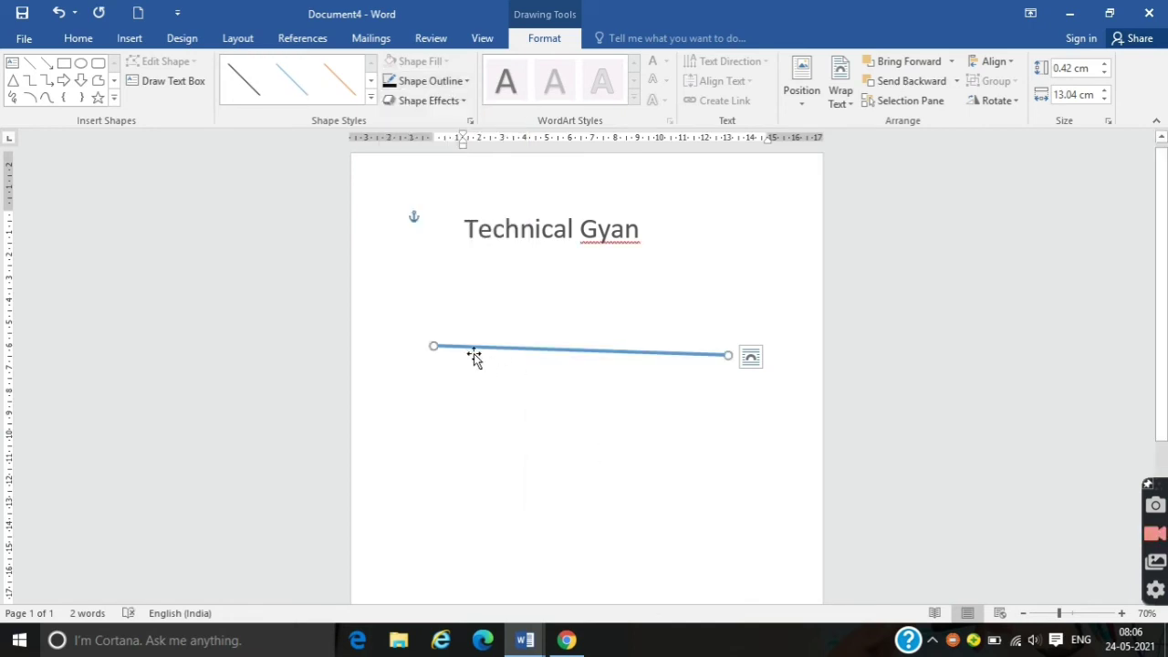
left_click(431, 81)
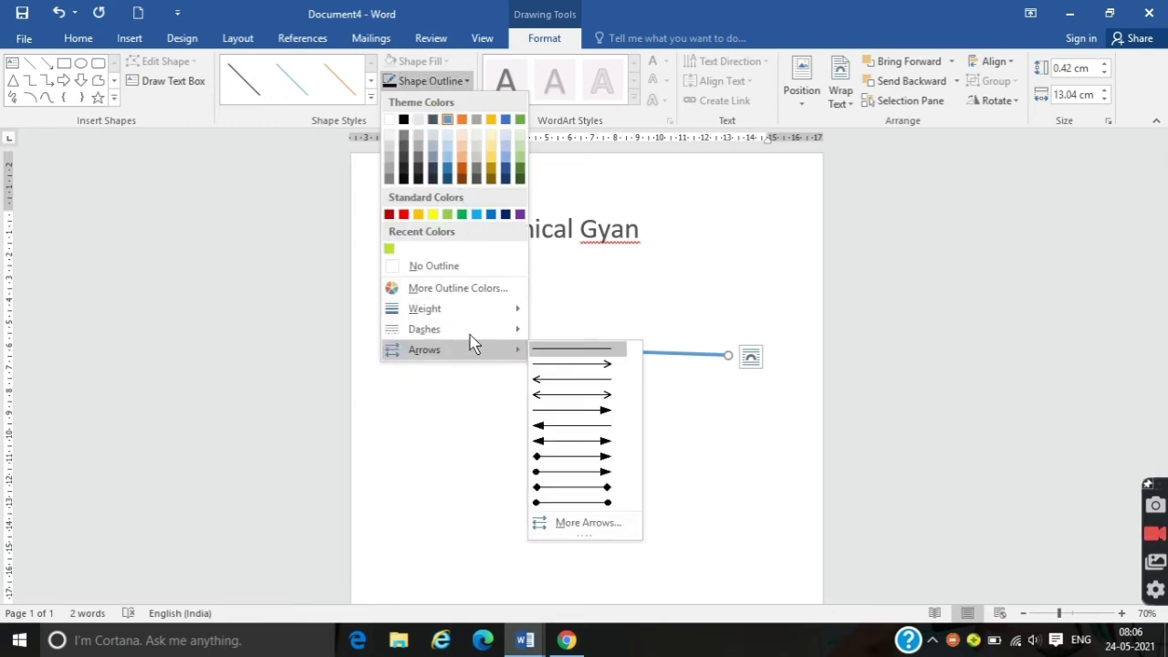
mouse_move(480, 332)
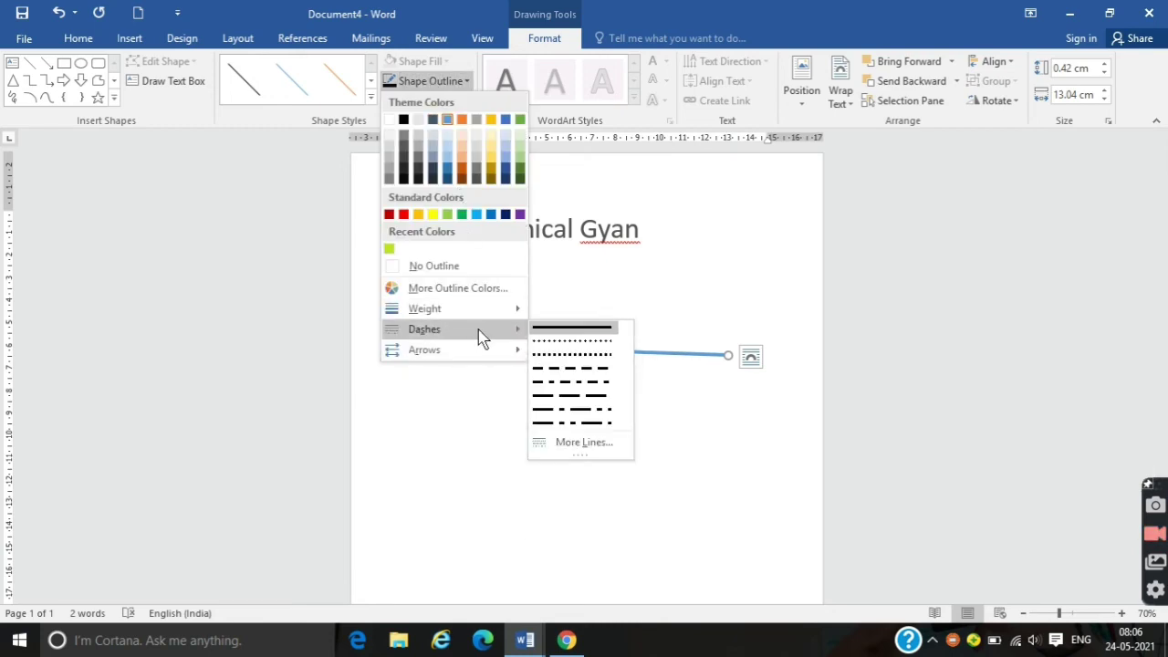
left_click(551, 362)
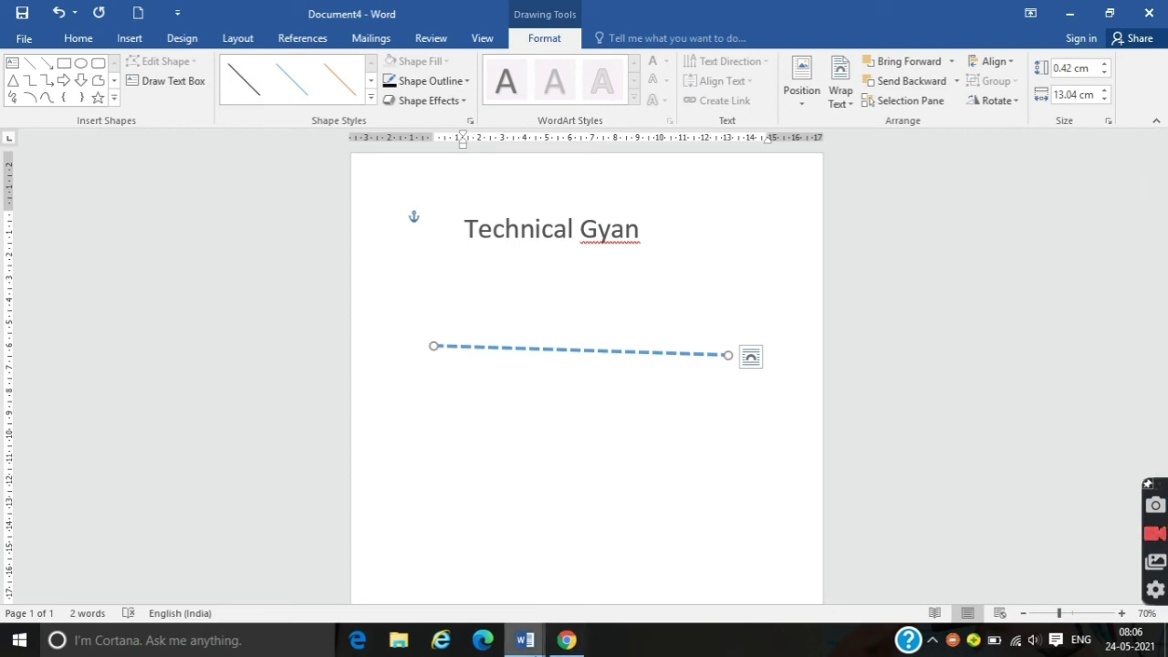
- Check the tool descriptions in Document1's reference table and return to the line in Document4
mouse_move(535, 646)
left_click(476, 575)
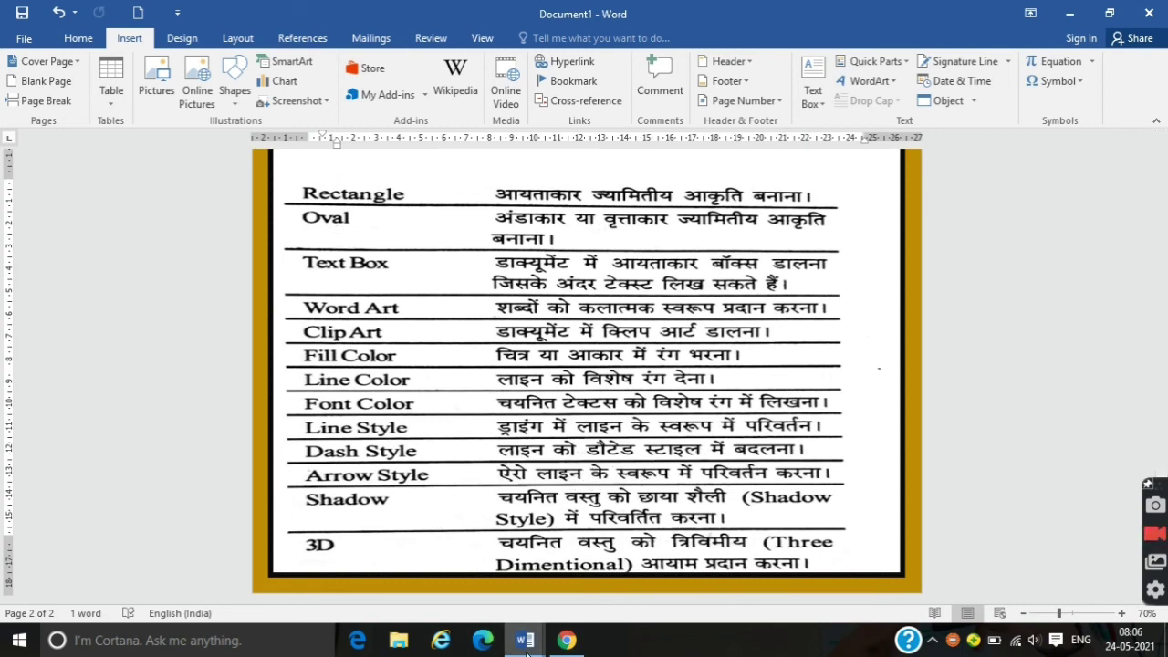
mouse_move(526, 640)
left_click(575, 539)
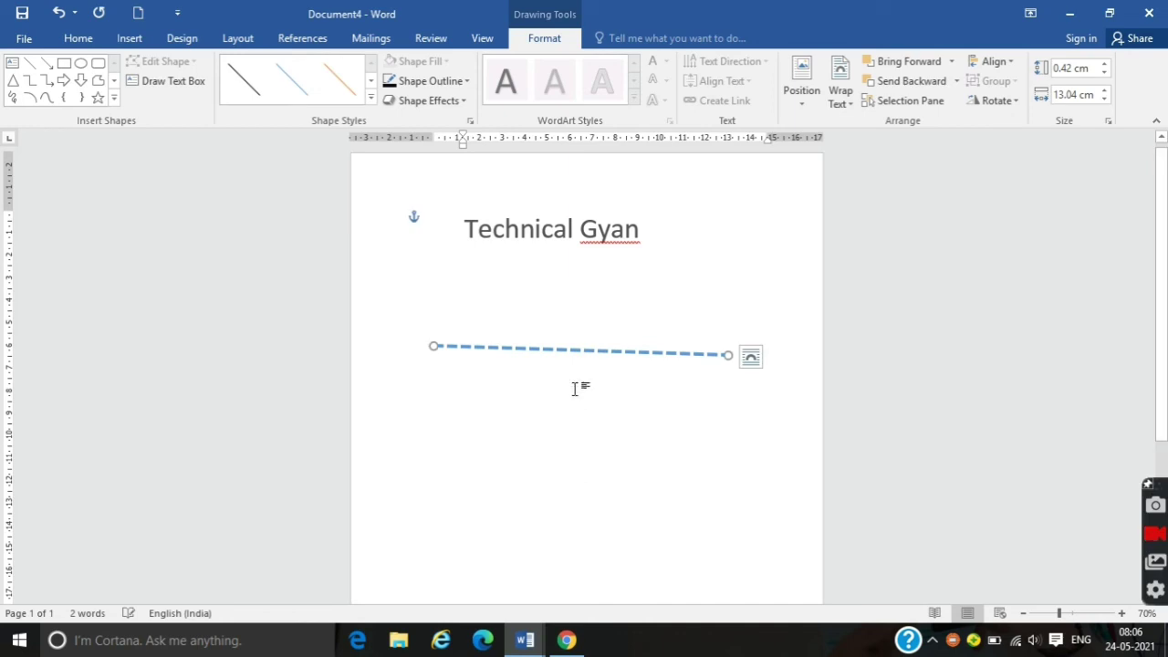
- Reduce the line's outline weight to 1 pt and set its dash style back to solid
left_click(412, 81)
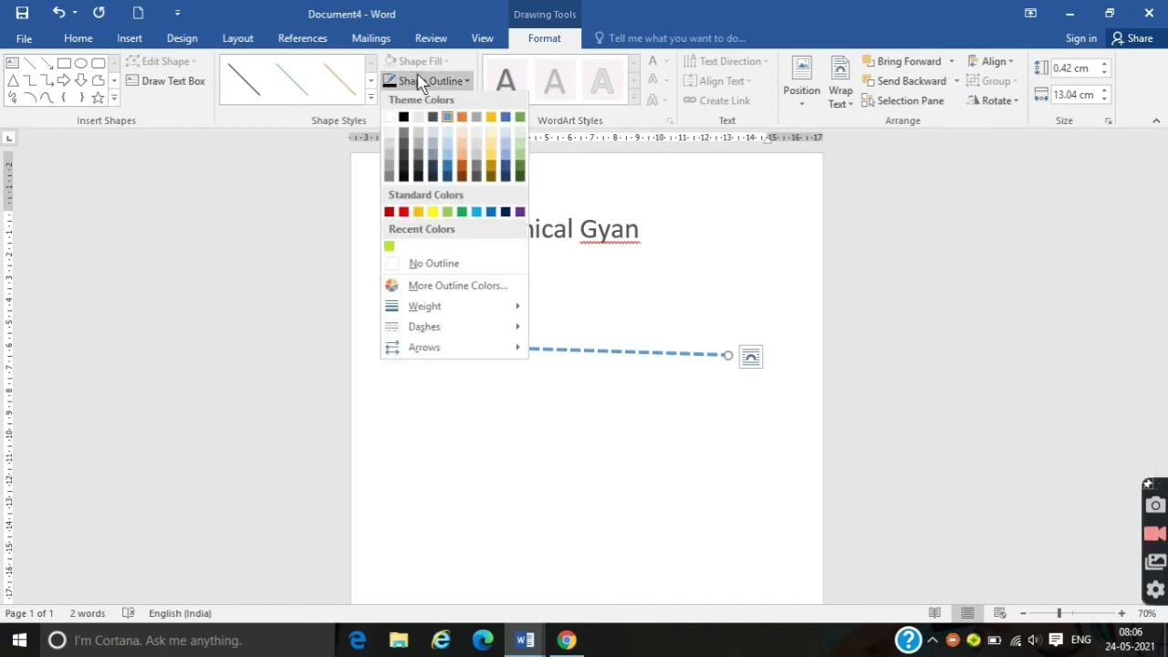
mouse_move(476, 318)
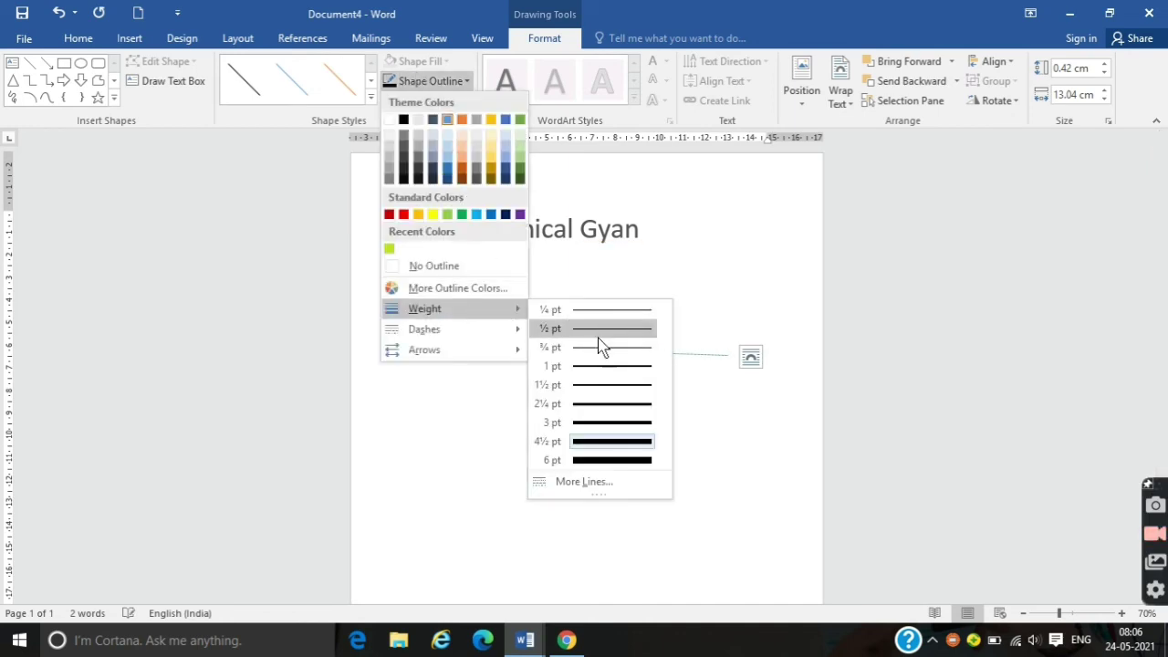
left_click(609, 374)
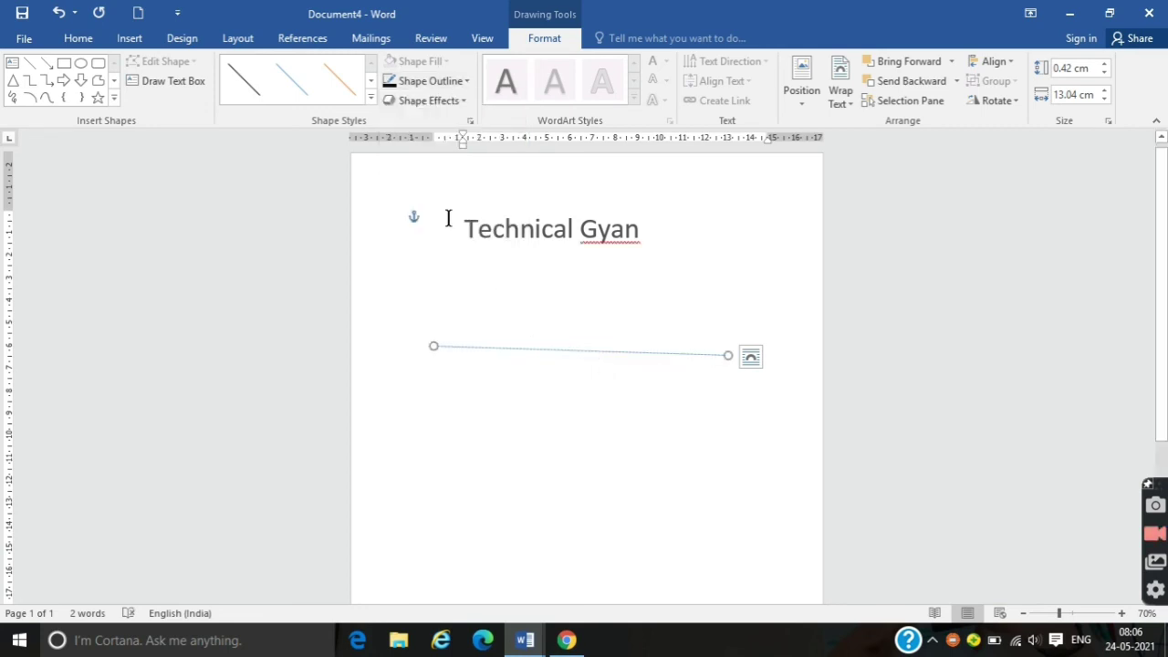
left_click(423, 82)
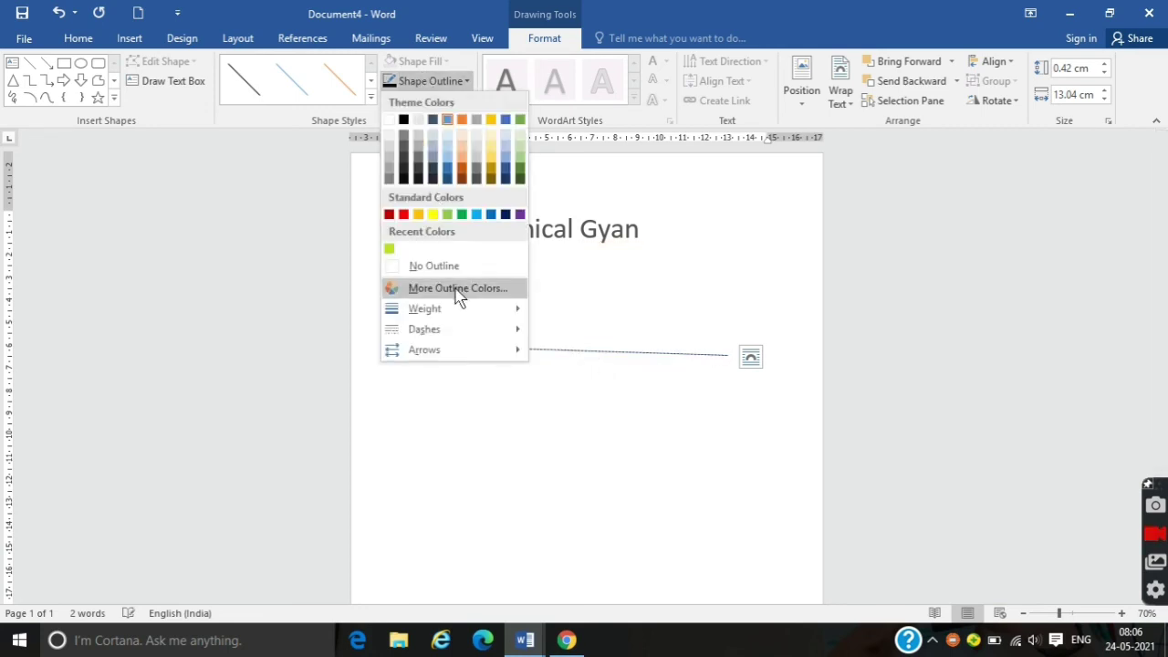
mouse_move(499, 332)
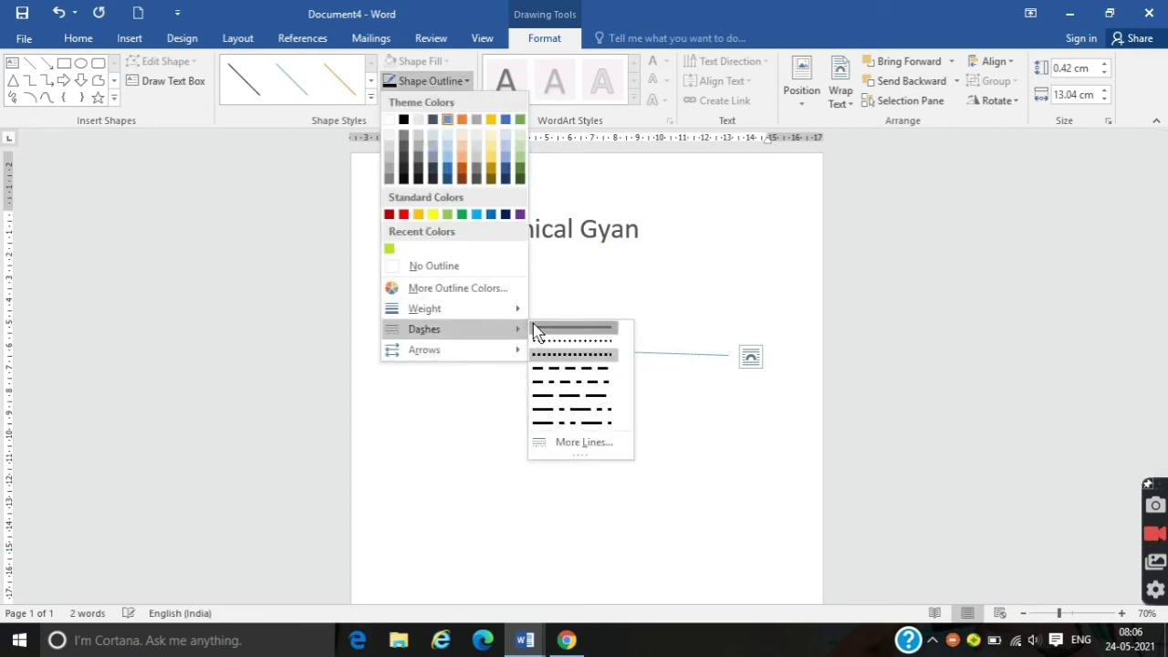
left_click(540, 329)
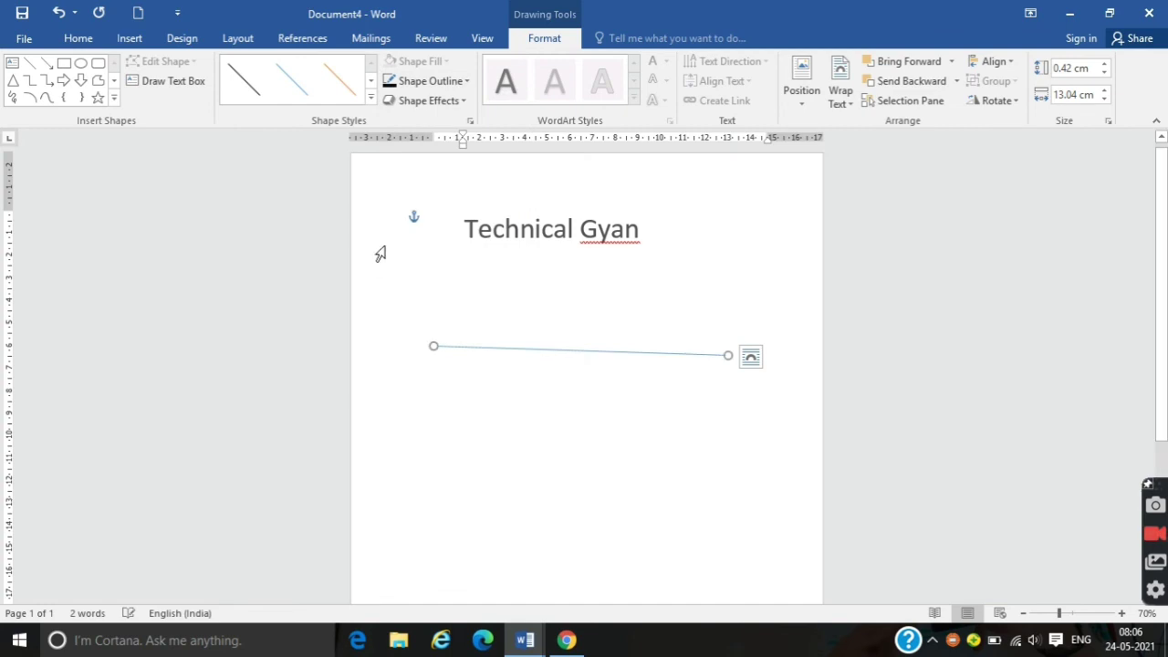
- Give the line a single filled arrowhead at its right end and recolour its outline black
left_click(429, 81)
mouse_move(426, 351)
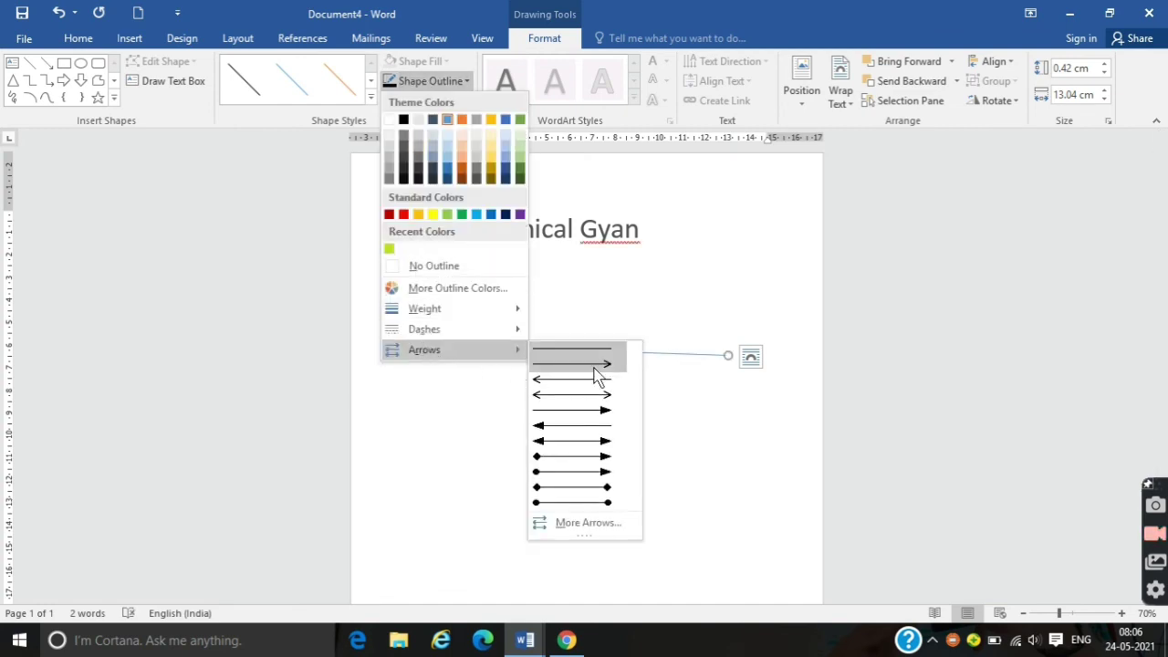
left_click(598, 410)
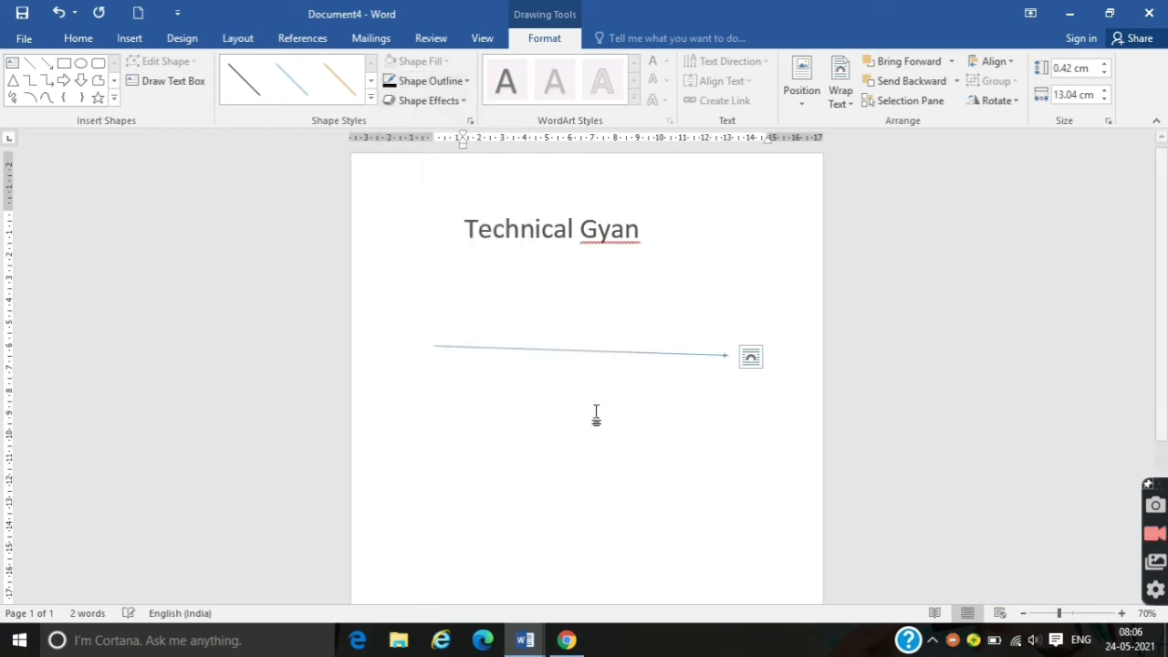
left_click(390, 81)
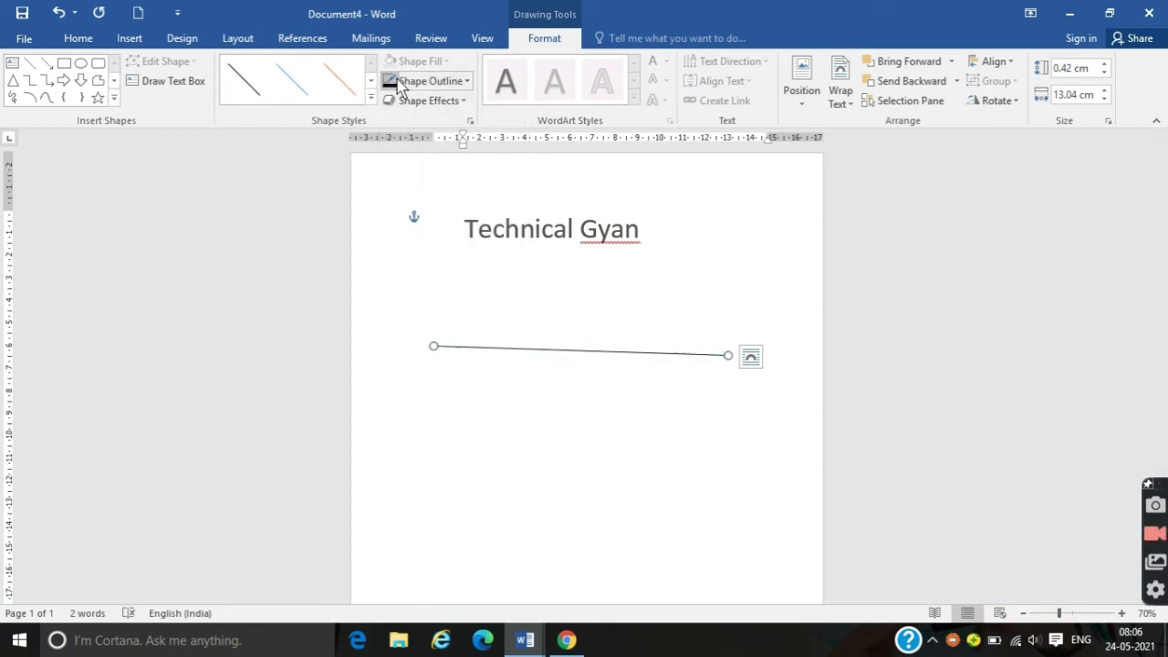
- Try a 6 pt outline weight on the black arrow and undo it
left_click(444, 81)
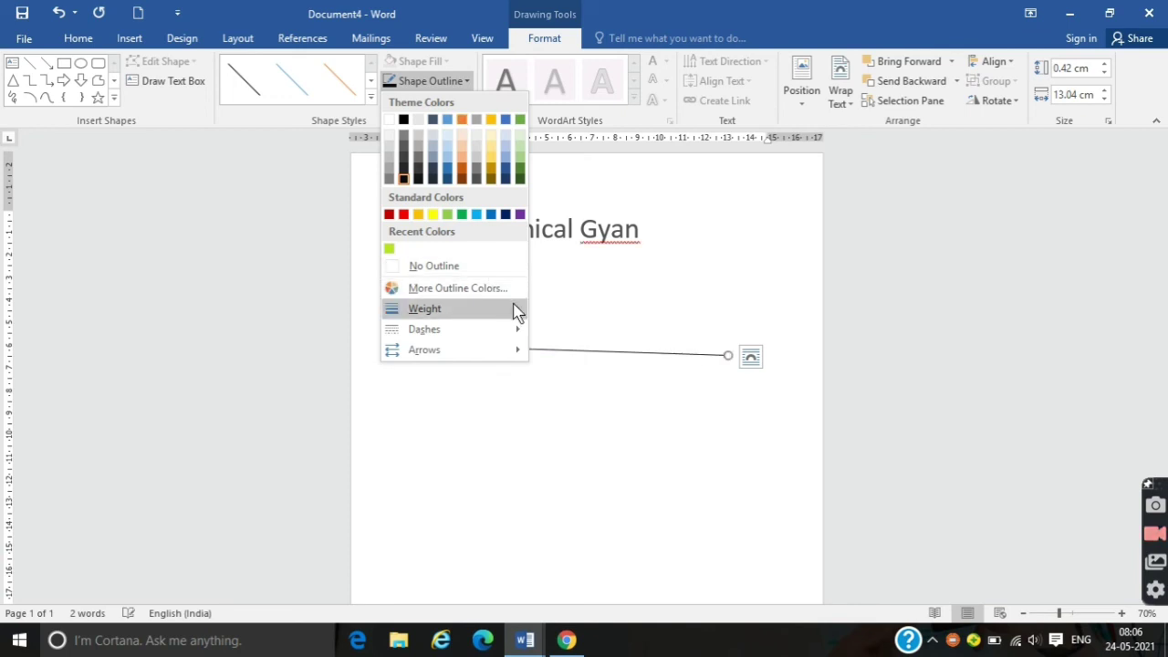
mouse_move(517, 310)
left_click(588, 461)
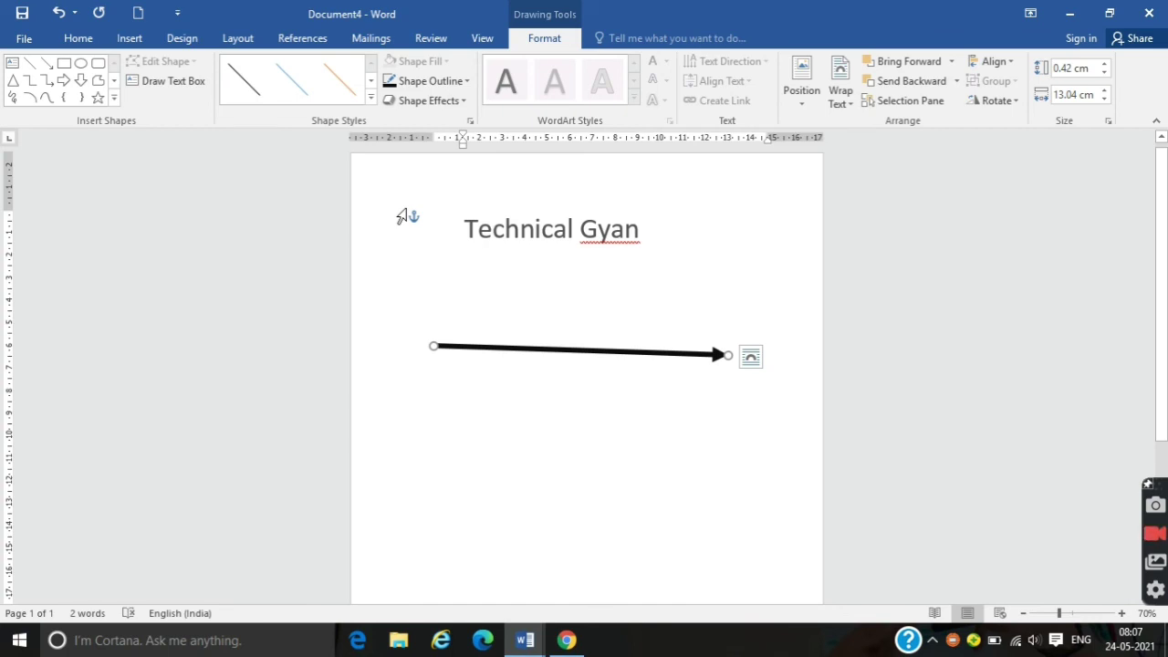
key("ctrl+z")
key("ctrl+z")
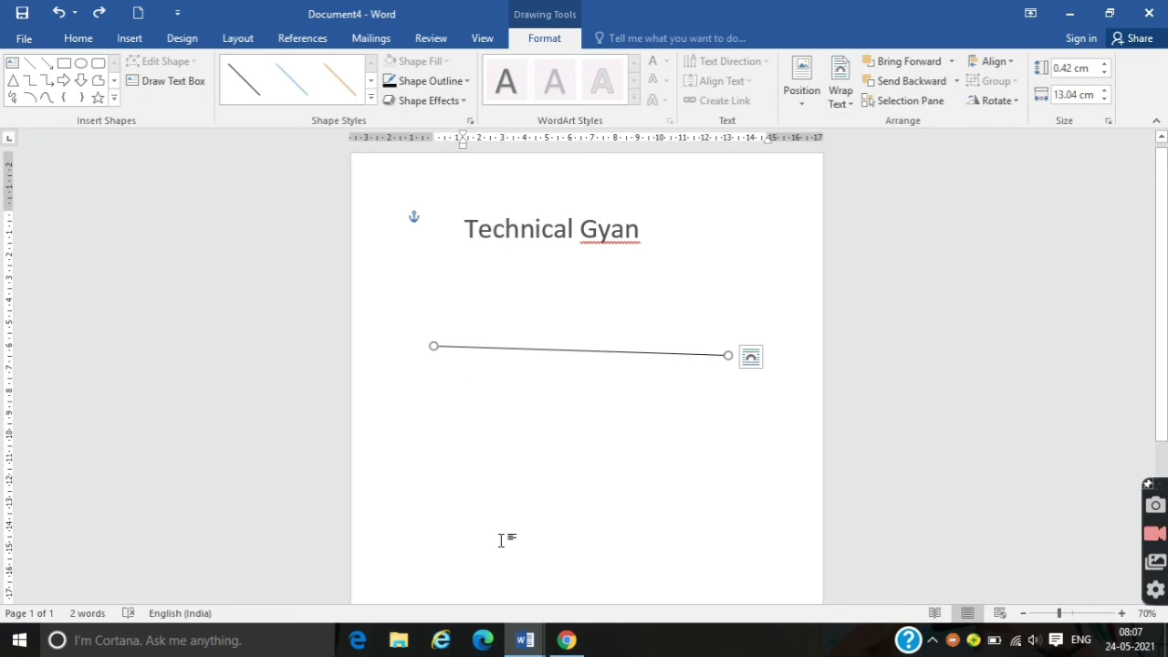
- Review the Shadow row in Document1's reference table, and delete the arrow line below the heading in Document4
mouse_move(525, 639)
left_click(429, 572)
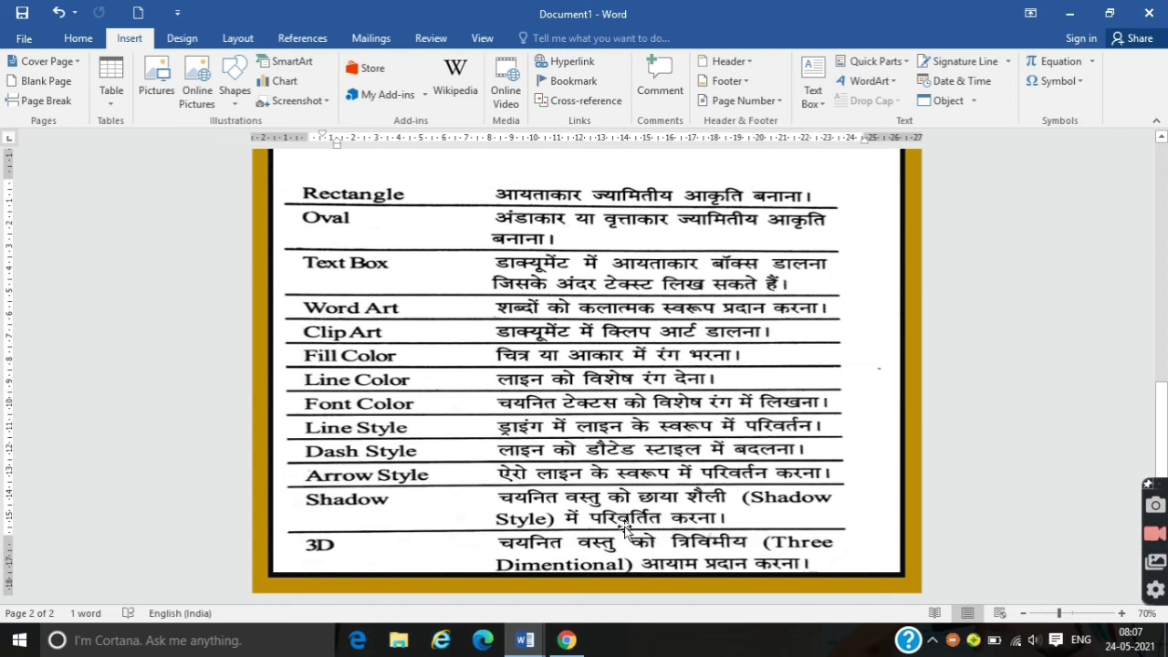
mouse_move(524, 639)
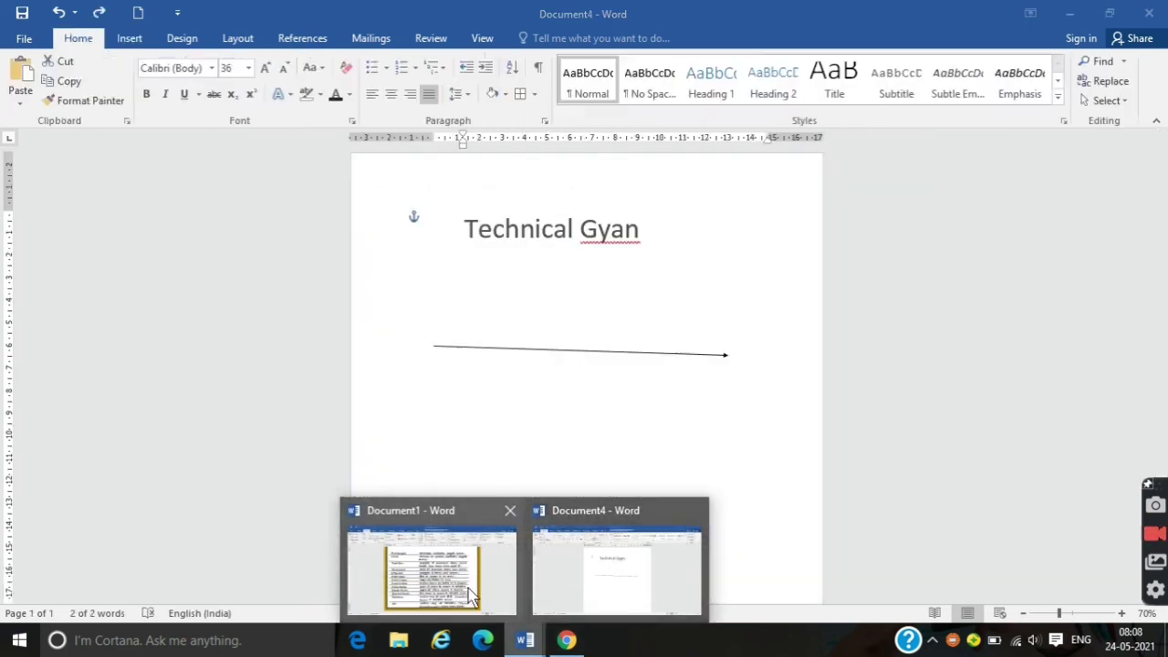
left_click(471, 595)
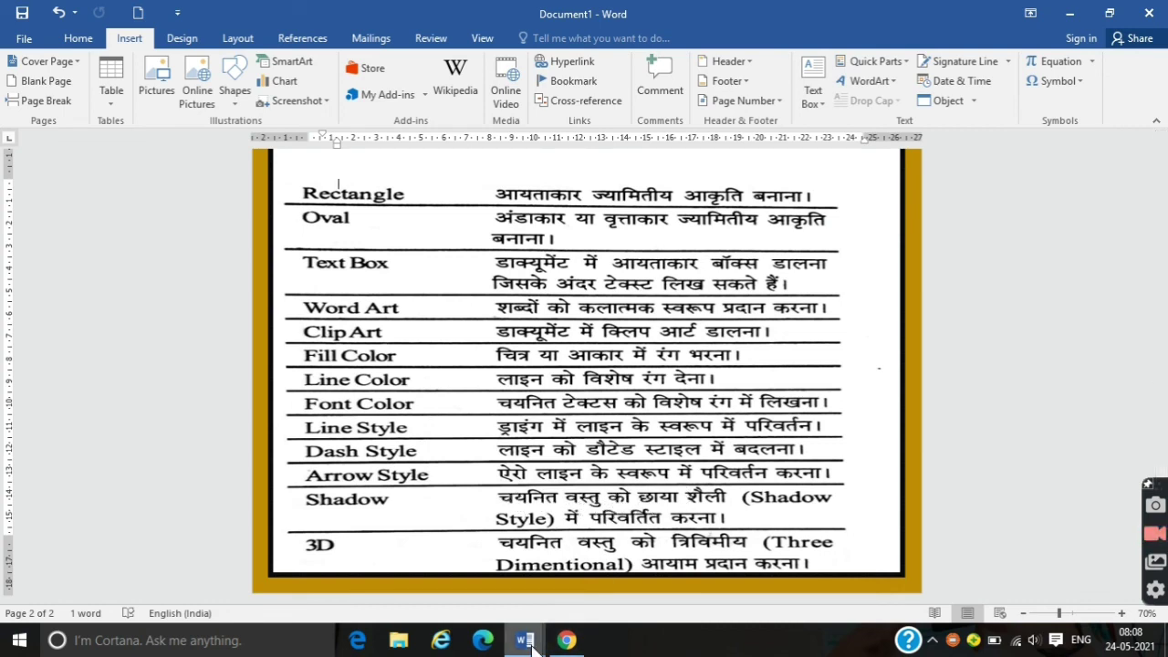
mouse_move(529, 644)
left_click(621, 591)
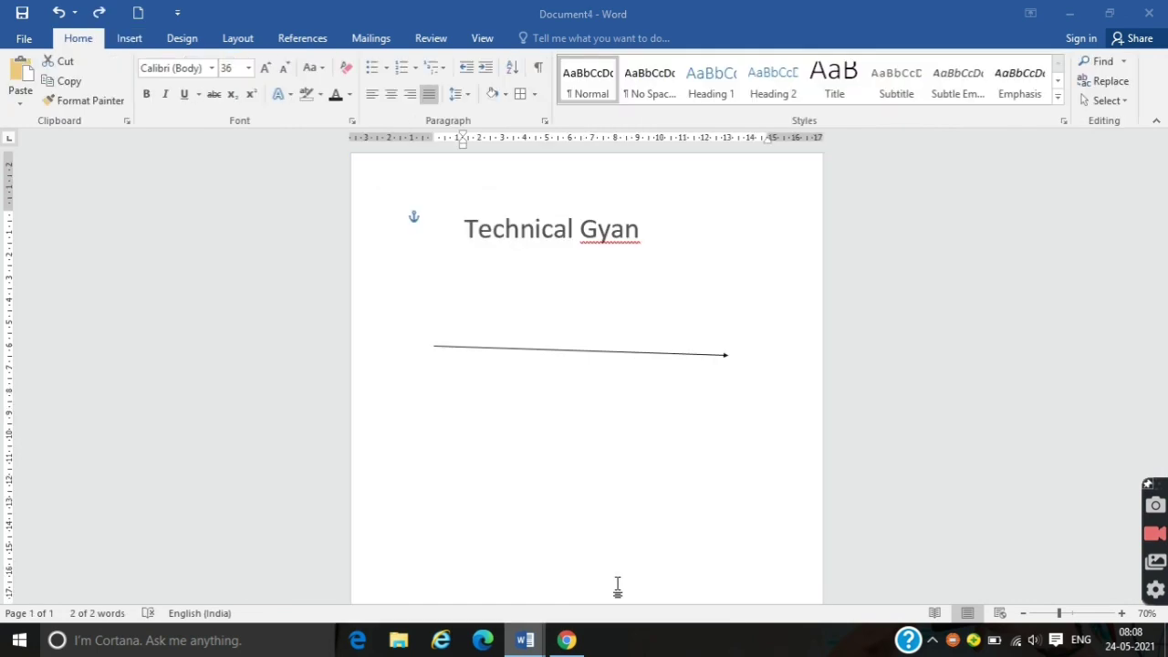
left_click(572, 351)
key("Delete")
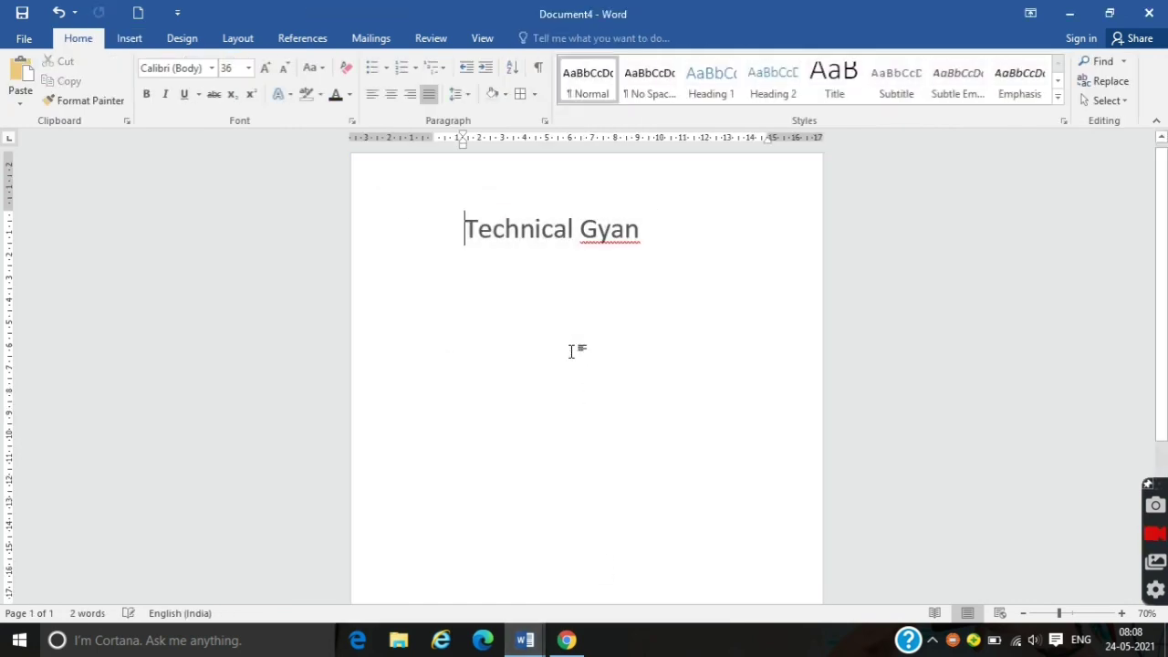
- Apply the perspective text shadow that falls below the letters to the "Technical Gyan" heading
left_click_drag(649, 239, 435, 216)
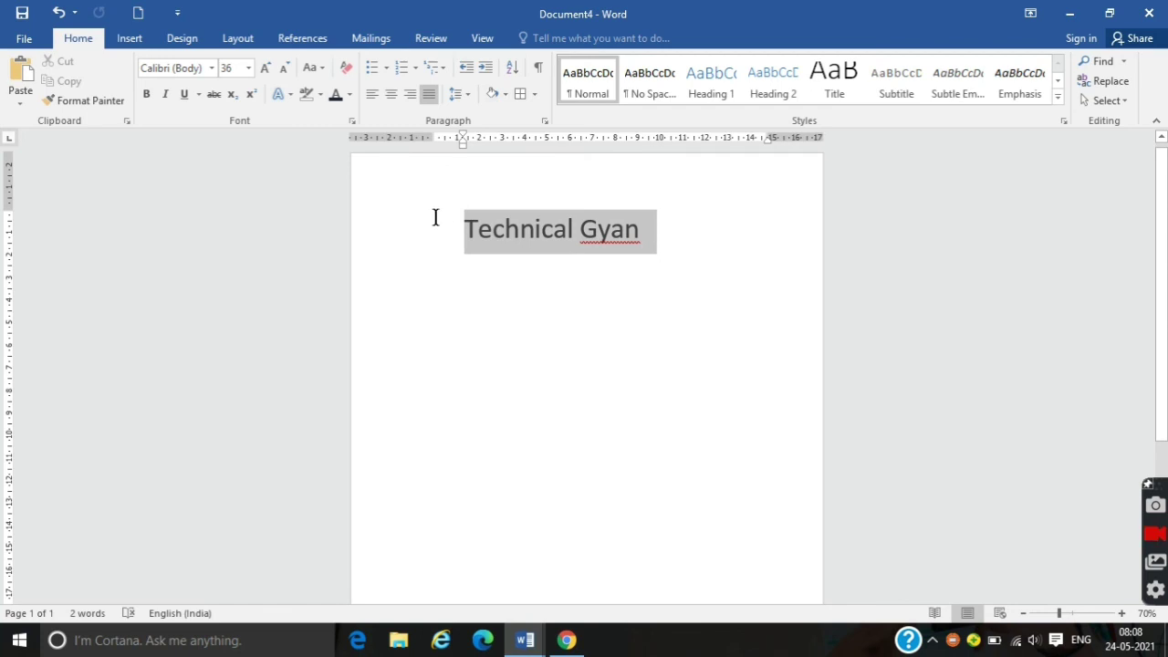
left_click(289, 95)
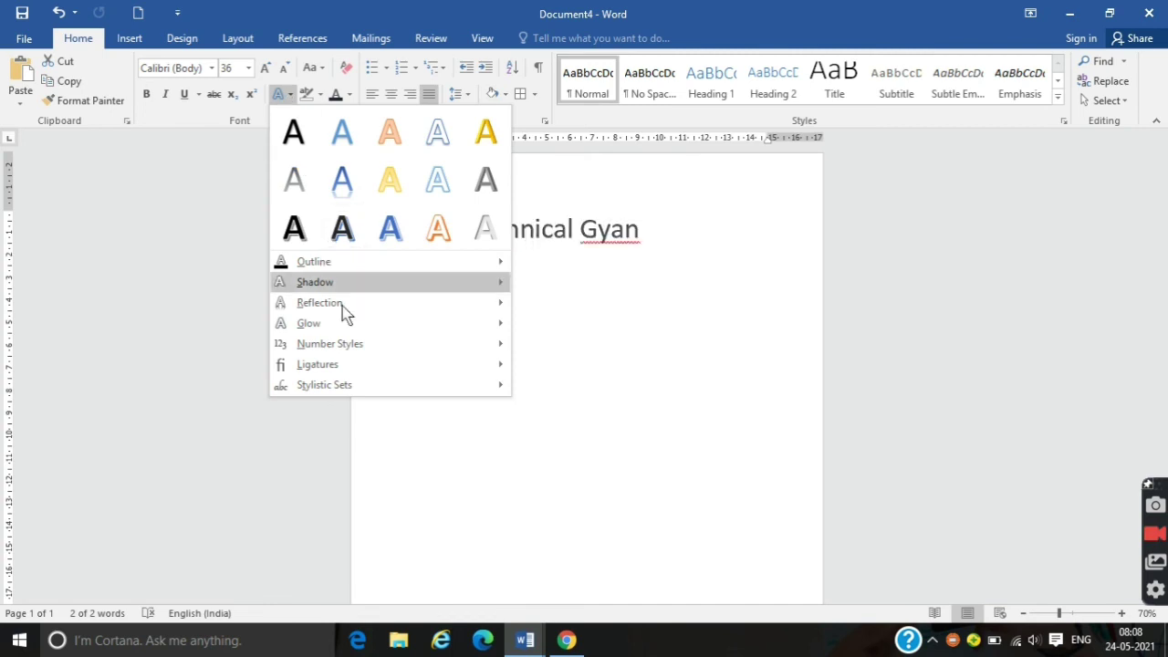
mouse_move(355, 286)
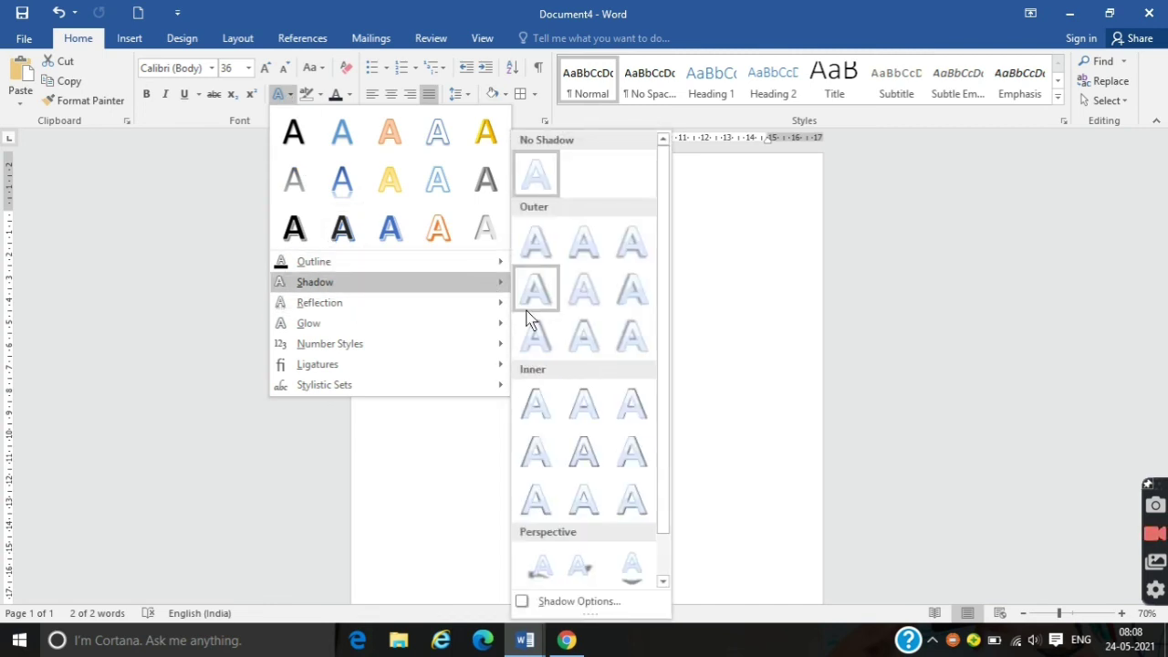
left_click(623, 573)
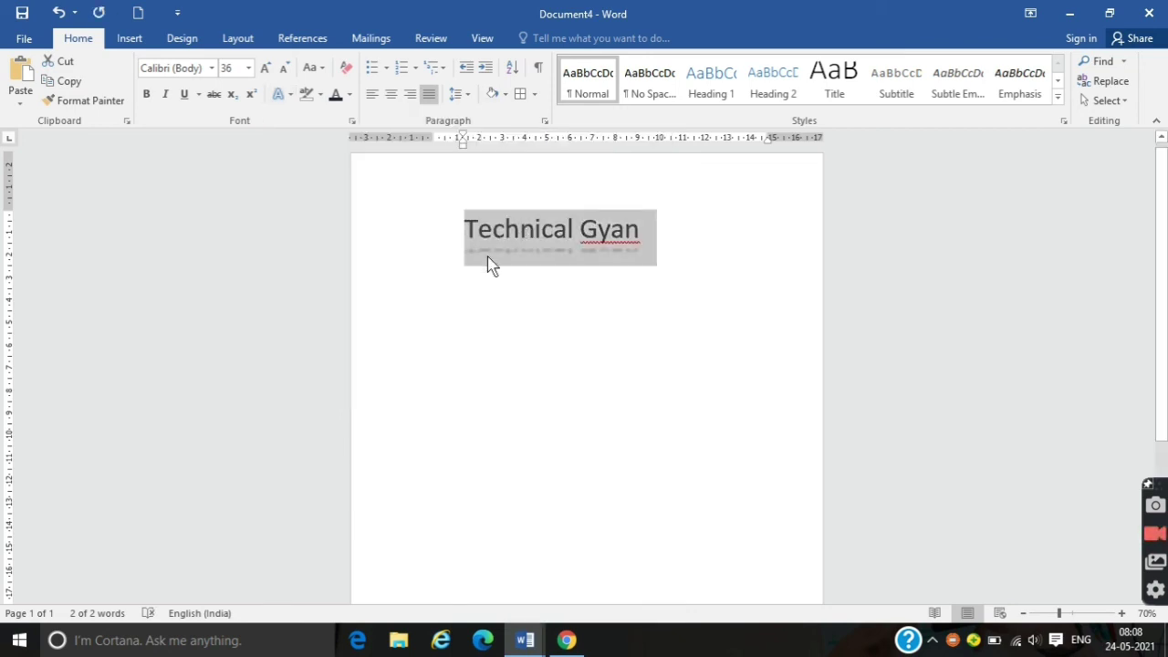
- Enlarge the "Technical Gyan" heading to 80 pt and deselect it
left_click(265, 69)
left_click(266, 68)
left_click(265, 68)
left_click(265, 68)
left_click(266, 68)
left_click(265, 69)
left_click(265, 68)
left_click(266, 69)
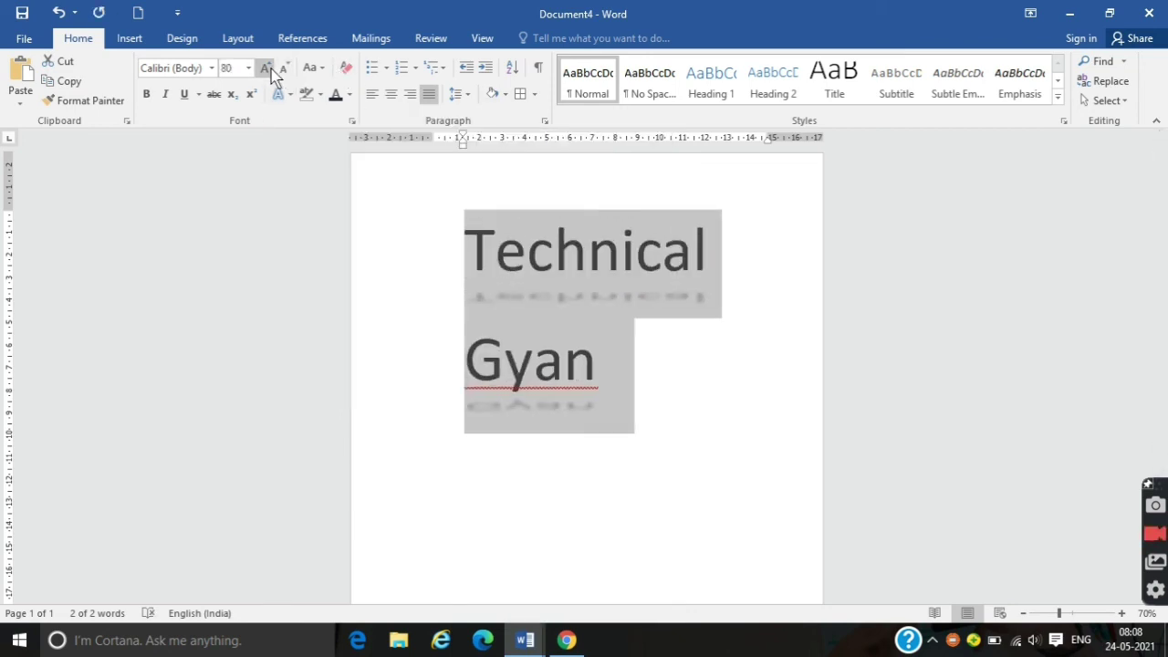
left_click(672, 326)
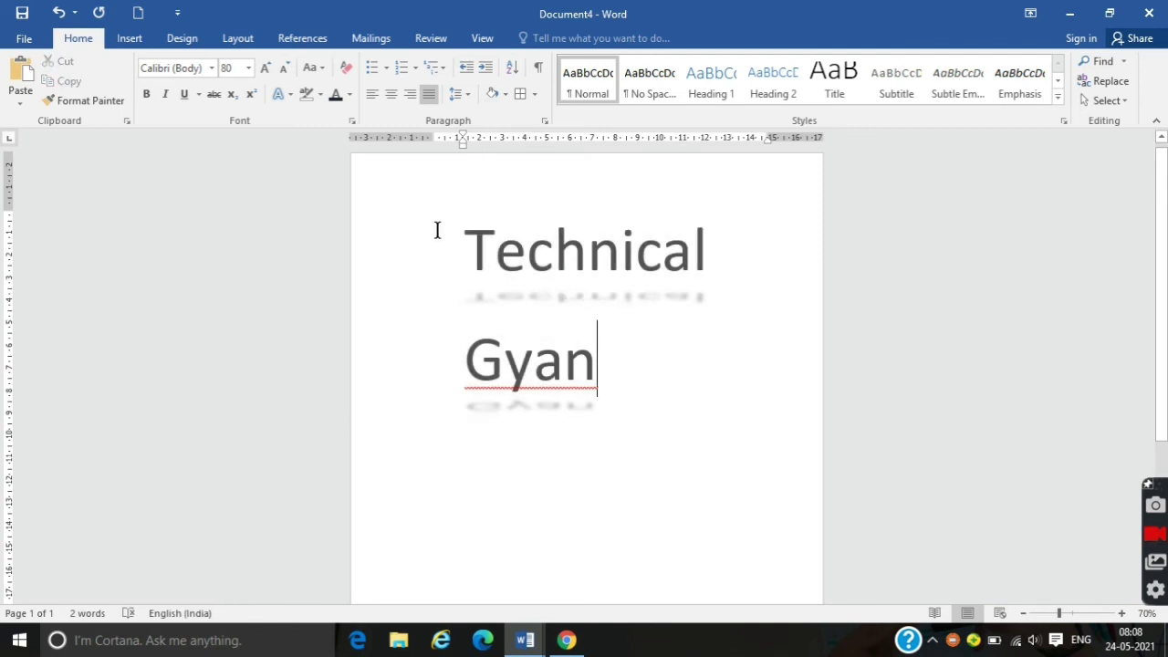
- Replace the heading's text shadow with the outer shadow offset to the right, and deselect the heading
left_click_drag(448, 231, 599, 412)
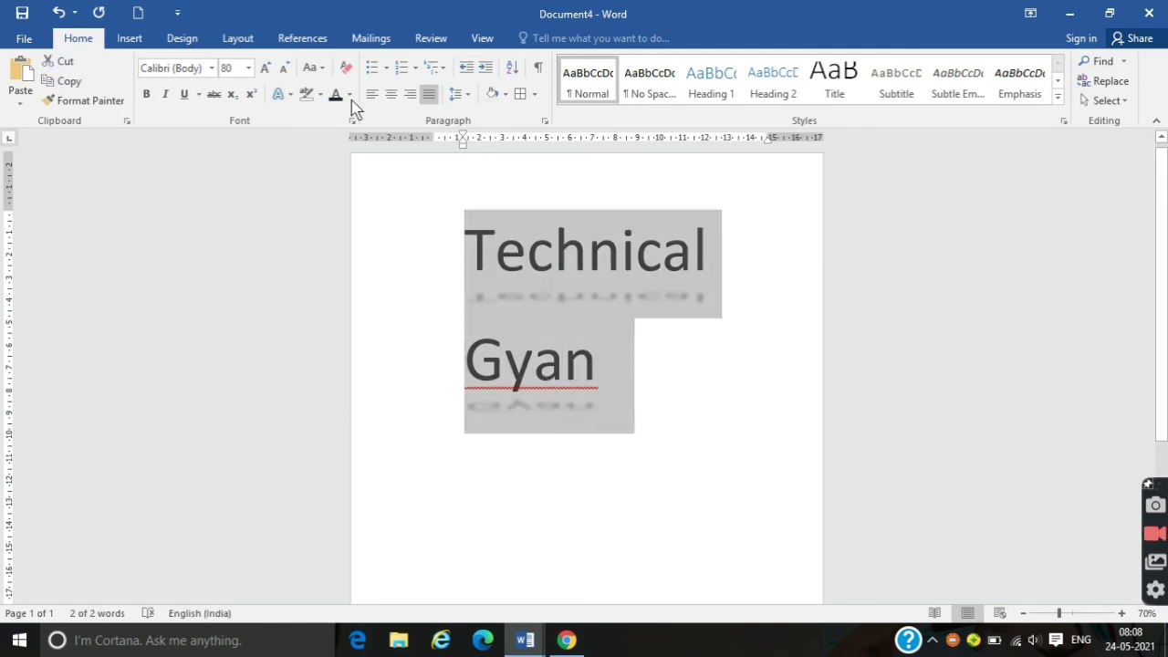
left_click(290, 94)
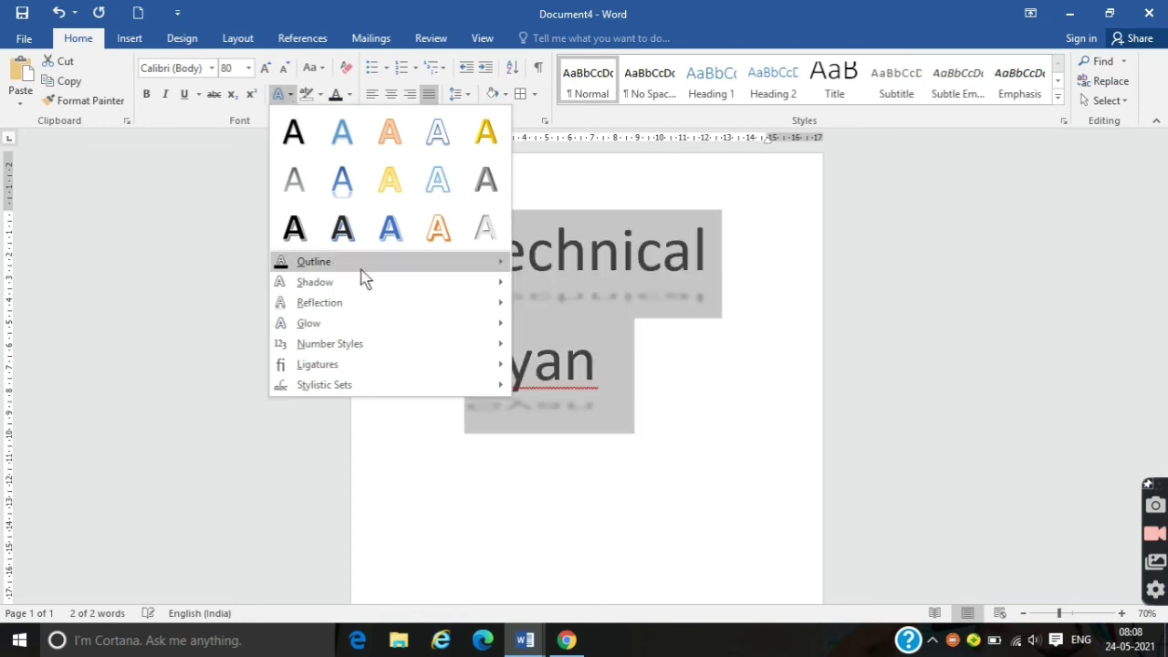
mouse_move(404, 287)
left_click(535, 294)
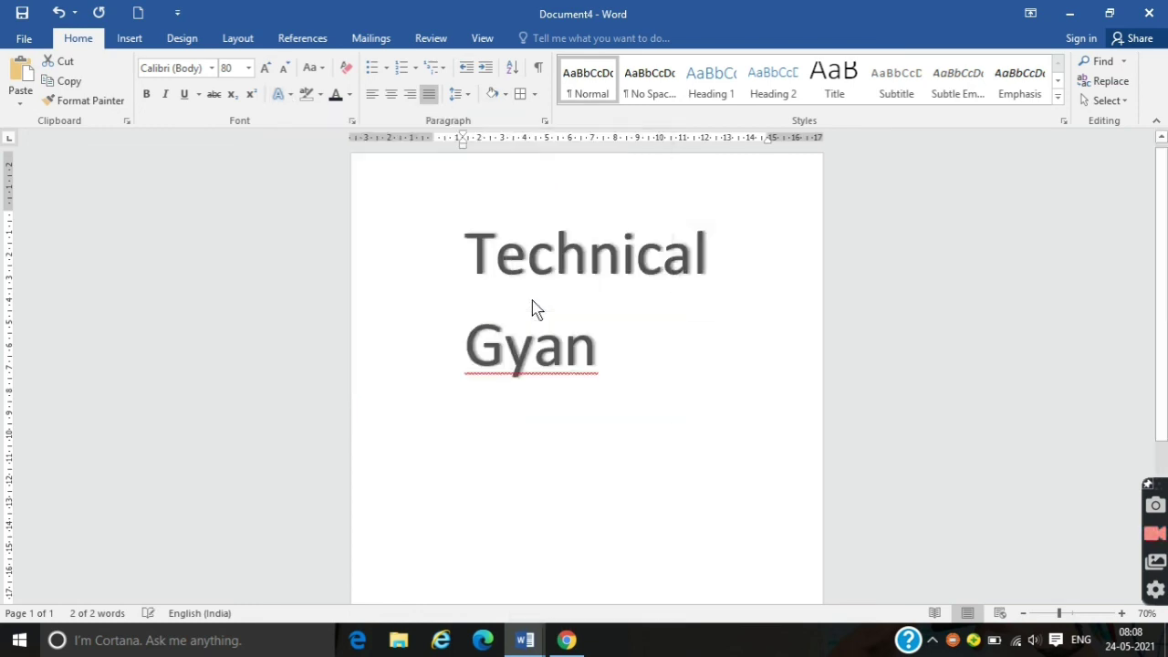
left_click(672, 349)
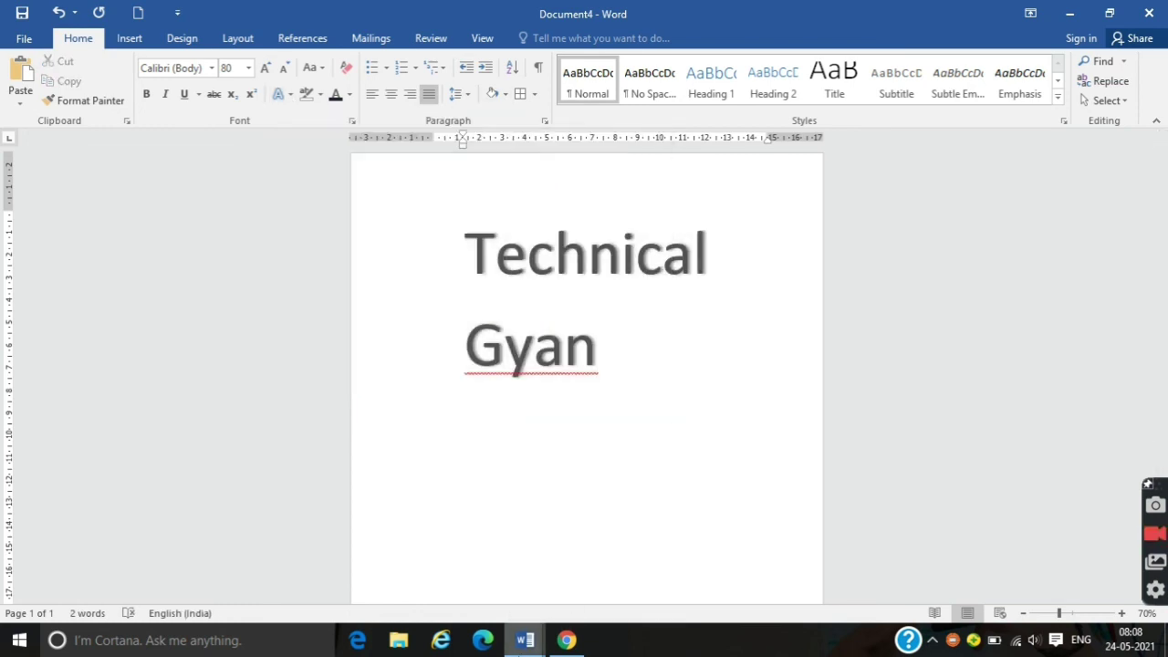
- Review the 3D row in Document1's reference table and look through Word's command groups for a matching tool
mouse_move(525, 640)
left_click(451, 610)
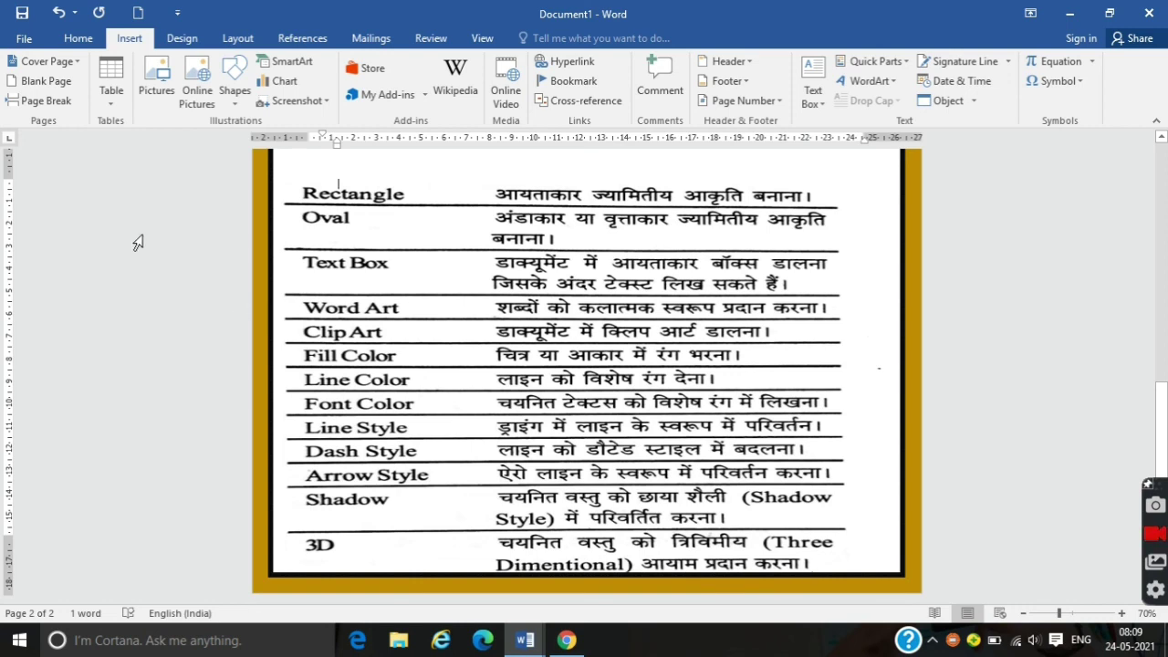
key("ctrl+a")
left_click(78, 38)
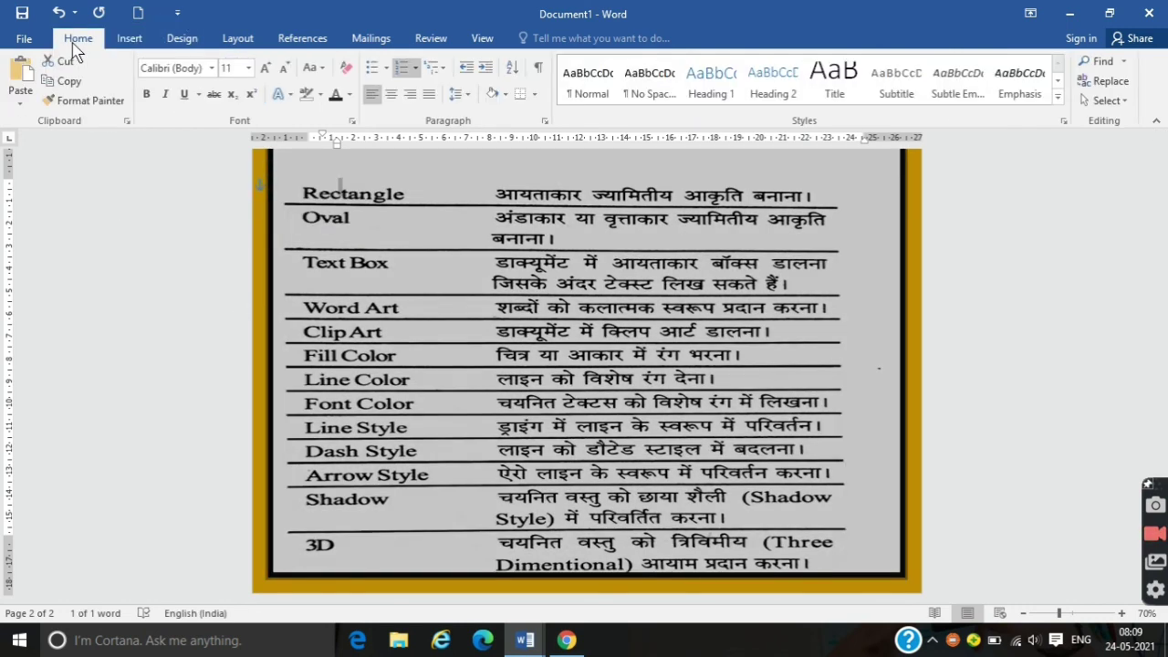
left_click(182, 38)
left_click(244, 38)
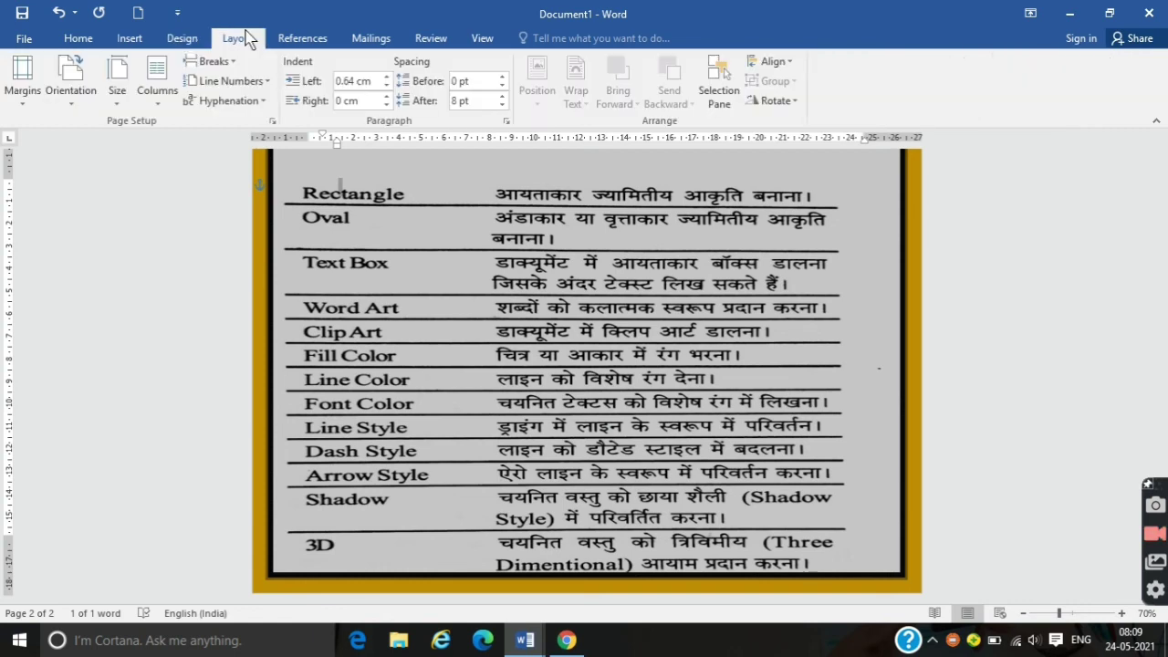
left_click(360, 39)
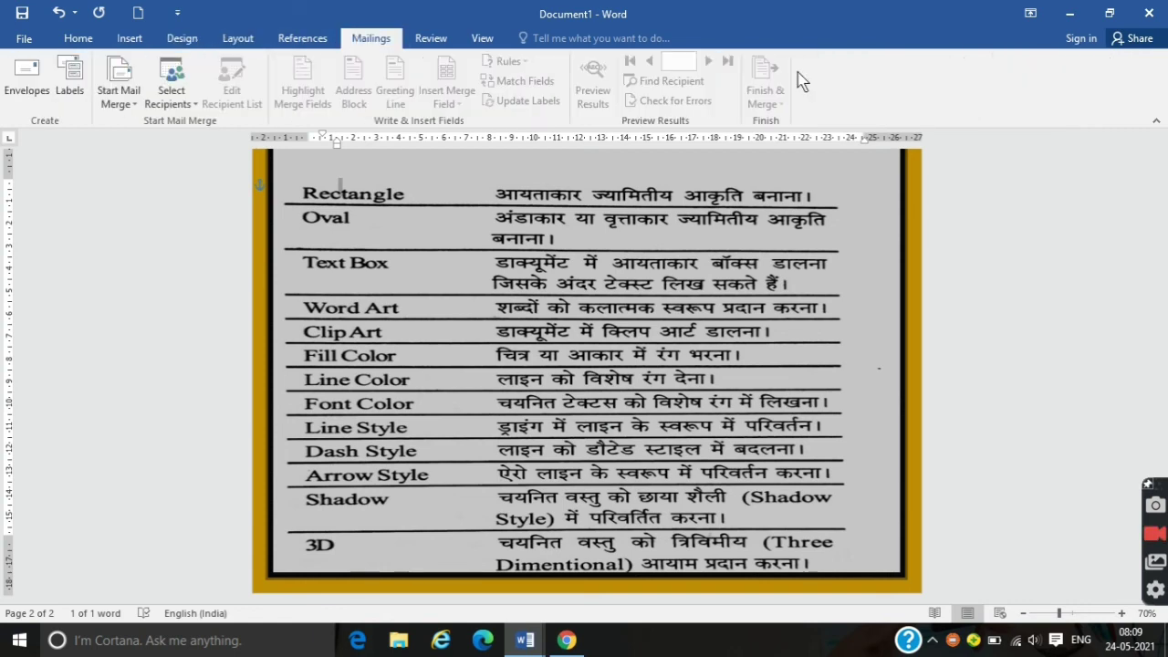
left_click(1003, 400)
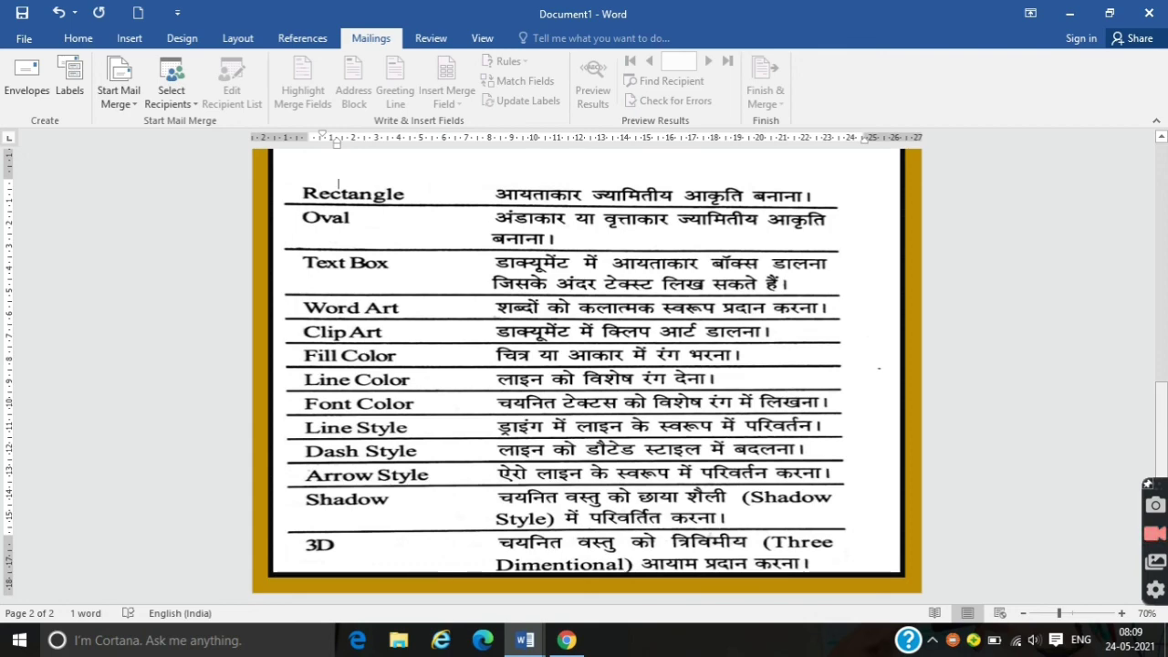
- Return Document1 to the start of its reference table, minimize it, and close Document4 without saving
left_click_drag(1161, 429, 1103, 113)
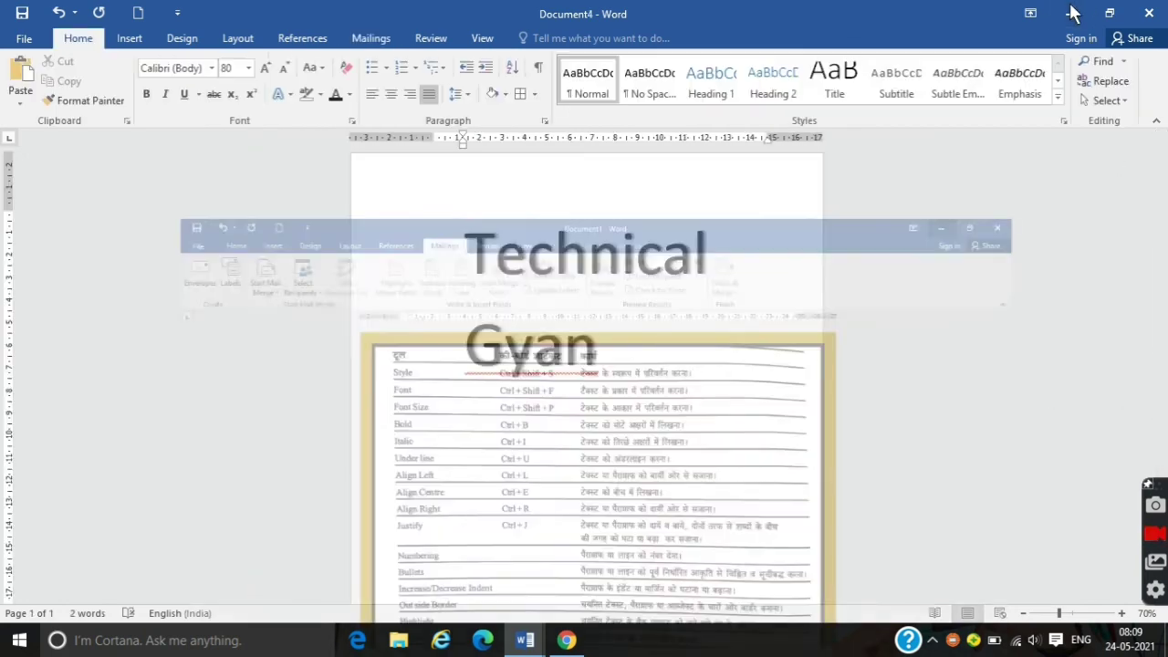
key("ctrl+w")
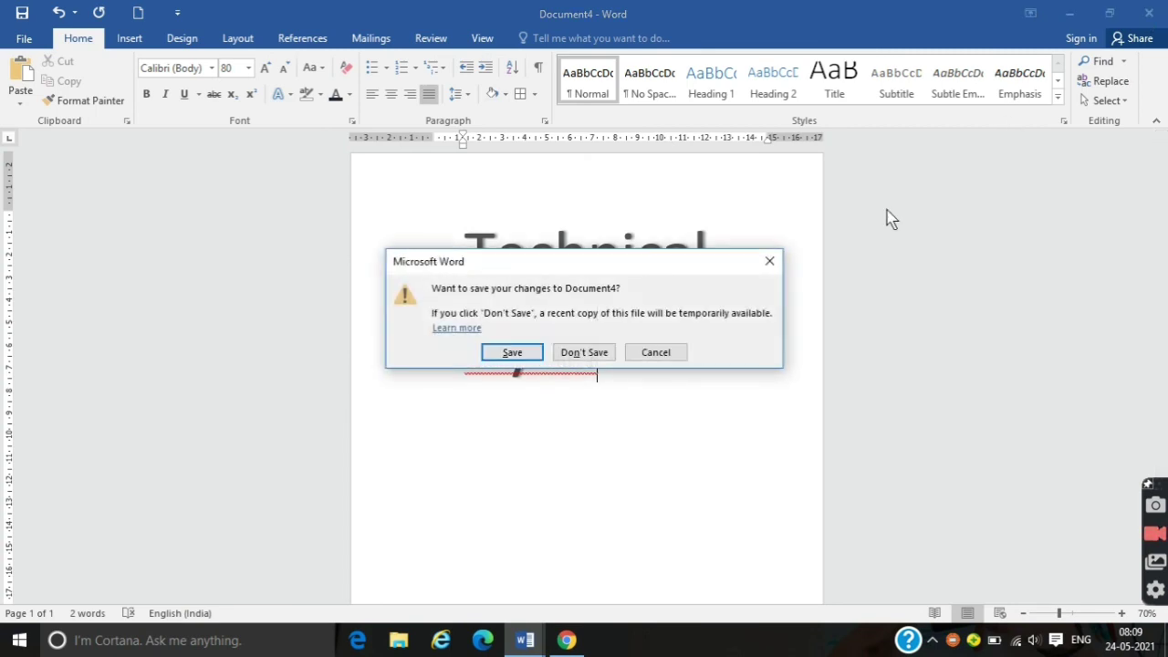
left_click(600, 353)
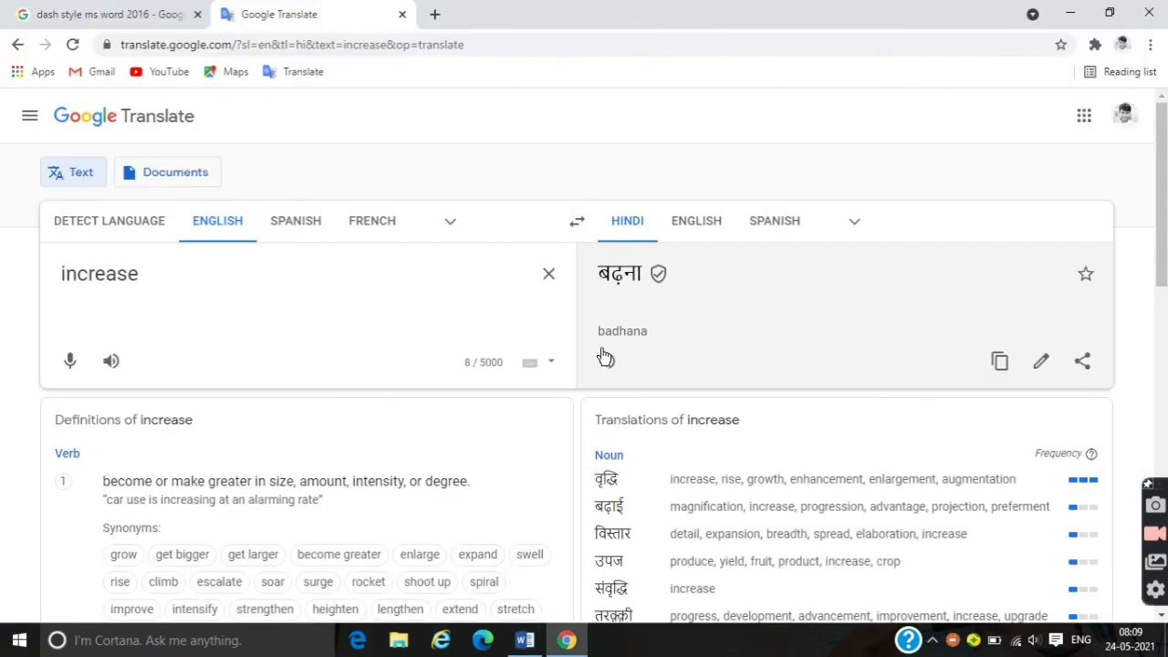
- Minimize the Google Translate browser window and refresh the Windows desktop
left_click(1069, 13)
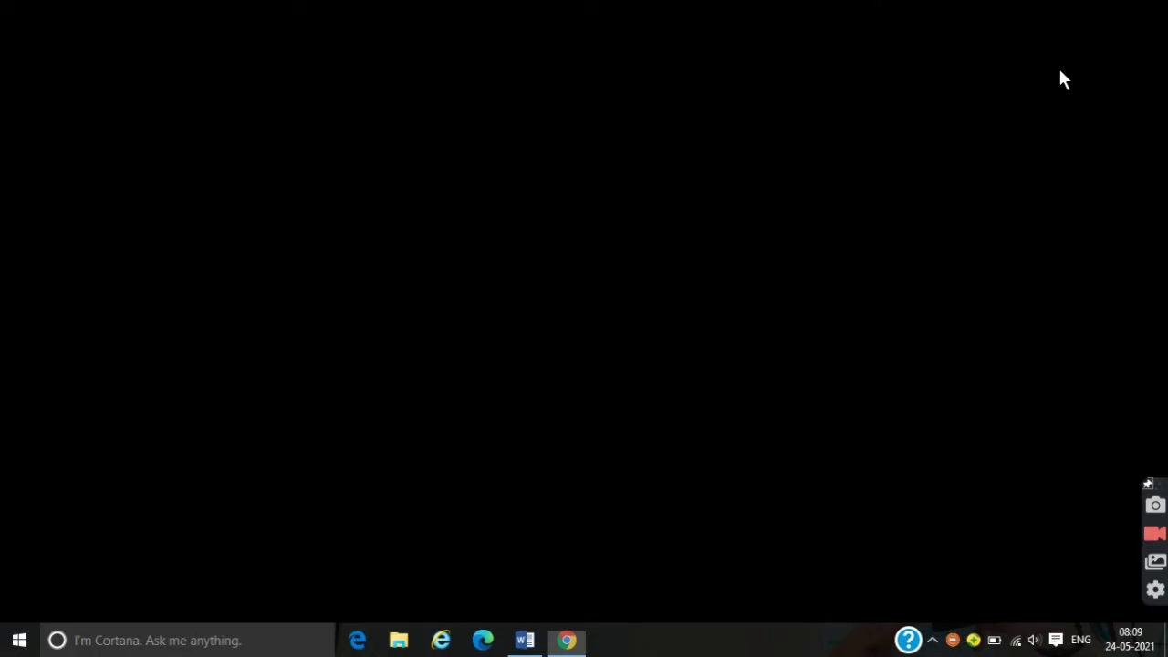
right_click(748, 170)
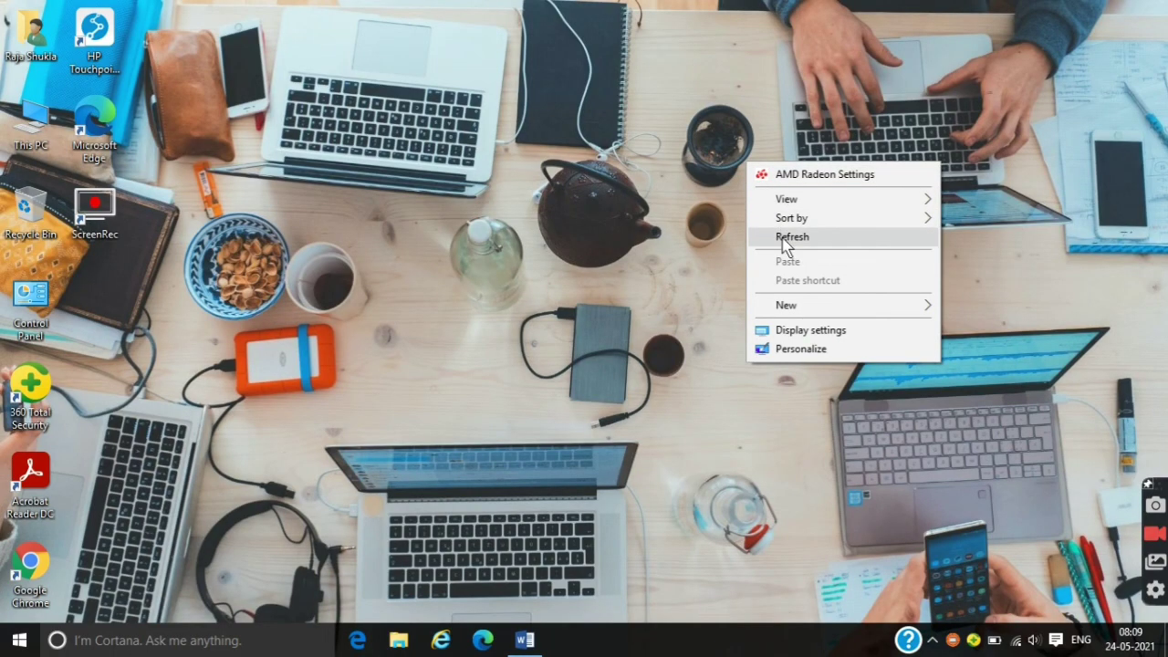
left_click(783, 236)
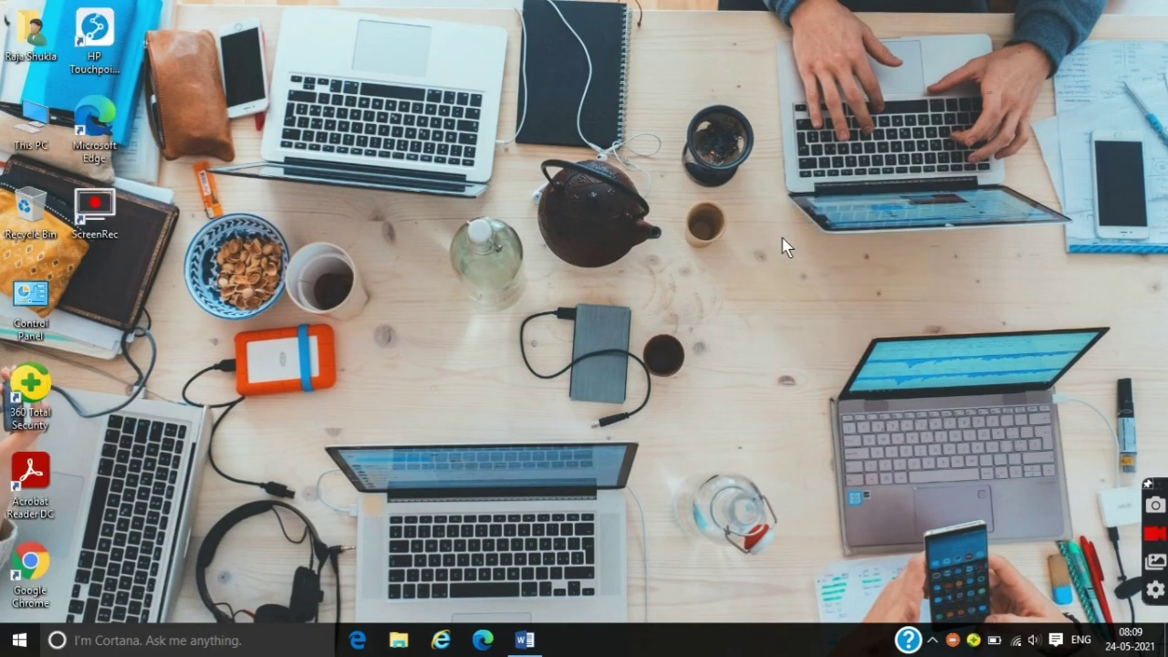